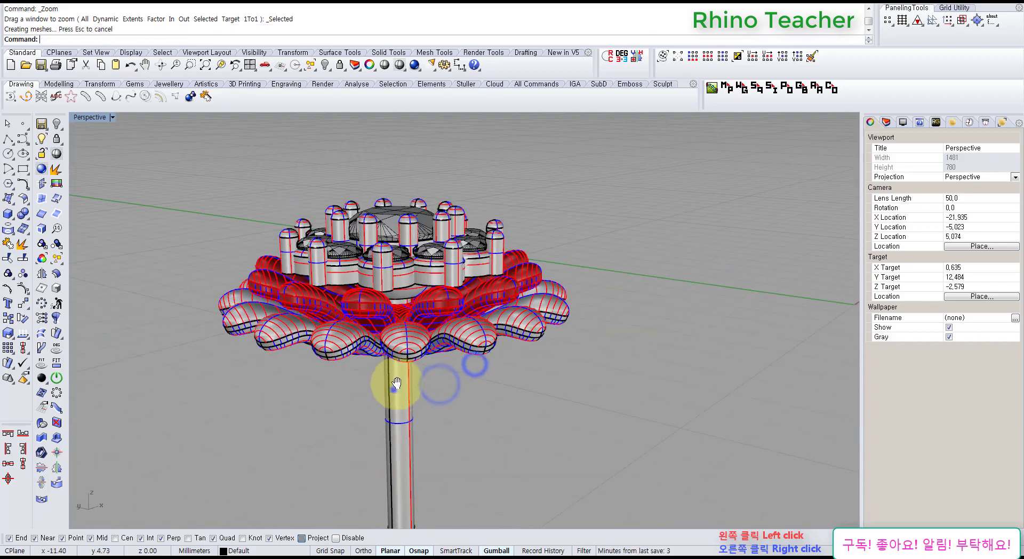
Lower the 16 outer grey petals and the 12 inner red petals along the stem to separate the layers.
{"action": "scroll", "coordinate": [435, 321], "scroll_direction": "up", "scroll_amount": 5}
{"action": "left_click", "coordinate": [469, 270]}
{"action": "scroll", "coordinate": [448, 275], "scroll_direction": "down", "scroll_amount": 5}
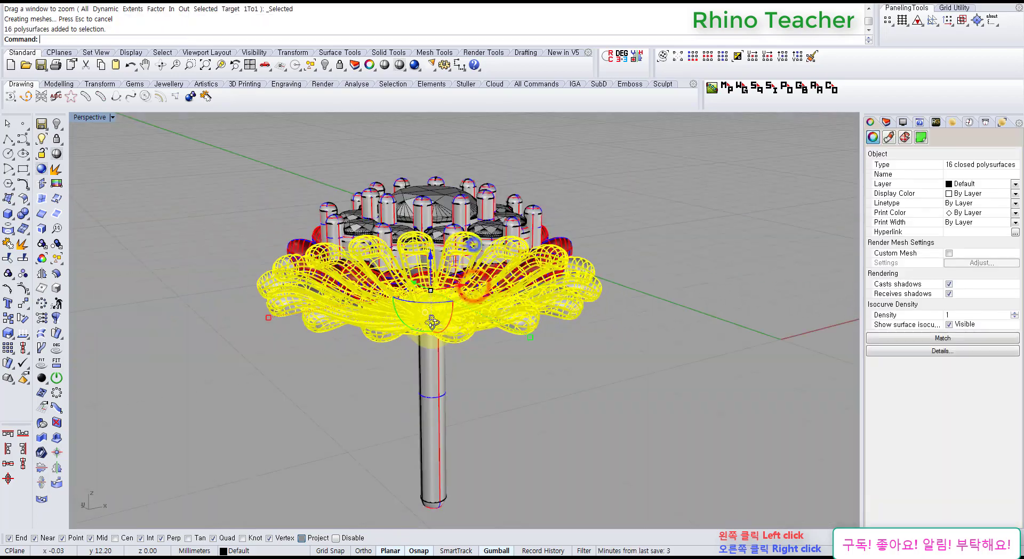
{"action": "left_click_drag", "start_coordinate": [438, 260], "coordinate": [439, 400]}
{"action": "left_click", "coordinate": [589, 331]}
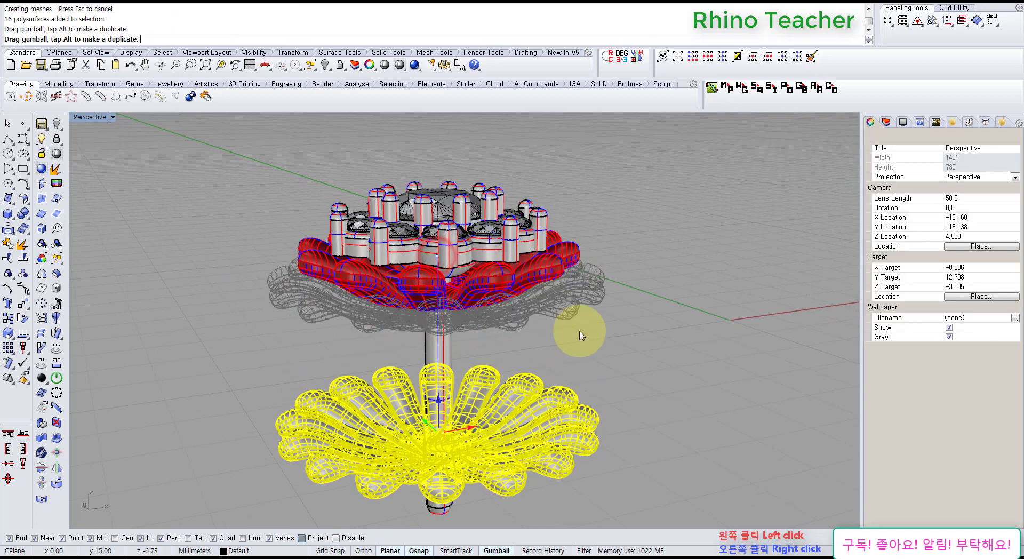
{"action": "left_click", "coordinate": [486, 280]}
{"action": "left_click_drag", "start_coordinate": [437, 235], "coordinate": [439, 305]}
{"action": "left_click", "coordinate": [653, 300]}
Move the outer grey petals away beside the stem and raise the inner red petals toward the gem setting.
{"action": "right_click_drag", "start_coordinate": [616, 369], "coordinate": [547, 391]}
{"action": "left_click", "coordinate": [528, 426]}
{"action": "left_click_drag", "start_coordinate": [547, 367], "coordinate": [297, 457]}
{"action": "left_click", "coordinate": [521, 376]}
{"action": "right_click_drag", "start_coordinate": [528, 408], "coordinate": [536, 320]}
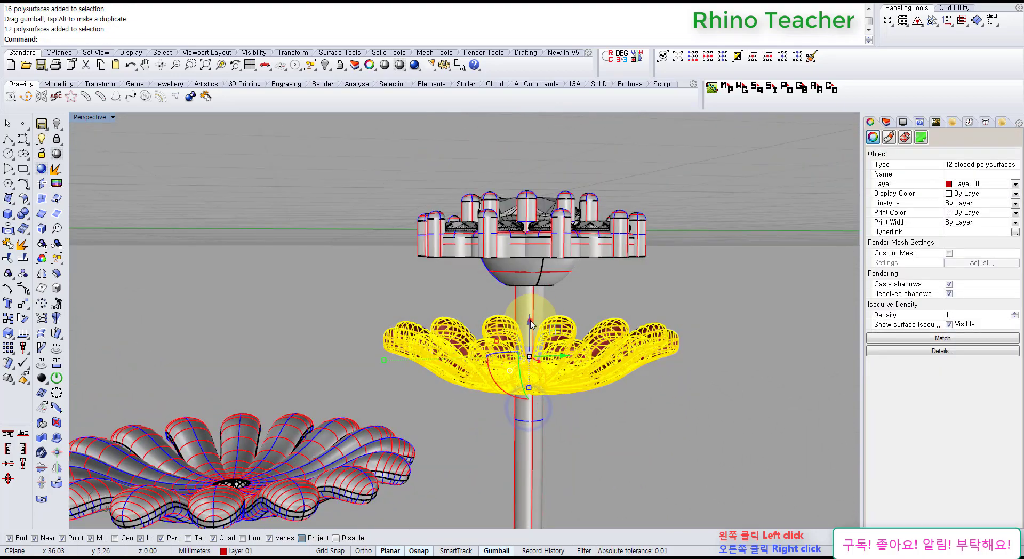
{"action": "left_click_drag", "start_coordinate": [530, 324], "coordinate": [530, 228]}
{"action": "left_click", "coordinate": [710, 328]}
Undo the last moves of the red and grey petal layers.
{"action": "right_click_drag", "start_coordinate": [609, 256], "coordinate": [331, 341]}
{"action": "key", "text": "ctrl+z"}
{"action": "key", "text": "ctrl+z"}
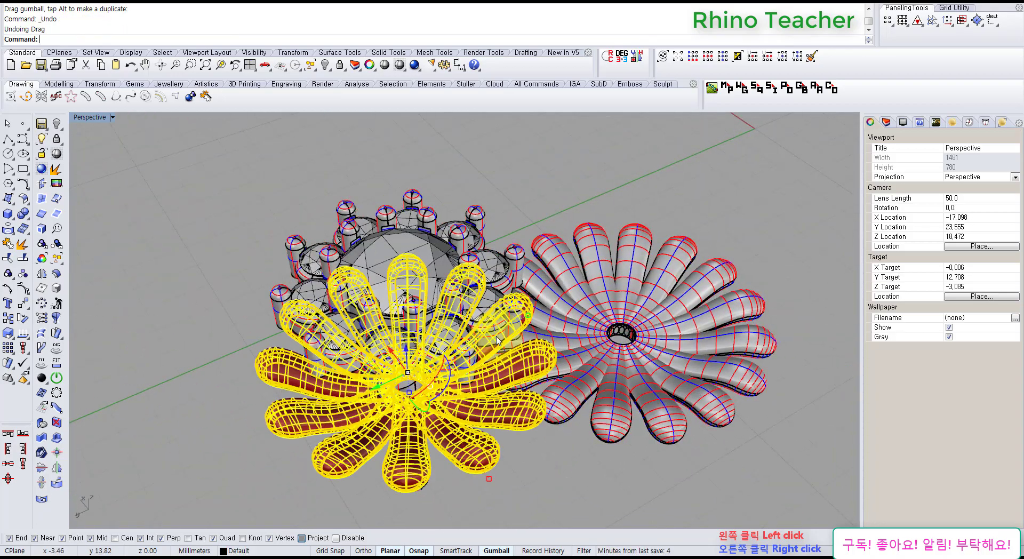
{"action": "left_click", "coordinate": [707, 327]}
{"action": "right_click_drag", "start_coordinate": [568, 402], "coordinate": [441, 378]}
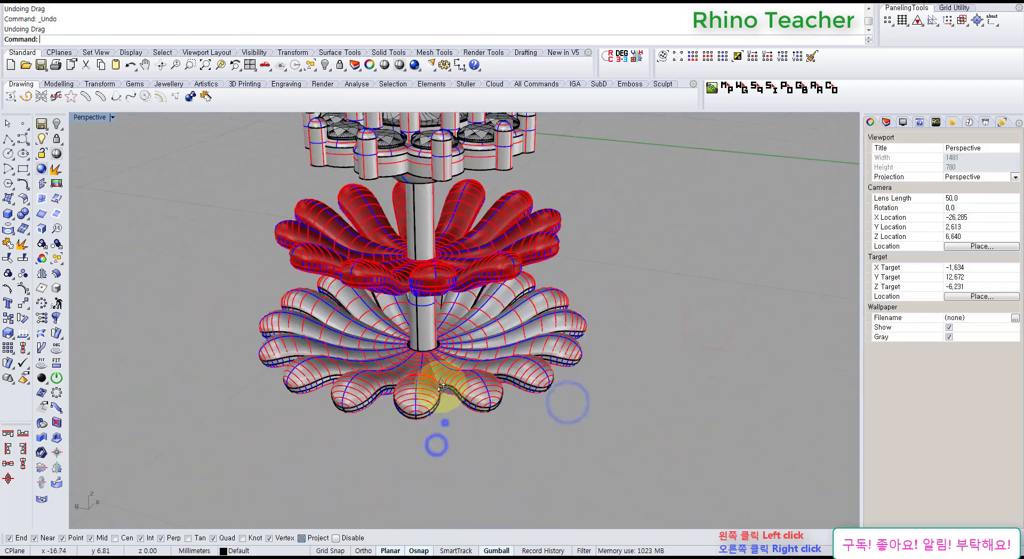
Undo the moves that lowered both petal layers along the stem, and deselect the petals.
{"action": "right_click_drag", "start_coordinate": [439, 425], "coordinate": [456, 290]}
{"action": "scroll", "coordinate": [360, 411], "scroll_direction": "up", "scroll_amount": 14}
{"action": "mouse_move", "coordinate": [405, 372]}
{"action": "right_mouse_down"}
{"action": "mouse_move", "coordinate": [400, 427]}
{"action": "mouse_move", "coordinate": [428, 291]}
{"action": "mouse_move", "coordinate": [409, 341]}
{"action": "right_mouse_up"}
{"action": "scroll", "coordinate": [427, 300], "scroll_direction": "down", "scroll_amount": 7}
{"action": "scroll", "coordinate": [416, 325], "scroll_direction": "down", "scroll_amount": 14}
{"action": "right_click_drag", "start_coordinate": [436, 249], "coordinate": [474, 378]}
{"action": "key", "text": "ctrl+z"}
{"action": "key", "text": "ctrl+z"}
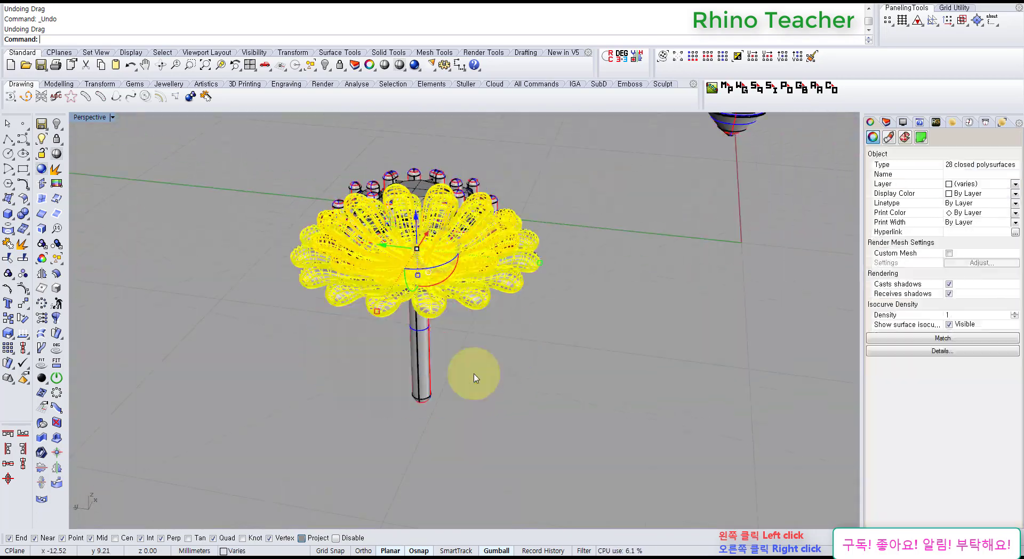
{"action": "left_click", "coordinate": [591, 344]}
Examine the large and small gems with their cutters beside the flower in the top and front views.
{"action": "scroll", "coordinate": [569, 259], "scroll_direction": "down", "scroll_amount": 8}
{"action": "right_click_drag", "start_coordinate": [561, 271], "coordinate": [505, 384]}
{"action": "right_click_drag", "start_coordinate": [604, 408], "coordinate": [497, 380]}
{"action": "key", "text": "ctrl+F1"}
{"action": "scroll", "coordinate": [523, 409], "scroll_direction": "down", "scroll_amount": 8}
{"action": "left_click_drag", "start_coordinate": [463, 348], "coordinate": [593, 413]}
{"action": "scroll", "coordinate": [510, 403], "scroll_direction": "up", "scroll_amount": 6}
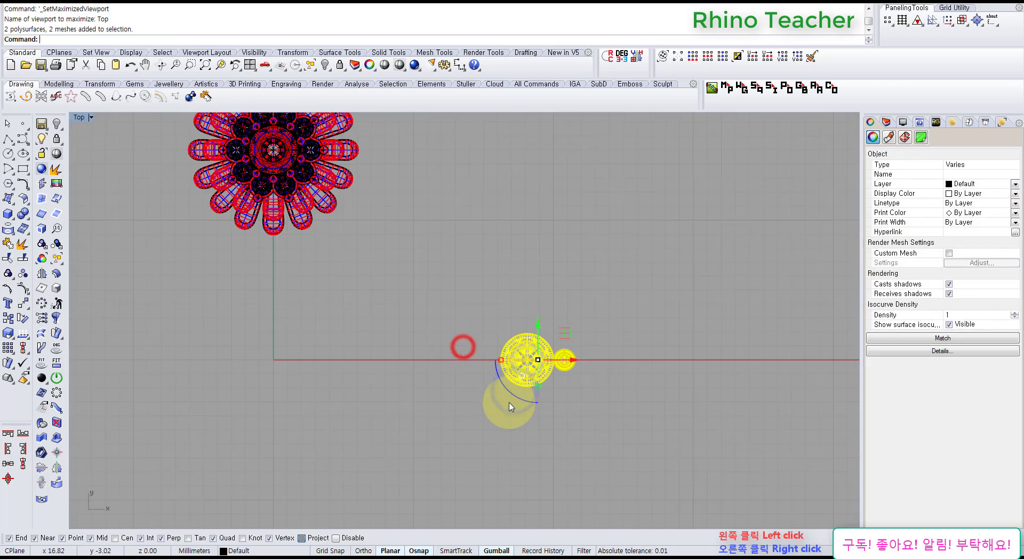
{"action": "key", "text": "ctrl+F2"}
{"action": "scroll", "coordinate": [505, 409], "scroll_direction": "down", "scroll_amount": 7}
{"action": "right_click_drag", "start_coordinate": [555, 355], "coordinate": [302, 348]}
{"action": "right_click_drag", "start_coordinate": [556, 334], "coordinate": [545, 401]}
{"action": "left_click", "coordinate": [507, 347]}
{"action": "scroll", "coordinate": [420, 268], "scroll_direction": "up", "scroll_amount": 8}
{"action": "scroll", "coordinate": [419, 271], "scroll_direction": "up", "scroll_amount": 4}
{"action": "left_click", "coordinate": [434, 357]}
{"action": "left_click", "coordinate": [561, 412]}
Dimension the large gem cutter's outer diameter vertically in the top view.
{"action": "key", "text": "ctrl+F1"}
{"action": "scroll", "coordinate": [513, 272], "scroll_direction": "down", "scroll_amount": 6}
{"action": "right_click_drag", "start_coordinate": [512, 271], "coordinate": [430, 295]}
{"action": "left_click", "coordinate": [450, 283]}
{"action": "right_click_drag", "start_coordinate": [500, 362], "coordinate": [465, 235]}
{"action": "scroll", "coordinate": [455, 157], "scroll_direction": "up", "scroll_amount": 10}
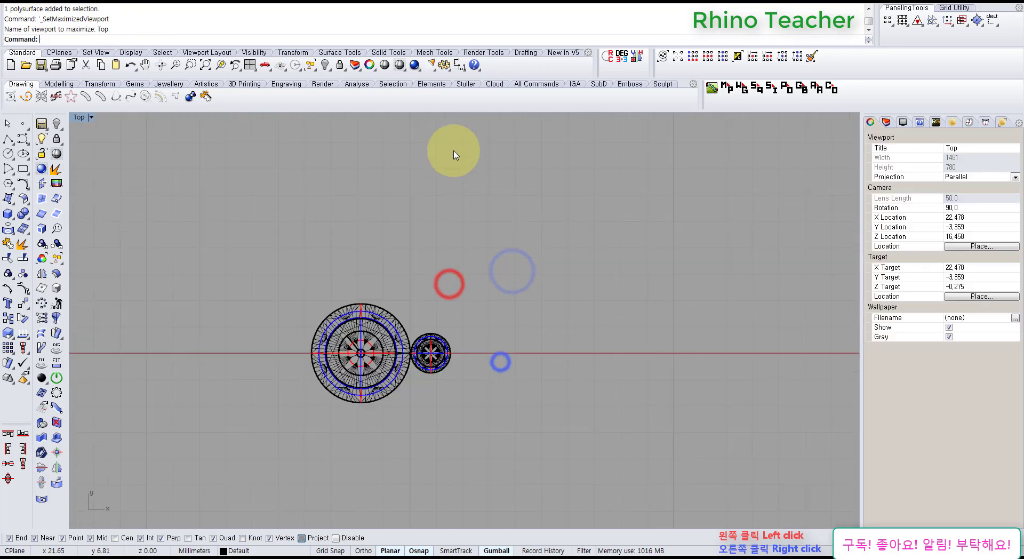
{"action": "left_click", "coordinate": [461, 66]}
{"action": "right_click_drag", "start_coordinate": [371, 325], "coordinate": [467, 207]}
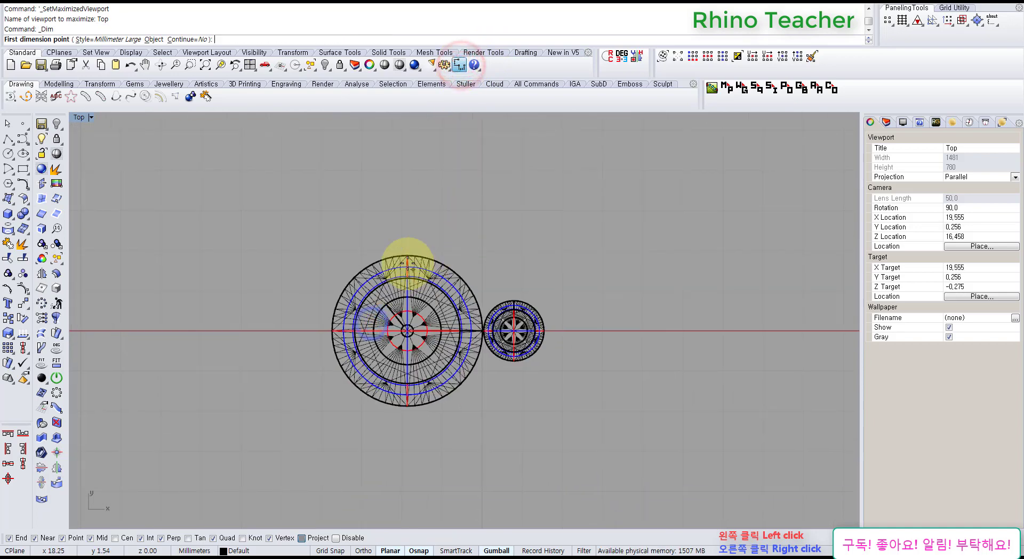
{"action": "left_click", "coordinate": [407, 257]}
{"action": "left_click", "coordinate": [409, 406]}
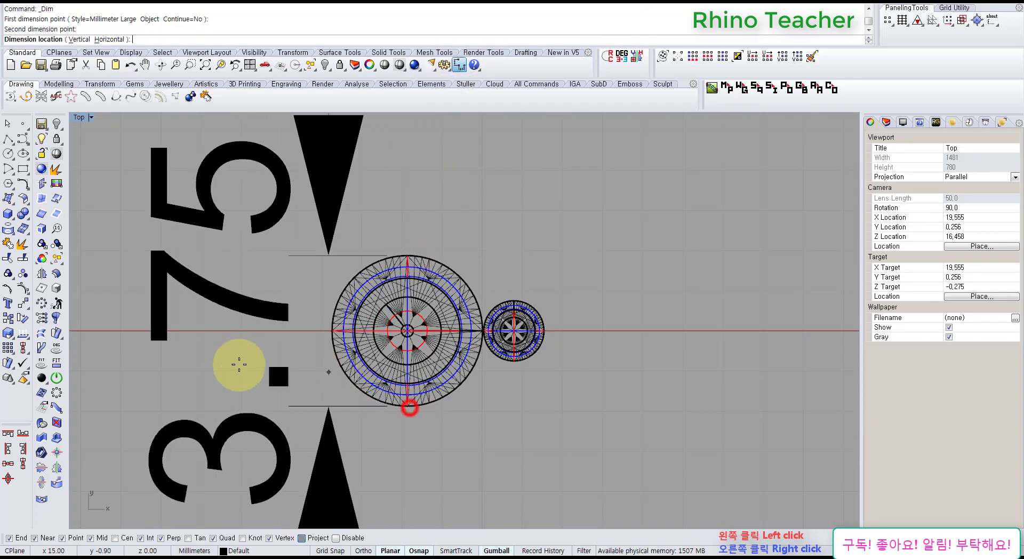
{"action": "left_click", "coordinate": [238, 363]}
Dimension the small gem cutter's outer diameter vertically, and undo both dimensions.
{"action": "right_click", "coordinate": [530, 307]}
{"action": "scroll", "coordinate": [517, 303], "scroll_direction": "up", "scroll_amount": 5}
{"action": "left_click", "coordinate": [517, 302]}
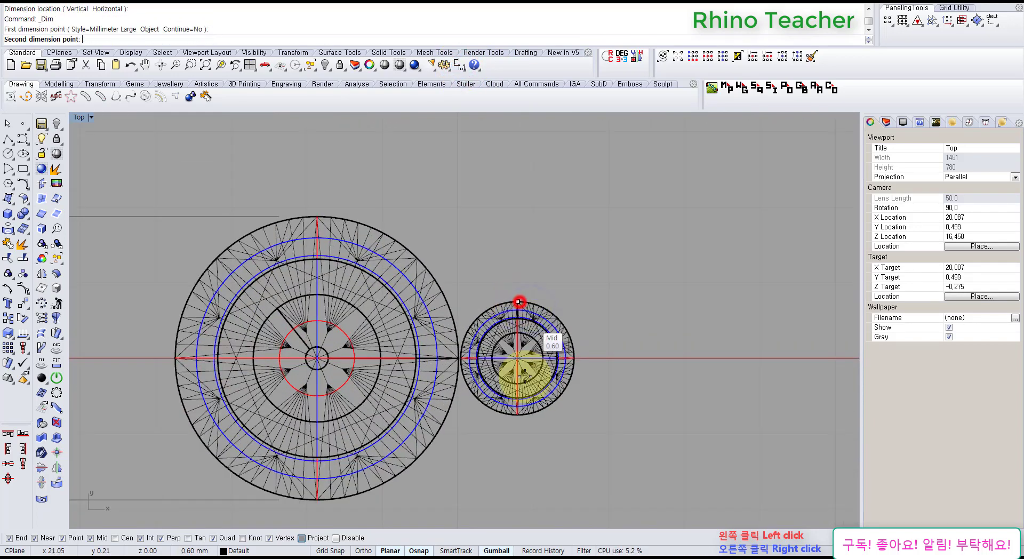
{"action": "left_click", "coordinate": [517, 415]}
{"action": "scroll", "coordinate": [668, 359], "scroll_direction": "down", "scroll_amount": 5}
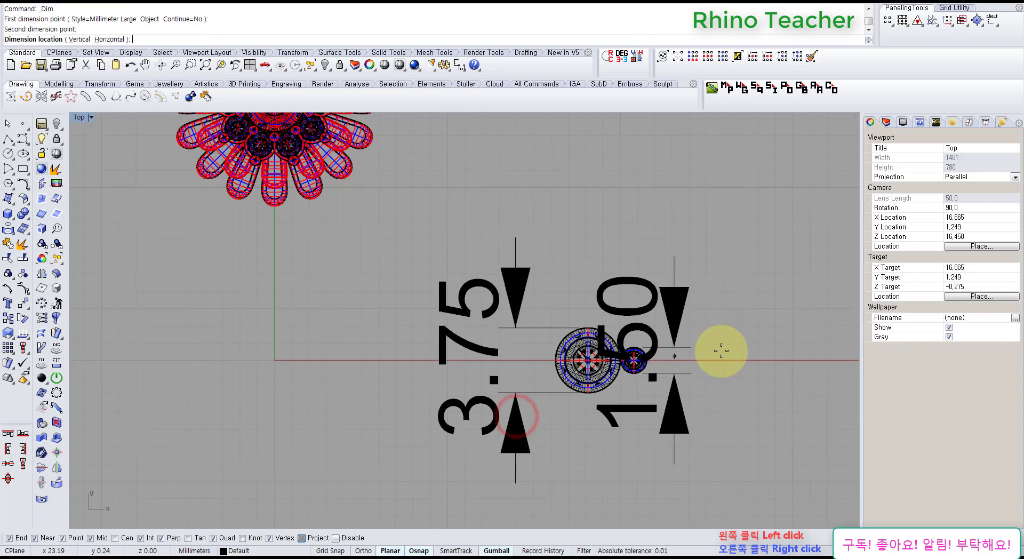
{"action": "left_click", "coordinate": [754, 352]}
{"action": "left_click_drag", "start_coordinate": [739, 220], "coordinate": [425, 436]}
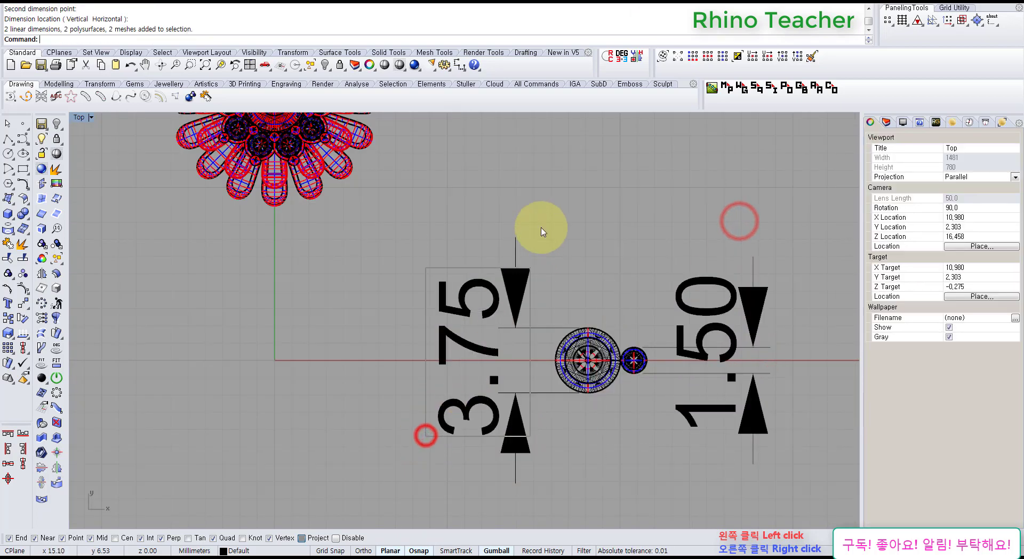
{"action": "key", "text": "ctrl+z"}
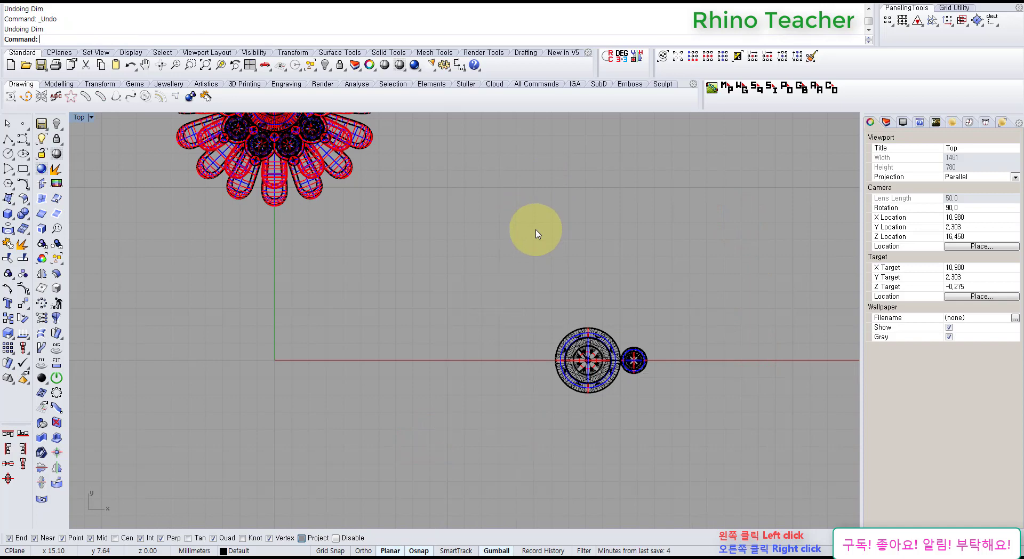
Move both gems and their cutters together from the large gem's centre to the origin (0).
{"action": "right_click_drag", "start_coordinate": [585, 240], "coordinate": [497, 213]}
{"action": "left_click_drag", "start_coordinate": [400, 252], "coordinate": [626, 418]}
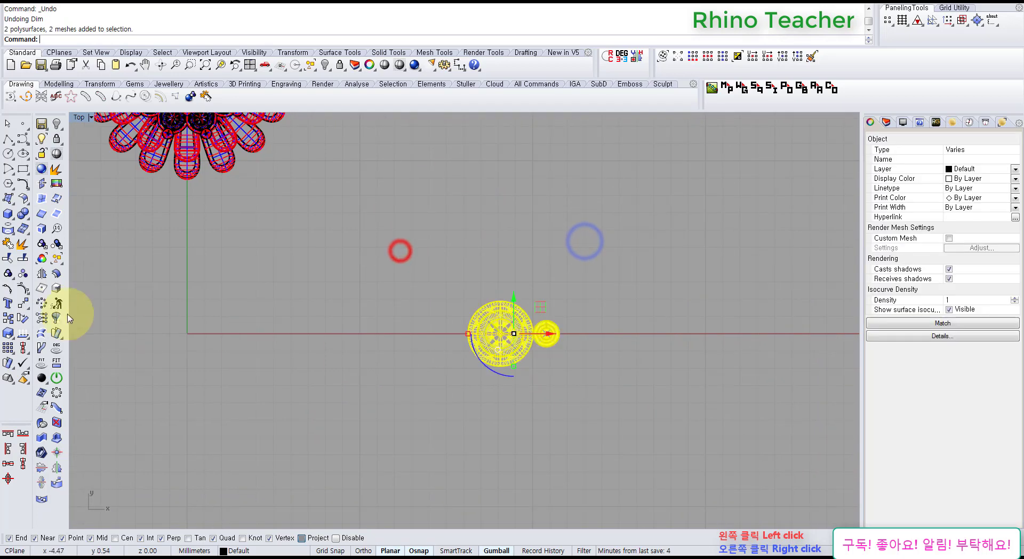
{"action": "left_click", "coordinate": [22, 303]}
{"action": "scroll", "coordinate": [514, 350], "scroll_direction": "up", "scroll_amount": 5}
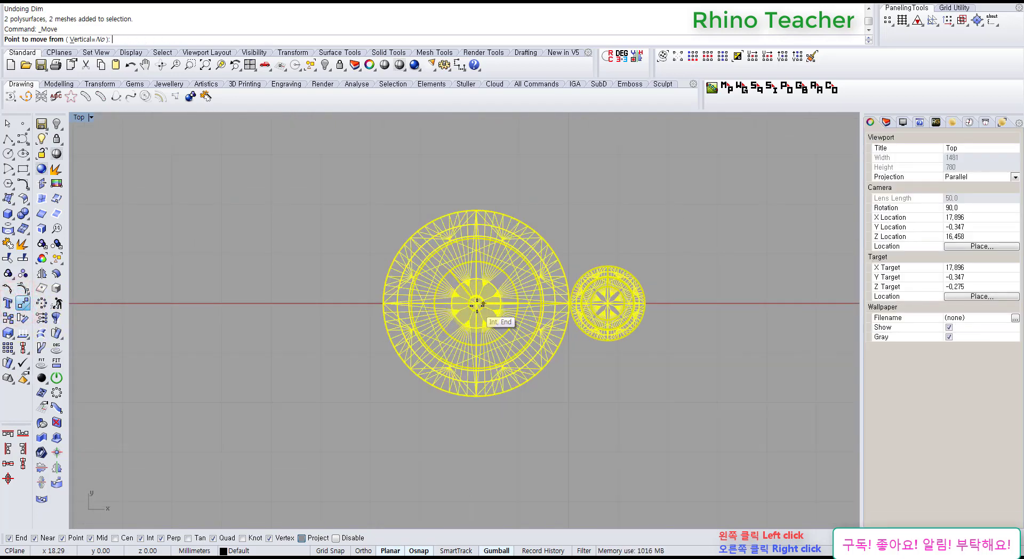
{"action": "scroll", "coordinate": [475, 305], "scroll_direction": "up", "scroll_amount": 6}
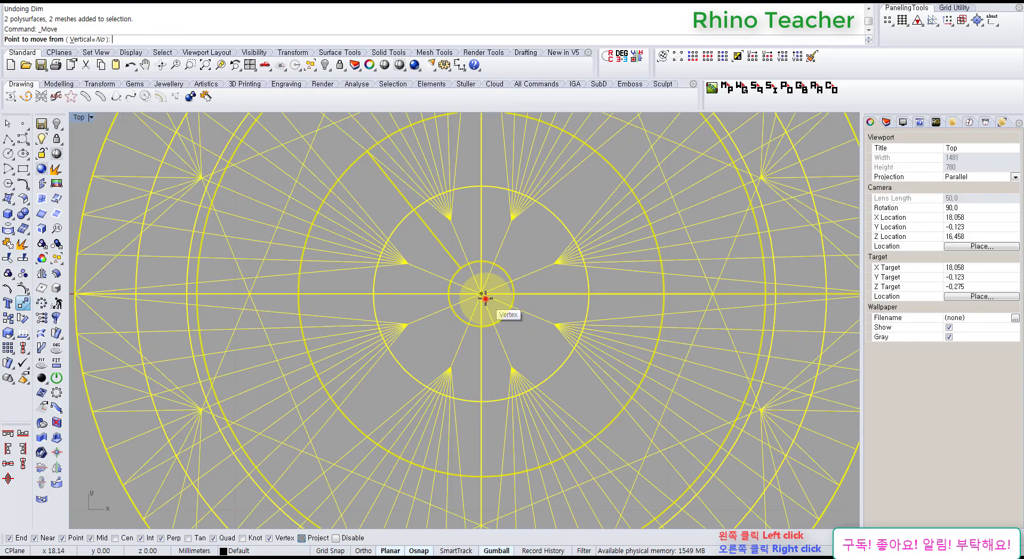
{"action": "type", "text": "0"}
{"action": "key", "text": "Return"}
{"action": "key", "text": "ctrl+F2"}
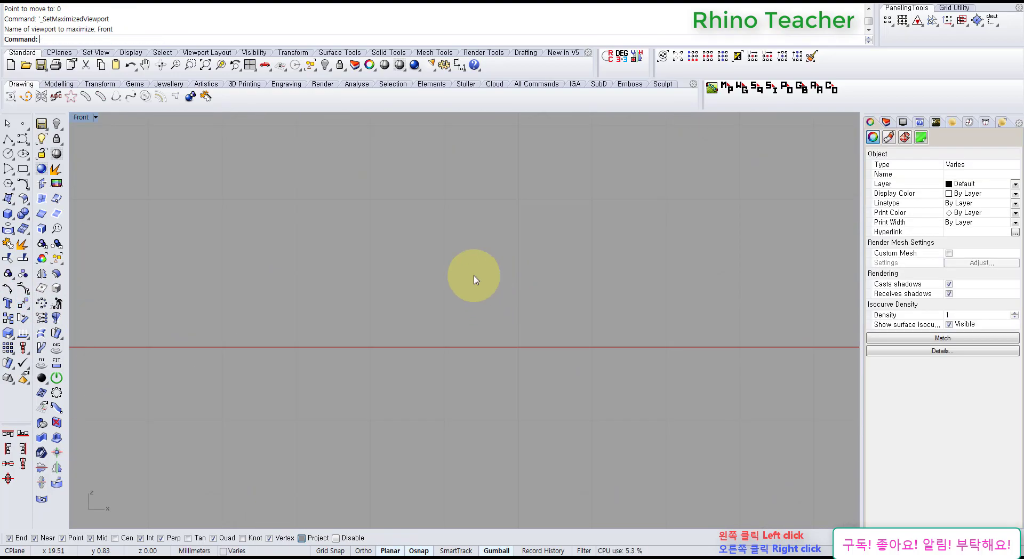
{"action": "scroll", "coordinate": [460, 263], "scroll_direction": "down", "scroll_amount": 7}
{"action": "scroll", "coordinate": [408, 316], "scroll_direction": "up", "scroll_amount": 6}
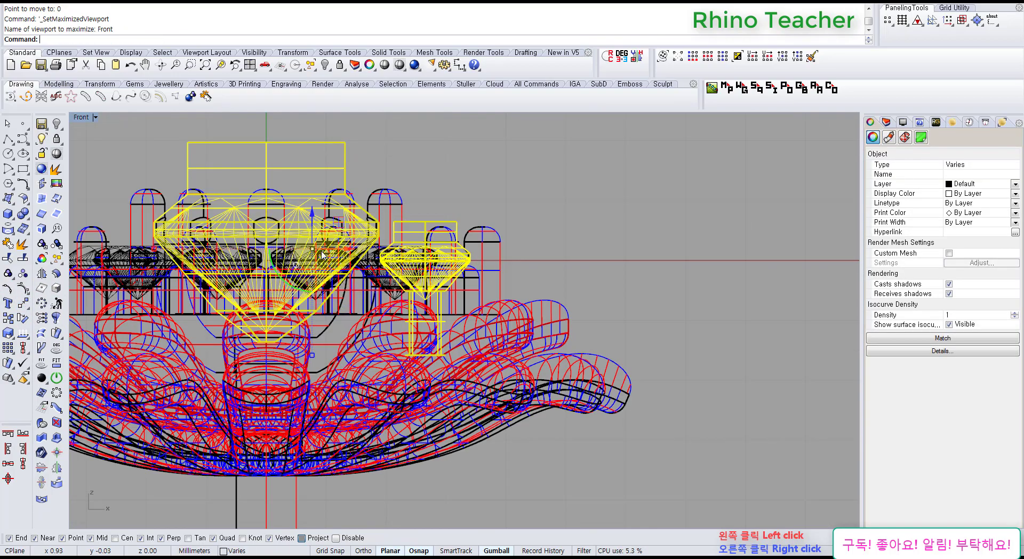
{"action": "left_click", "coordinate": [533, 238]}
{"action": "right_click_drag", "start_coordinate": [442, 283], "coordinate": [433, 264]}
Hide the complete flower assembly in the top view, leaving both gems and their cutters shown.
{"action": "key", "text": "ctrl+F1"}
{"action": "right_click_drag", "start_coordinate": [456, 249], "coordinate": [396, 322]}
{"action": "scroll", "coordinate": [443, 307], "scroll_direction": "down", "scroll_amount": 14}
{"action": "scroll", "coordinate": [367, 269], "scroll_direction": "up", "scroll_amount": 5}
{"action": "left_click_drag", "start_coordinate": [505, 303], "coordinate": [325, 225]}
{"action": "key", "text": "ctrl+h"}
{"action": "scroll", "coordinate": [383, 411], "scroll_direction": "up", "scroll_amount": 9}
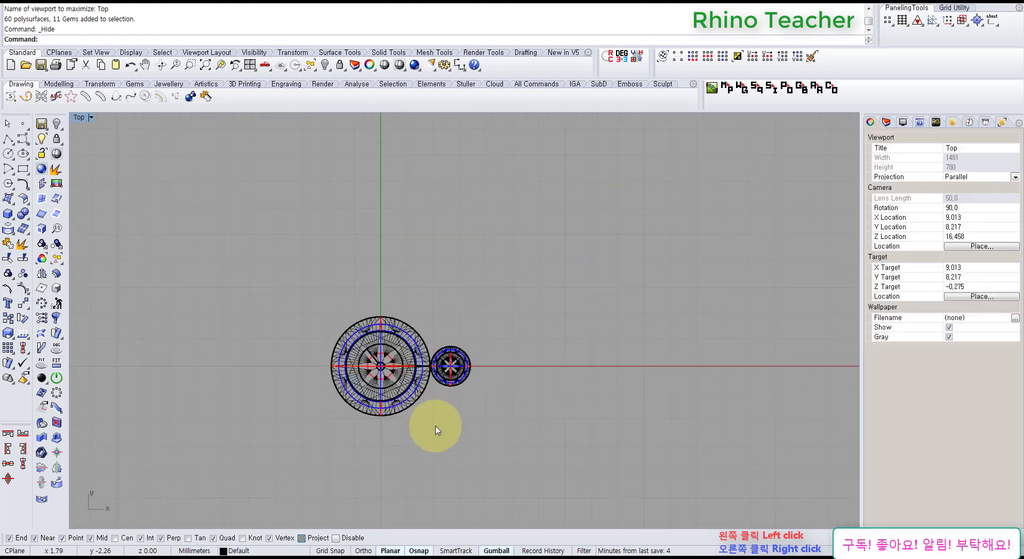
Undo hiding the flower assembly after checking the gem cutters in the front view.
{"action": "key", "text": "ctrl+F4"}
{"action": "key", "text": "ctrl+F2"}
{"action": "scroll", "coordinate": [338, 377], "scroll_direction": "up", "scroll_amount": 3}
{"action": "scroll", "coordinate": [427, 322], "scroll_direction": "up", "scroll_amount": 3}
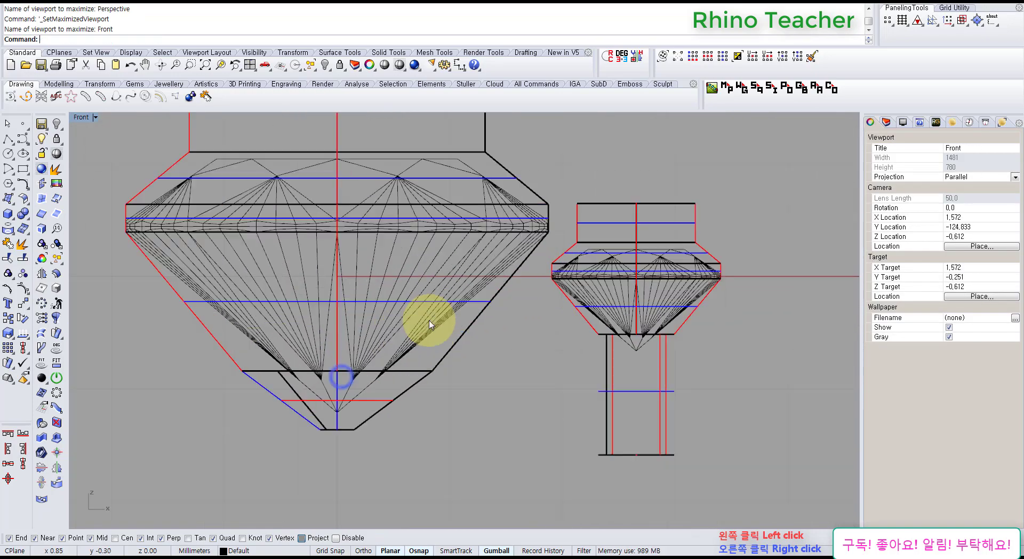
{"action": "scroll", "coordinate": [435, 331], "scroll_direction": "up", "scroll_amount": 1}
{"action": "key", "text": "ctrl+z"}
{"action": "scroll", "coordinate": [482, 343], "scroll_direction": "down", "scroll_amount": 5}
{"action": "scroll", "coordinate": [482, 343], "scroll_direction": "up", "scroll_amount": 4}
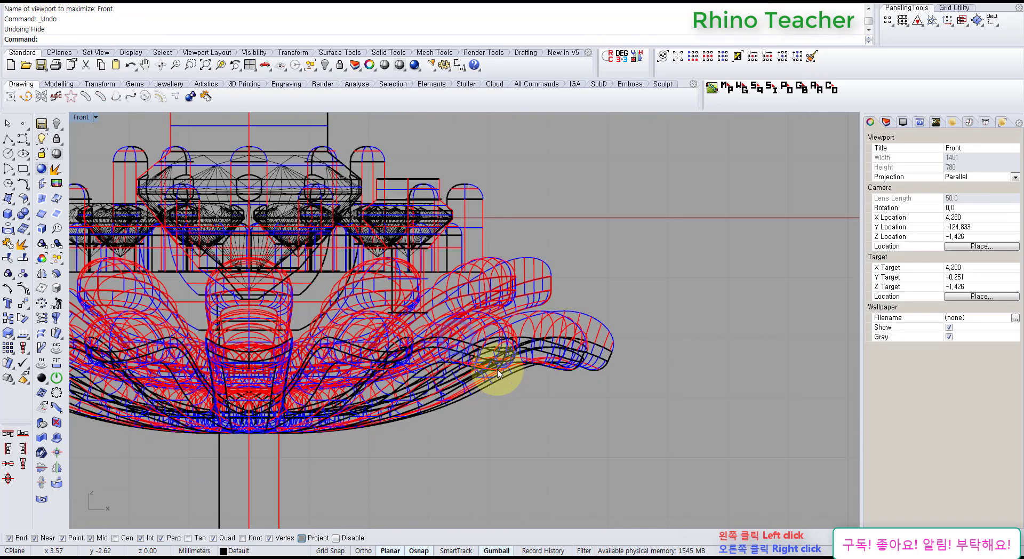
Move the outer and inner petal layers away from the stem in the right view.
{"action": "key", "text": "ctrl+F3"}
{"action": "right_click_drag", "start_coordinate": [597, 331], "coordinate": [308, 234]}
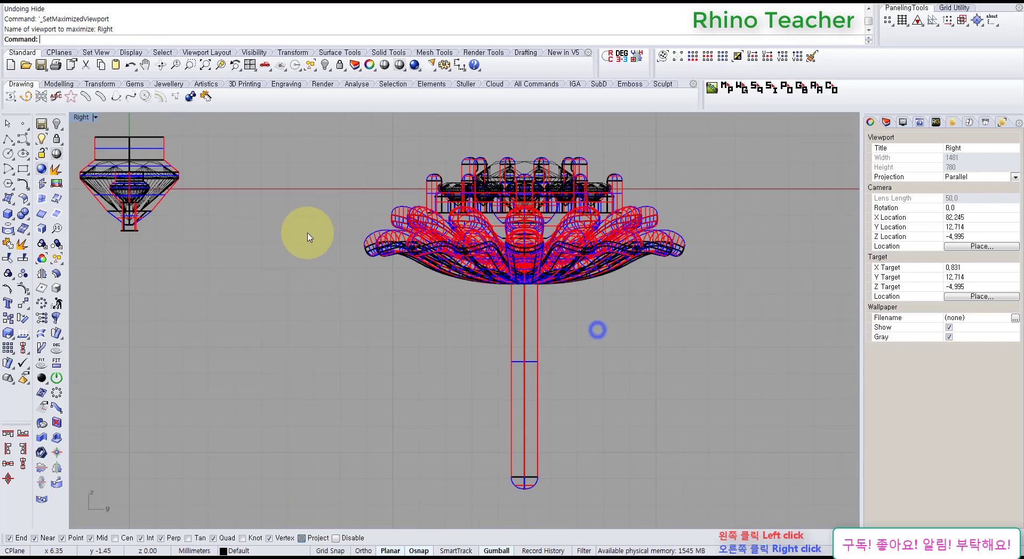
{"action": "scroll", "coordinate": [309, 235], "scroll_direction": "down", "scroll_amount": 6}
{"action": "left_click_drag", "start_coordinate": [483, 240], "coordinate": [611, 286]}
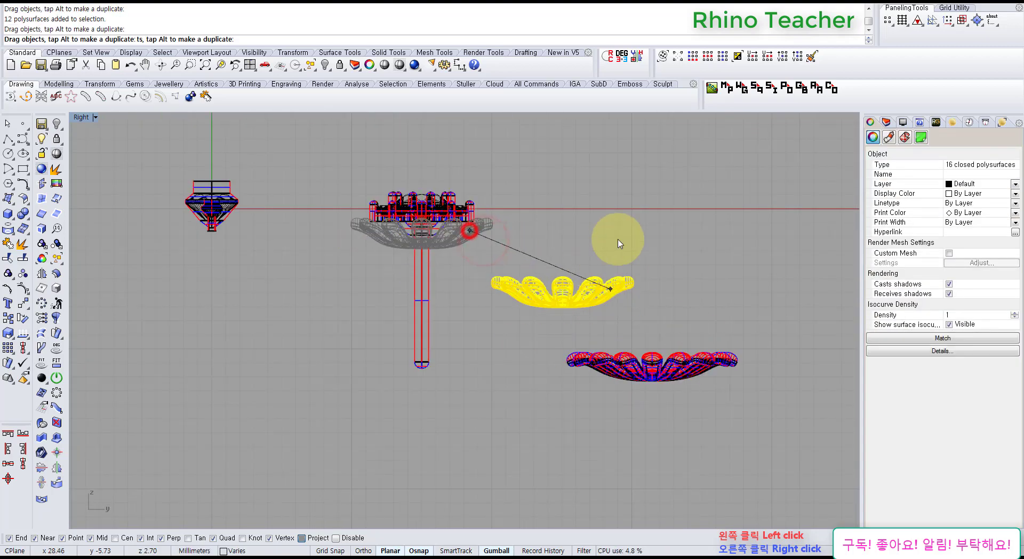
{"action": "left_click", "coordinate": [649, 206]}
Examine the base of the gem setting and its joint with the stem in the right view.
{"action": "scroll", "coordinate": [420, 223], "scroll_direction": "up", "scroll_amount": 8}
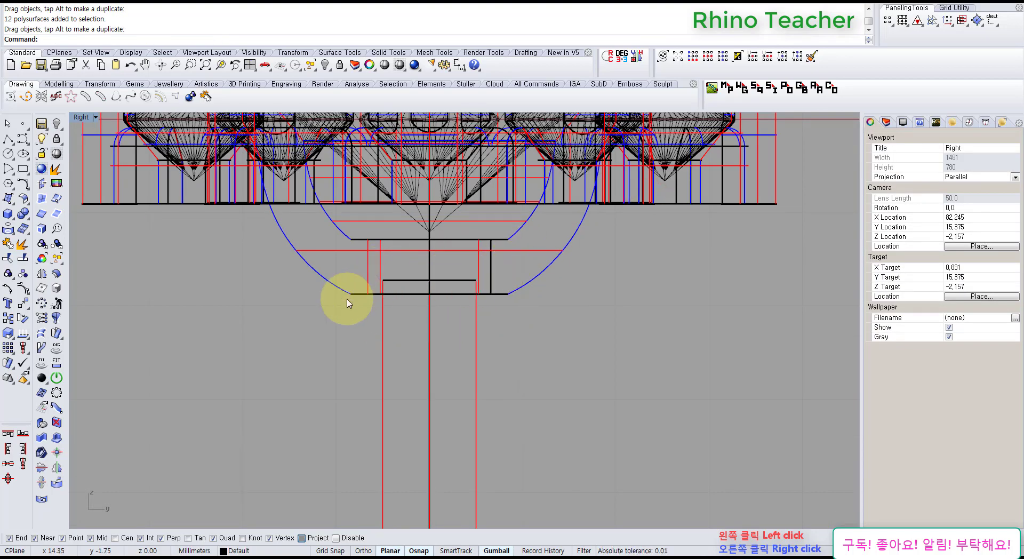
{"action": "scroll", "coordinate": [347, 303], "scroll_direction": "up", "scroll_amount": 5}
{"action": "scroll", "coordinate": [587, 290], "scroll_direction": "down", "scroll_amount": 5}
{"action": "right_click_drag", "start_coordinate": [560, 305], "coordinate": [457, 338]}
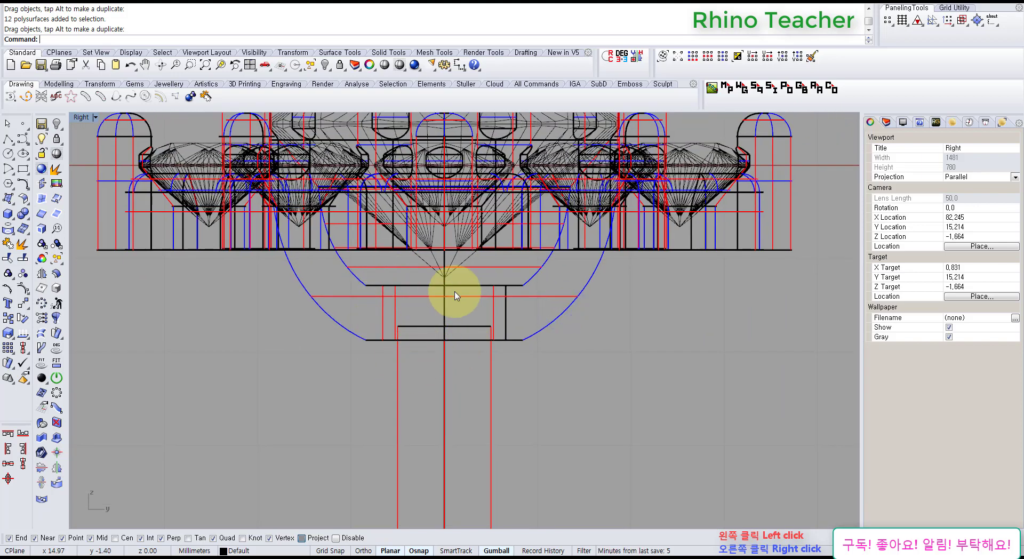
{"action": "right_click_drag", "start_coordinate": [444, 276], "coordinate": [350, 326]}
{"action": "scroll", "coordinate": [345, 311], "scroll_direction": "up", "scroll_amount": 4}
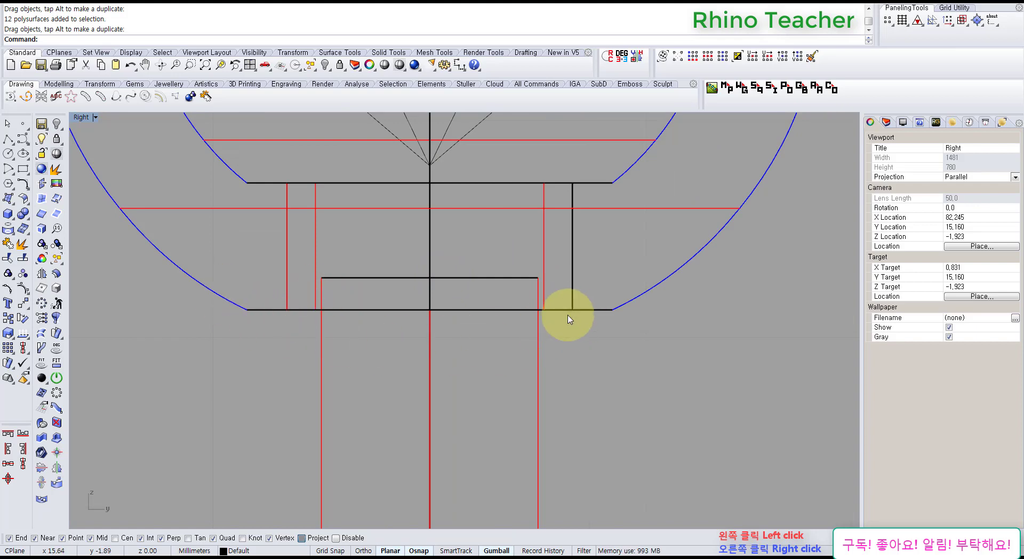
{"action": "scroll", "coordinate": [569, 319], "scroll_direction": "down", "scroll_amount": 4}
Undo the moves that took both petal layers away from the stem.
{"action": "left_click", "coordinate": [576, 396]}
{"action": "scroll", "coordinate": [480, 347], "scroll_direction": "down", "scroll_amount": 2}
{"action": "key", "text": "ctrl+z"}
{"action": "right_click", "coordinate": [511, 335]}
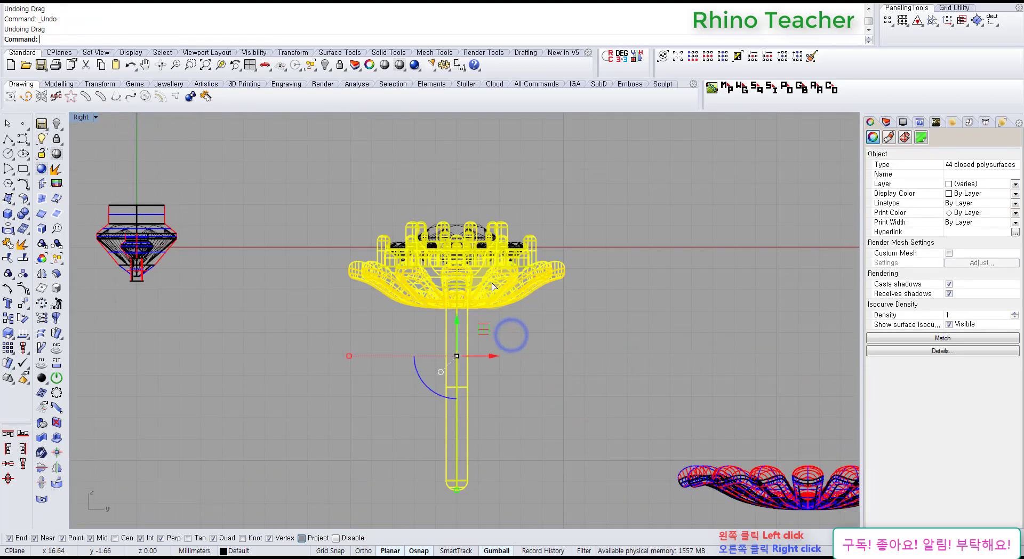
{"action": "scroll", "coordinate": [492, 288], "scroll_direction": "down", "scroll_amount": 3}
{"action": "left_click", "coordinate": [475, 390]}
Hide the complete flower assembly, leaving only the two gems and their cutters shown.
{"action": "key", "text": "ctrl+F2"}
{"action": "scroll", "coordinate": [466, 344], "scroll_direction": "down", "scroll_amount": 2}
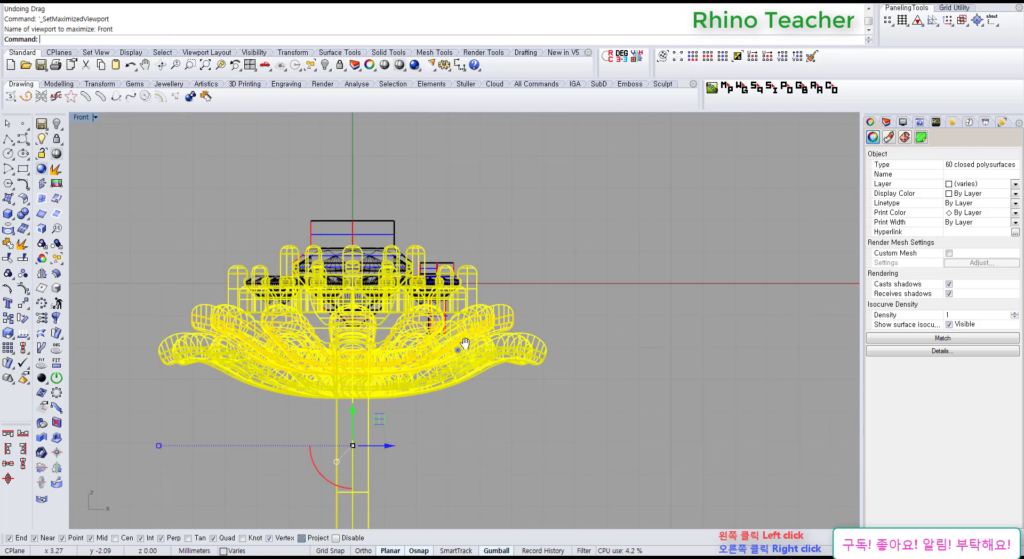
{"action": "key", "text": "ctrl+F1"}
{"action": "scroll", "coordinate": [470, 277], "scroll_direction": "down", "scroll_amount": 2}
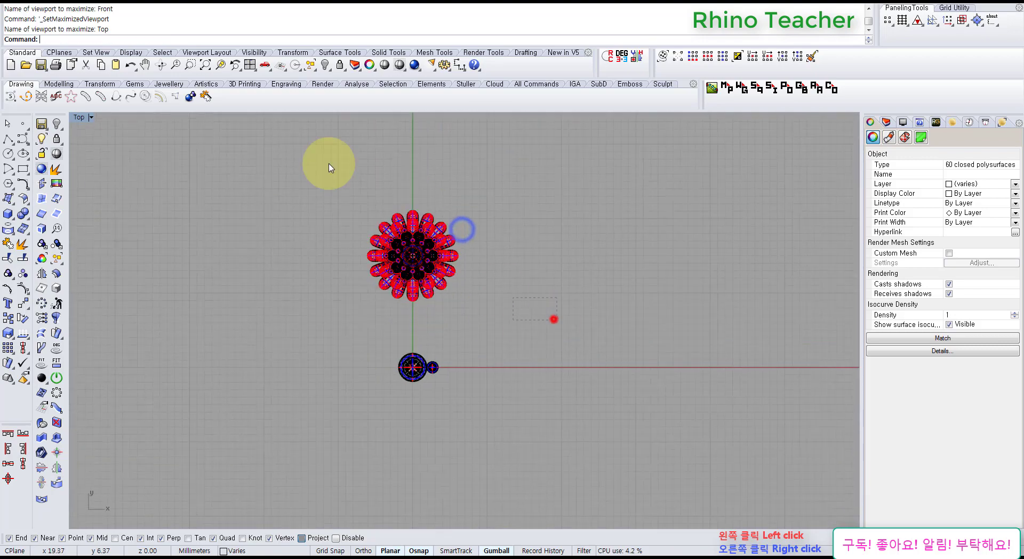
{"action": "left_click_drag", "start_coordinate": [554, 319], "coordinate": [329, 169]}
{"action": "key", "text": "ctrl+h"}
Draw a vertical construction line from the origin down past the large gem's cutter in the front view.
{"action": "key", "text": "ctrl+F2"}
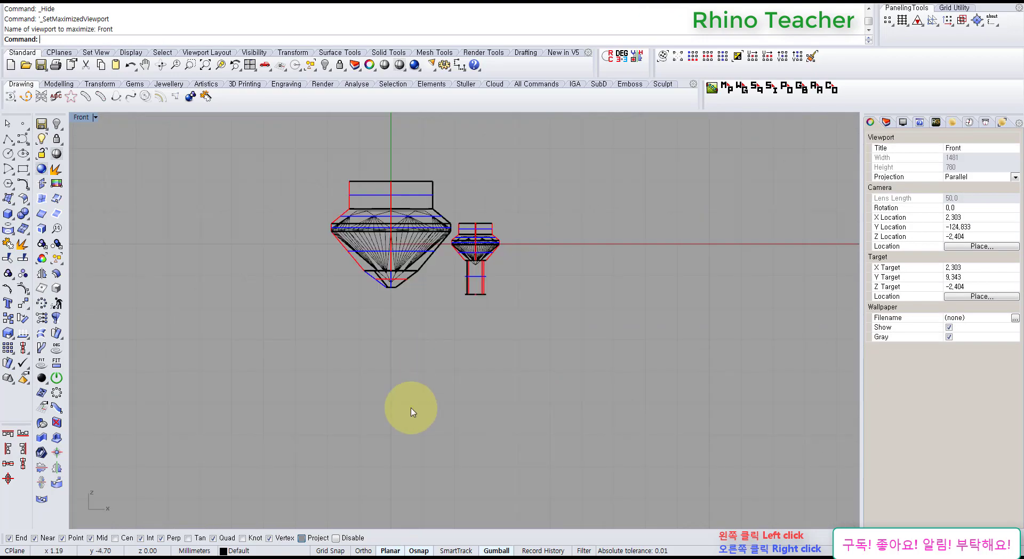
{"action": "right_click_drag", "start_coordinate": [389, 400], "coordinate": [458, 432]}
{"action": "left_click", "coordinate": [495, 355]}
{"action": "scroll", "coordinate": [496, 277], "scroll_direction": "up", "scroll_amount": 2}
{"action": "scroll", "coordinate": [576, 293], "scroll_direction": "up", "scroll_amount": 3}
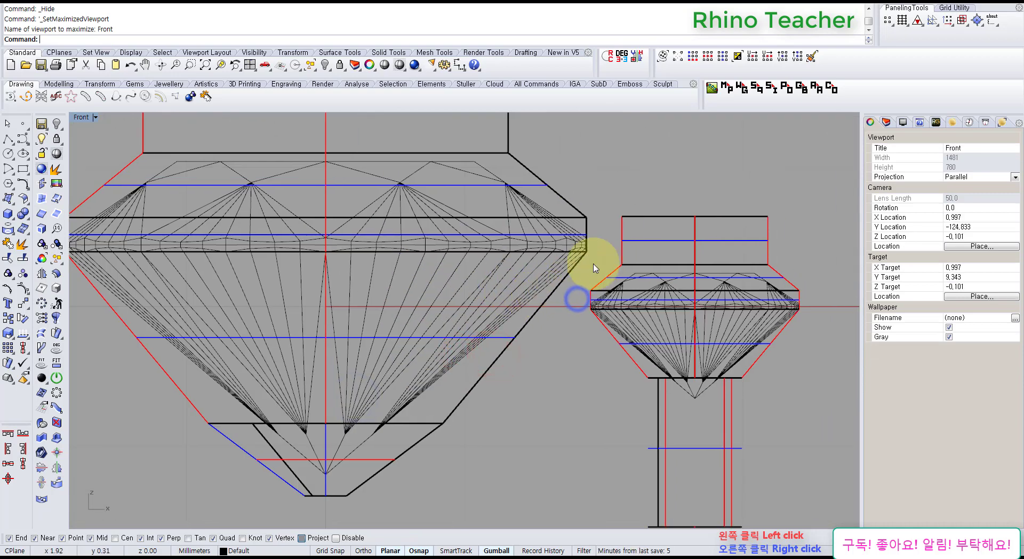
{"action": "scroll", "coordinate": [412, 213], "scroll_direction": "down", "scroll_amount": 2}
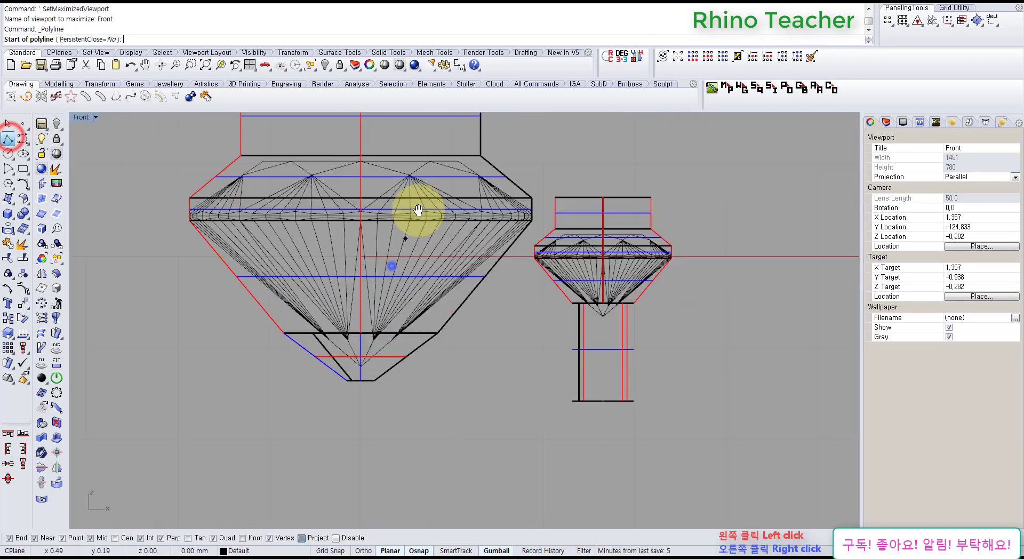
{"action": "right_click_drag", "start_coordinate": [391, 267], "coordinate": [413, 213]}
{"action": "scroll", "coordinate": [368, 328], "scroll_direction": "down", "scroll_amount": 3}
{"action": "right_click", "coordinate": [391, 425]}
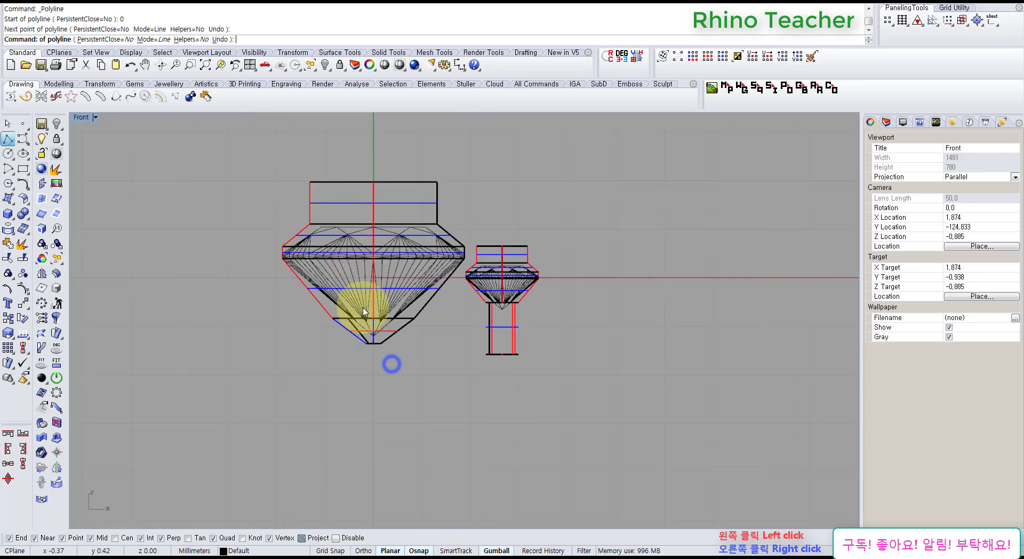
{"action": "left_click", "coordinate": [389, 346]}
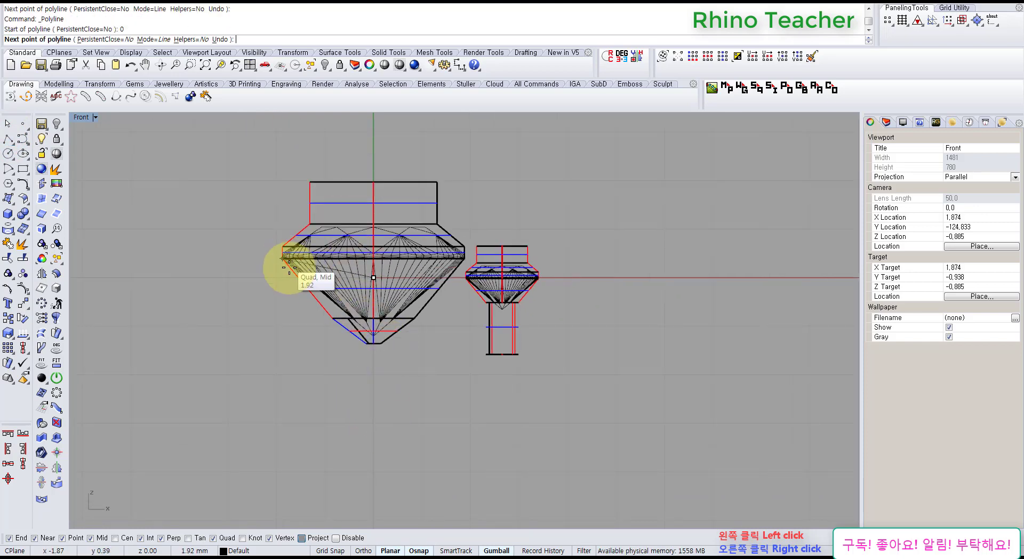
{"action": "left_click", "coordinate": [367, 423]}
{"action": "right_click", "coordinate": [305, 361]}
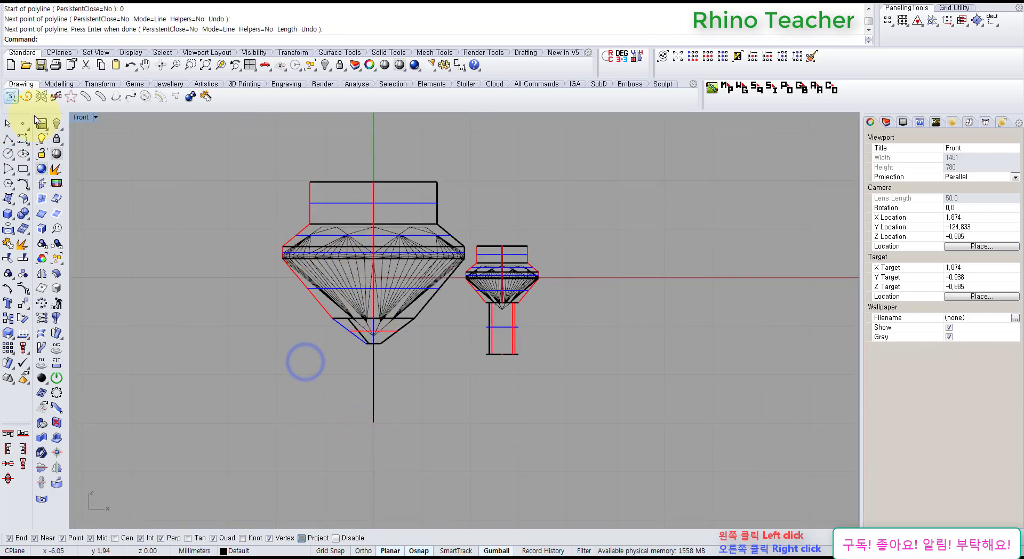
Draw a degree-3 curve from the large gem's girdle edge down around its cutter to the vertical construction line.
{"action": "left_click", "coordinate": [21, 139]}
{"action": "scroll", "coordinate": [457, 316], "scroll_direction": "up", "scroll_amount": 3}
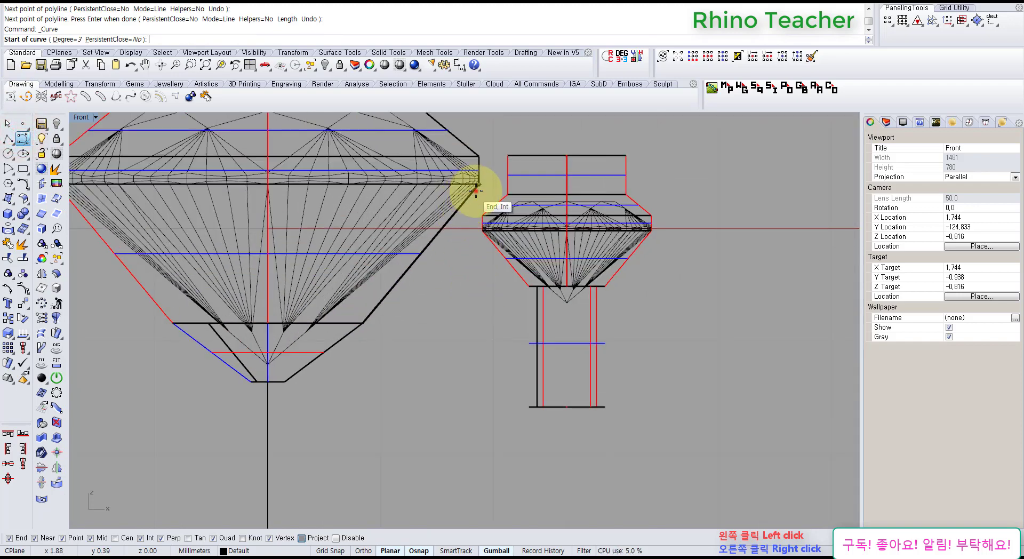
{"action": "left_click", "coordinate": [477, 191]}
{"action": "left_click", "coordinate": [478, 269]}
{"action": "left_click", "coordinate": [455, 395]}
{"action": "right_click_drag", "start_coordinate": [399, 395], "coordinate": [430, 338]}
{"action": "left_click", "coordinate": [429, 331]}
{"action": "right_click", "coordinate": [358, 331]}
{"action": "left_click_drag", "start_coordinate": [521, 340], "coordinate": [465, 296]}
{"action": "scroll", "coordinate": [465, 309], "scroll_direction": "down", "scroll_amount": 6}
{"action": "right_click_drag", "start_coordinate": [462, 350], "coordinate": [375, 368]}
{"action": "key", "text": "F10"}
{"action": "right_click_drag", "start_coordinate": [427, 324], "coordinate": [403, 348]}
{"action": "key", "text": "Escape"}
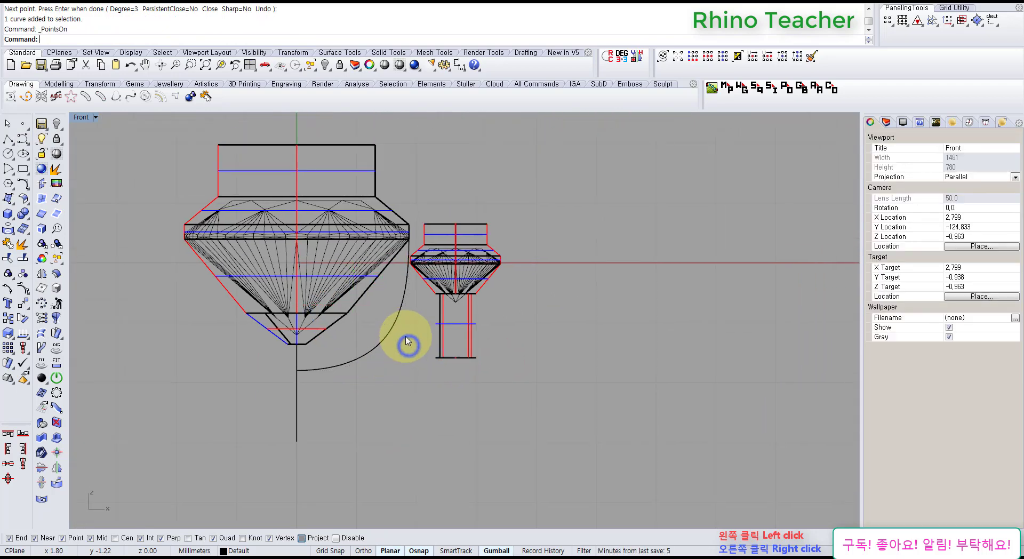
Move the curved cup profile slightly down from the large gem's girdle.
{"action": "left_click_drag", "start_coordinate": [407, 336], "coordinate": [395, 272]}
{"action": "scroll", "coordinate": [425, 256], "scroll_direction": "up", "scroll_amount": 6}
{"action": "right_click_drag", "start_coordinate": [321, 330], "coordinate": [361, 281]}
{"action": "left_click_drag", "start_coordinate": [329, 286], "coordinate": [328, 300]}
{"action": "right_click_drag", "start_coordinate": [389, 354], "coordinate": [485, 310]}
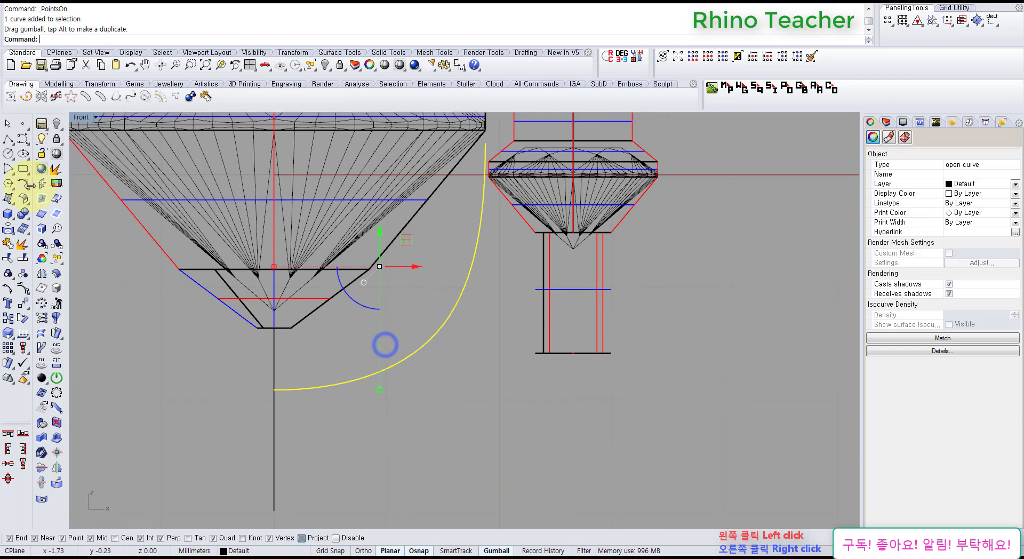
Offset the cup curve 0.5 mm inward with history recording turned on.
{"action": "left_click", "coordinate": [26, 185]}
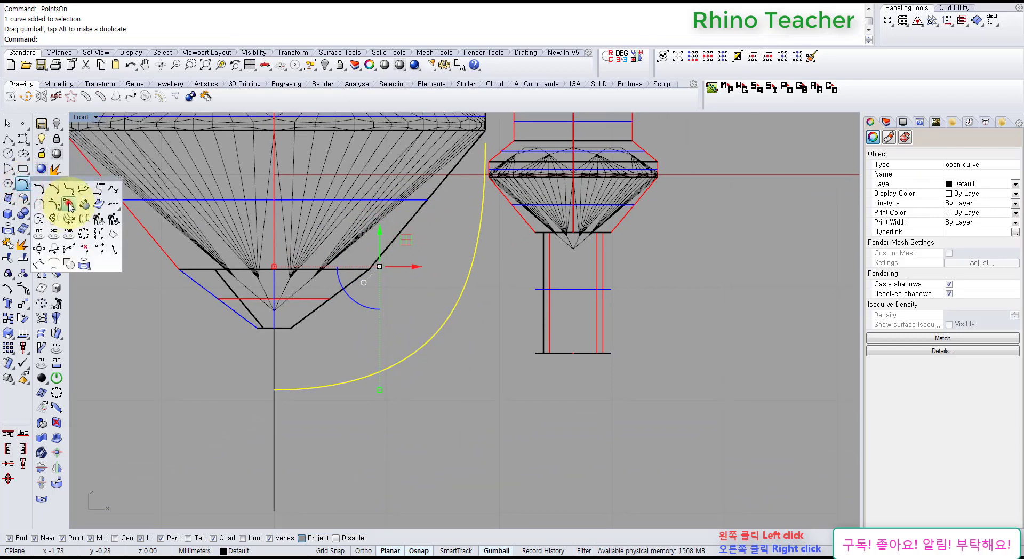
{"action": "left_click", "coordinate": [69, 204]}
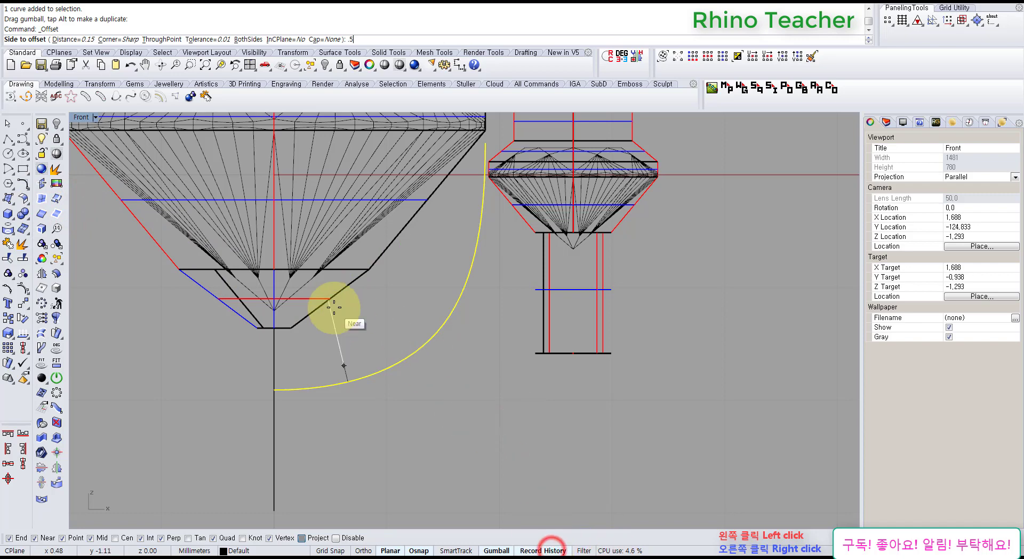
{"action": "right_click", "coordinate": [356, 303]}
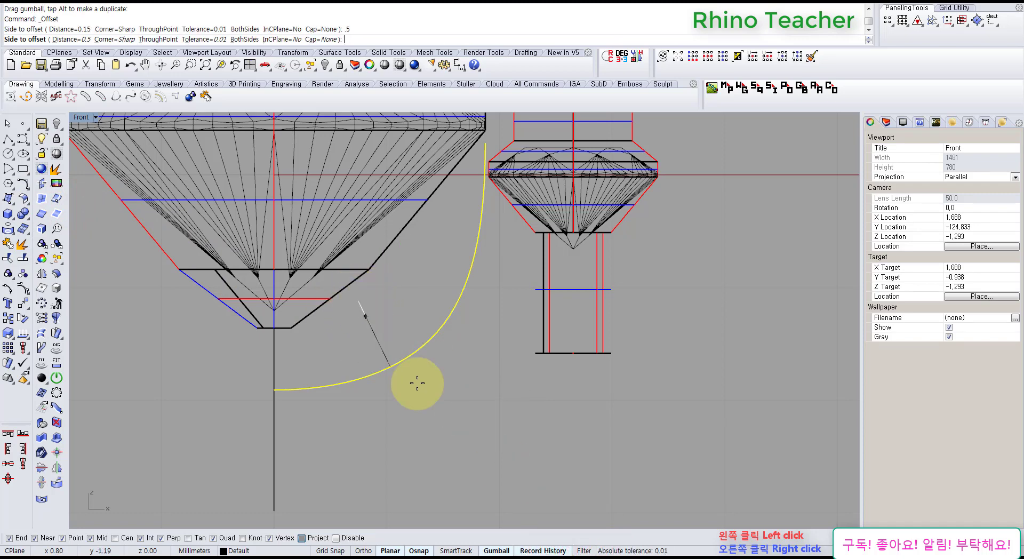
{"action": "left_click", "coordinate": [335, 265]}
{"action": "right_click_drag", "start_coordinate": [382, 361], "coordinate": [450, 331]}
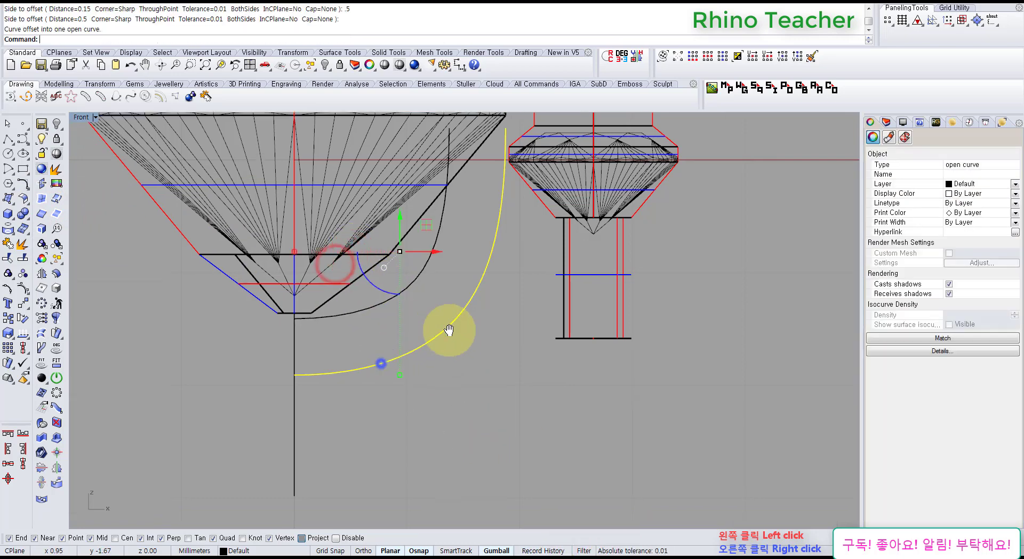
Measure the gap between the large gem's lower tip and the inner curve with a temporary polyline.
{"action": "scroll", "coordinate": [357, 261], "scroll_direction": "up", "scroll_amount": 5}
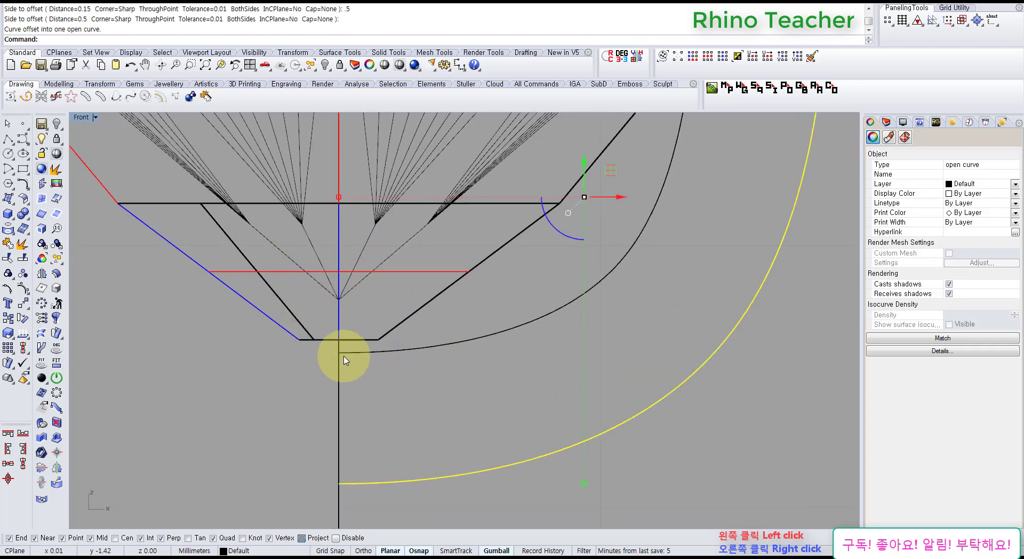
{"action": "right_click_drag", "start_coordinate": [359, 348], "coordinate": [416, 279]}
{"action": "right_click_drag", "start_coordinate": [498, 301], "coordinate": [483, 325]}
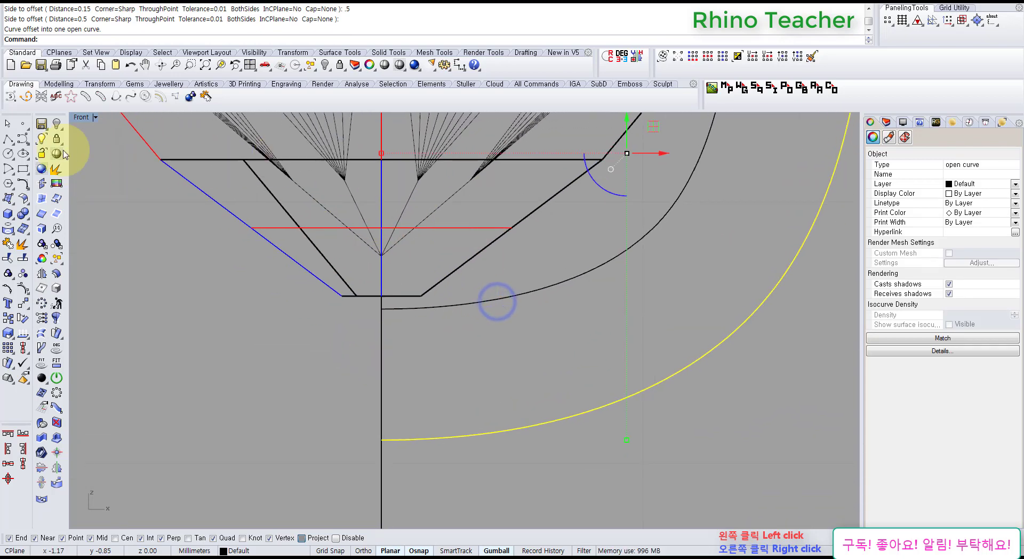
{"action": "left_click", "coordinate": [10, 143]}
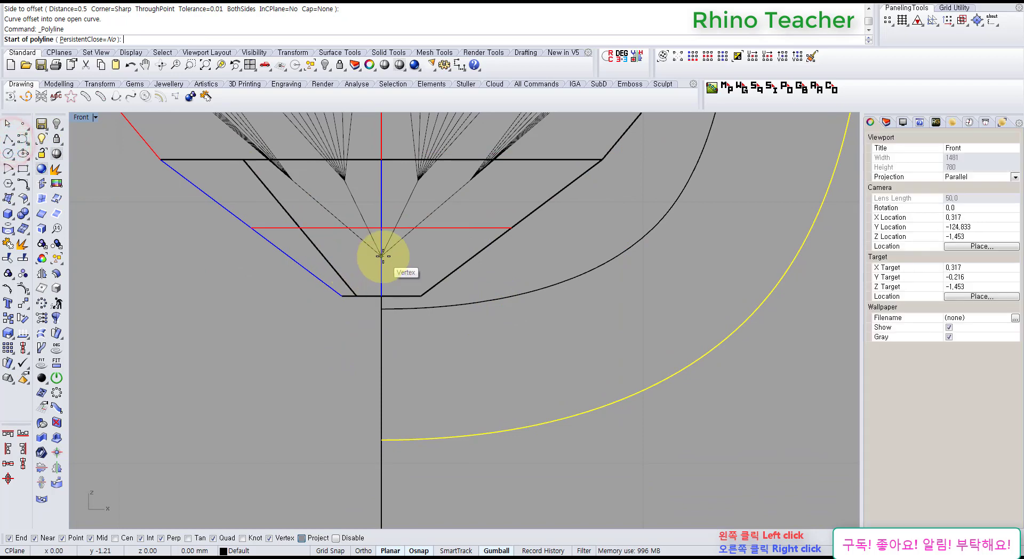
{"action": "left_click", "coordinate": [381, 256]}
{"action": "left_click", "coordinate": [383, 308]}
{"action": "key", "text": "Return"}
{"action": "right_click_drag", "start_coordinate": [526, 306], "coordinate": [408, 259]}
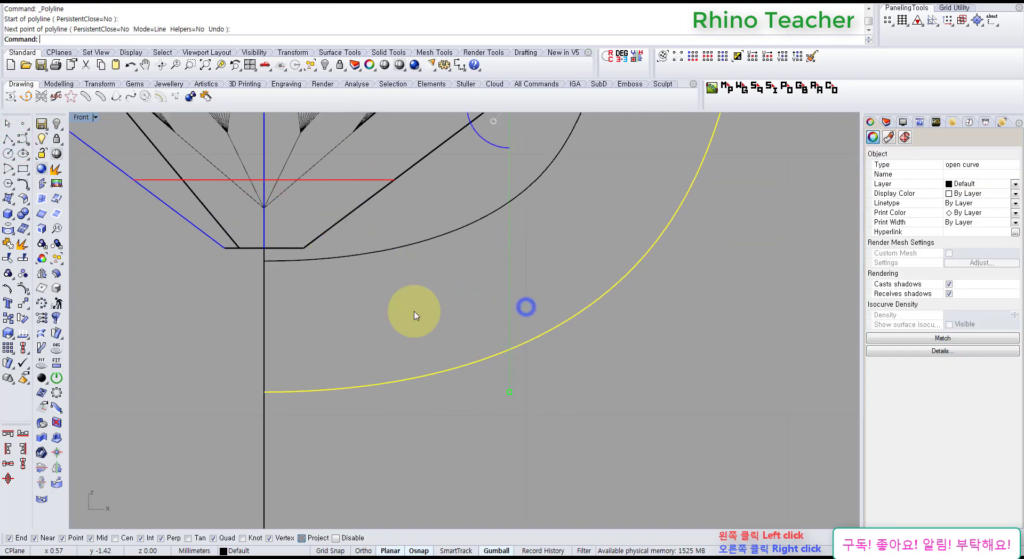
Move the outer curve's two lowest control points straight down to deepen the cup below the gem.
{"action": "right_click_drag", "start_coordinate": [313, 388], "coordinate": [353, 376]}
{"action": "key", "text": "F10"}
{"action": "left_click_drag", "start_coordinate": [259, 366], "coordinate": [566, 463]}
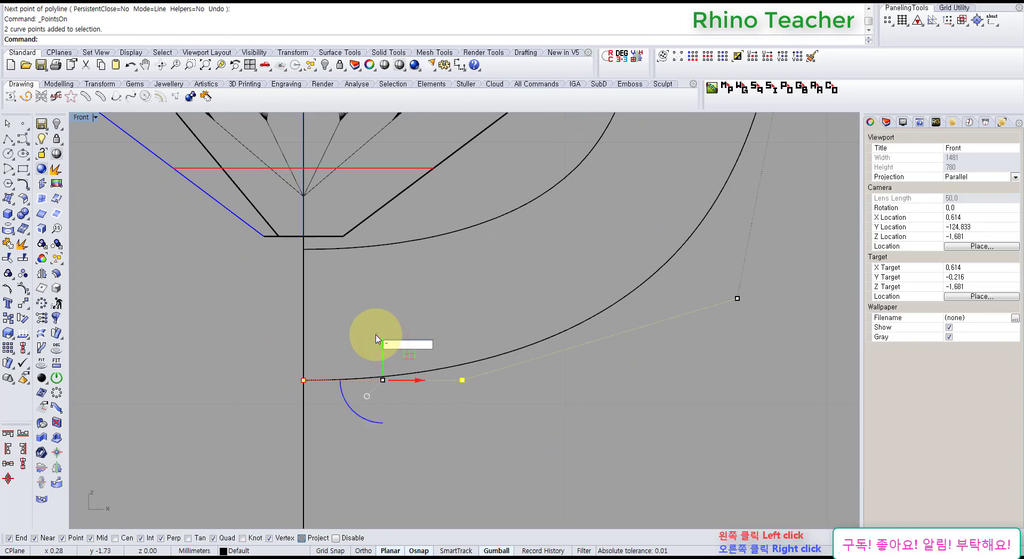
{"action": "key", "text": "Return"}
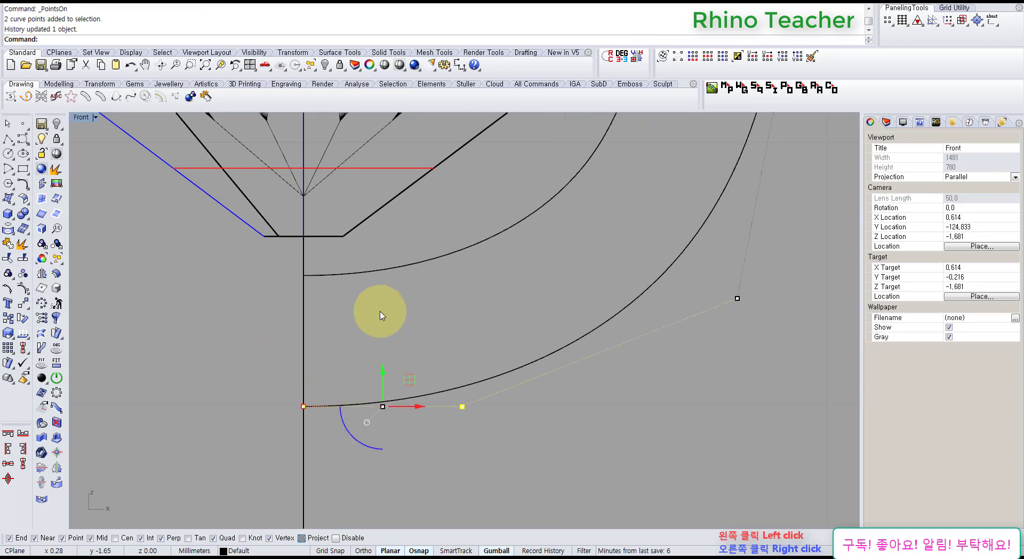
Adjust the outer curve's lower corner control point to refine the cup's rounding.
{"action": "scroll", "coordinate": [380, 312], "scroll_direction": "down", "scroll_amount": 8}
{"action": "right_click_drag", "start_coordinate": [432, 309], "coordinate": [325, 316]}
{"action": "scroll", "coordinate": [449, 242], "scroll_direction": "down", "scroll_amount": 8}
{"action": "right_click_drag", "start_coordinate": [410, 283], "coordinate": [377, 302]}
{"action": "scroll", "coordinate": [378, 305], "scroll_direction": "up", "scroll_amount": 6}
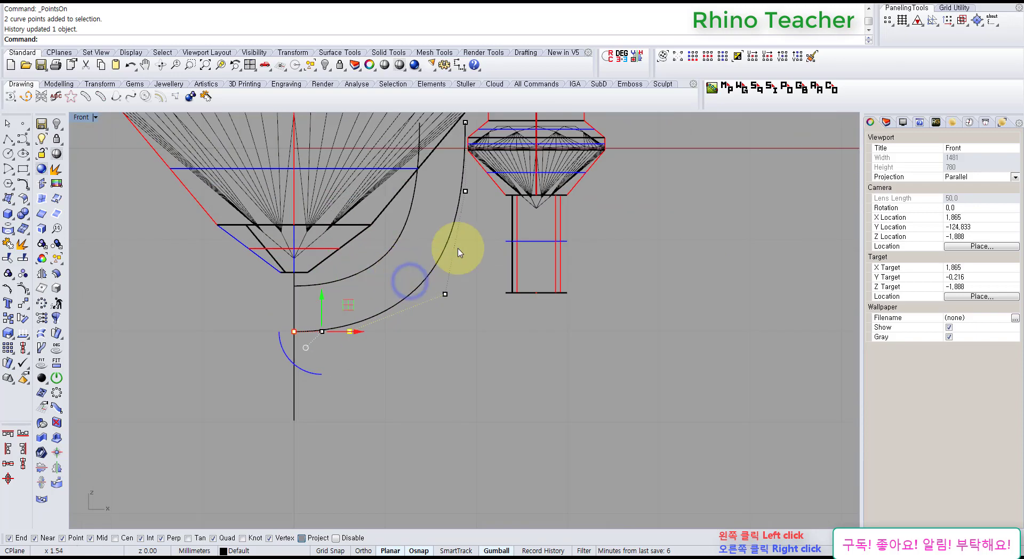
{"action": "scroll", "coordinate": [427, 271], "scroll_direction": "up", "scroll_amount": 4}
{"action": "left_click_drag", "start_coordinate": [413, 261], "coordinate": [480, 347]}
{"action": "left_click_drag", "start_coordinate": [489, 290], "coordinate": [495, 269]}
{"action": "scroll", "coordinate": [495, 269], "scroll_direction": "down", "scroll_amount": 4}
{"action": "right_click_drag", "start_coordinate": [476, 253], "coordinate": [425, 279]}
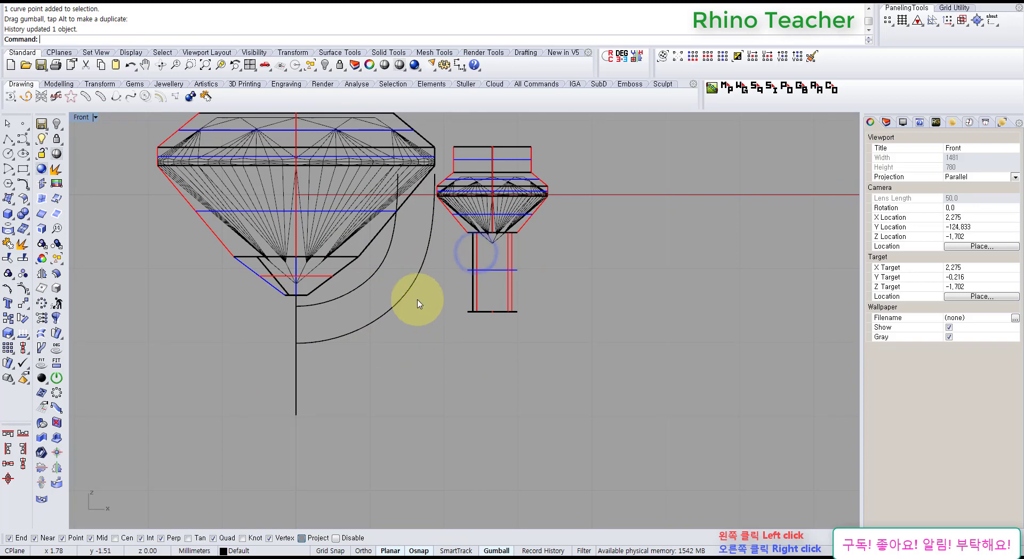
Connect the upper ends of the inner and outer curves with a straight line and join all three into one profile.
{"action": "right_click_drag", "start_coordinate": [340, 242], "coordinate": [246, 284]}
{"action": "left_click", "coordinate": [8, 138]}
{"action": "scroll", "coordinate": [364, 265], "scroll_direction": "up", "scroll_amount": 5}
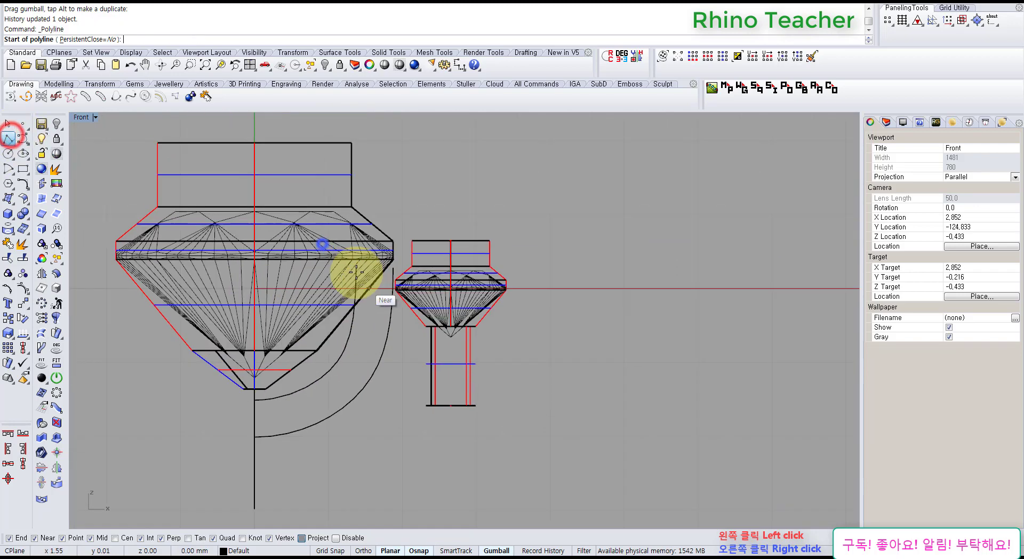
{"action": "left_click", "coordinate": [362, 278]}
{"action": "left_click", "coordinate": [426, 282]}
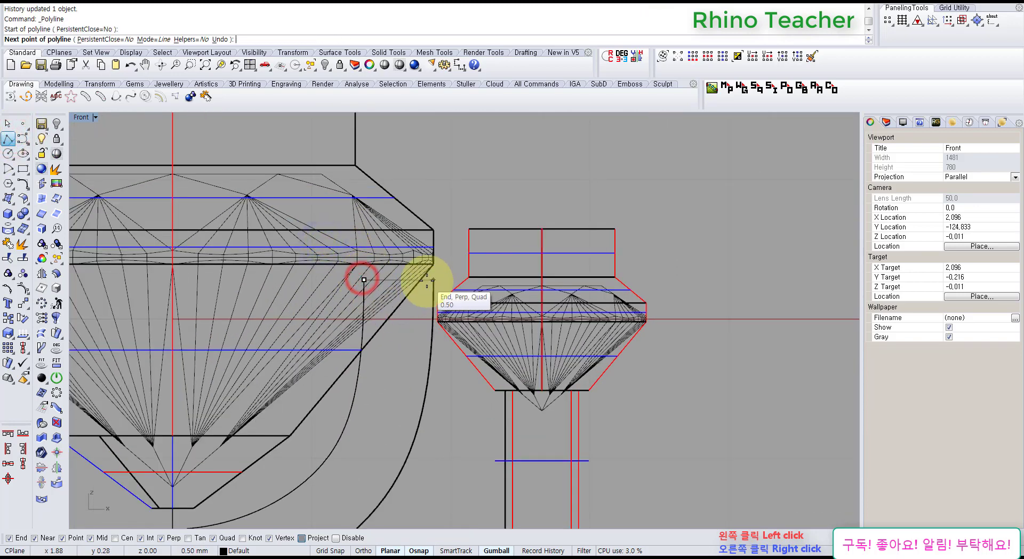
{"action": "right_click", "coordinate": [425, 282]}
{"action": "scroll", "coordinate": [425, 283], "scroll_direction": "up", "scroll_amount": 4}
{"action": "left_click_drag", "start_coordinate": [456, 270], "coordinate": [320, 308]}
{"action": "scroll", "coordinate": [288, 305], "scroll_direction": "up", "scroll_amount": 5}
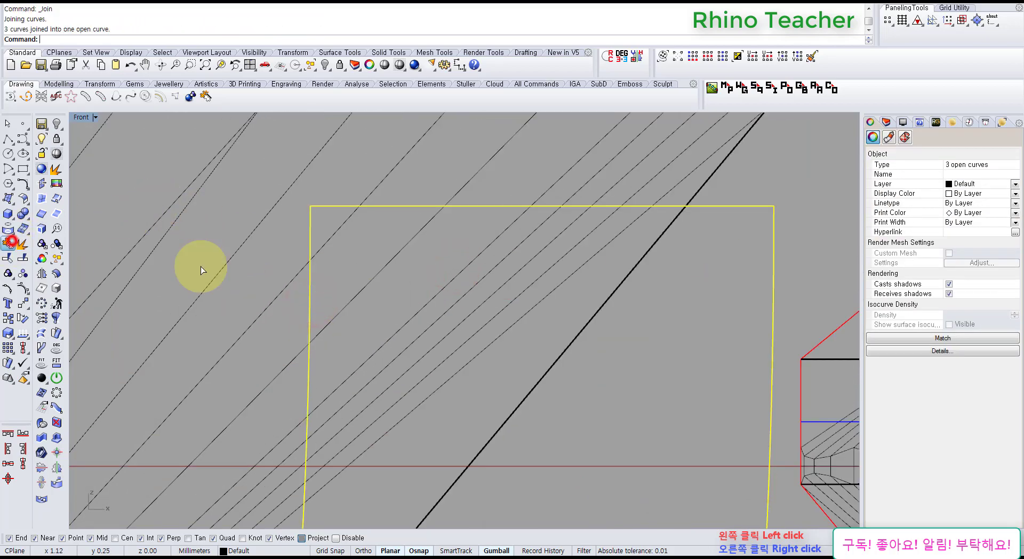
Revolve the joined cup profile a full circle around the vertical axis through the origin.
{"action": "left_click", "coordinate": [511, 297]}
{"action": "scroll", "coordinate": [373, 315], "scroll_direction": "down", "scroll_amount": 5}
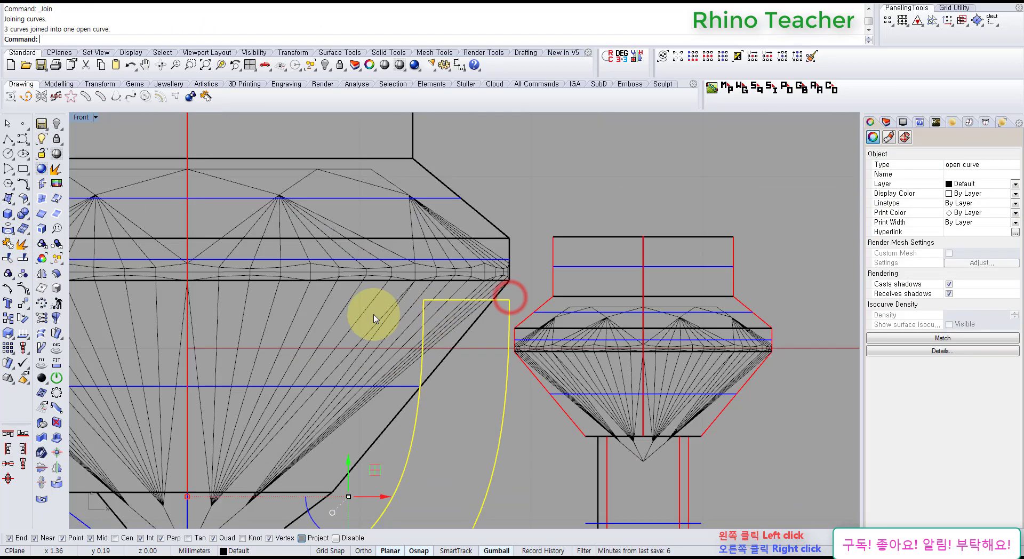
{"action": "scroll", "coordinate": [352, 314], "scroll_direction": "up", "scroll_amount": 2}
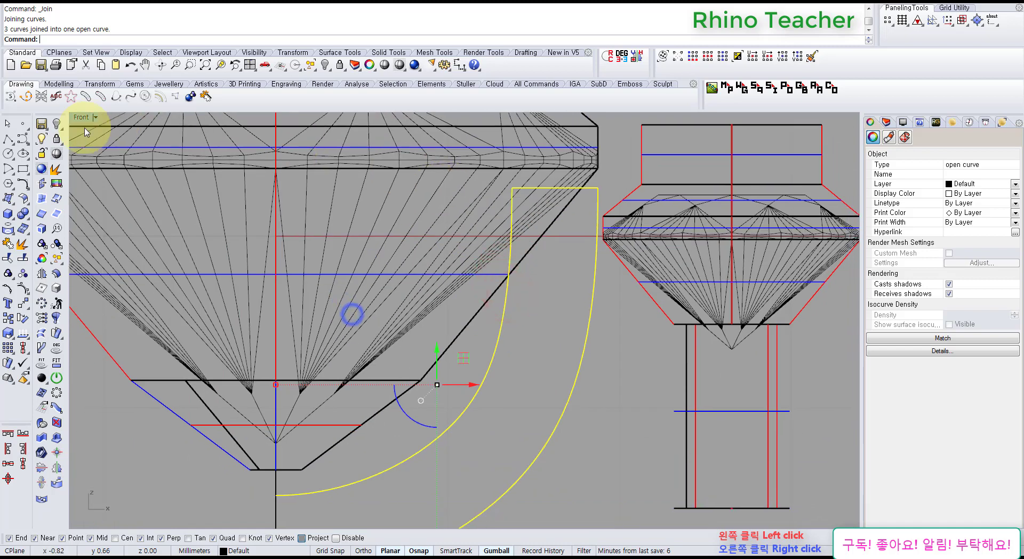
{"action": "left_click", "coordinate": [57, 317]}
{"action": "scroll", "coordinate": [347, 299], "scroll_direction": "down", "scroll_amount": 6}
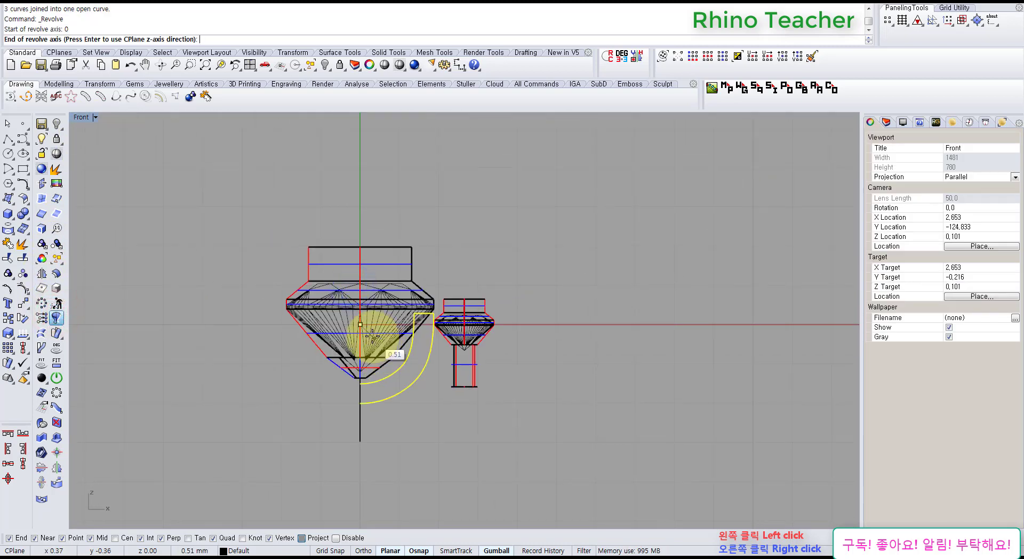
{"action": "key", "text": "F8"}
{"action": "left_click", "coordinate": [171, 40]}
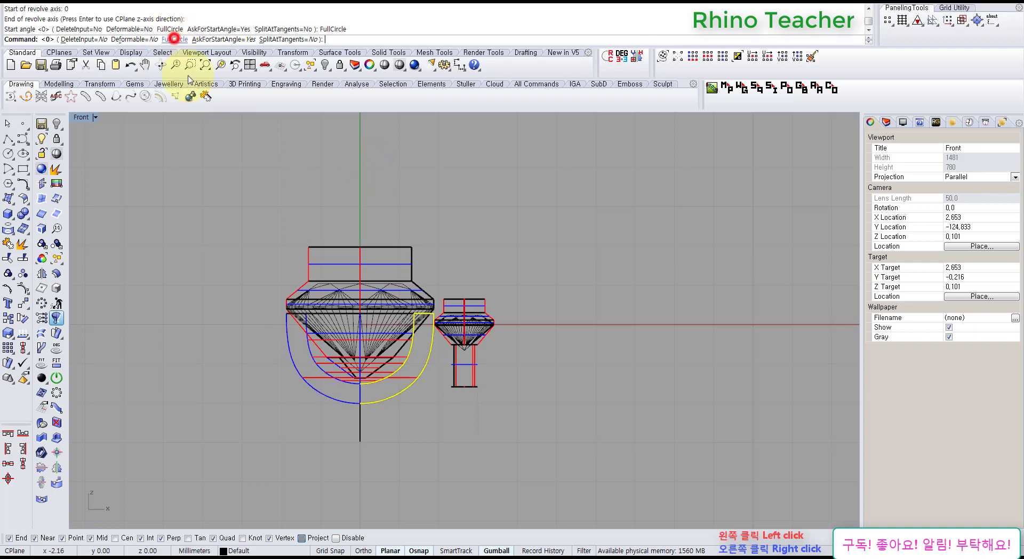
Delete the profile curve and the vertical construction line below the revolved cup.
{"action": "scroll", "coordinate": [382, 194], "scroll_direction": "up", "scroll_amount": 3}
{"action": "key", "text": "Delete"}
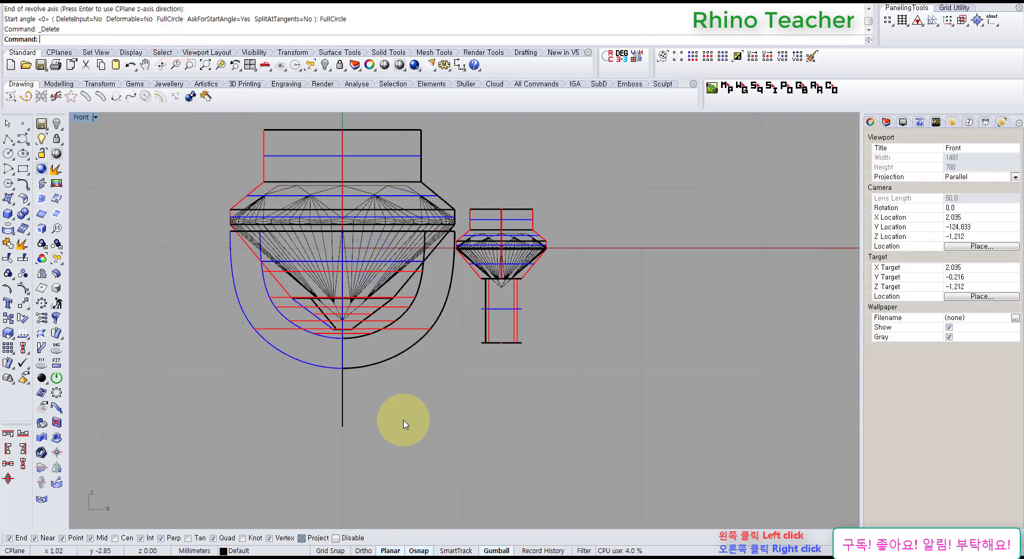
{"action": "left_click", "coordinate": [343, 402]}
{"action": "key", "text": "Delete"}
Show the hidden flower again in the top view and shade it to examine a small gem setting and its petals.
{"action": "right_click_drag", "start_coordinate": [507, 374], "coordinate": [420, 365]}
{"action": "scroll", "coordinate": [421, 307], "scroll_direction": "up", "scroll_amount": 10}
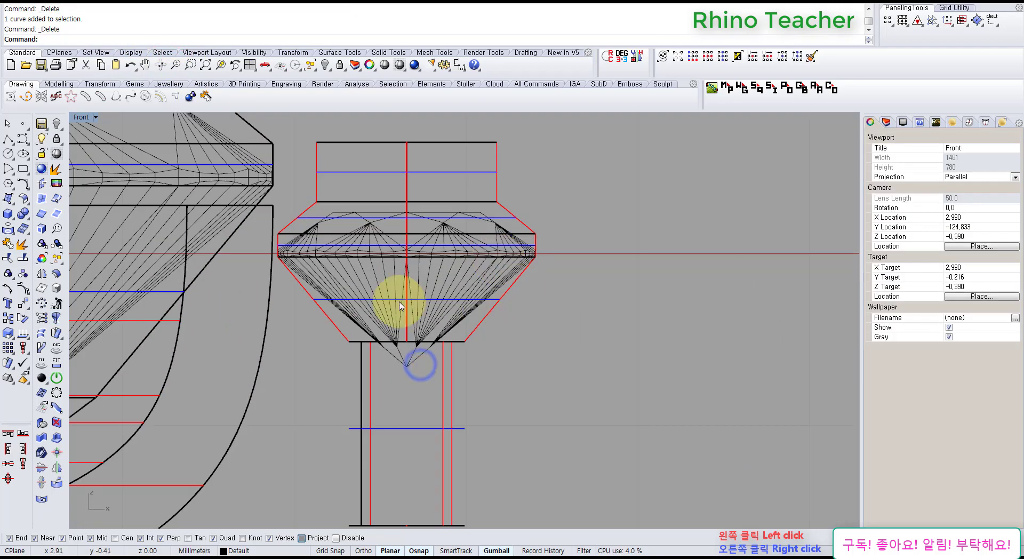
{"action": "scroll", "coordinate": [448, 247], "scroll_direction": "down", "scroll_amount": 8}
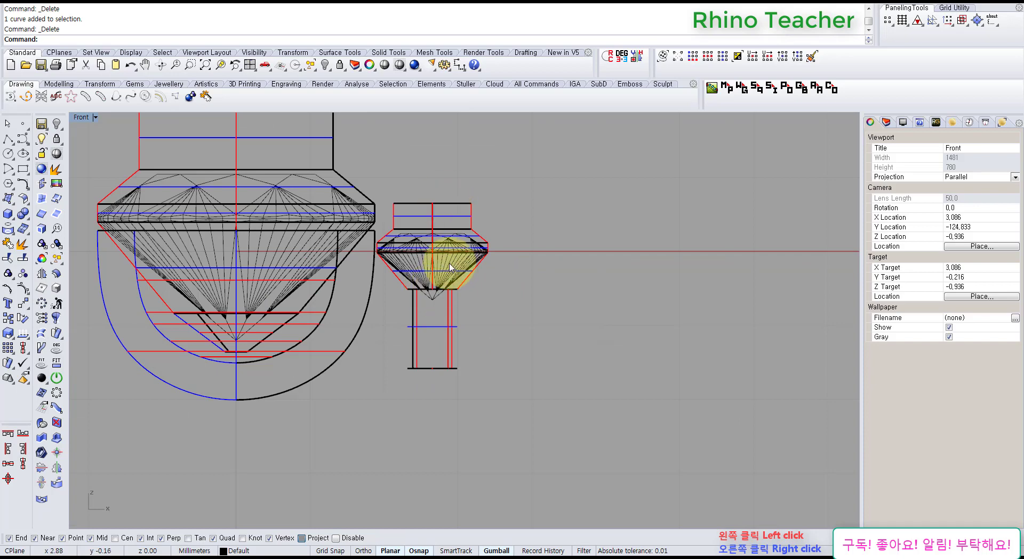
{"action": "scroll", "coordinate": [458, 266], "scroll_direction": "up", "scroll_amount": 6}
{"action": "key", "text": "ctrl+F1"}
{"action": "scroll", "coordinate": [413, 365], "scroll_direction": "up", "scroll_amount": 9}
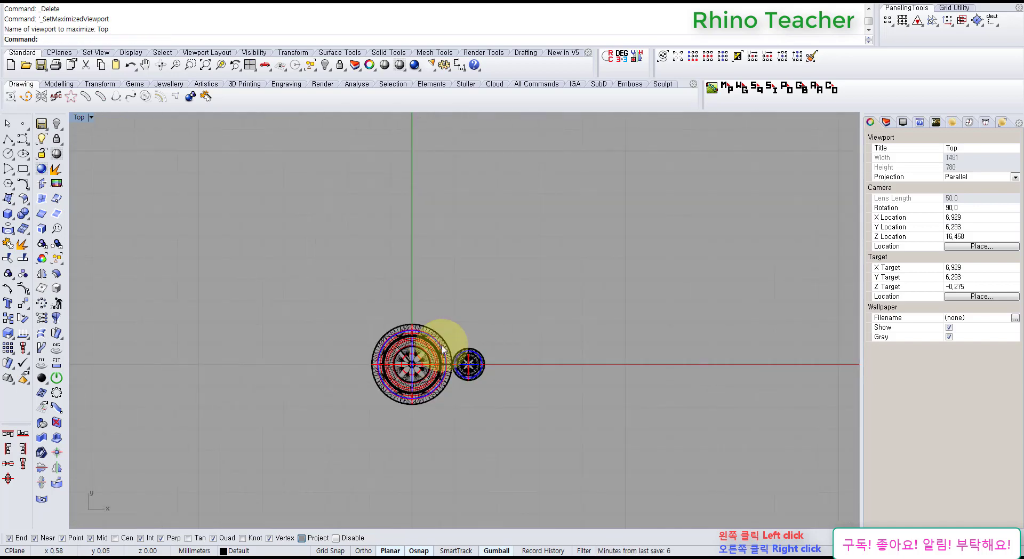
{"action": "scroll", "coordinate": [442, 349], "scroll_direction": "up", "scroll_amount": 2}
{"action": "middle_click", "coordinate": [447, 288]}
{"action": "left_click", "coordinate": [432, 244]}
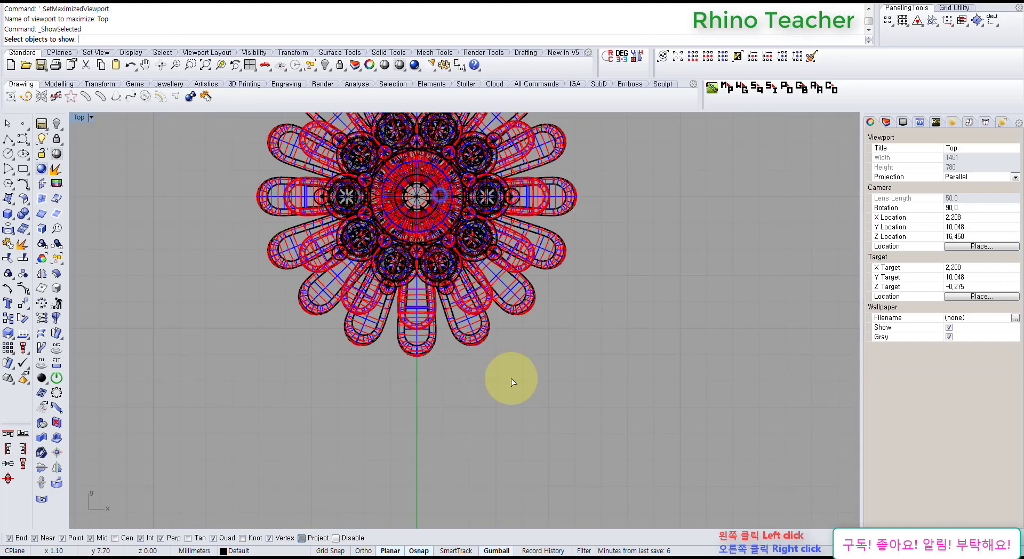
{"action": "left_click", "coordinate": [560, 315]}
{"action": "key", "text": "Return"}
{"action": "left_click", "coordinate": [398, 68]}
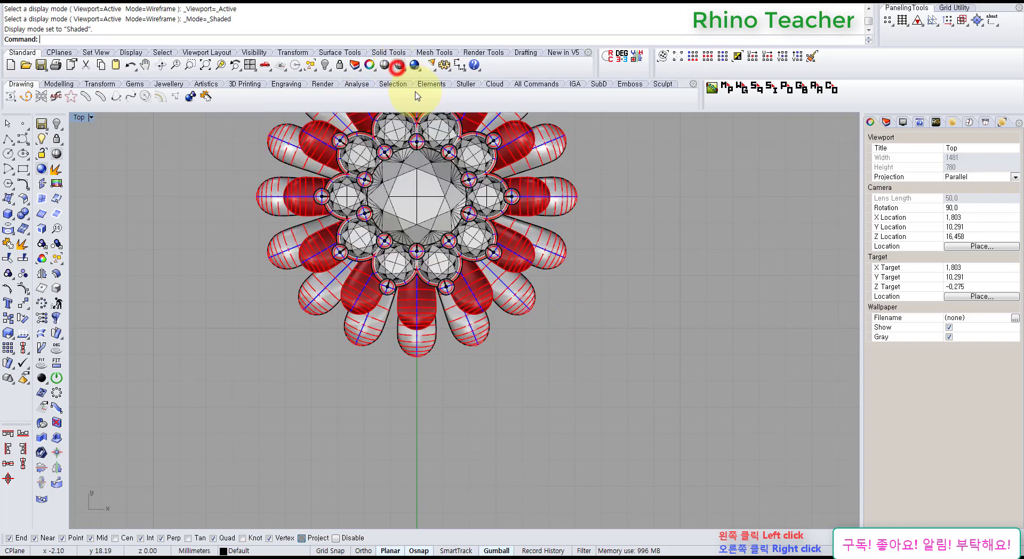
{"action": "scroll", "coordinate": [502, 226], "scroll_direction": "up", "scroll_amount": 10}
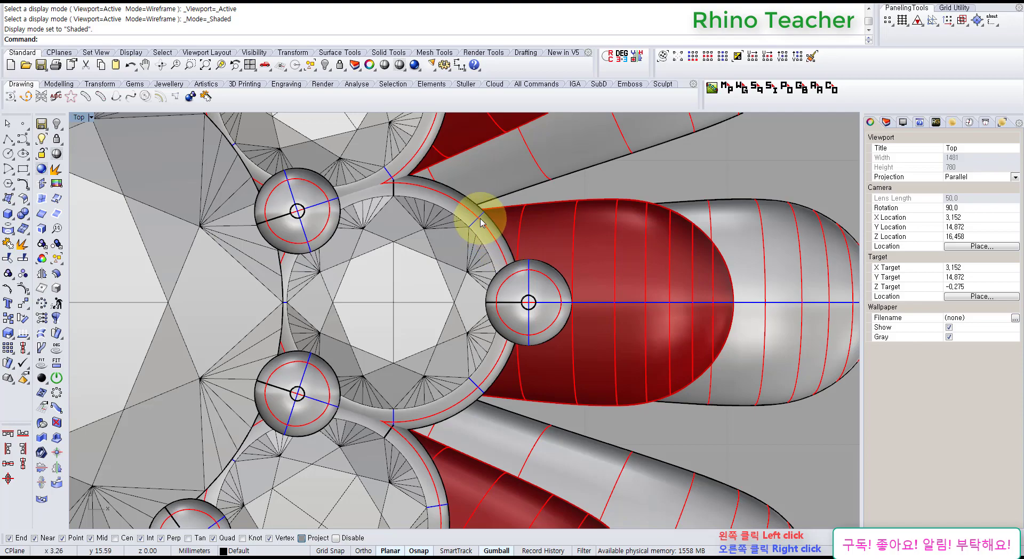
Examine the original flower's petals, prongs and small gem settings in the perspective view.
{"action": "key", "text": "ctrl+F4"}
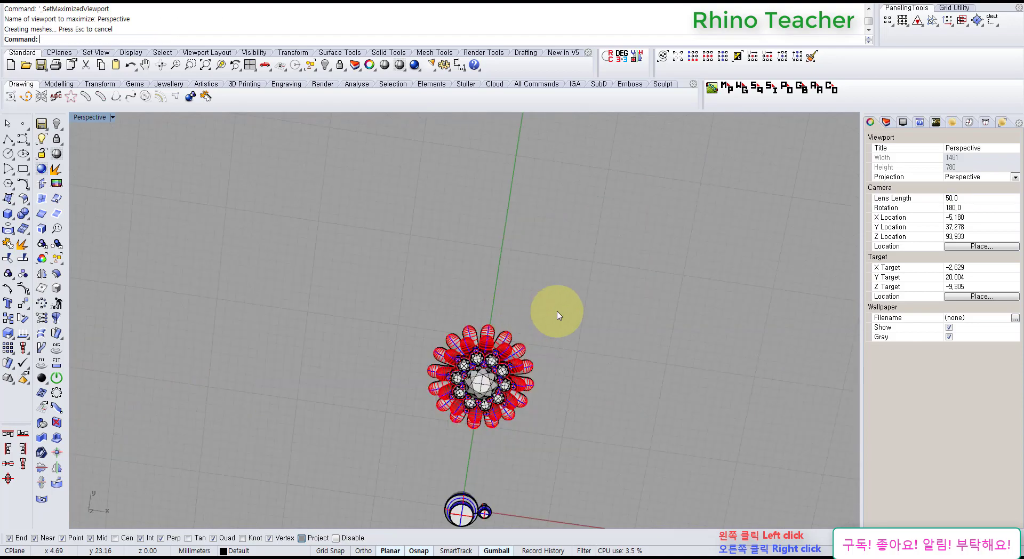
{"action": "right_click_drag", "start_coordinate": [535, 302], "coordinate": [434, 354]}
{"action": "scroll", "coordinate": [437, 342], "scroll_direction": "up", "scroll_amount": 10}
{"action": "right_click_drag", "start_coordinate": [437, 253], "coordinate": [467, 189]}
{"action": "scroll", "coordinate": [427, 187], "scroll_direction": "up", "scroll_amount": 5}
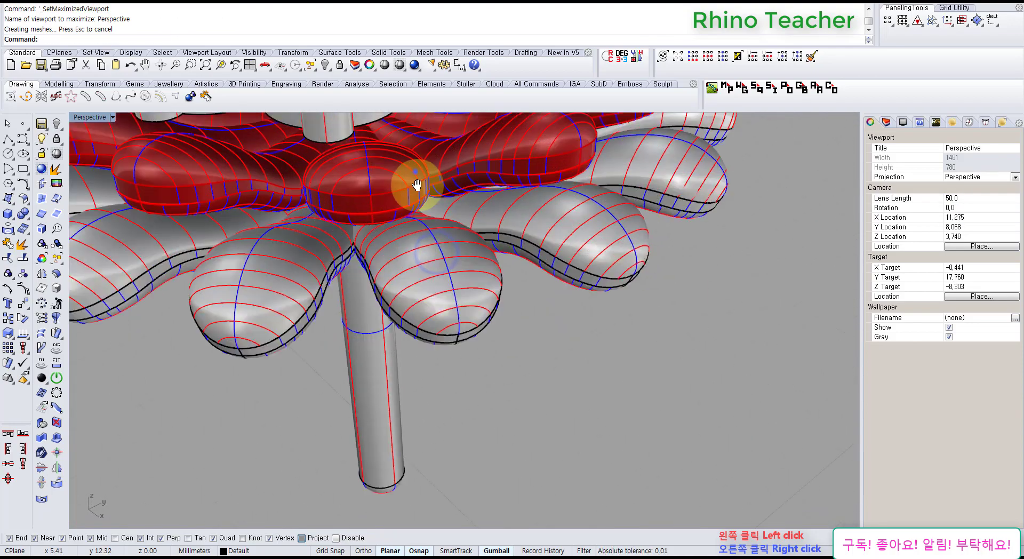
{"action": "right_click_drag", "start_coordinate": [413, 168], "coordinate": [567, 286]}
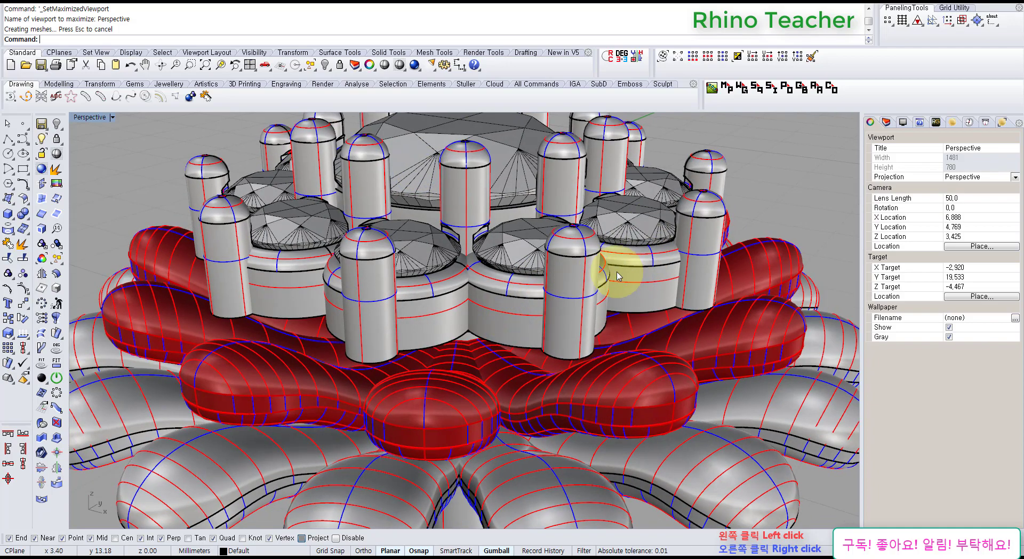
Examine the overlapping small settings, shared prongs and petals from above, including a plain shaded preview of the whole flower.
{"action": "key", "text": "ctrl+F1"}
{"action": "scroll", "coordinate": [534, 304], "scroll_direction": "down", "scroll_amount": 10}
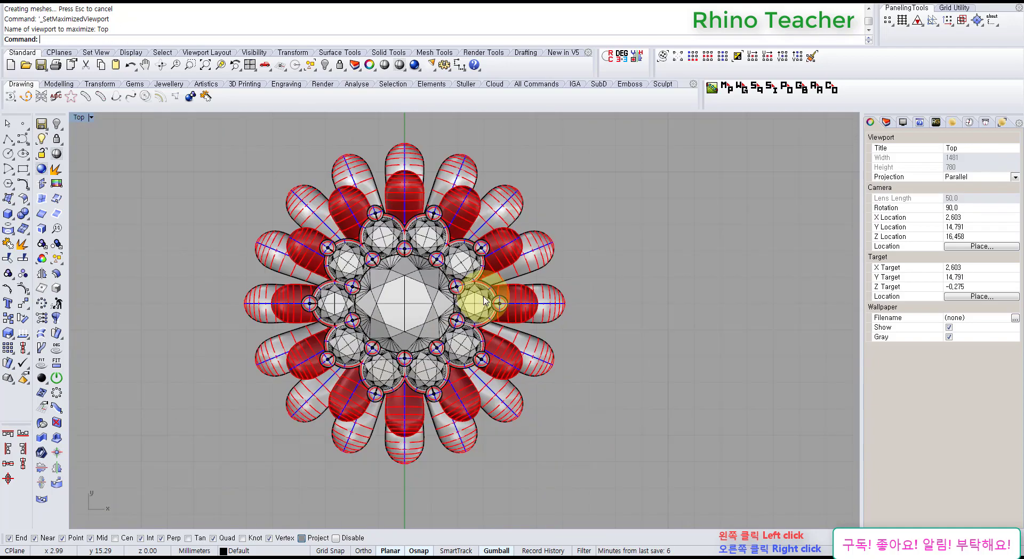
{"action": "scroll", "coordinate": [485, 301], "scroll_direction": "down", "scroll_amount": 2}
{"action": "right_click_drag", "start_coordinate": [439, 393], "coordinate": [427, 299]}
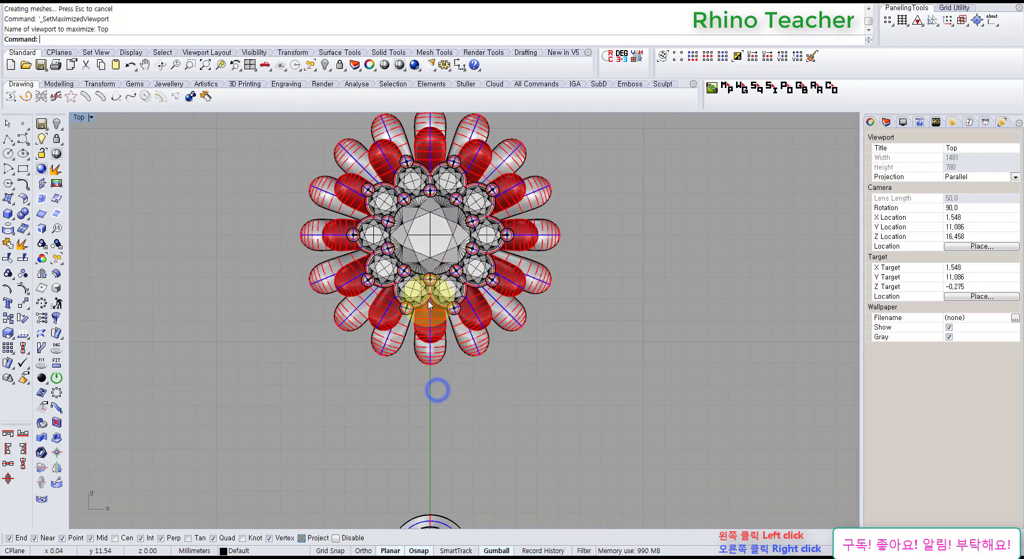
{"action": "scroll", "coordinate": [427, 296], "scroll_direction": "up", "scroll_amount": 6}
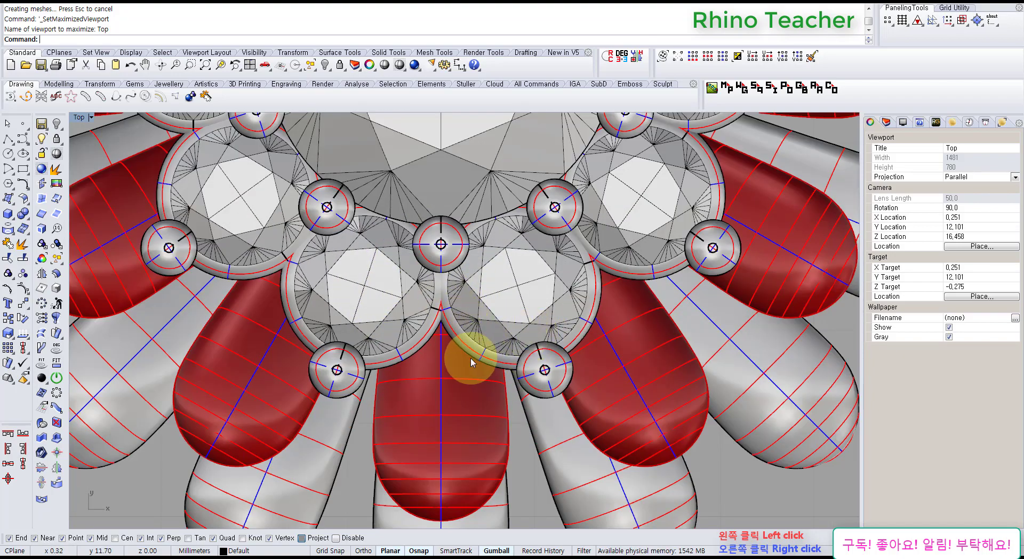
{"action": "right_click_drag", "start_coordinate": [492, 331], "coordinate": [441, 275]}
{"action": "scroll", "coordinate": [442, 277], "scroll_direction": "up", "scroll_amount": 3}
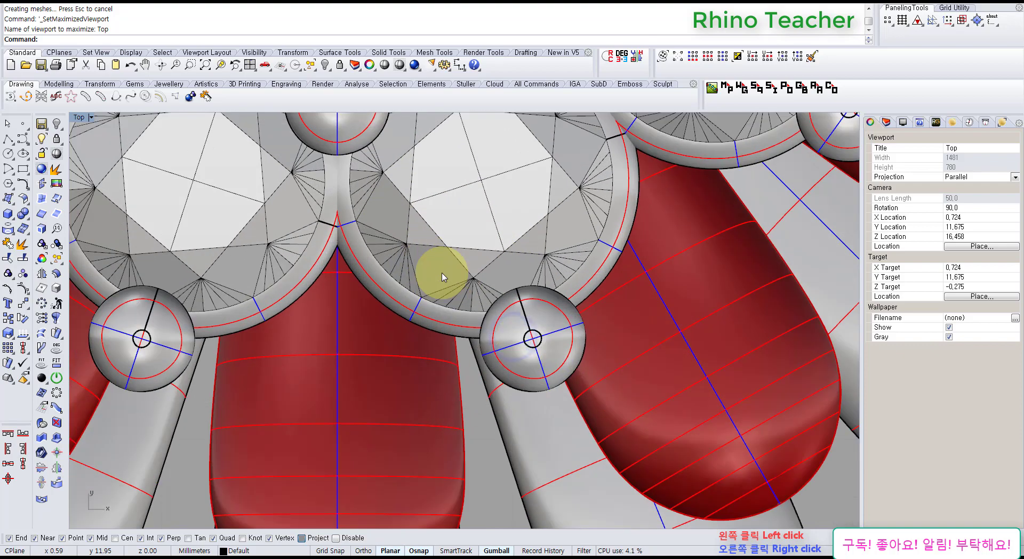
{"action": "scroll", "coordinate": [441, 305], "scroll_direction": "down", "scroll_amount": 3}
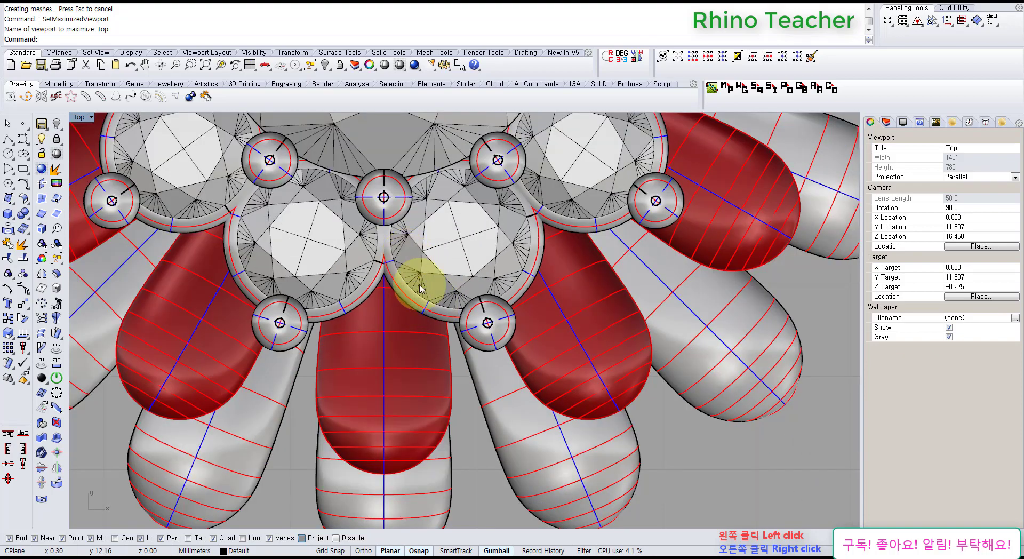
{"action": "scroll", "coordinate": [443, 306], "scroll_direction": "down", "scroll_amount": 4}
{"action": "left_click", "coordinate": [386, 66]}
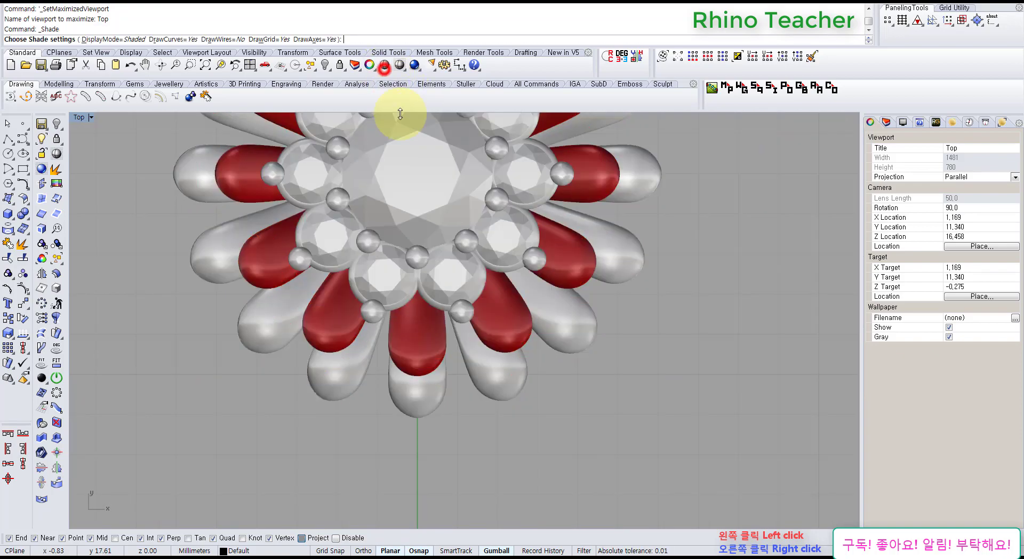
{"action": "right_click_drag", "start_coordinate": [440, 238], "coordinate": [435, 346]}
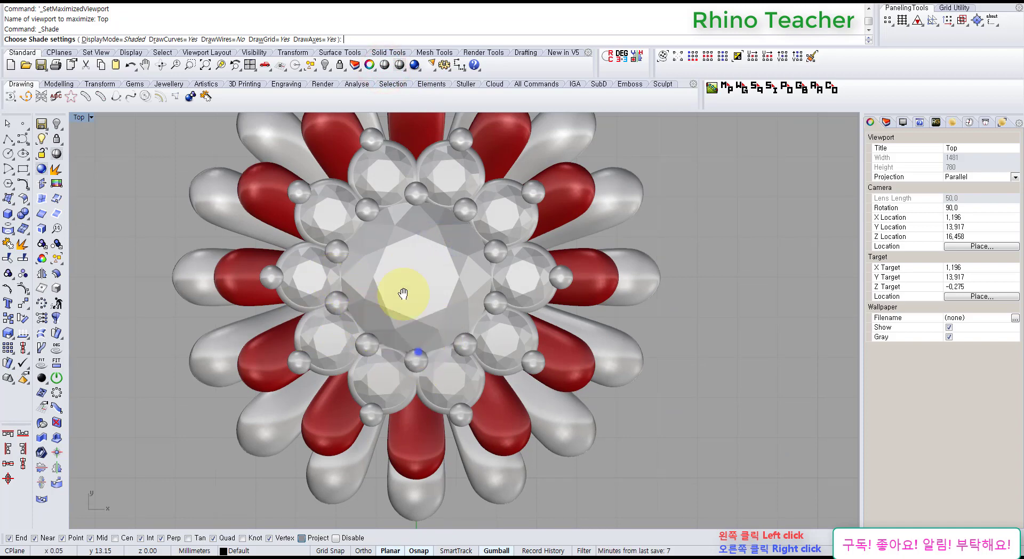
{"action": "right_click_drag", "start_coordinate": [403, 294], "coordinate": [383, 221]}
{"action": "scroll", "coordinate": [408, 302], "scroll_direction": "down", "scroll_amount": 6}
{"action": "key", "text": "Escape"}
Examine the small gem and its cutter beside the centre stone in the top and front views.
{"action": "scroll", "coordinate": [548, 412], "scroll_direction": "down", "scroll_amount": 8}
{"action": "right_click_drag", "start_coordinate": [505, 448], "coordinate": [464, 352]}
{"action": "mouse_move", "coordinate": [440, 427]}
{"action": "right_mouse_down"}
{"action": "mouse_move", "coordinate": [435, 349]}
{"action": "mouse_move", "coordinate": [446, 312]}
{"action": "right_mouse_up"}
{"action": "scroll", "coordinate": [473, 257], "scroll_direction": "up", "scroll_amount": 14}
{"action": "right_click_drag", "start_coordinate": [453, 249], "coordinate": [439, 305]}
{"action": "left_click_drag", "start_coordinate": [525, 422], "coordinate": [448, 305]}
{"action": "left_click", "coordinate": [530, 309]}
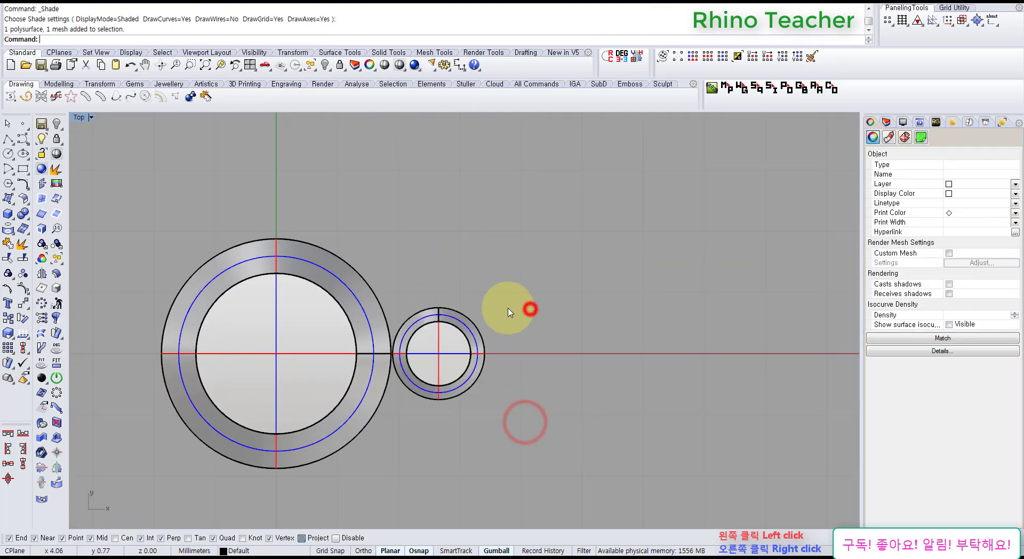
{"action": "key", "text": "ctrl+F2"}
{"action": "scroll", "coordinate": [352, 247], "scroll_direction": "down", "scroll_amount": 6}
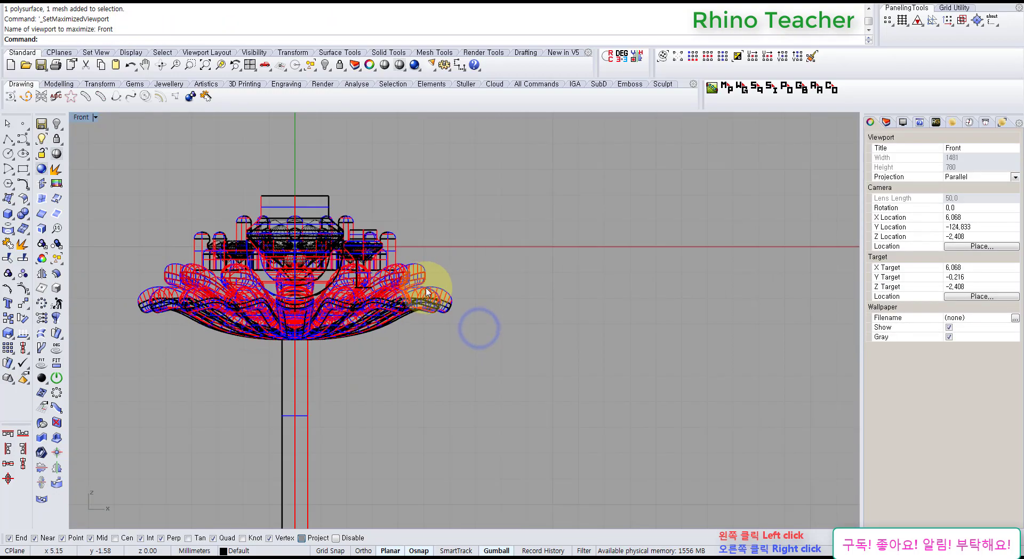
Hide the complete reference flower, keeping only the centre and small gems with their cutters and the cup.
{"action": "key", "text": "ctrl+F1"}
{"action": "scroll", "coordinate": [412, 304], "scroll_direction": "down", "scroll_amount": 6}
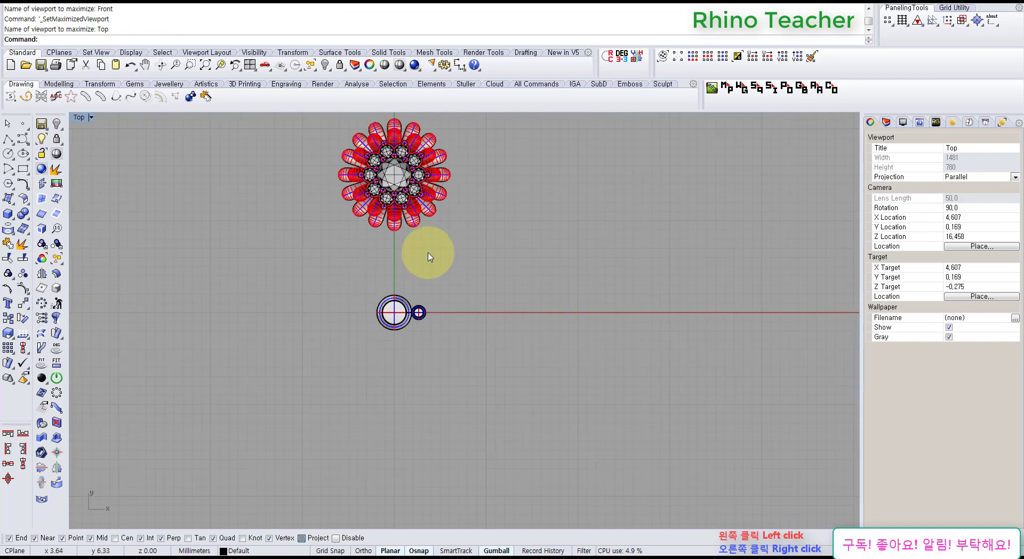
{"action": "left_click_drag", "start_coordinate": [521, 318], "coordinate": [245, 155]}
{"action": "key", "text": "ctrl+h"}
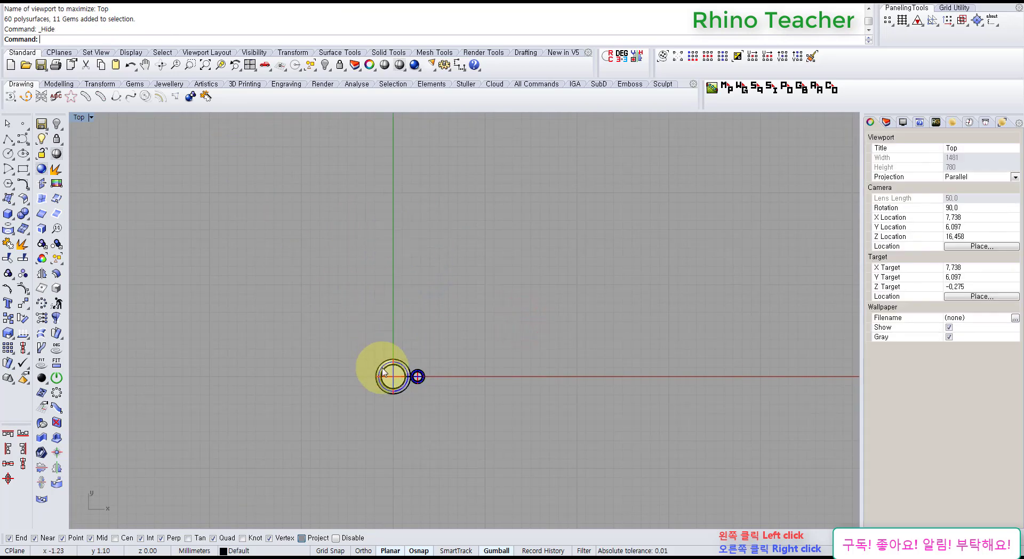
Duplicate the lower girdle edge of the small gem's cutter as a curve.
{"action": "scroll", "coordinate": [460, 342], "scroll_direction": "up", "scroll_amount": 6}
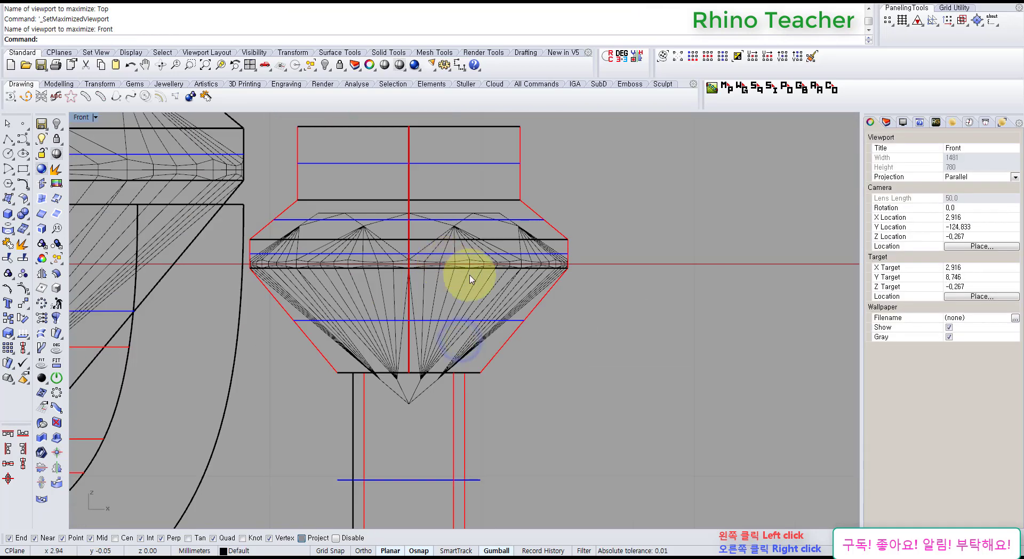
{"action": "left_click", "coordinate": [887, 124]}
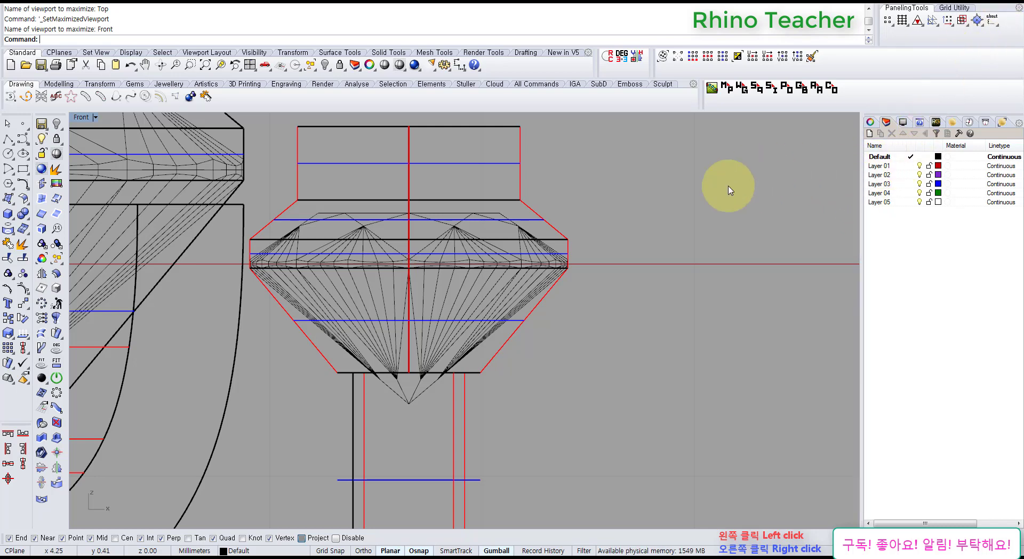
{"action": "right_click_drag", "start_coordinate": [468, 275], "coordinate": [496, 242]}
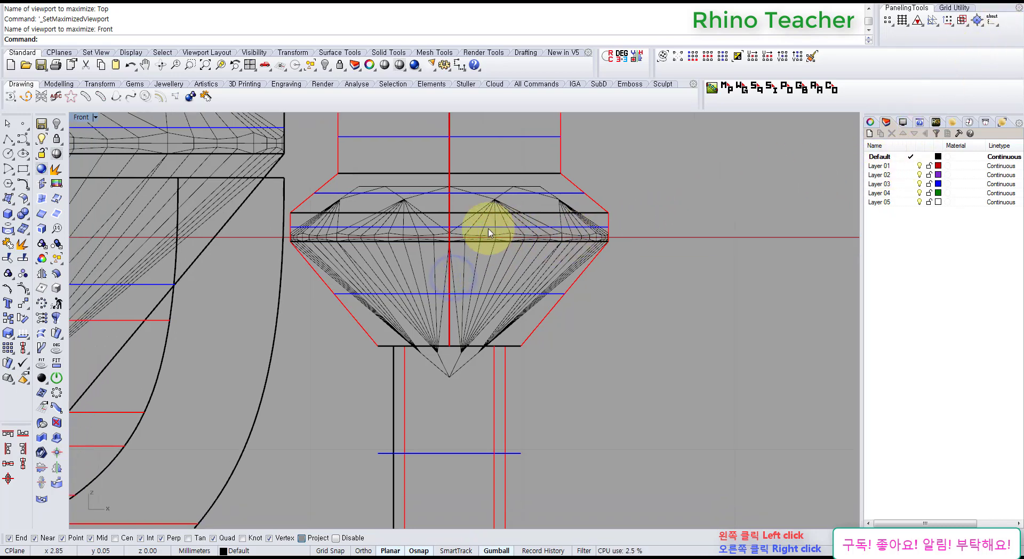
{"action": "key", "text": "ctrl+F4"}
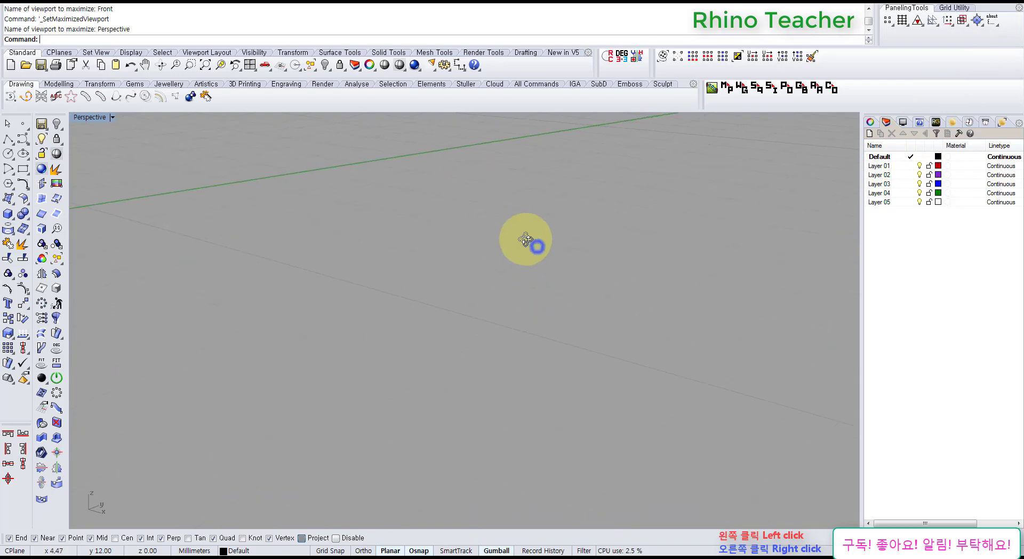
{"action": "right_click_drag", "start_coordinate": [525, 240], "coordinate": [521, 300]}
{"action": "key", "text": "F4"}
{"action": "key", "text": "Escape"}
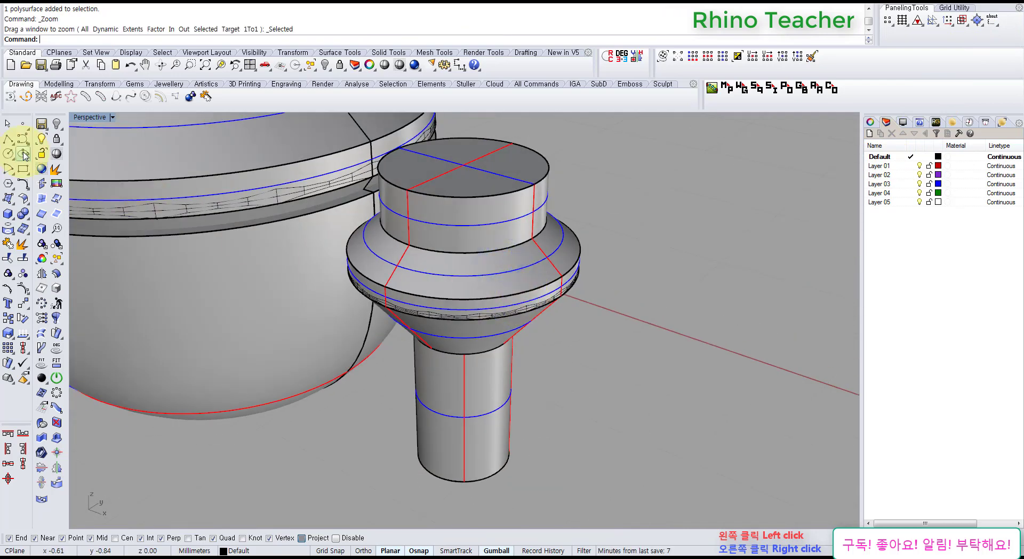
{"action": "left_click", "coordinate": [45, 216]}
{"action": "scroll", "coordinate": [513, 316], "scroll_direction": "up", "scroll_amount": 3}
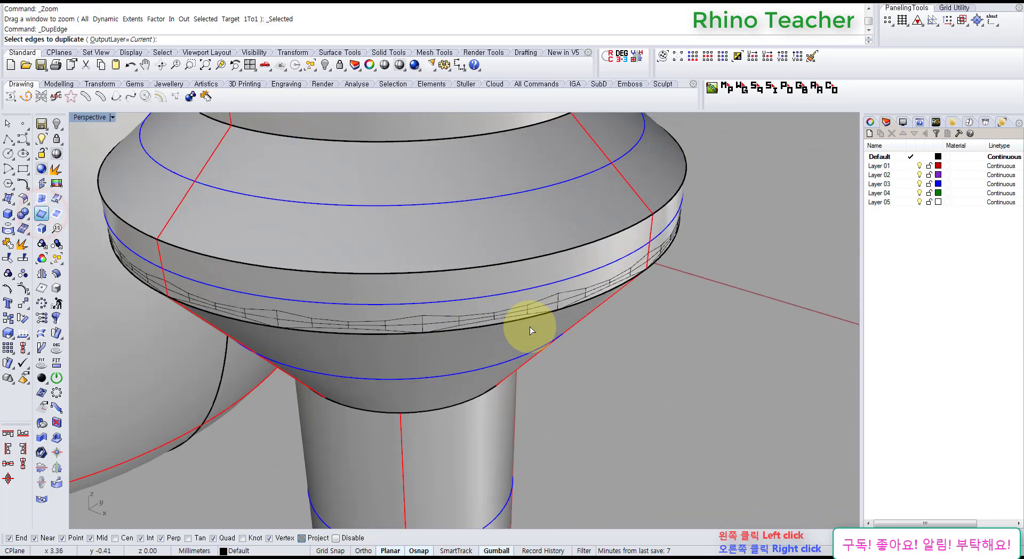
{"action": "left_click", "coordinate": [511, 322]}
{"action": "right_click", "coordinate": [511, 321]}
Offset the duplicated girdle circle 0.15 mm outward in the top view and delete the original circle.
{"action": "scroll", "coordinate": [511, 321], "scroll_direction": "down", "scroll_amount": 5}
{"action": "right_click_drag", "start_coordinate": [510, 322], "coordinate": [498, 372]}
{"action": "key", "text": "ctrl+F1"}
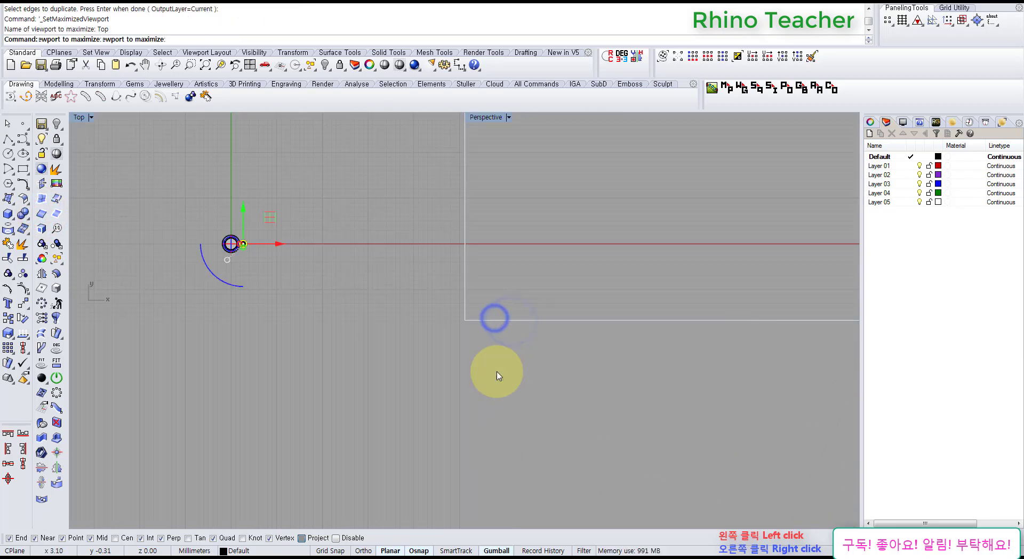
{"action": "scroll", "coordinate": [409, 375], "scroll_direction": "up", "scroll_amount": 5}
{"action": "right_click_drag", "start_coordinate": [483, 326], "coordinate": [435, 291]}
{"action": "scroll", "coordinate": [432, 298], "scroll_direction": "up", "scroll_amount": 5}
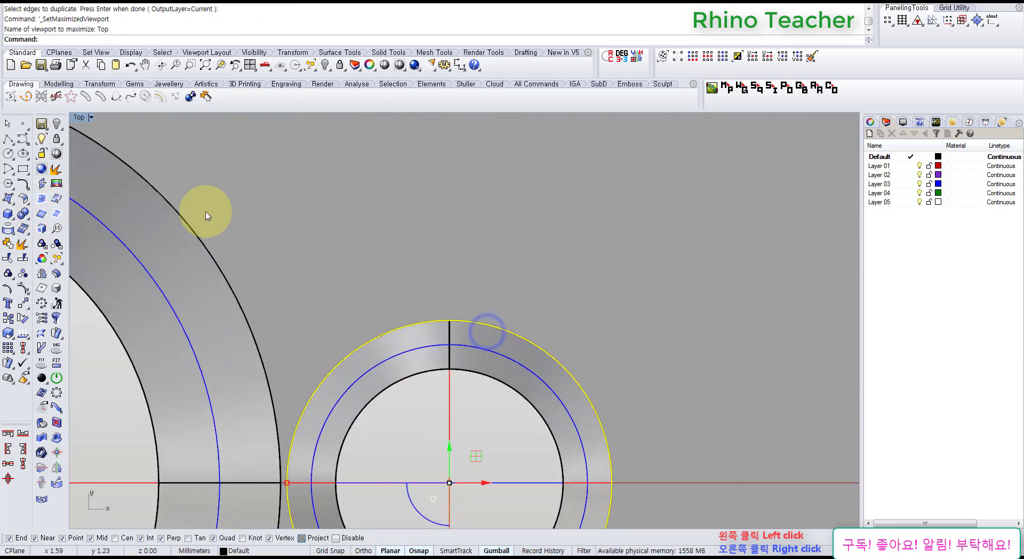
{"action": "left_click", "coordinate": [29, 188]}
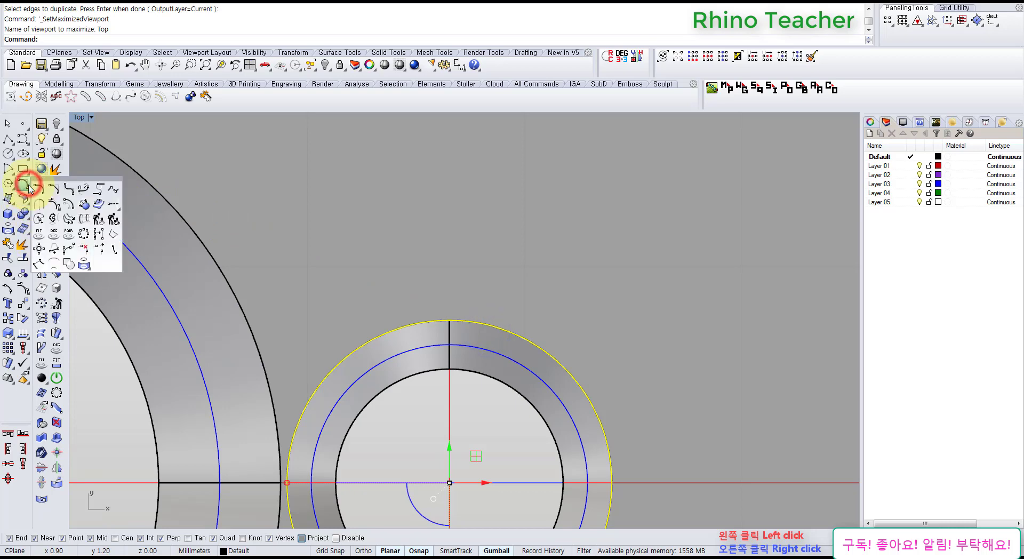
{"action": "left_click", "coordinate": [66, 207]}
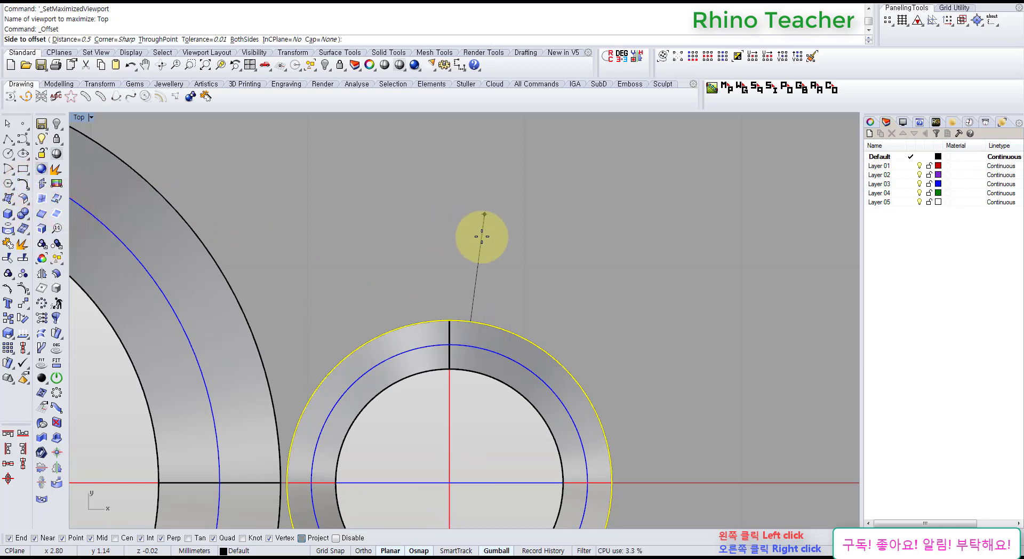
{"action": "left_click", "coordinate": [500, 268]}
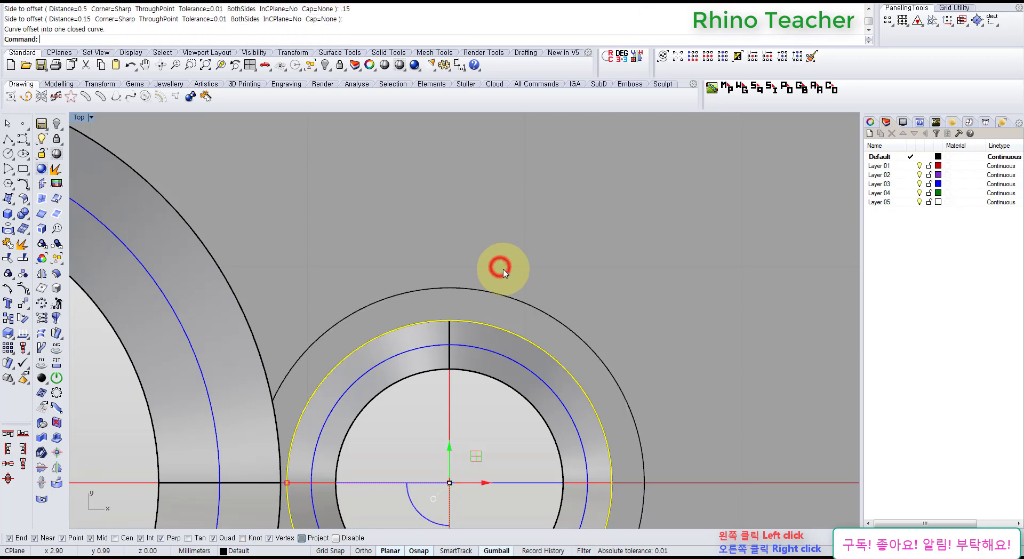
{"action": "right_click_drag", "start_coordinate": [503, 322], "coordinate": [432, 256]}
{"action": "key", "text": "Delete"}
Move the offset circle slightly down in the front view, to just below the small gem's girdle.
{"action": "left_click_drag", "start_coordinate": [521, 271], "coordinate": [506, 280]}
{"action": "scroll", "coordinate": [505, 279], "scroll_direction": "down", "scroll_amount": 8}
{"action": "key", "text": "ctrl+F2"}
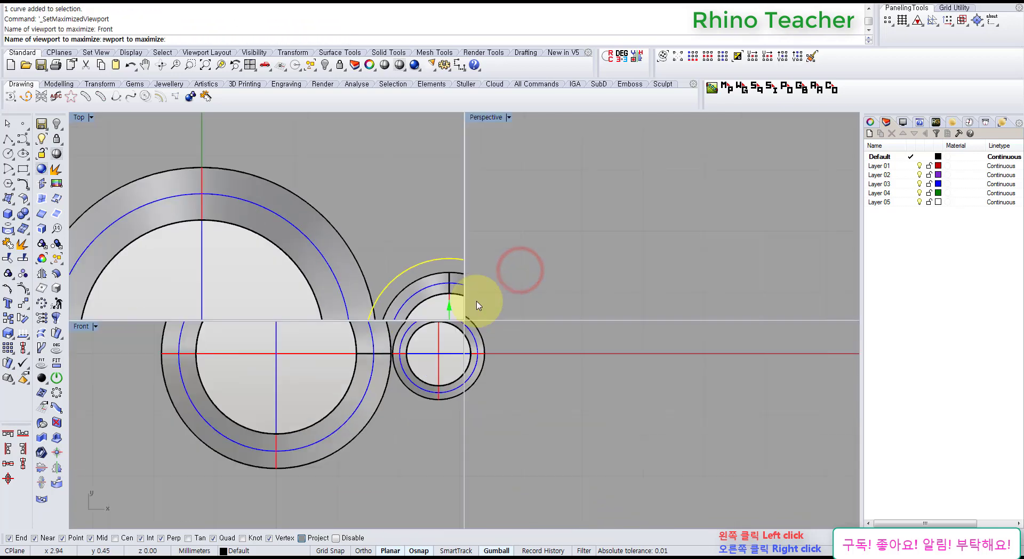
{"action": "right_click_drag", "start_coordinate": [463, 326], "coordinate": [402, 273]}
{"action": "right_click_drag", "start_coordinate": [433, 217], "coordinate": [477, 253]}
{"action": "left_click_drag", "start_coordinate": [412, 222], "coordinate": [411, 223]}
{"action": "scroll", "coordinate": [449, 244], "scroll_direction": "down", "scroll_amount": 10}
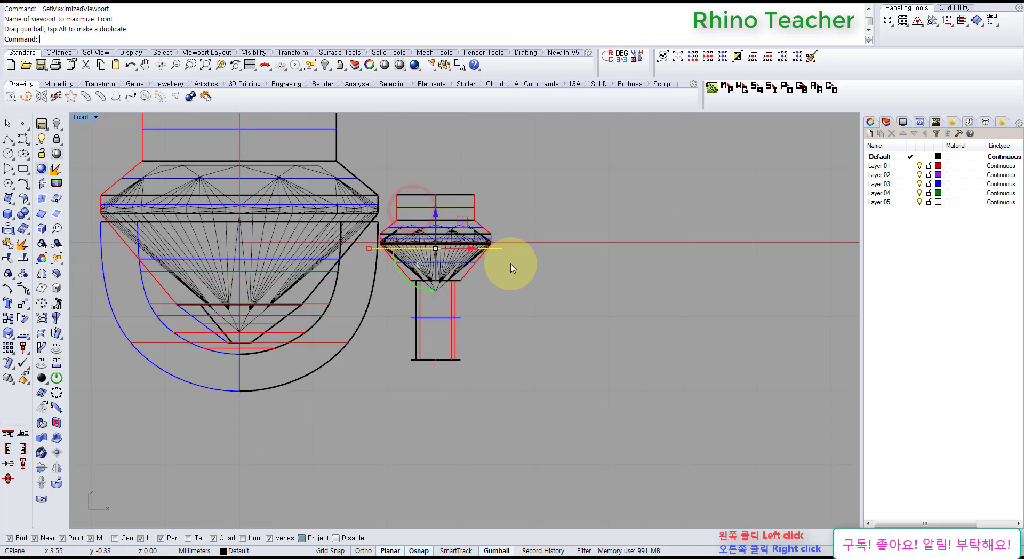
Extrude the offset circle straight down about 0.86 mm as an open surface around the small cutter.
{"action": "right_click_drag", "start_coordinate": [512, 254], "coordinate": [535, 199]}
{"action": "scroll", "coordinate": [466, 196], "scroll_direction": "up", "scroll_amount": 6}
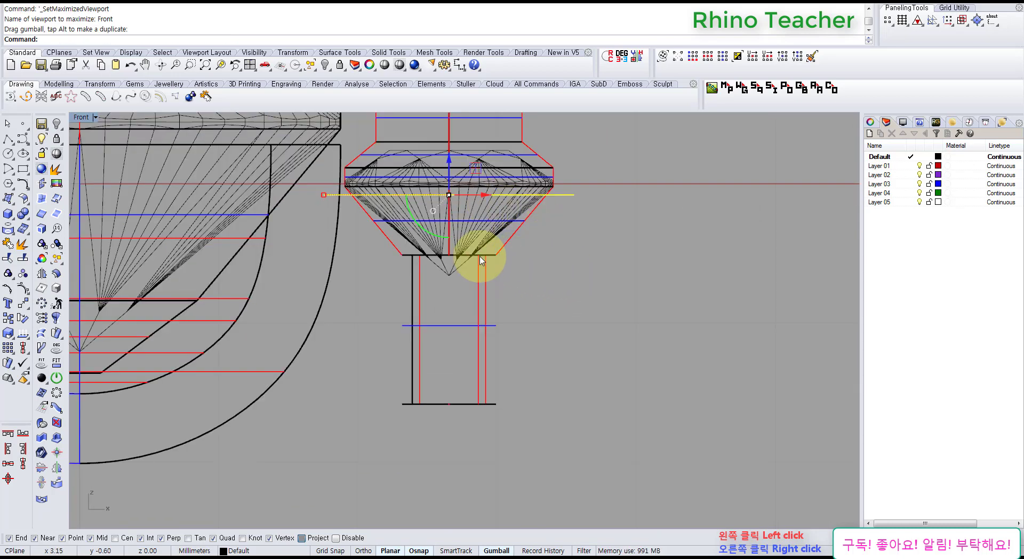
{"action": "left_click", "coordinate": [9, 203]}
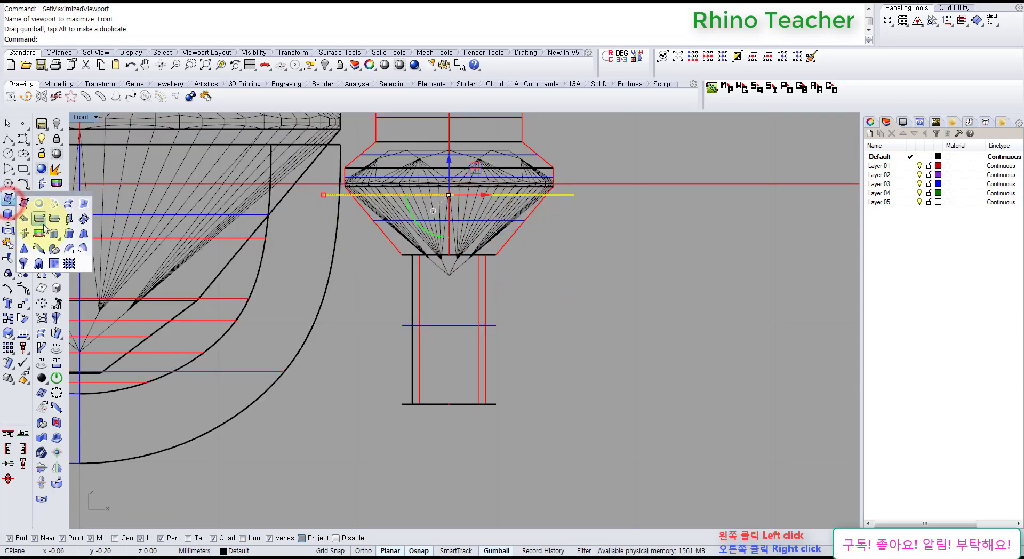
{"action": "left_click", "coordinate": [55, 234]}
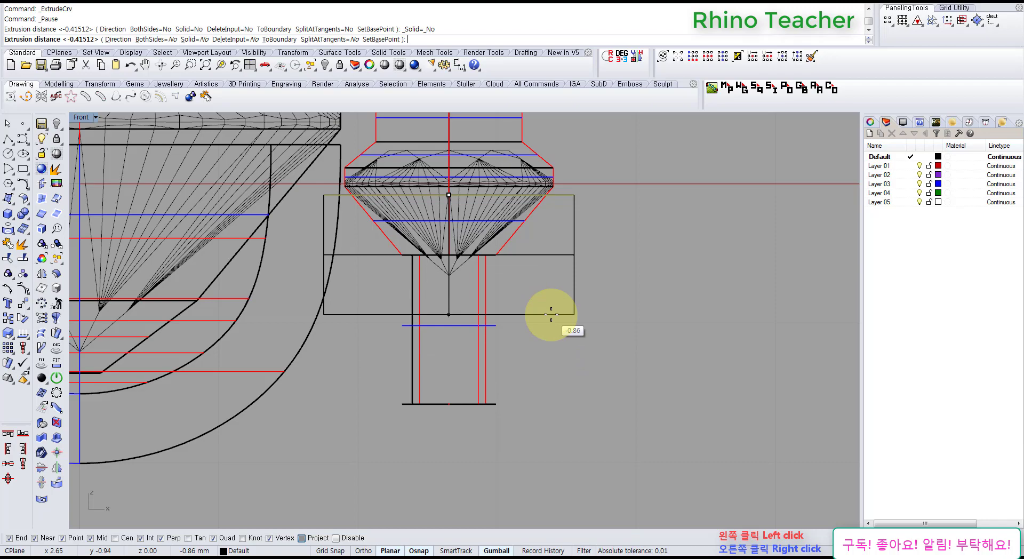
{"action": "left_click", "coordinate": [551, 314]}
Offset the extruded ring surface 0.5 mm inward as a solid, deleting the input surface.
{"action": "left_click_drag", "start_coordinate": [652, 303], "coordinate": [571, 270]}
{"action": "key", "text": "ctrl+F4"}
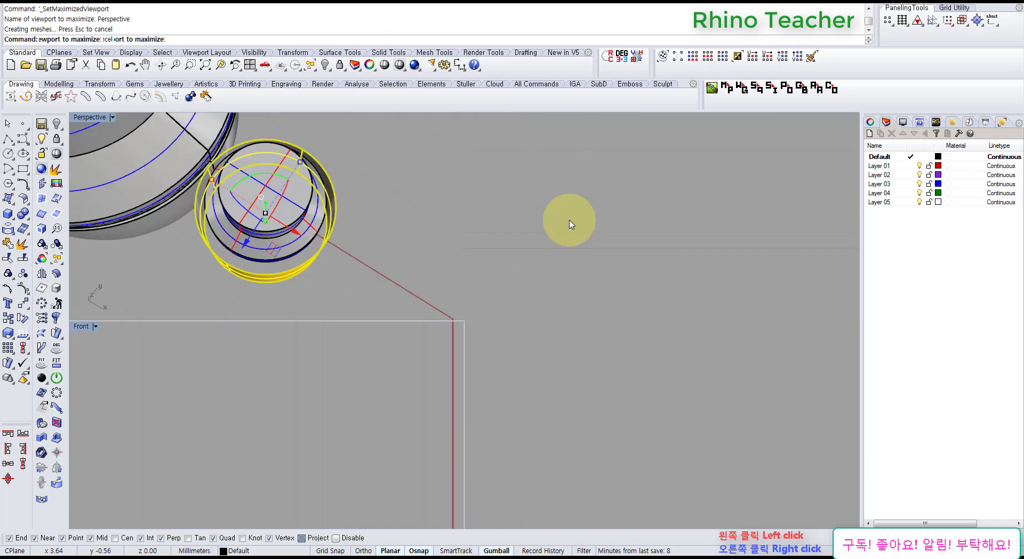
{"action": "key", "text": "F4"}
{"action": "right_click_drag", "start_coordinate": [556, 410], "coordinate": [547, 357]}
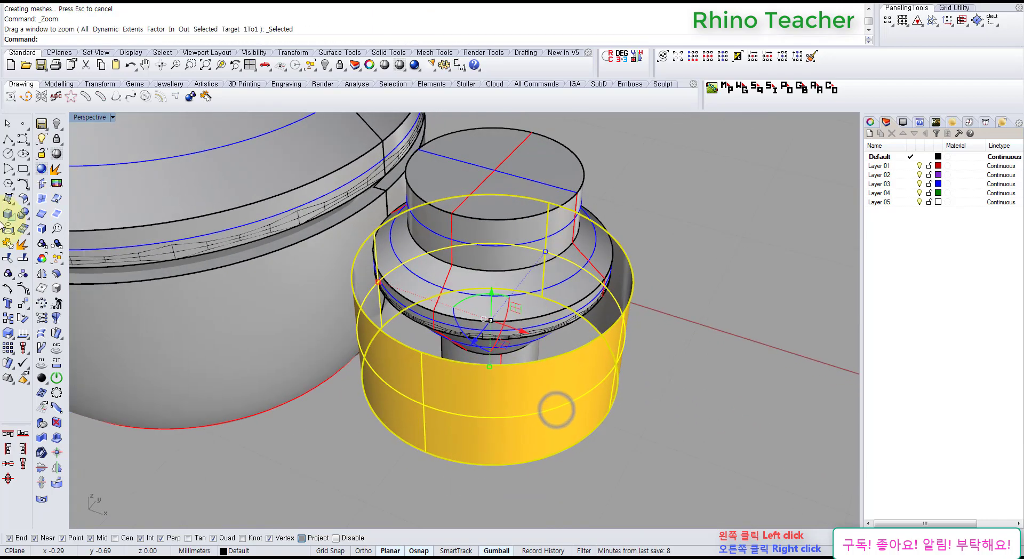
{"action": "left_click", "coordinate": [24, 202]}
{"action": "left_click", "coordinate": [39, 219]}
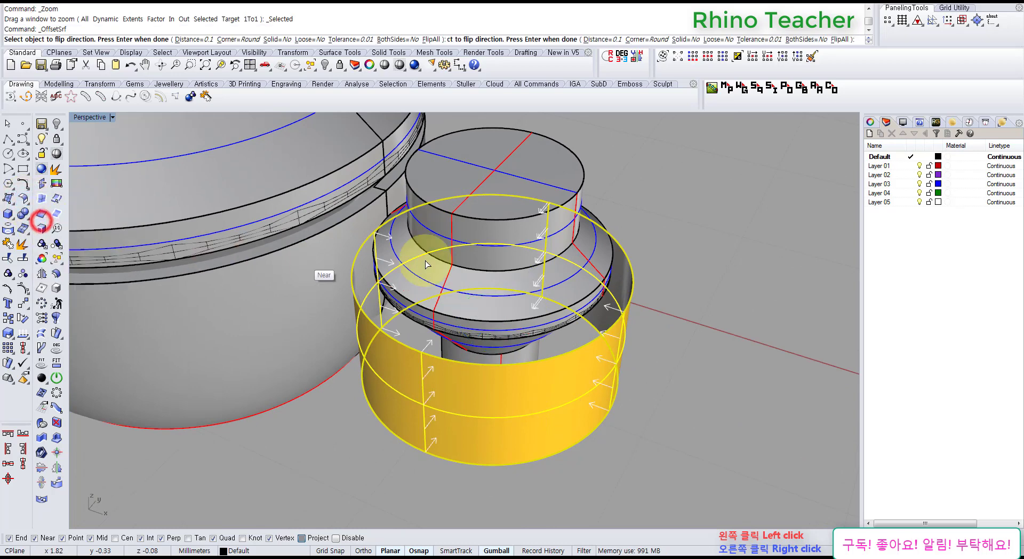
{"action": "right_click_drag", "start_coordinate": [464, 236], "coordinate": [463, 256]}
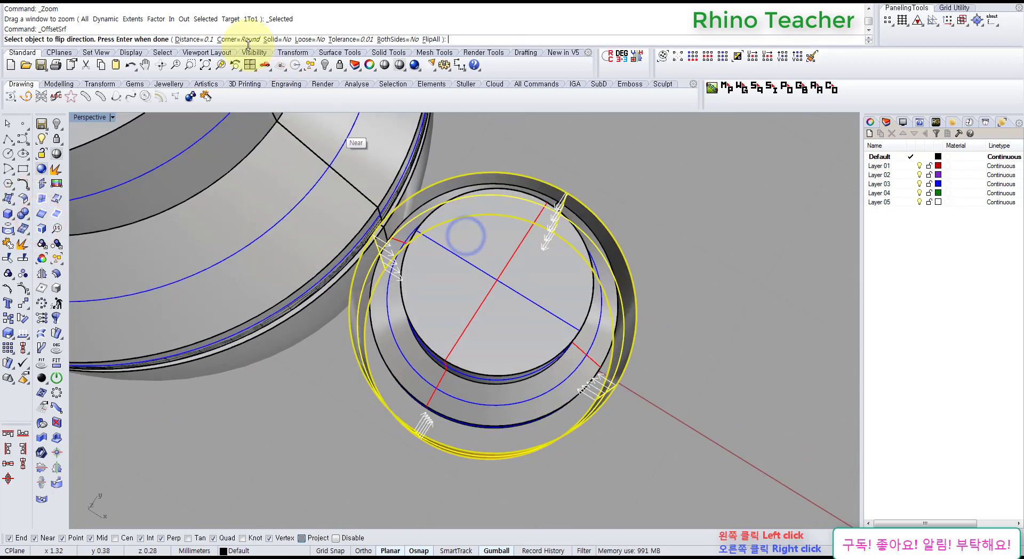
{"action": "left_click", "coordinate": [283, 39]}
{"action": "type", "text": ".5"}
{"action": "key", "text": "Return"}
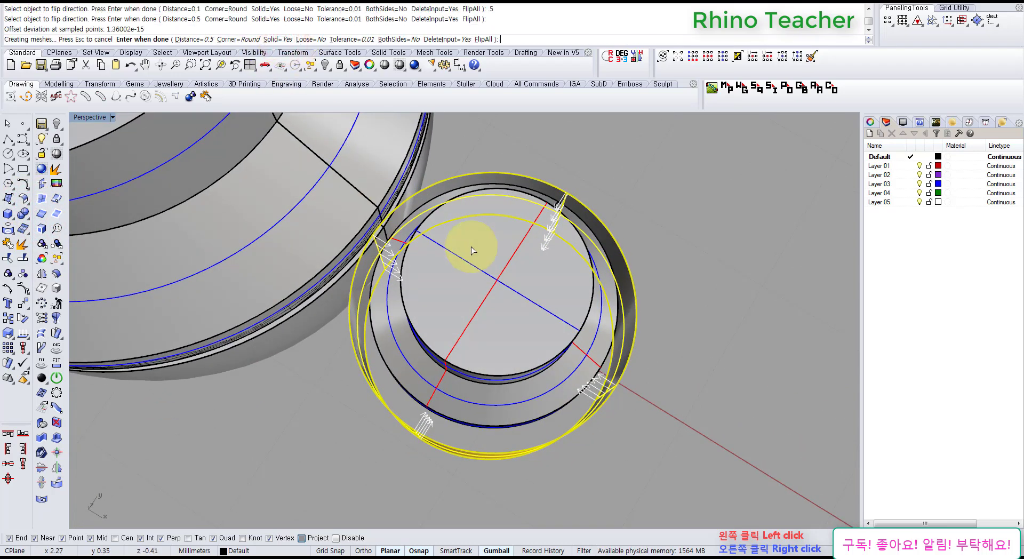
Finish the ring's inward solid offset and fillet the ring's upper outer edge with a 0.2 mm radius.
{"action": "key", "text": "Return"}
{"action": "right_click_drag", "start_coordinate": [469, 245], "coordinate": [538, 312]}
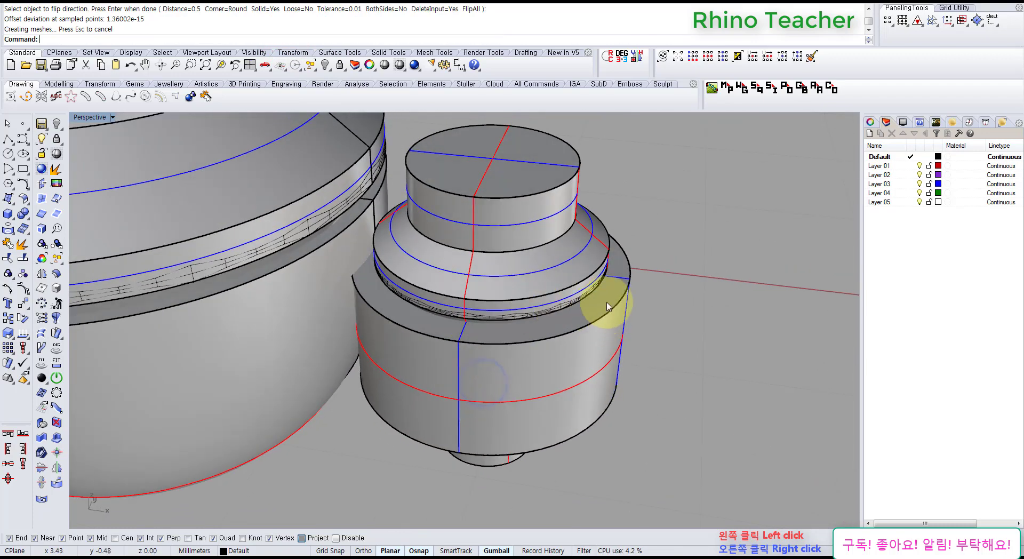
{"action": "left_click", "coordinate": [24, 197]}
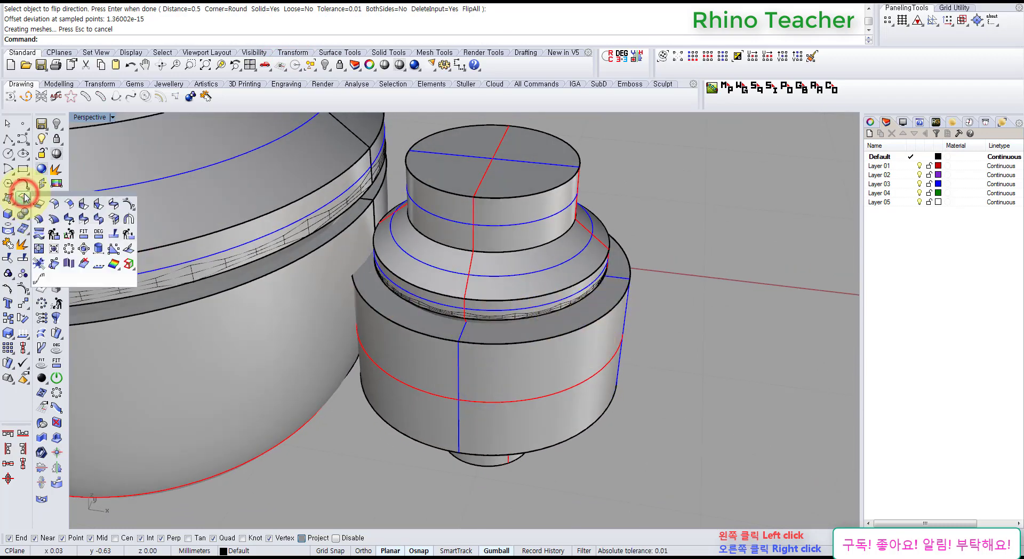
{"action": "right_click_drag", "start_coordinate": [304, 445], "coordinate": [323, 398]}
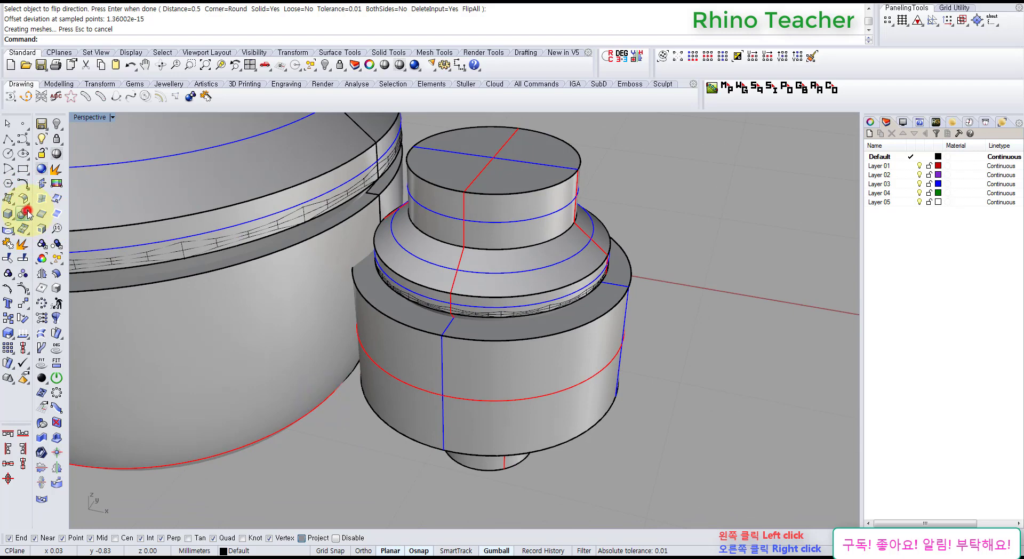
{"action": "left_click", "coordinate": [25, 213]}
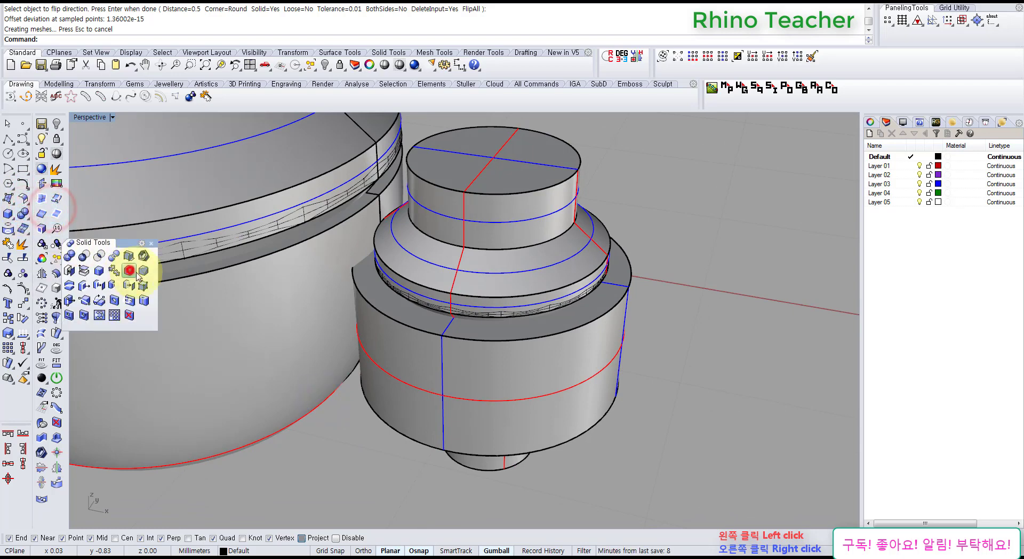
{"action": "left_click", "coordinate": [130, 271]}
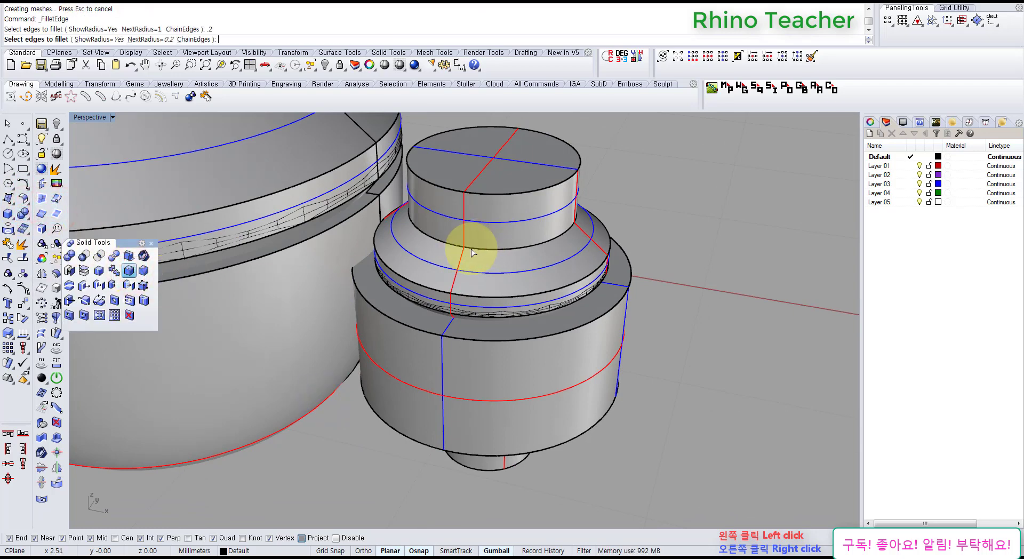
{"action": "left_click", "coordinate": [610, 314]}
{"action": "right_click", "coordinate": [609, 315]}
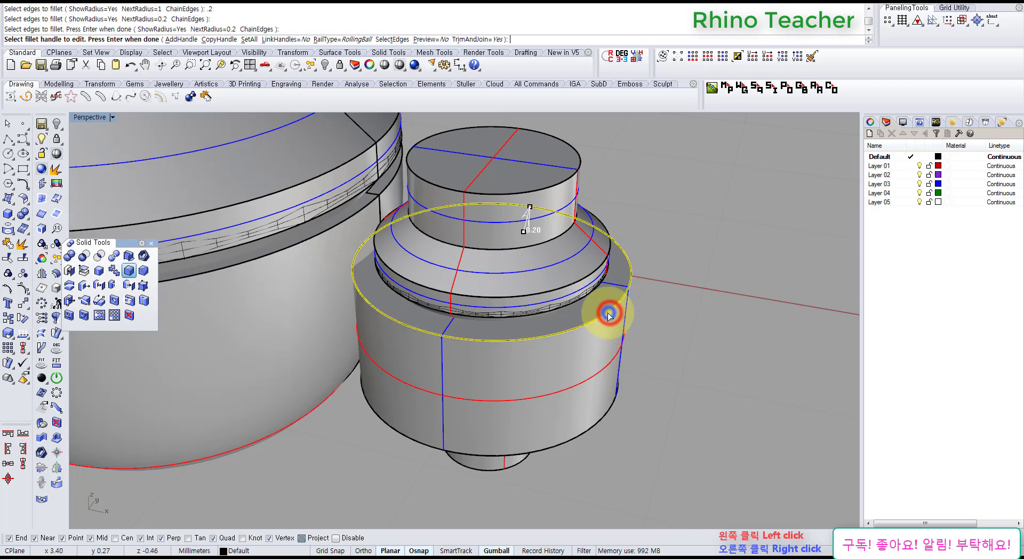
{"action": "right_click_drag", "start_coordinate": [607, 314], "coordinate": [613, 293]}
{"action": "scroll", "coordinate": [567, 304], "scroll_direction": "up", "scroll_amount": 6}
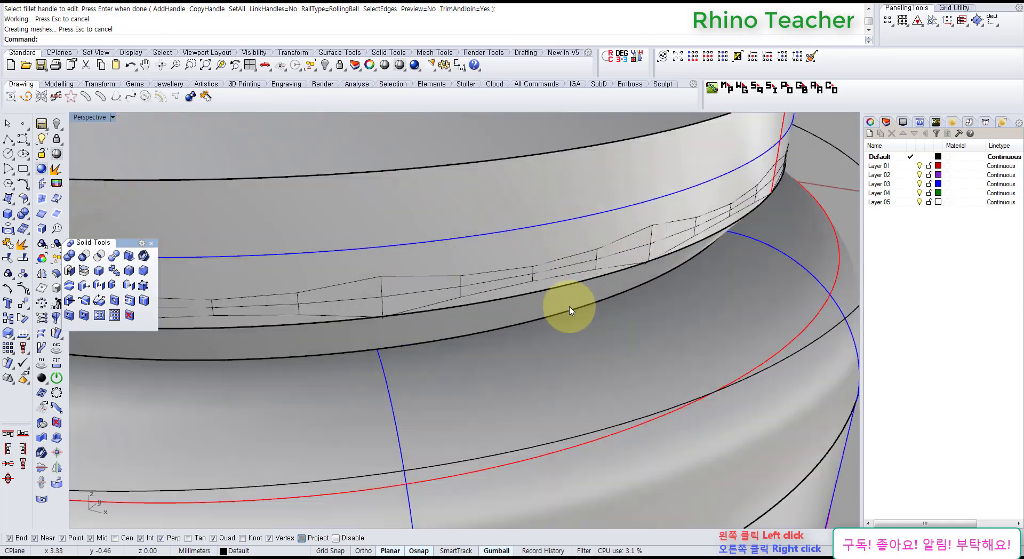
{"action": "scroll", "coordinate": [612, 313], "scroll_direction": "down", "scroll_amount": 5}
{"action": "scroll", "coordinate": [605, 305], "scroll_direction": "up", "scroll_amount": 4}
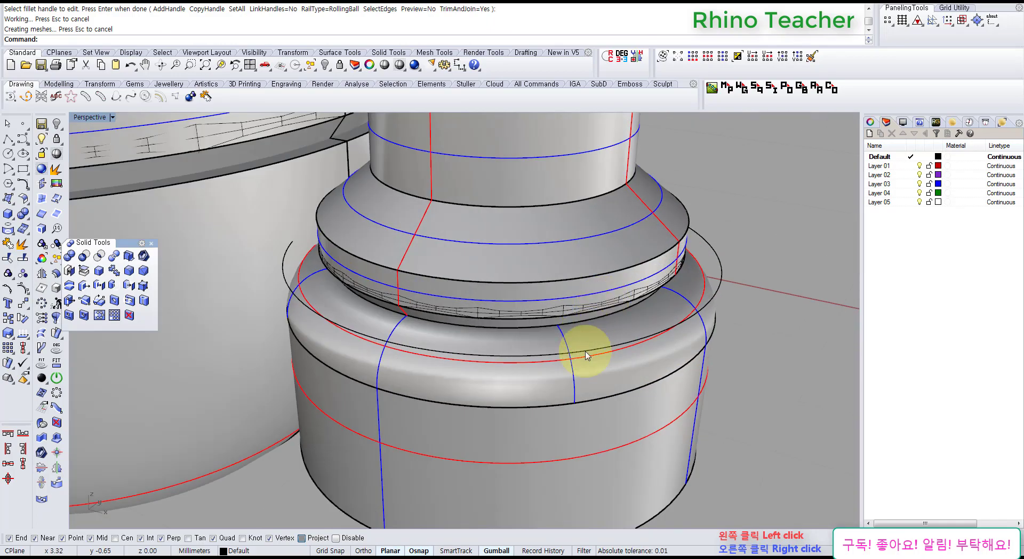
{"action": "right_click_drag", "start_coordinate": [586, 354], "coordinate": [660, 352]}
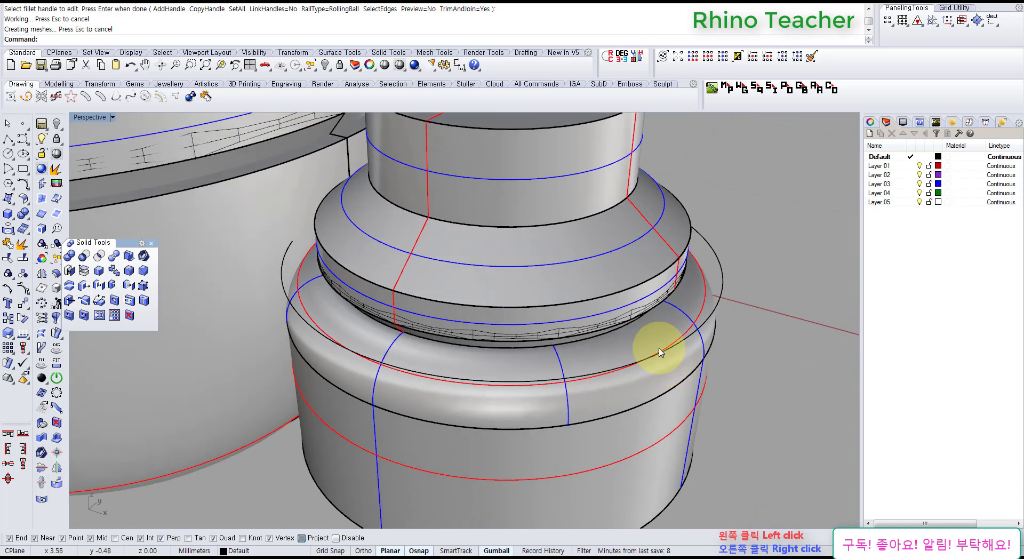
Try subtracting the small cutter from the filleted ring without deleting the cutter, hiding the cutter to check the cut seat.
{"action": "left_click", "coordinate": [660, 353]}
{"action": "left_click", "coordinate": [84, 257]}
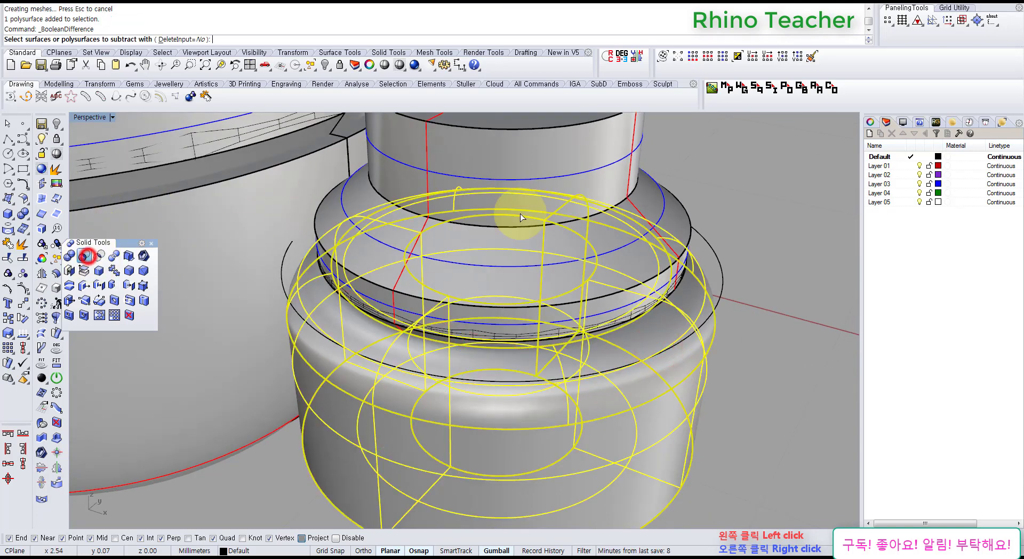
{"action": "left_click", "coordinate": [514, 212]}
{"action": "right_click", "coordinate": [513, 213]}
{"action": "left_click", "coordinate": [512, 218]}
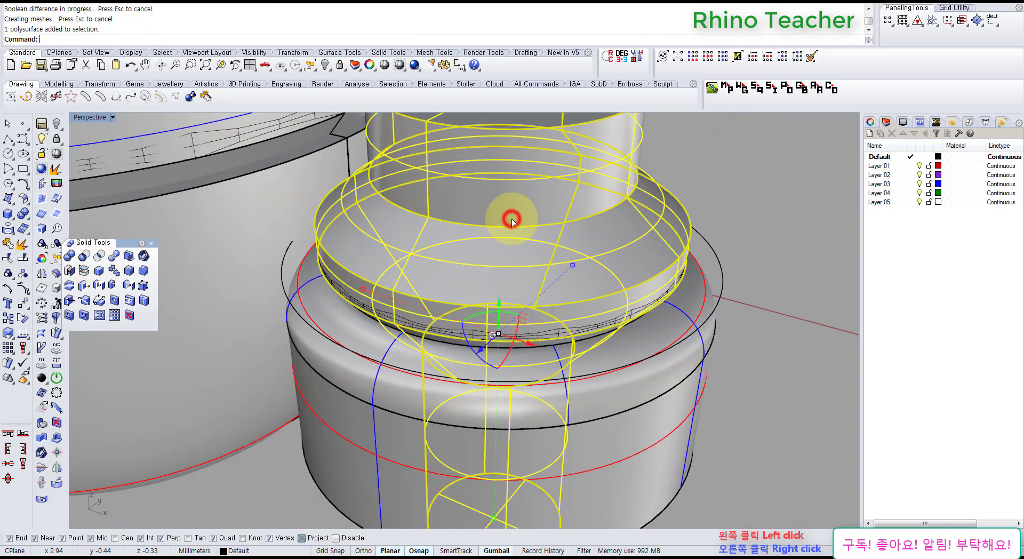
{"action": "key", "text": "ctrl+h"}
{"action": "right_click_drag", "start_coordinate": [487, 290], "coordinate": [647, 240]}
{"action": "scroll", "coordinate": [384, 245], "scroll_direction": "down", "scroll_amount": 5}
{"action": "key", "text": "ctrl+z"}
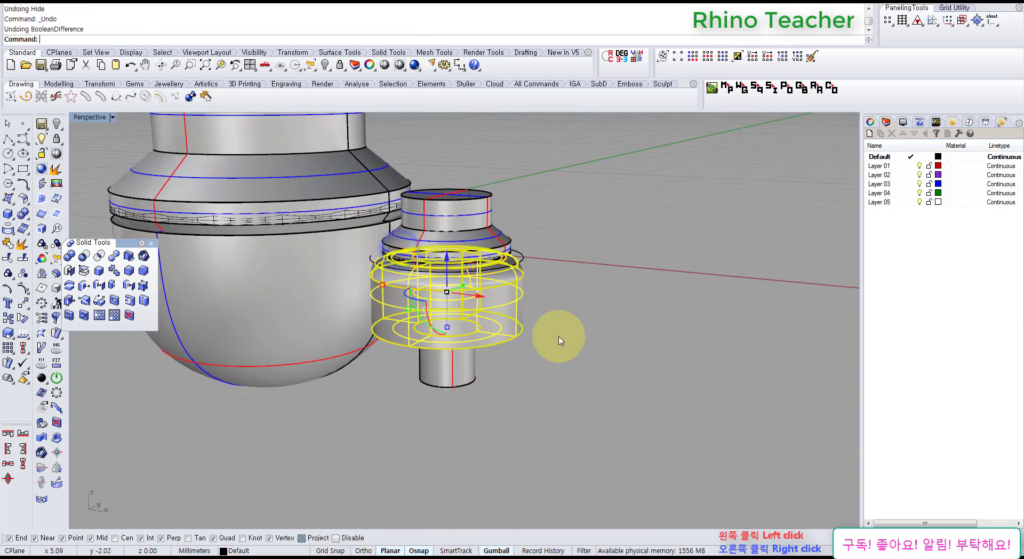
{"action": "key", "text": "ctrl+z"}
Delete the leftover circle curve around the upper edge of the ring.
{"action": "right_click_drag", "start_coordinate": [555, 339], "coordinate": [500, 352]}
{"action": "scroll", "coordinate": [540, 202], "scroll_direction": "up", "scroll_amount": 4}
{"action": "key", "text": "Escape"}
{"action": "right_click_drag", "start_coordinate": [533, 285], "coordinate": [584, 264]}
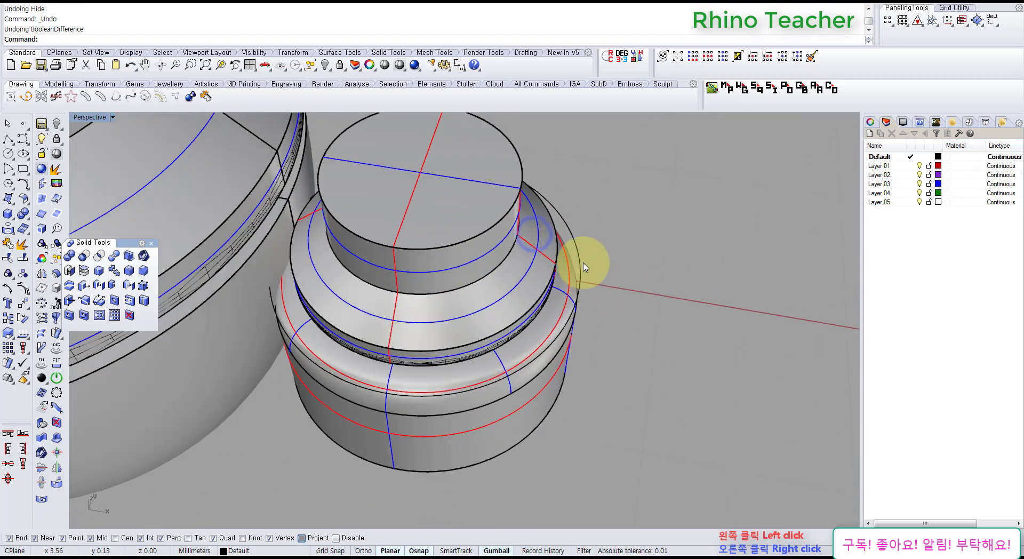
{"action": "right_click_drag", "start_coordinate": [515, 349], "coordinate": [473, 290]}
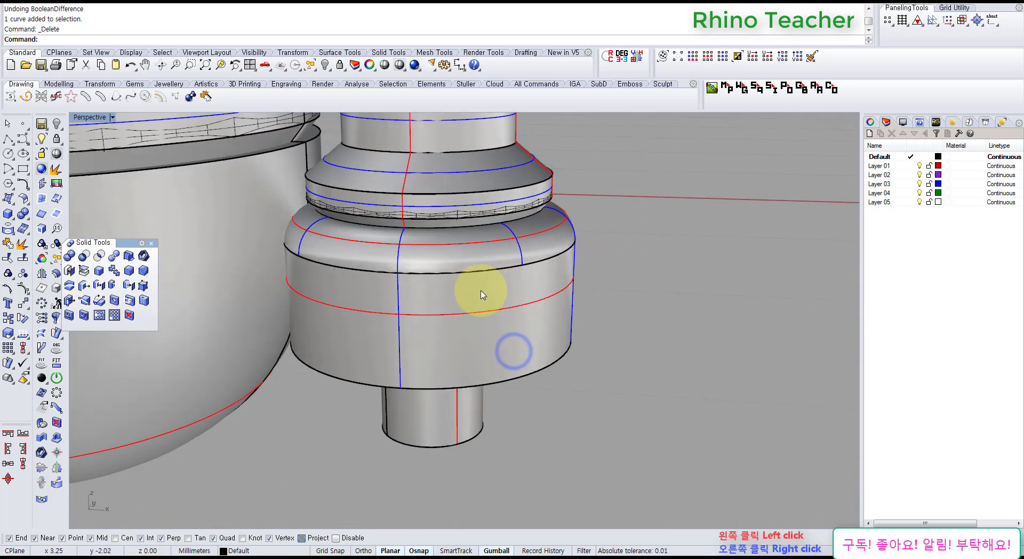
Examine from above, the side and below how the ring's wall meets the outer wall of the revolved cup.
{"action": "key", "text": "ctrl+F2"}
{"action": "key", "text": "ctrl+F1"}
{"action": "scroll", "coordinate": [457, 304], "scroll_direction": "up", "scroll_amount": 4}
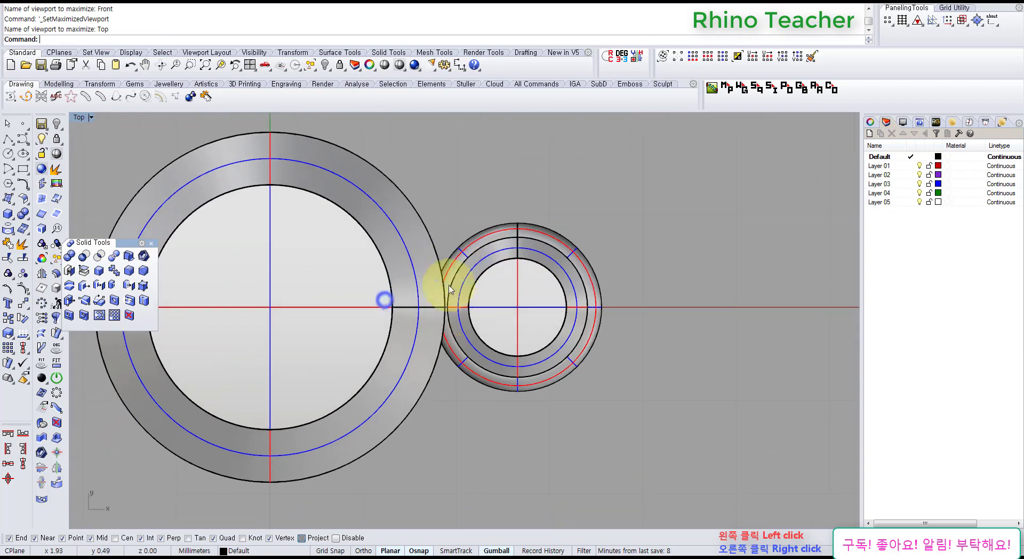
{"action": "key", "text": "ctrl+F4"}
{"action": "left_click", "coordinate": [297, 258]}
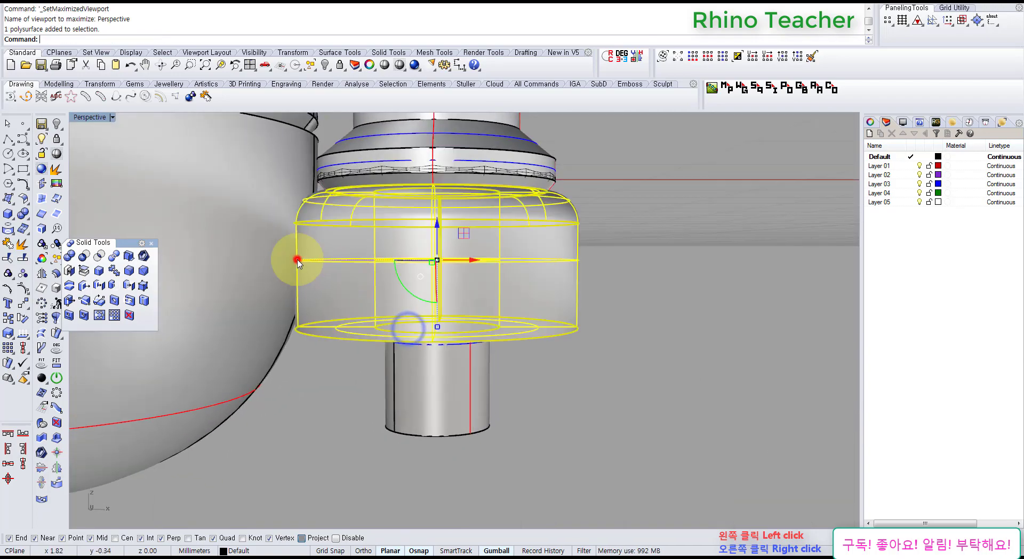
{"action": "left_click", "coordinate": [265, 264]}
{"action": "right_click_drag", "start_coordinate": [297, 202], "coordinate": [487, 320]}
{"action": "key", "text": "Escape"}
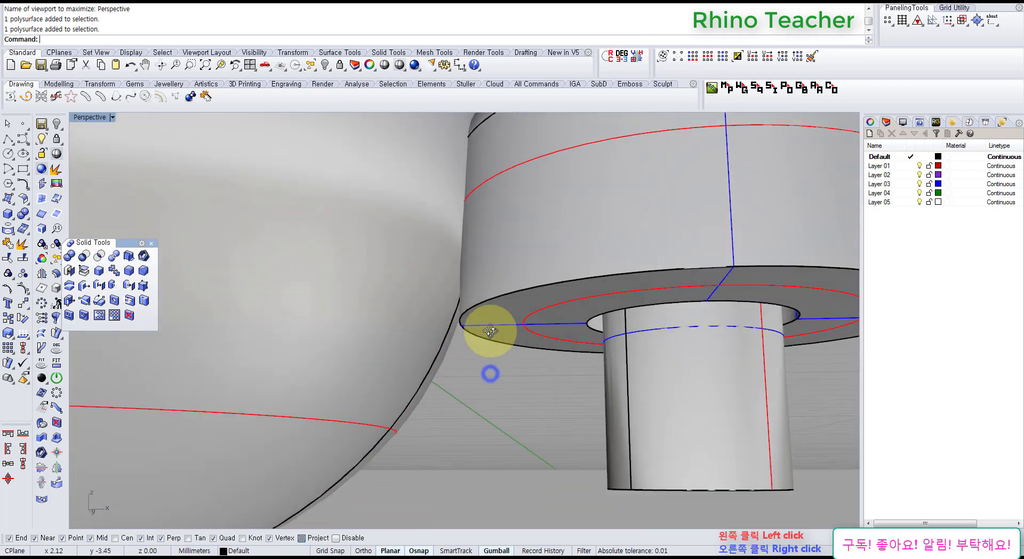
{"action": "left_click", "coordinate": [488, 327]}
{"action": "left_click", "coordinate": [482, 388]}
{"action": "right_click_drag", "start_coordinate": [482, 389], "coordinate": [483, 313]}
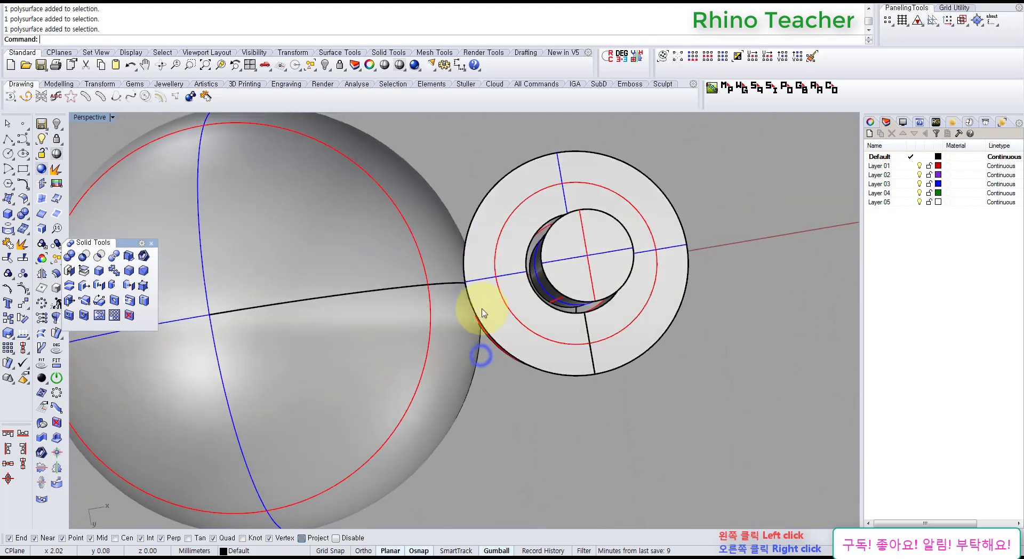
{"action": "right_click_drag", "start_coordinate": [469, 256], "coordinate": [463, 304]}
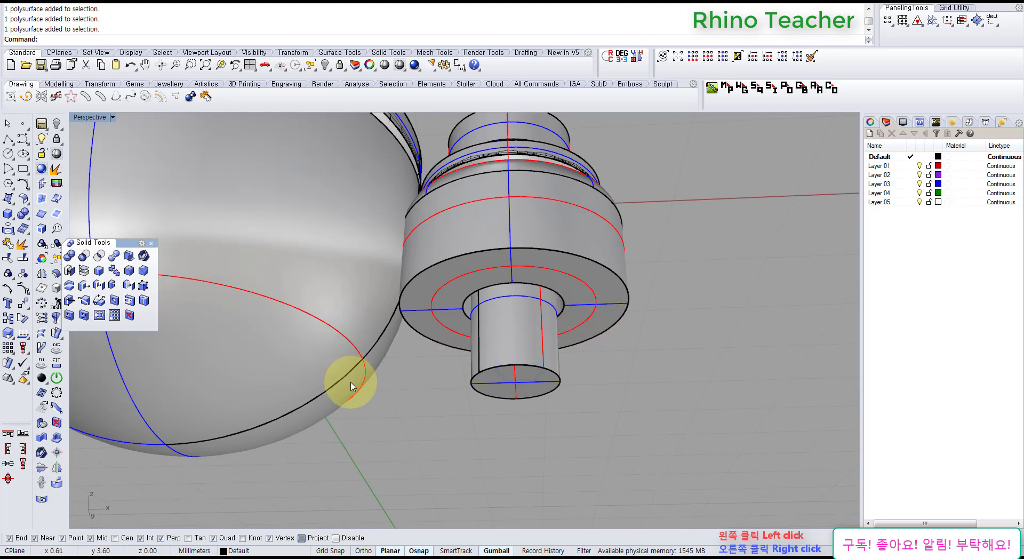
{"action": "right_click_drag", "start_coordinate": [471, 321], "coordinate": [416, 337]}
{"action": "scroll", "coordinate": [411, 306], "scroll_direction": "up", "scroll_amount": 5}
In the front view, draw a small solid sphere where the ring's lower edge meets the cup's outer wall.
{"action": "key", "text": "ctrl+F1"}
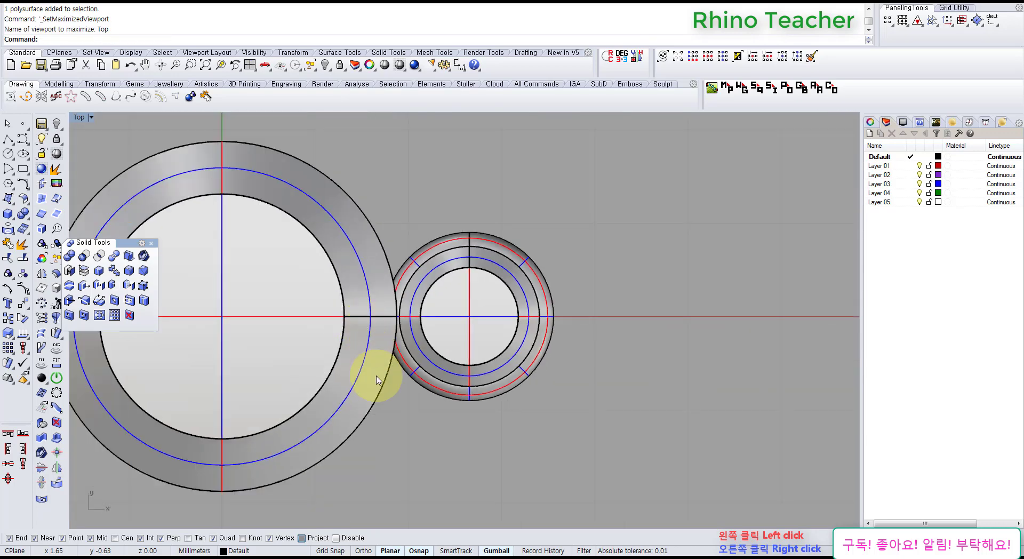
{"action": "key", "text": "ctrl+F2"}
{"action": "mouse_move", "coordinate": [418, 371]}
{"action": "right_mouse_down"}
{"action": "mouse_move", "coordinate": [419, 324]}
{"action": "mouse_move", "coordinate": [359, 258]}
{"action": "mouse_move", "coordinate": [351, 305]}
{"action": "mouse_move", "coordinate": [360, 307]}
{"action": "right_mouse_up"}
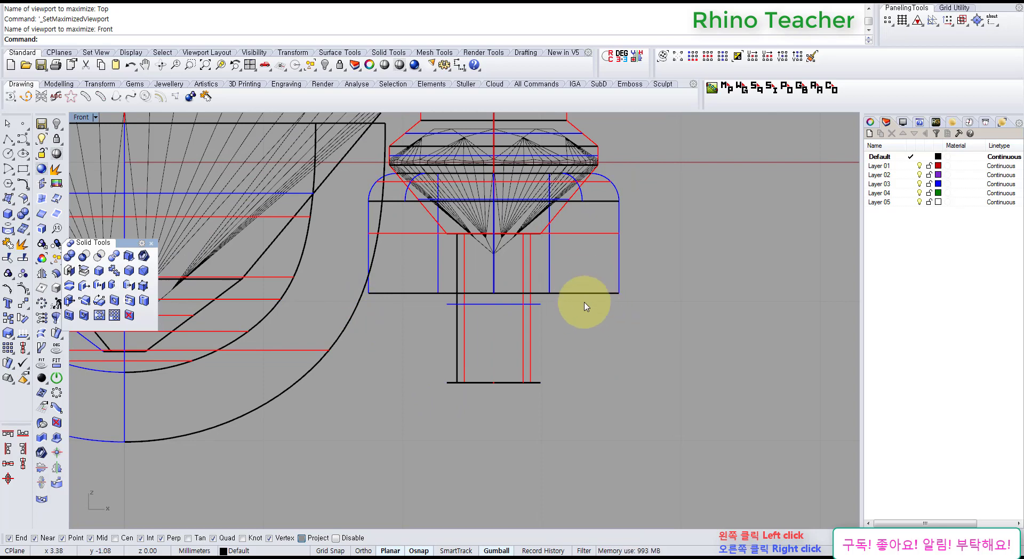
{"action": "scroll", "coordinate": [590, 305], "scroll_direction": "down", "scroll_amount": 2}
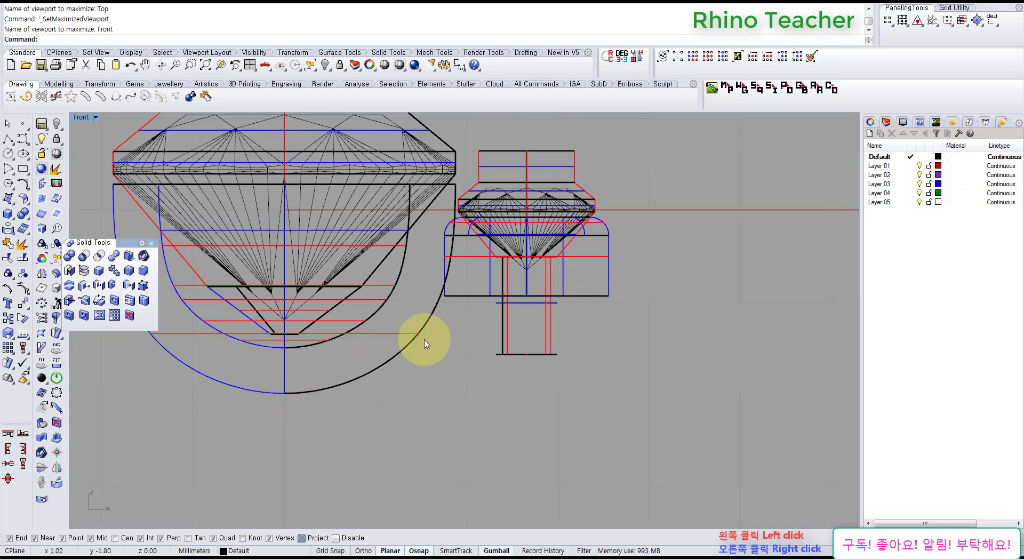
{"action": "scroll", "coordinate": [459, 299], "scroll_direction": "up", "scroll_amount": 3}
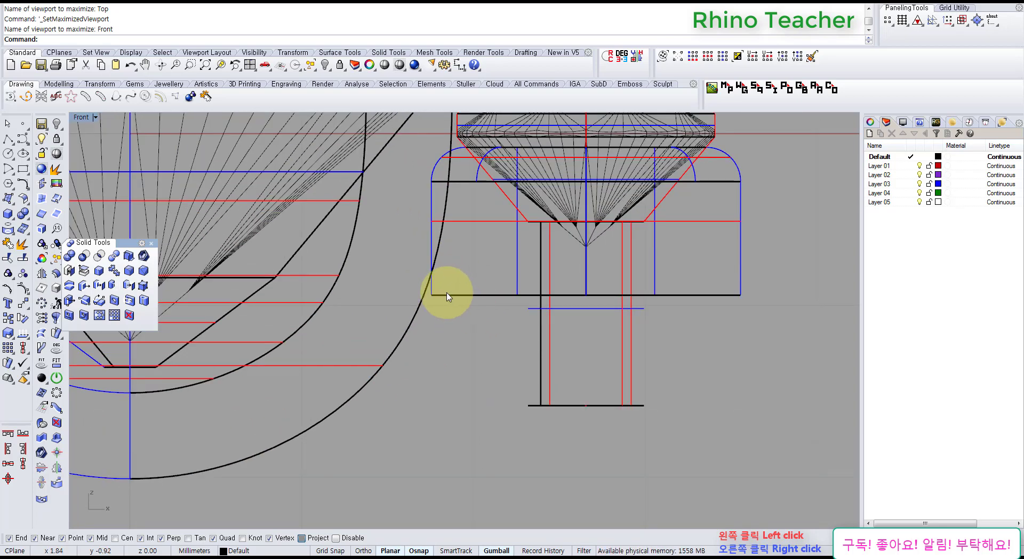
{"action": "right_click_drag", "start_coordinate": [549, 275], "coordinate": [522, 258]}
{"action": "mouse_move", "coordinate": [430, 349]}
{"action": "right_mouse_down"}
{"action": "mouse_move", "coordinate": [503, 363]}
{"action": "mouse_move", "coordinate": [503, 351]}
{"action": "mouse_move", "coordinate": [434, 320]}
{"action": "right_mouse_up"}
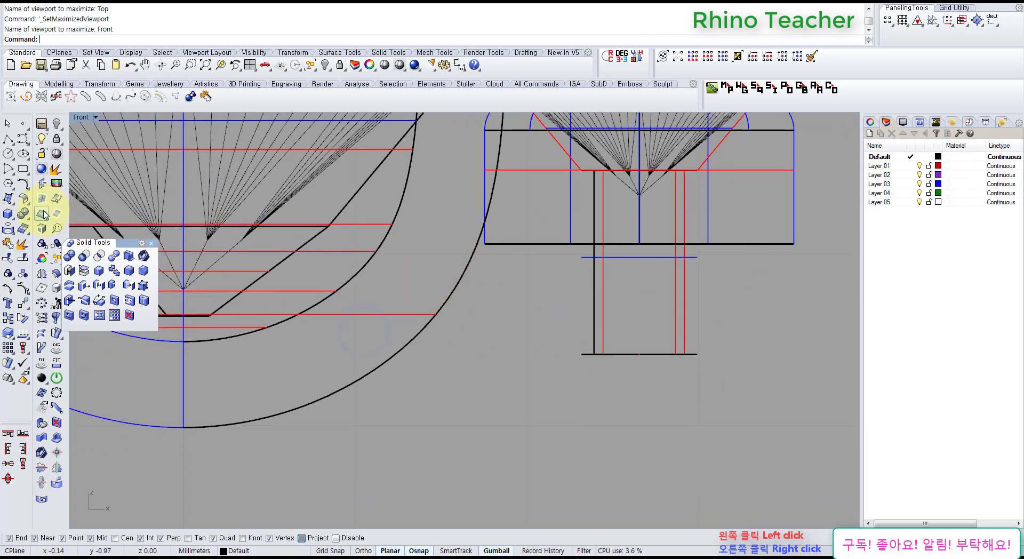
{"action": "left_click", "coordinate": [15, 214]}
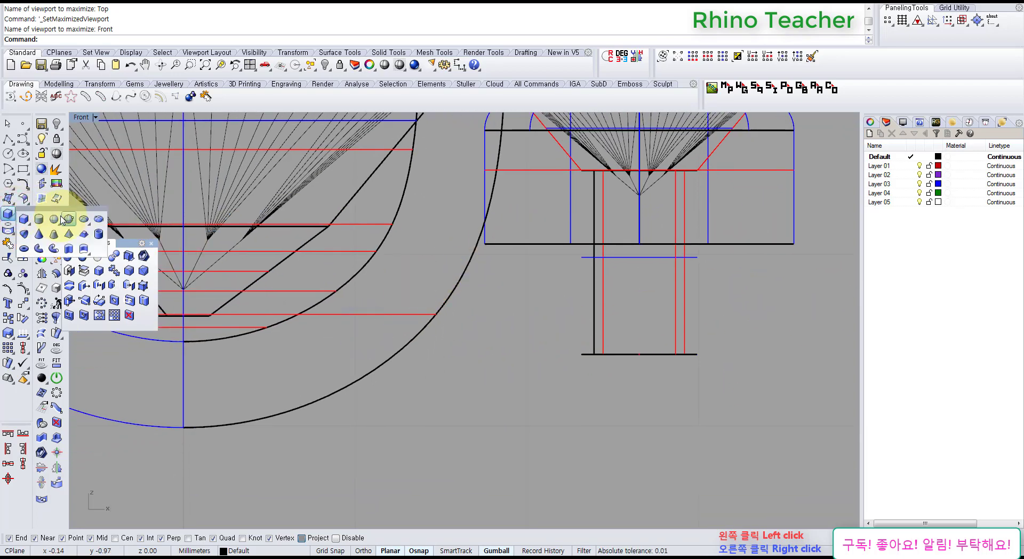
{"action": "left_click", "coordinate": [64, 219]}
{"action": "left_click", "coordinate": [483, 230]}
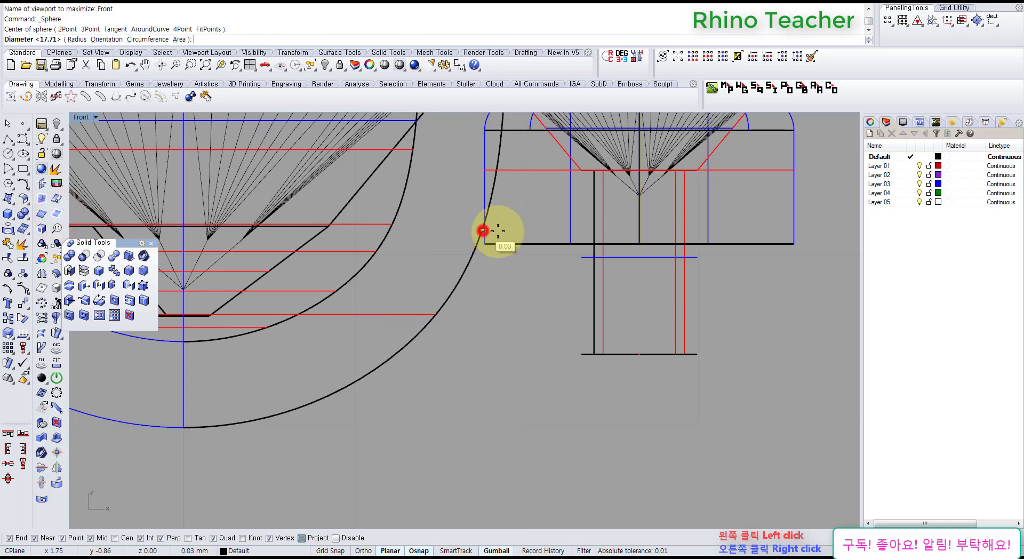
{"action": "left_click", "coordinate": [524, 239]}
{"action": "left_click", "coordinate": [507, 269]}
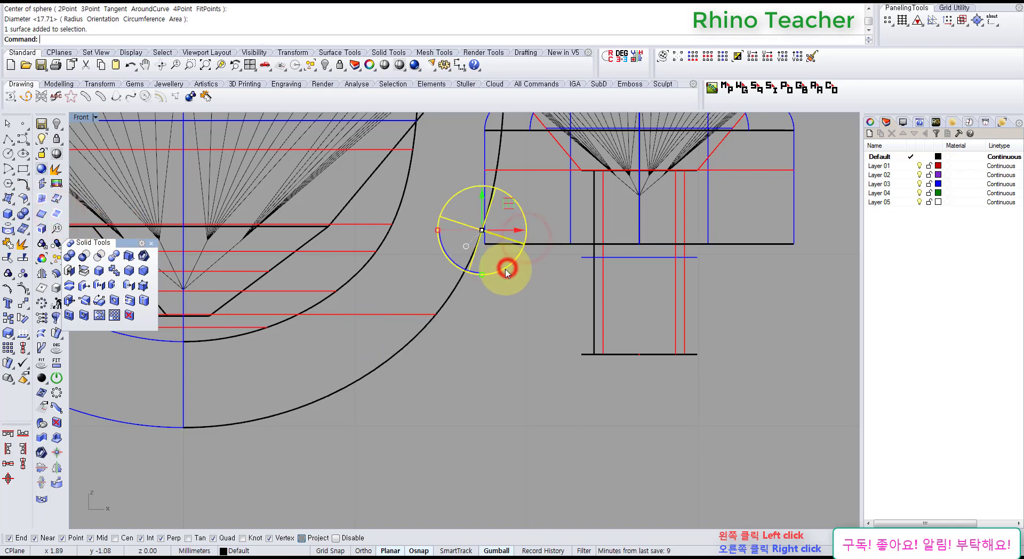
Check the sphere between the ring and the cup from below in perspective and delete it.
{"action": "key", "text": "ctrl+F4"}
{"action": "right_click_drag", "start_coordinate": [507, 373], "coordinate": [434, 340]}
{"action": "key", "text": "Escape"}
{"action": "mouse_move", "coordinate": [430, 294]}
{"action": "right_mouse_down"}
{"action": "mouse_move", "coordinate": [424, 199]}
{"action": "mouse_move", "coordinate": [430, 298]}
{"action": "right_mouse_up"}
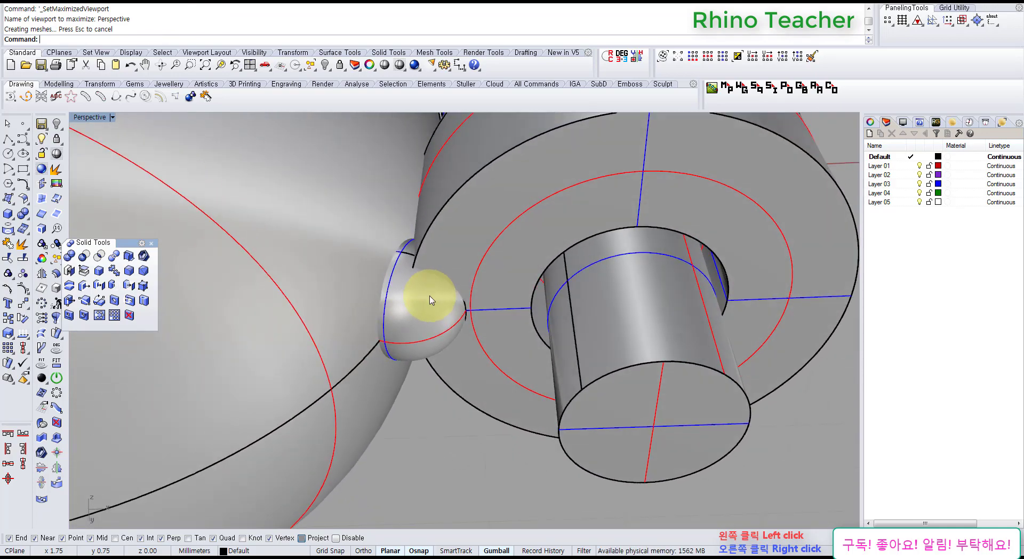
{"action": "left_click", "coordinate": [428, 297]}
{"action": "scroll", "coordinate": [428, 297], "scroll_direction": "down", "scroll_amount": 5}
{"action": "right_click_drag", "start_coordinate": [413, 335], "coordinate": [391, 368]}
{"action": "key", "text": "Delete"}
Apply a CageEdit bounding-box cage to the ring in world coordinates, with 4 points and degree 3 per direction, editing globally.
{"action": "mouse_move", "coordinate": [408, 317]}
{"action": "right_mouse_down"}
{"action": "mouse_move", "coordinate": [454, 280]}
{"action": "mouse_move", "coordinate": [434, 309]}
{"action": "mouse_move", "coordinate": [418, 297]}
{"action": "mouse_move", "coordinate": [416, 250]}
{"action": "mouse_move", "coordinate": [411, 369]}
{"action": "mouse_move", "coordinate": [411, 290]}
{"action": "mouse_move", "coordinate": [434, 389]}
{"action": "mouse_move", "coordinate": [435, 304]}
{"action": "mouse_move", "coordinate": [409, 337]}
{"action": "right_mouse_up"}
{"action": "scroll", "coordinate": [456, 298], "scroll_direction": "up", "scroll_amount": 4}
{"action": "left_click", "coordinate": [439, 265]}
{"action": "key", "text": "Escape"}
{"action": "scroll", "coordinate": [422, 332], "scroll_direction": "down", "scroll_amount": 5}
{"action": "left_click", "coordinate": [445, 320]}
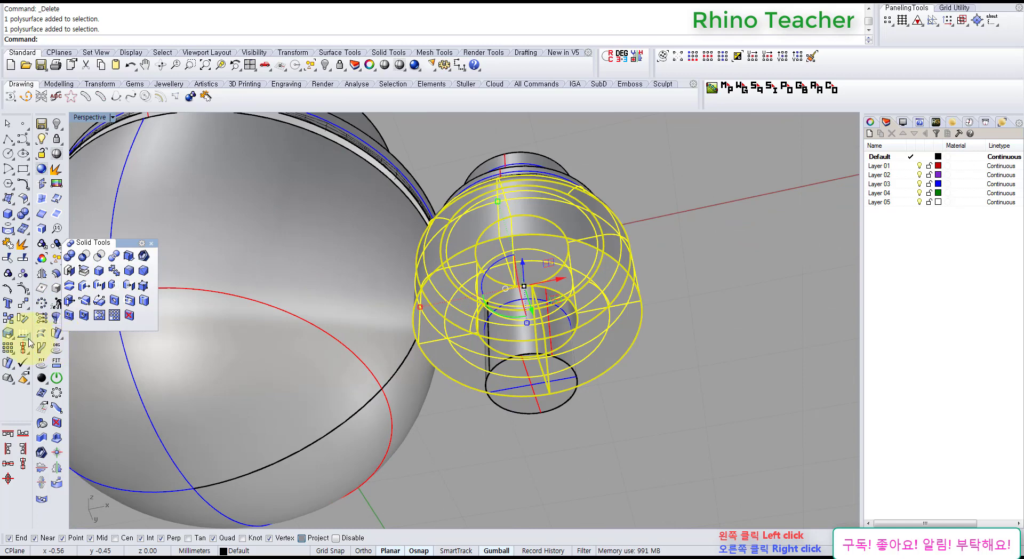
{"action": "left_click", "coordinate": [24, 307]}
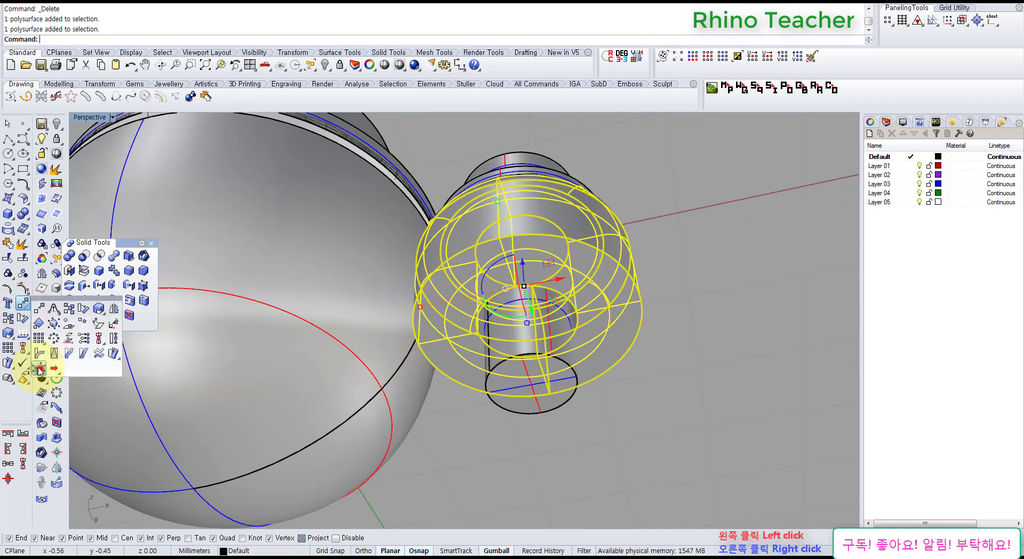
{"action": "left_click", "coordinate": [39, 369]}
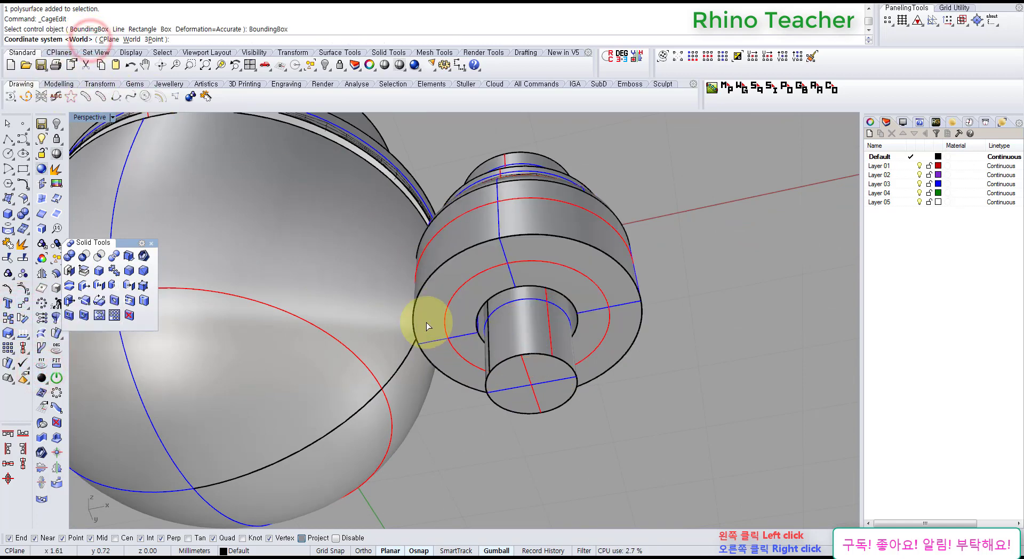
{"action": "right_click", "coordinate": [419, 278]}
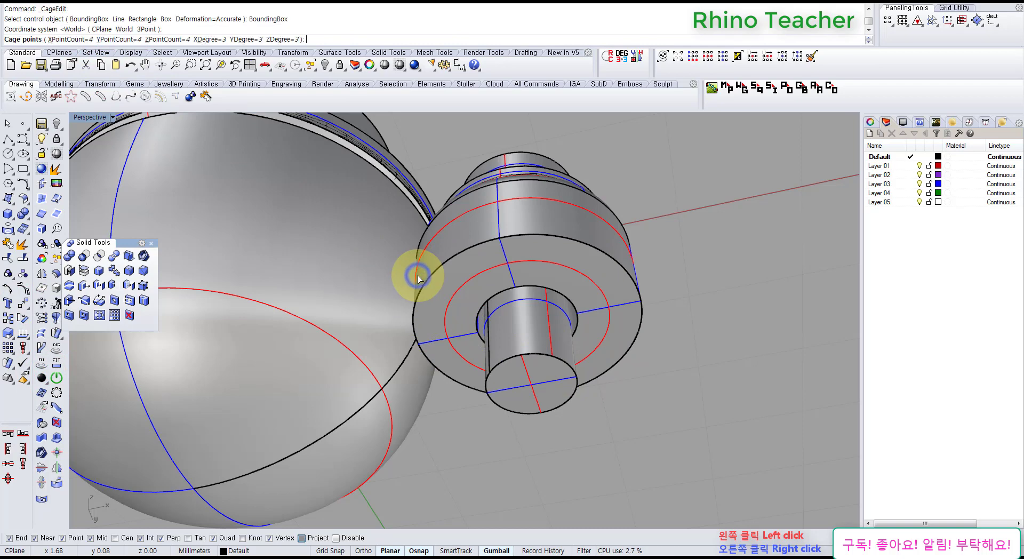
{"action": "right_click", "coordinate": [451, 311]}
{"action": "right_click", "coordinate": [451, 310]}
Move the two middle lower cage points on the cup side toward the cup so the ring's base stretches into its wall.
{"action": "left_click", "coordinate": [406, 319]}
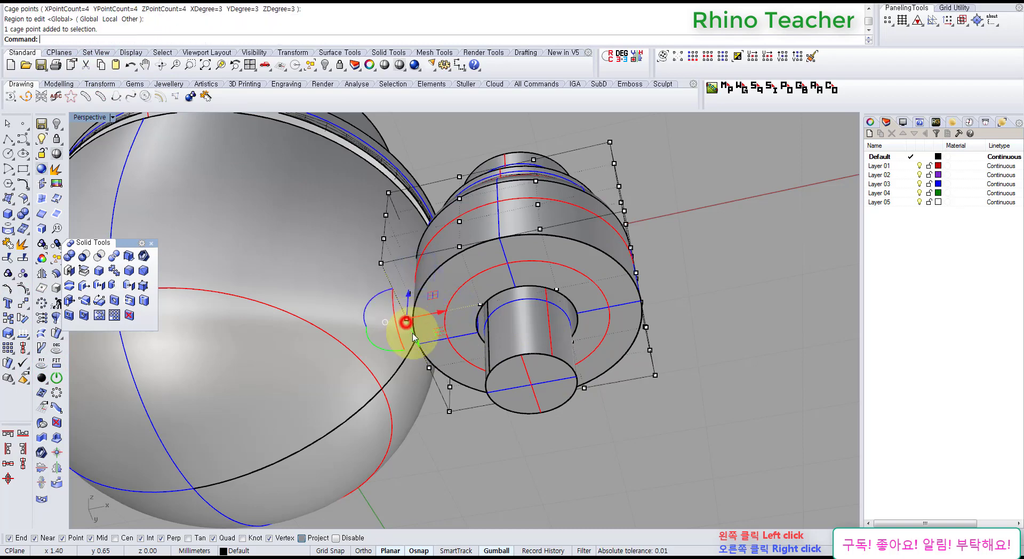
{"action": "left_click_drag", "start_coordinate": [444, 335], "coordinate": [426, 375]}
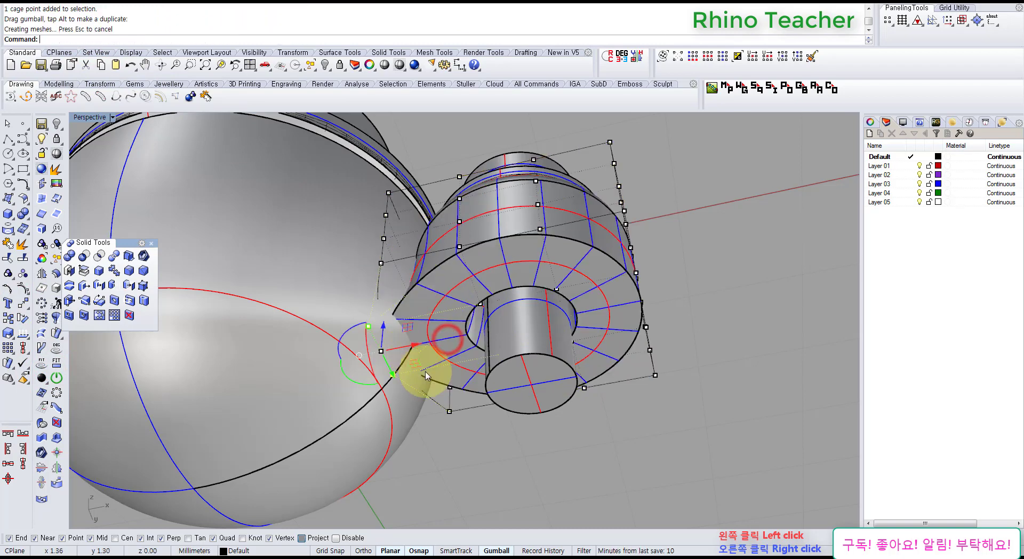
{"action": "right_click_drag", "start_coordinate": [450, 343], "coordinate": [487, 262]}
{"action": "scroll", "coordinate": [487, 262], "scroll_direction": "up", "scroll_amount": 5}
{"action": "scroll", "coordinate": [464, 153], "scroll_direction": "down", "scroll_amount": 4}
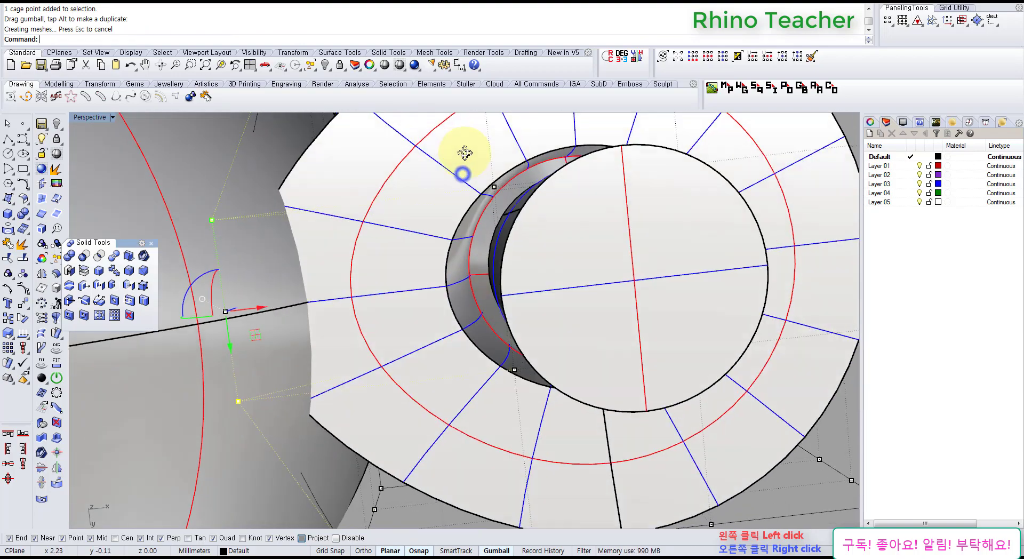
Inspect the stretched ring from below in perspective and undo the cage deformation.
{"action": "right_click_drag", "start_coordinate": [464, 153], "coordinate": [407, 196]}
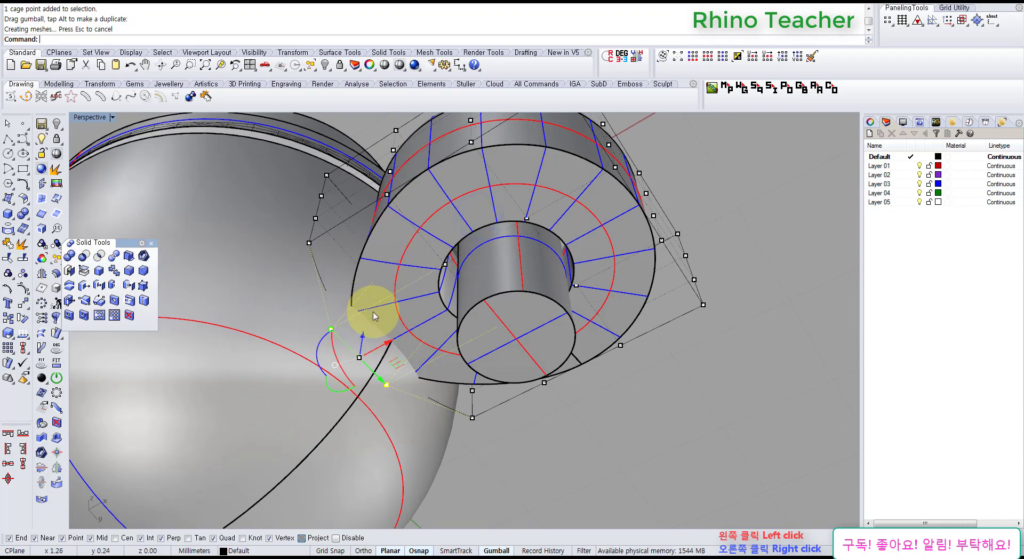
{"action": "key", "text": "ctrl+z"}
{"action": "right_click_drag", "start_coordinate": [366, 308], "coordinate": [491, 344]}
{"action": "key", "text": "ctrl+z"}
In the front view, draw a straight vertical polyline just outside the small ring, from its base level to above the gem's girdle.
{"action": "key", "text": "ctrl+F1"}
{"action": "scroll", "coordinate": [483, 320], "scroll_direction": "up", "scroll_amount": 3}
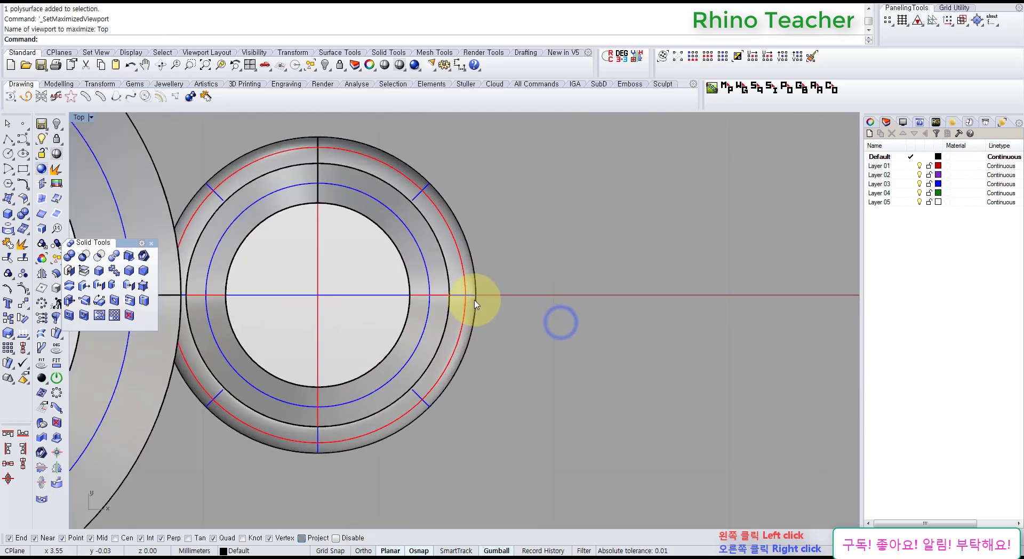
{"action": "scroll", "coordinate": [411, 337], "scroll_direction": "down", "scroll_amount": 5}
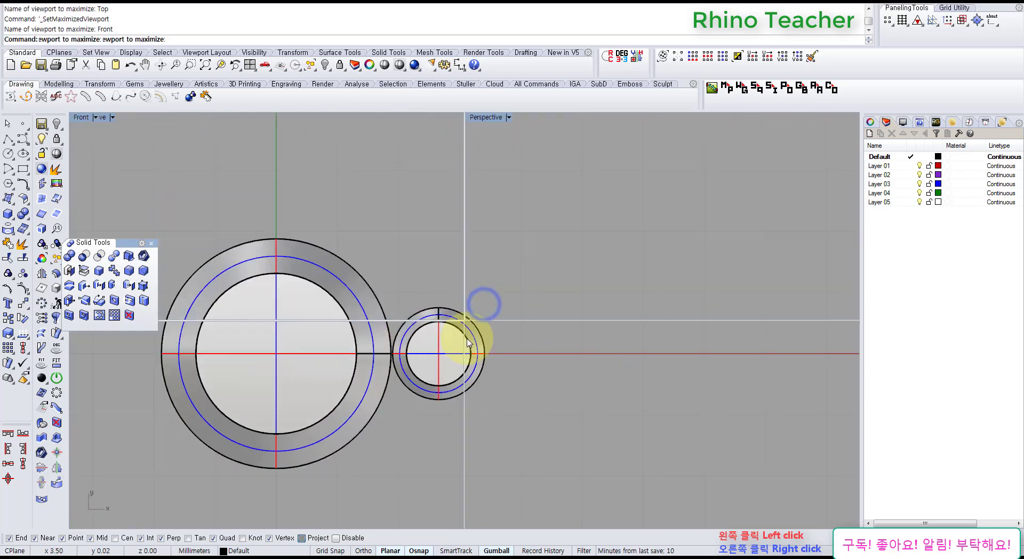
{"action": "key", "text": "ctrl+F2"}
{"action": "scroll", "coordinate": [347, 320], "scroll_direction": "down", "scroll_amount": 3}
{"action": "right_click_drag", "start_coordinate": [365, 304], "coordinate": [283, 304]}
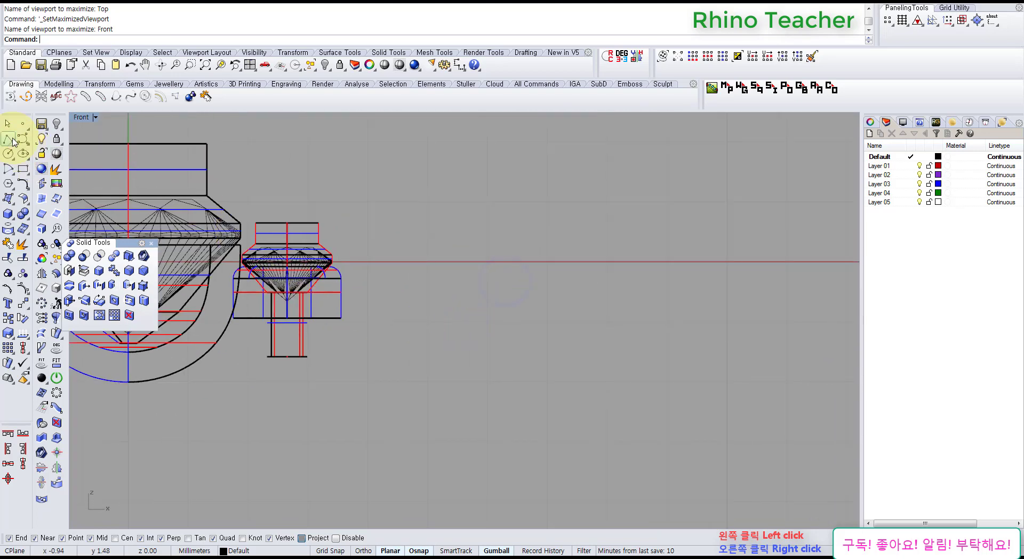
{"action": "scroll", "coordinate": [373, 284], "scroll_direction": "up", "scroll_amount": 5}
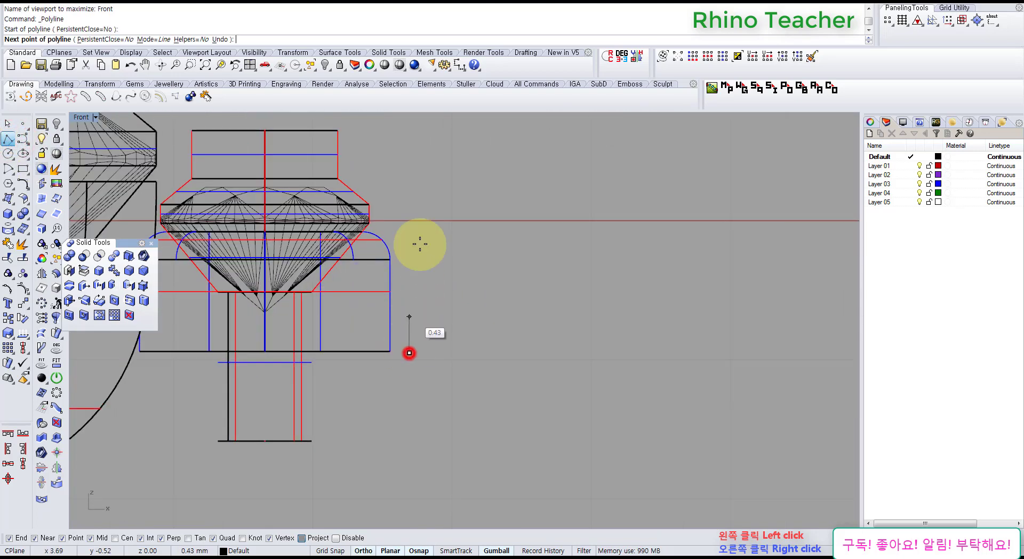
{"action": "left_click", "coordinate": [415, 195]}
{"action": "right_click", "coordinate": [416, 196]}
Build a flat-capped pipe with a 0.5 diameter along the whole vertical line and delete the guide line.
{"action": "left_click_drag", "start_coordinate": [414, 199], "coordinate": [347, 168]}
{"action": "scroll", "coordinate": [349, 170], "scroll_direction": "down", "scroll_amount": 6}
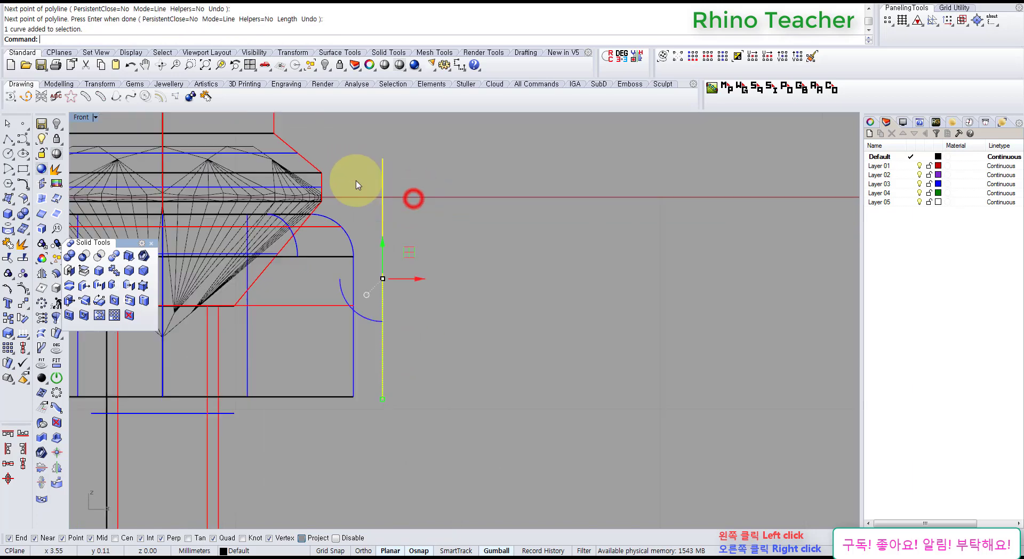
{"action": "right_click_drag", "start_coordinate": [383, 208], "coordinate": [469, 205]}
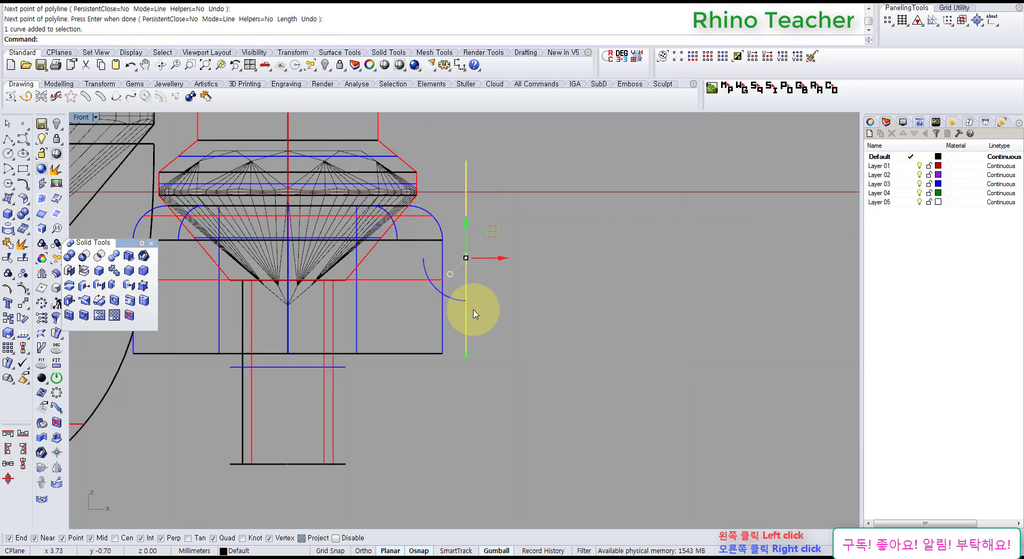
{"action": "right_click_drag", "start_coordinate": [456, 308], "coordinate": [501, 342]}
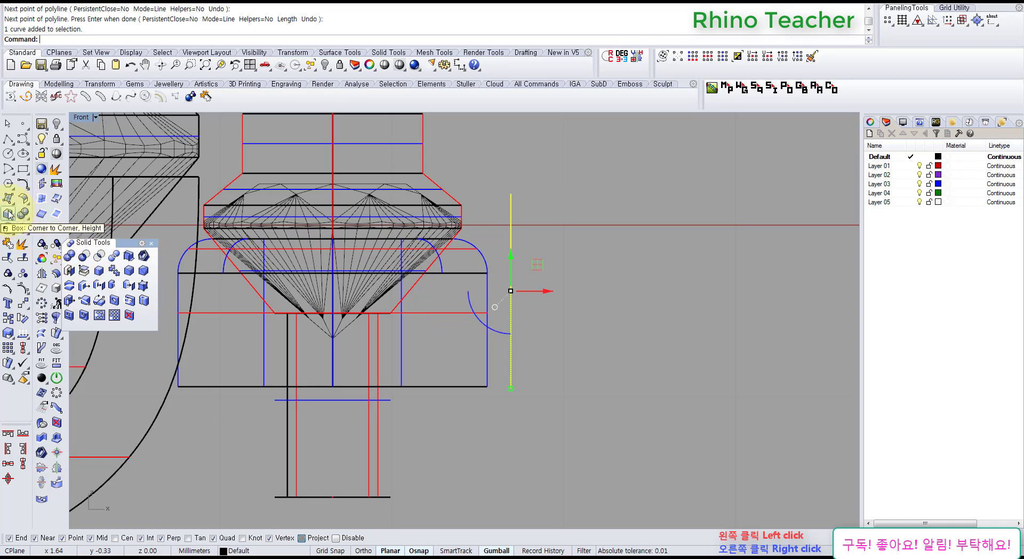
{"action": "left_click", "coordinate": [8, 213]}
{"action": "left_click", "coordinate": [38, 249]}
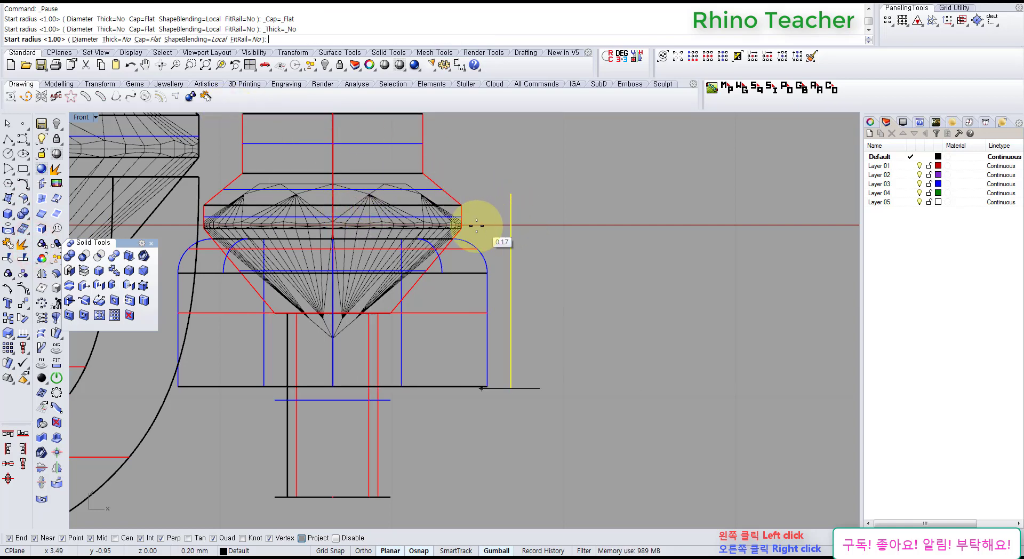
{"action": "left_click", "coordinate": [85, 38]}
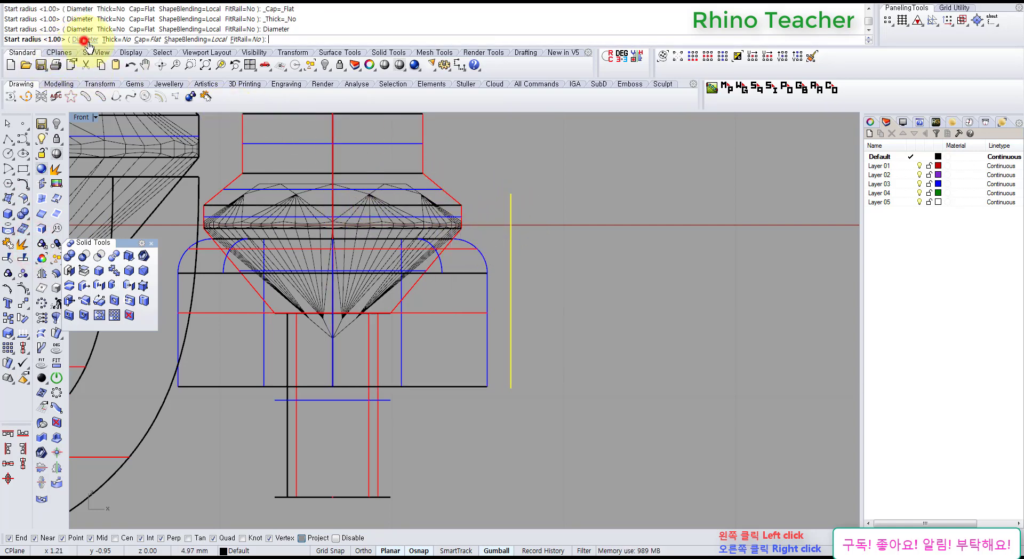
{"action": "type", "text": ".5"}
{"action": "key", "text": "Return"}
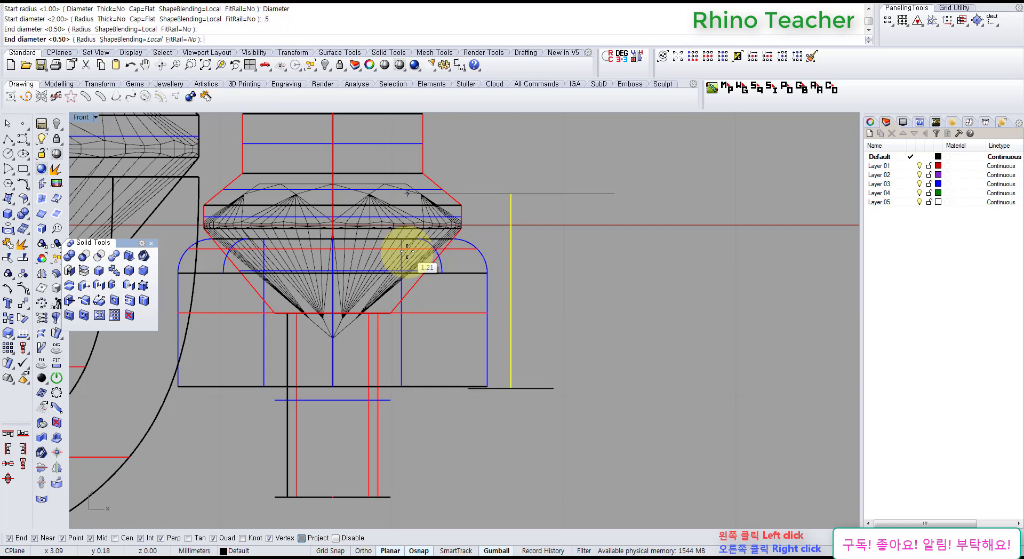
{"action": "key", "text": "Return"}
{"action": "key", "text": "Return"}
{"action": "key", "text": "Delete"}
In the top view, enlarge the pipe slightly and move it inward along X so it overlaps the ring's outer wall.
{"action": "left_click_drag", "start_coordinate": [615, 233], "coordinate": [527, 174]}
{"action": "key", "text": "ctrl+F1"}
{"action": "scroll", "coordinate": [435, 297], "scroll_direction": "up", "scroll_amount": 3}
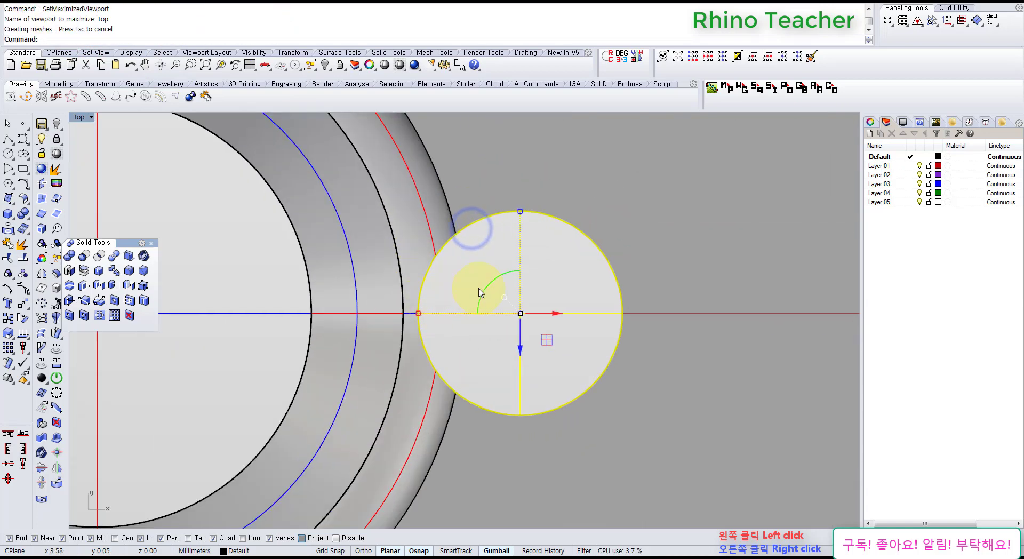
{"action": "scroll", "coordinate": [474, 293], "scroll_direction": "down", "scroll_amount": 2}
{"action": "scroll", "coordinate": [451, 299], "scroll_direction": "up", "scroll_amount": 2}
{"action": "left_click", "coordinate": [460, 317]}
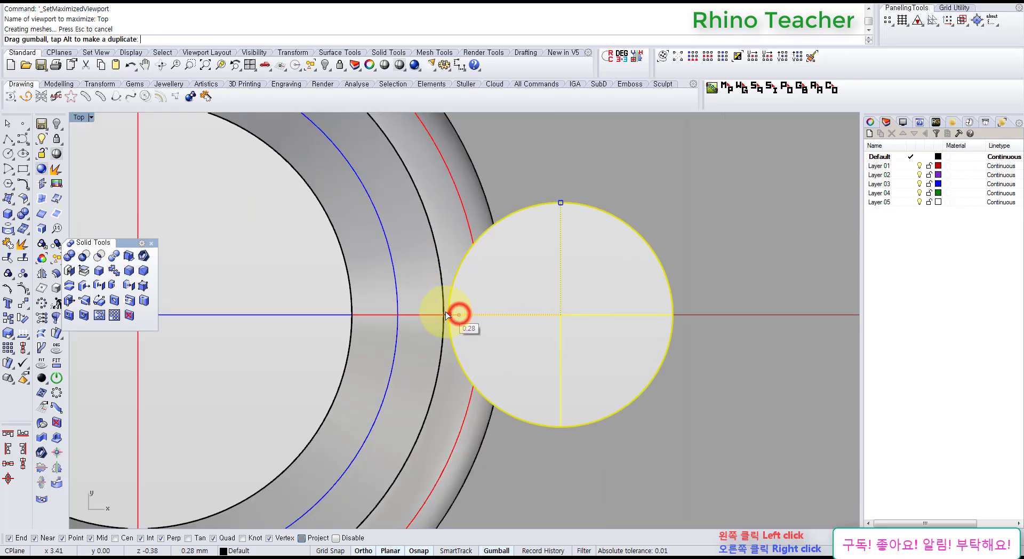
{"action": "scroll", "coordinate": [439, 313], "scroll_direction": "down", "scroll_amount": 2}
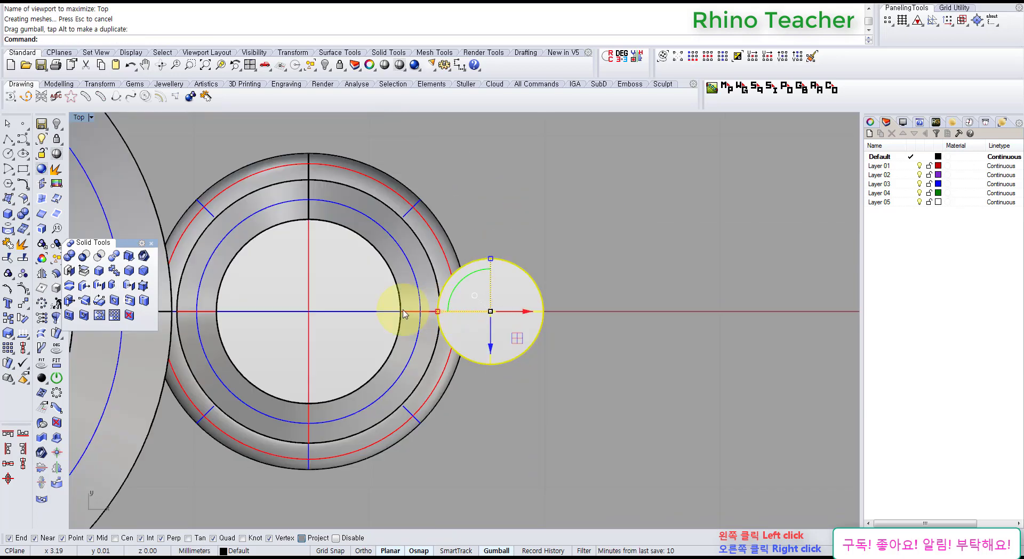
{"action": "left_click_drag", "start_coordinate": [526, 318], "coordinate": [517, 318]}
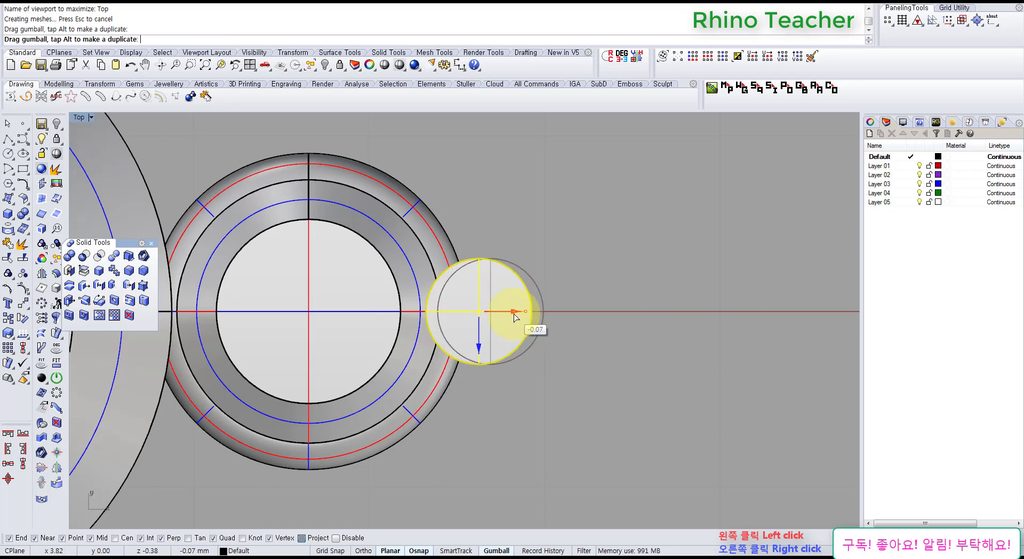
In the front view, raise the pipe until its base is level with the ring's base and check its height against the gem.
{"action": "key", "text": "ctrl+F2"}
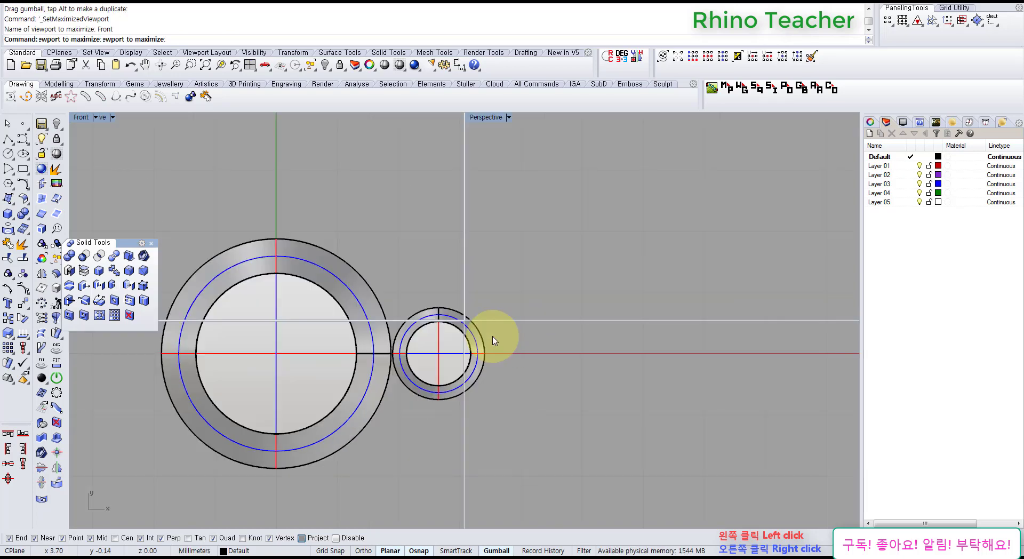
{"action": "right_click_drag", "start_coordinate": [469, 342], "coordinate": [442, 370]}
{"action": "left_click_drag", "start_coordinate": [466, 288], "coordinate": [468, 267]}
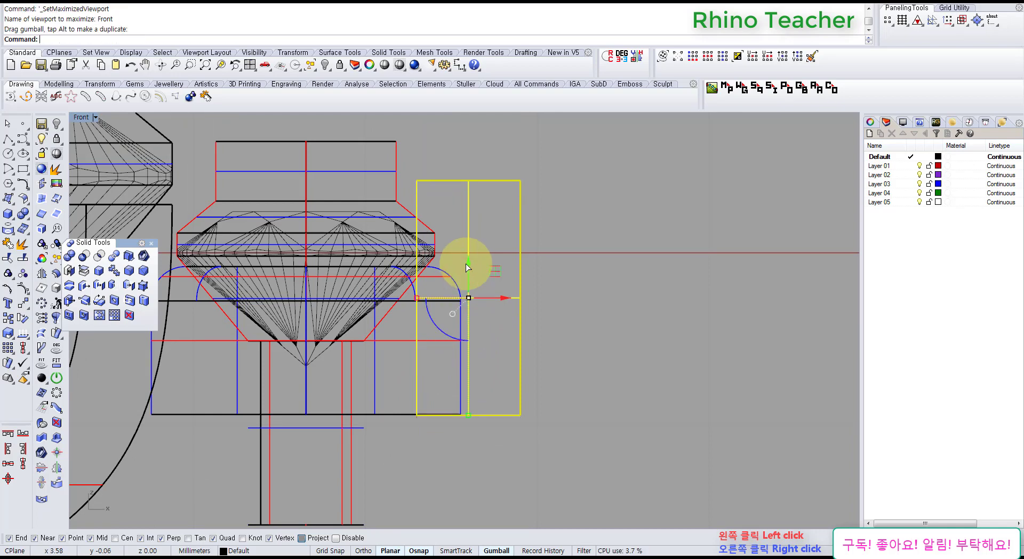
{"action": "scroll", "coordinate": [445, 213], "scroll_direction": "up", "scroll_amount": 5}
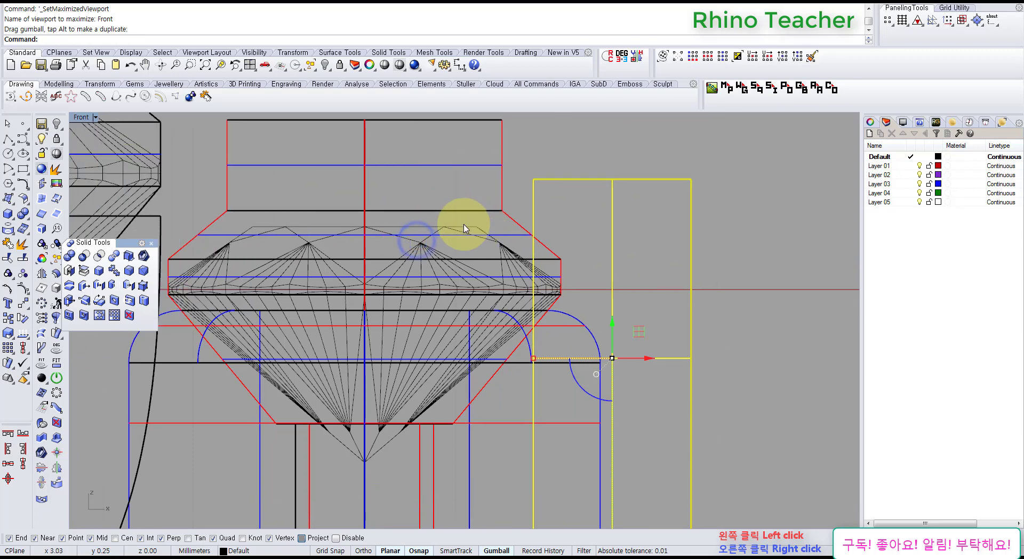
{"action": "left_click", "coordinate": [464, 228]}
{"action": "scroll", "coordinate": [555, 288], "scroll_direction": "up", "scroll_amount": 4}
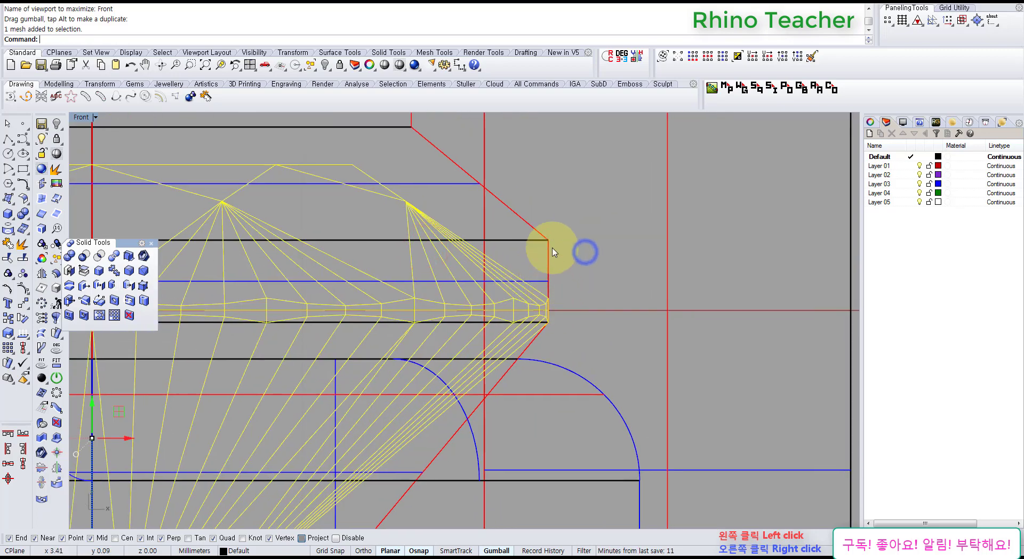
{"action": "scroll", "coordinate": [555, 286], "scroll_direction": "down", "scroll_amount": 4}
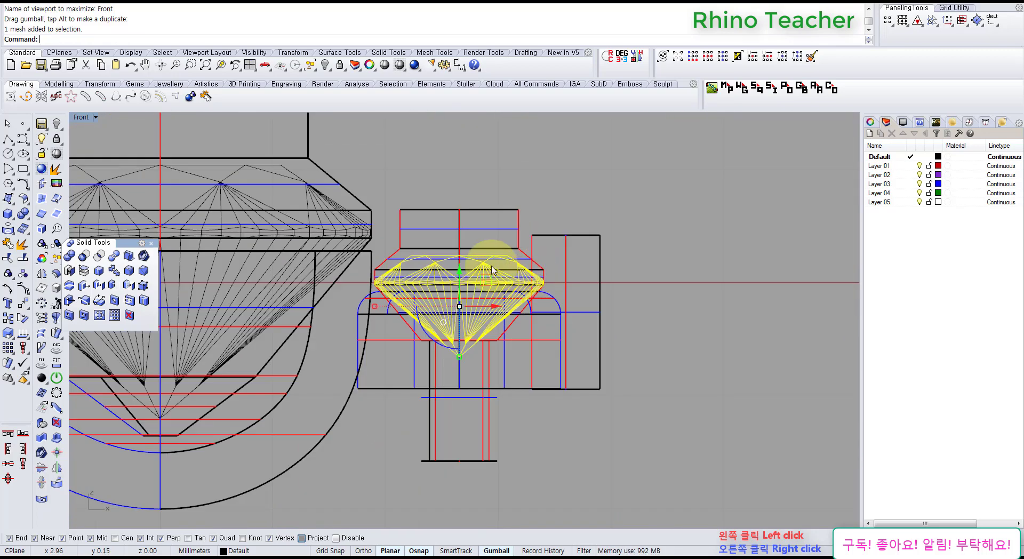
{"action": "right_click_drag", "start_coordinate": [513, 273], "coordinate": [462, 294]}
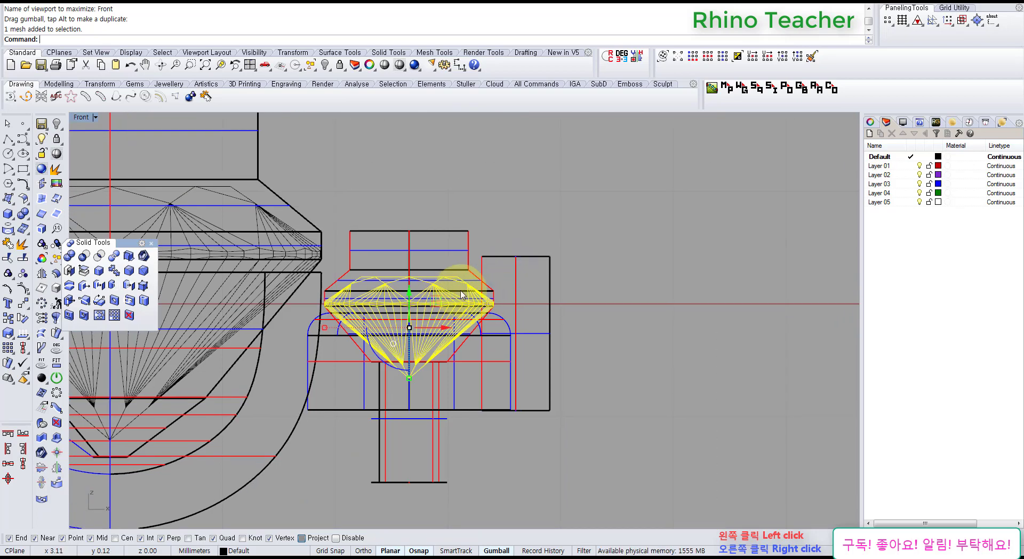
{"action": "right_click_drag", "start_coordinate": [493, 269], "coordinate": [505, 281]}
Stretch the pipe slightly upward with Scale1D, using its lower outer corner as the fixed origin.
{"action": "left_click_drag", "start_coordinate": [605, 354], "coordinate": [540, 320]}
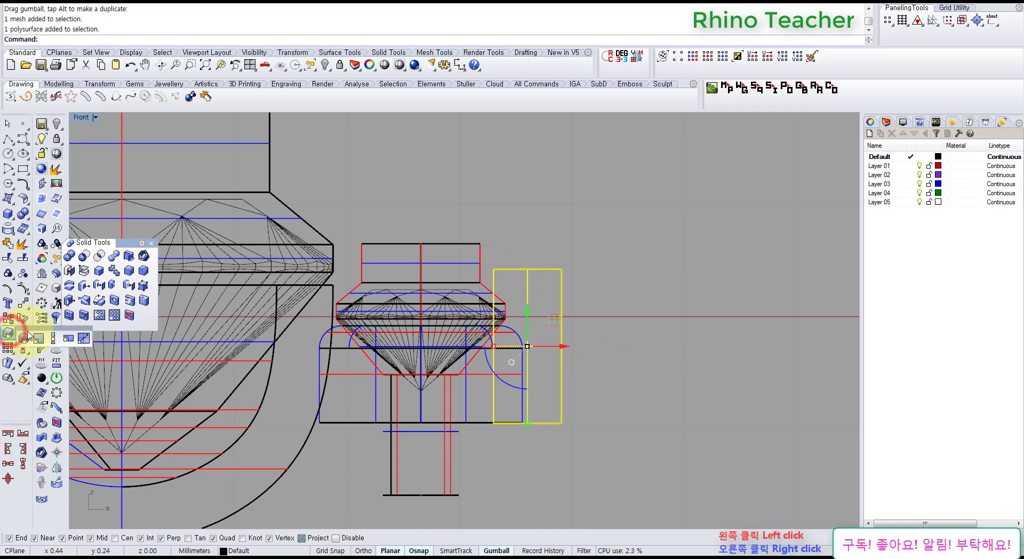
{"action": "left_click", "coordinate": [50, 338]}
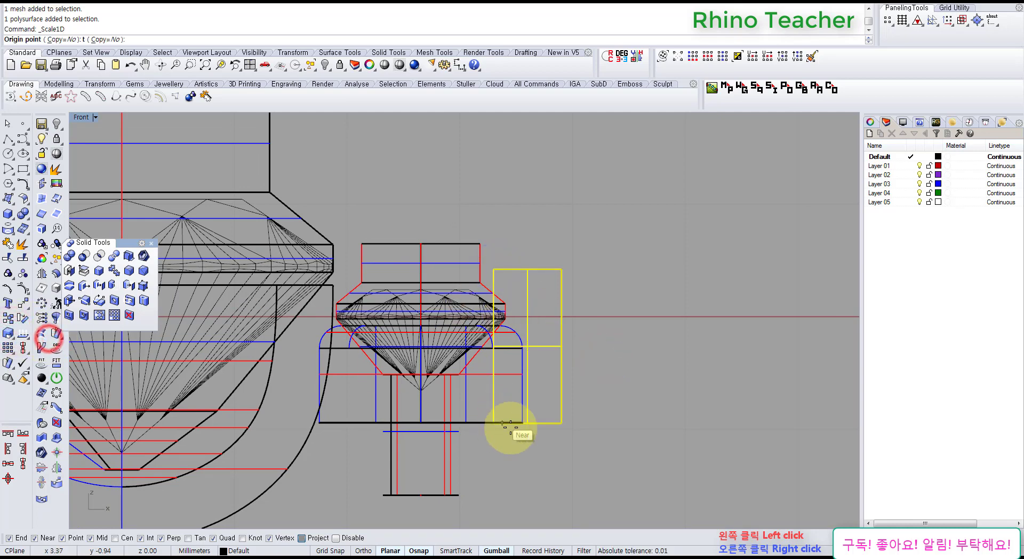
{"action": "left_click", "coordinate": [562, 424]}
{"action": "left_click", "coordinate": [562, 244]}
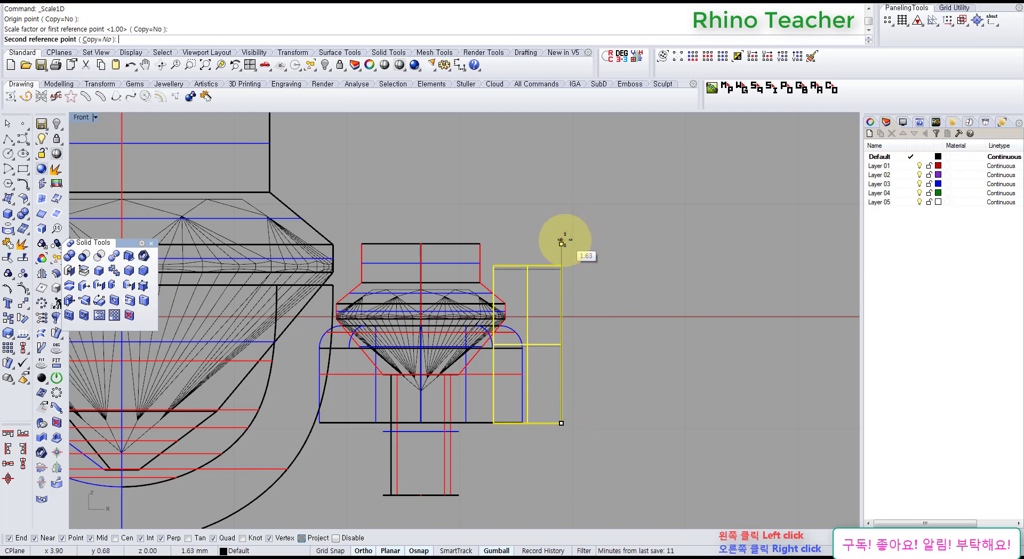
{"action": "left_click", "coordinate": [561, 232]}
{"action": "left_click", "coordinate": [534, 232]}
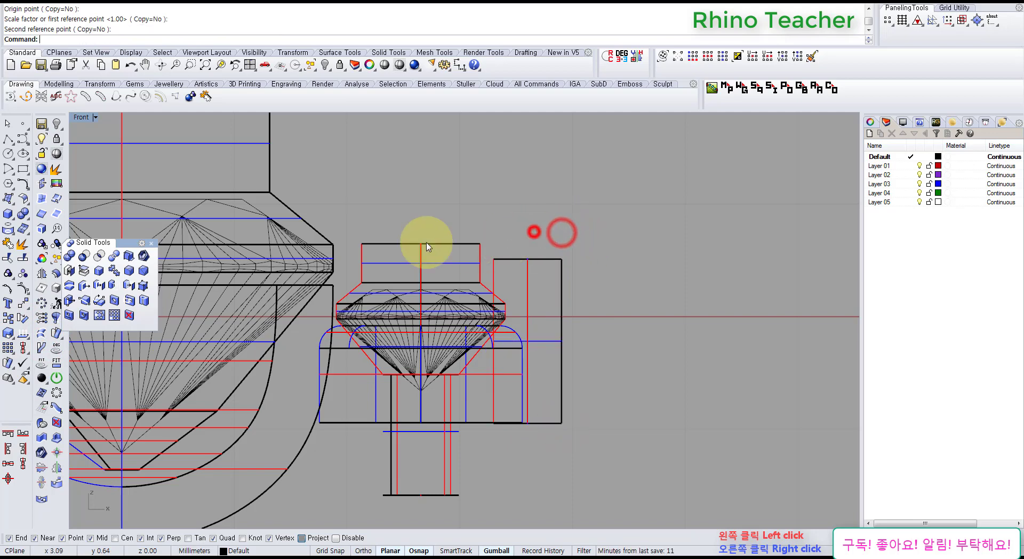
Fillet the pipe's top edge with a radius of 0.25 to form a rounded prong tip.
{"action": "left_click", "coordinate": [129, 270]}
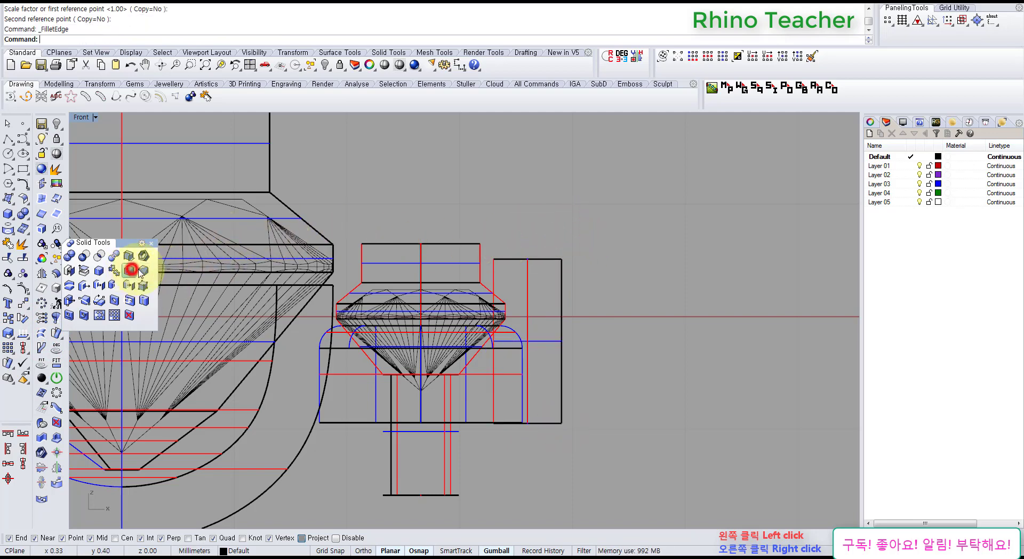
{"action": "scroll", "coordinate": [444, 287], "scroll_direction": "up", "scroll_amount": 5}
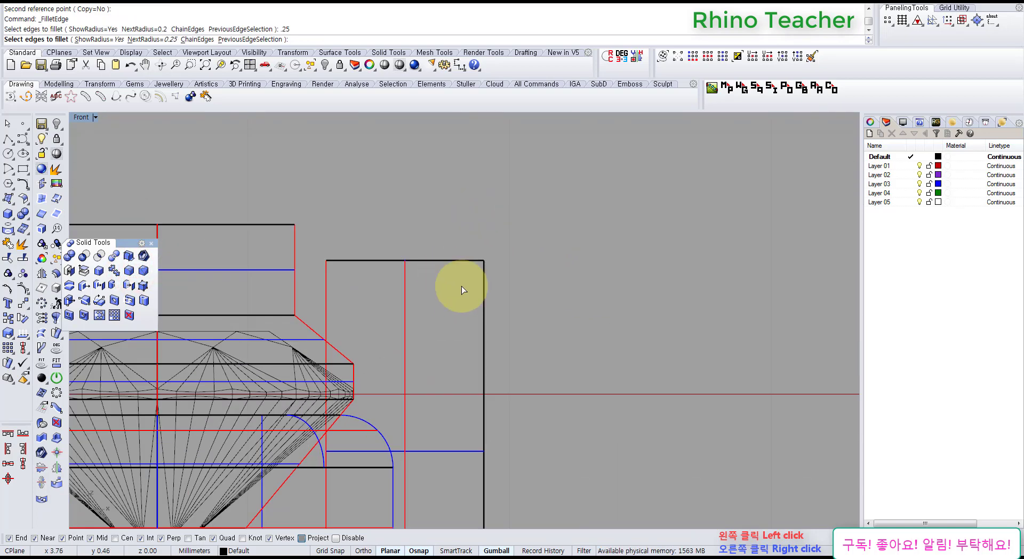
{"action": "left_click", "coordinate": [520, 296]}
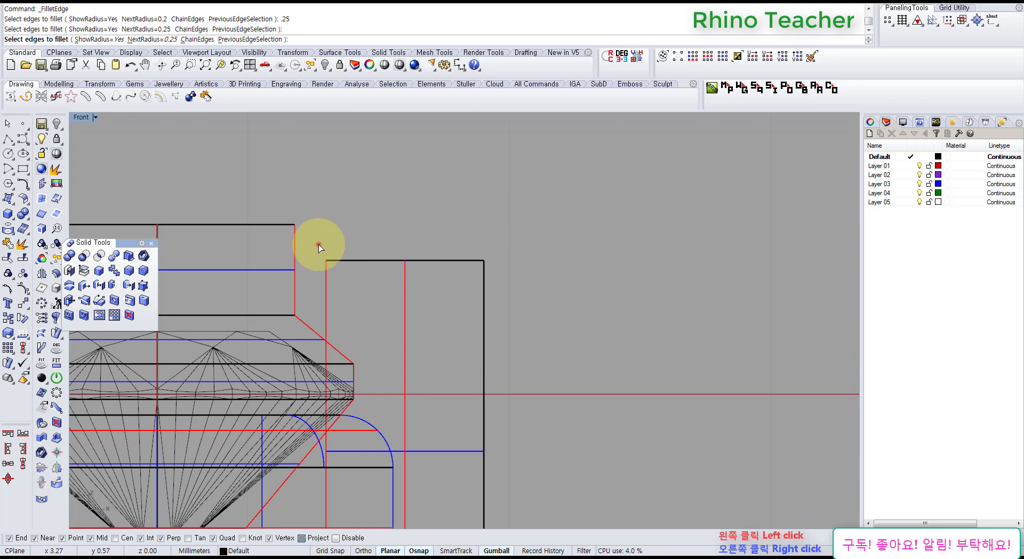
{"action": "left_click_drag", "start_coordinate": [318, 245], "coordinate": [529, 262]}
{"action": "right_click", "coordinate": [531, 260]}
{"action": "right_click", "coordinate": [530, 260]}
{"action": "scroll", "coordinate": [529, 259], "scroll_direction": "down", "scroll_amount": 8}
{"action": "right_click_drag", "start_coordinate": [501, 273], "coordinate": [447, 276]}
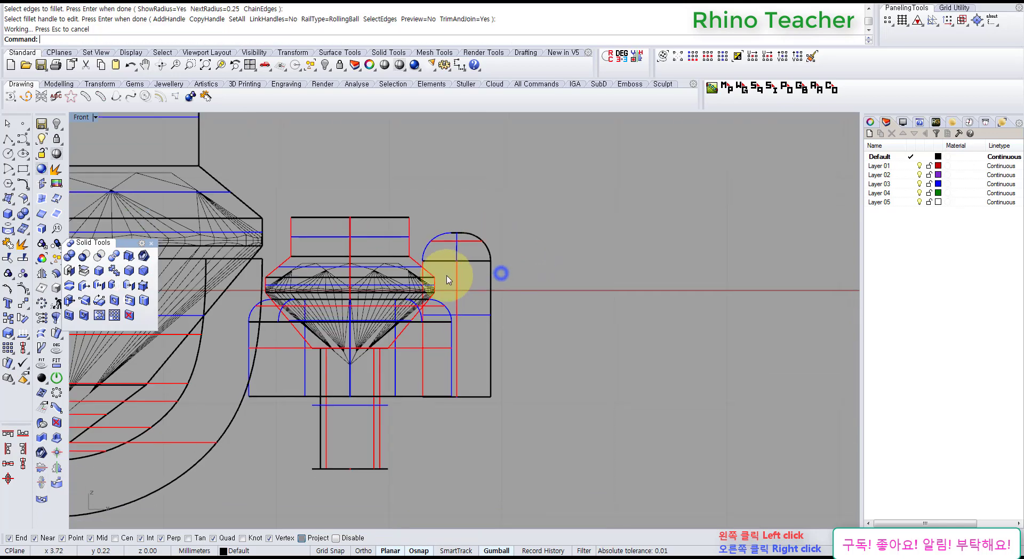
Move the rounded prong up slightly so its base sits a little above the ring's base.
{"action": "scroll", "coordinate": [448, 276], "scroll_direction": "up", "scroll_amount": 6}
{"action": "right_click_drag", "start_coordinate": [544, 276], "coordinate": [572, 255]}
{"action": "left_click_drag", "start_coordinate": [575, 251], "coordinate": [537, 219]}
{"action": "right_click_drag", "start_coordinate": [495, 254], "coordinate": [542, 254]}
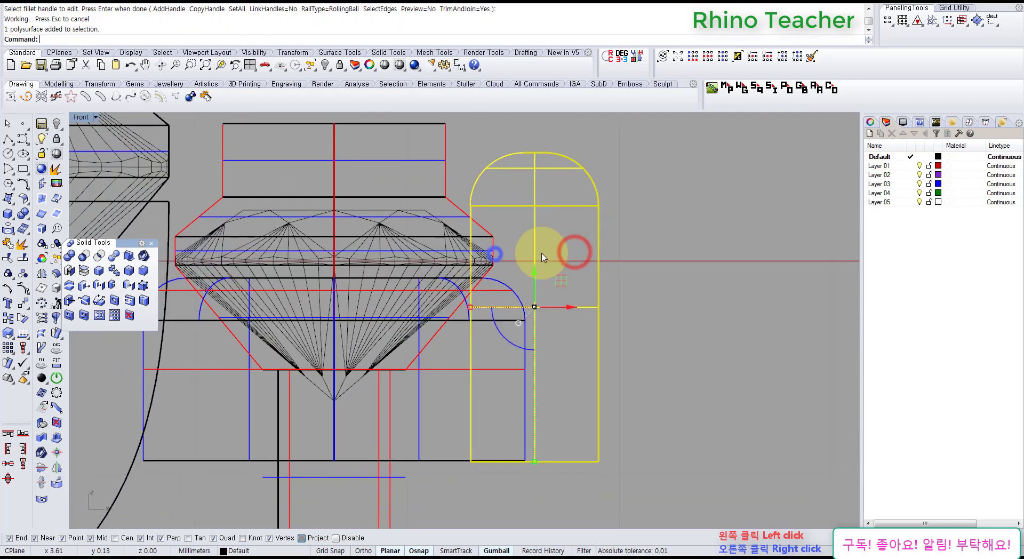
{"action": "left_click_drag", "start_coordinate": [538, 270], "coordinate": [538, 257]}
{"action": "right_click_drag", "start_coordinate": [582, 298], "coordinate": [586, 229]}
{"action": "left_click", "coordinate": [699, 277]}
Open the deformation tools as a floating palette beneath the ring, leaving the prong deselected.
{"action": "right_click_drag", "start_coordinate": [591, 343], "coordinate": [442, 373]}
{"action": "scroll", "coordinate": [464, 388], "scroll_direction": "up", "scroll_amount": 4}
{"action": "scroll", "coordinate": [441, 279], "scroll_direction": "down", "scroll_amount": 3}
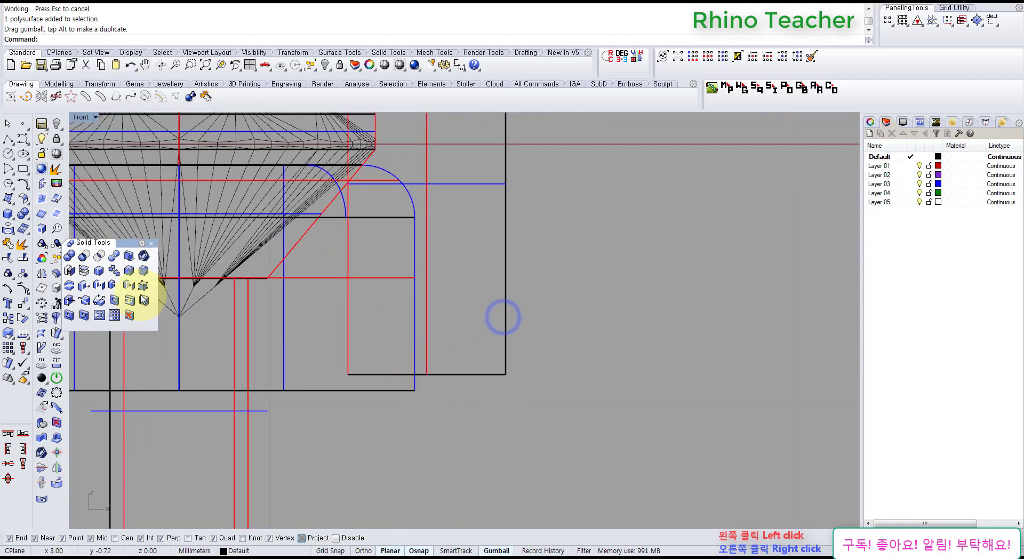
{"action": "left_click_drag", "start_coordinate": [523, 394], "coordinate": [458, 311]}
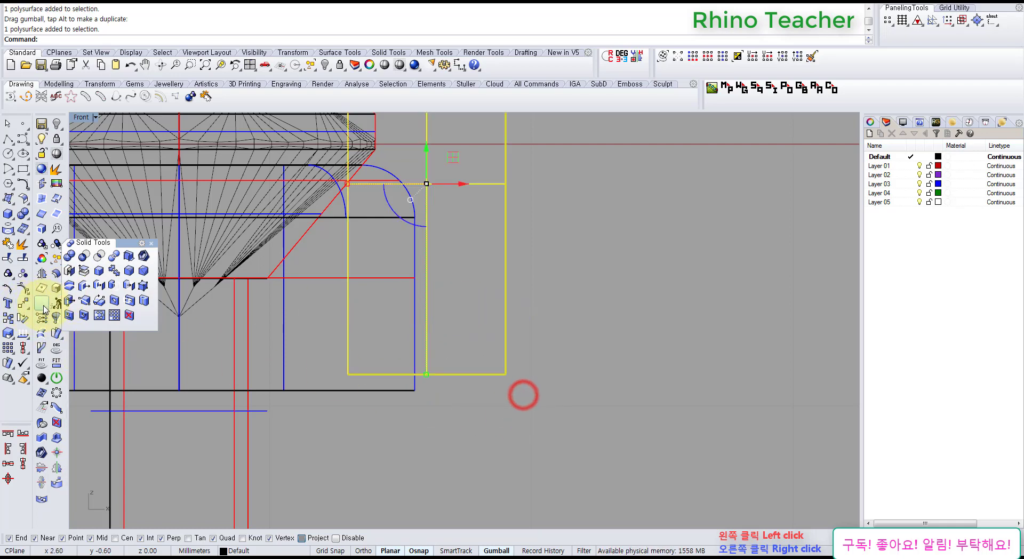
{"action": "left_click", "coordinate": [24, 308]}
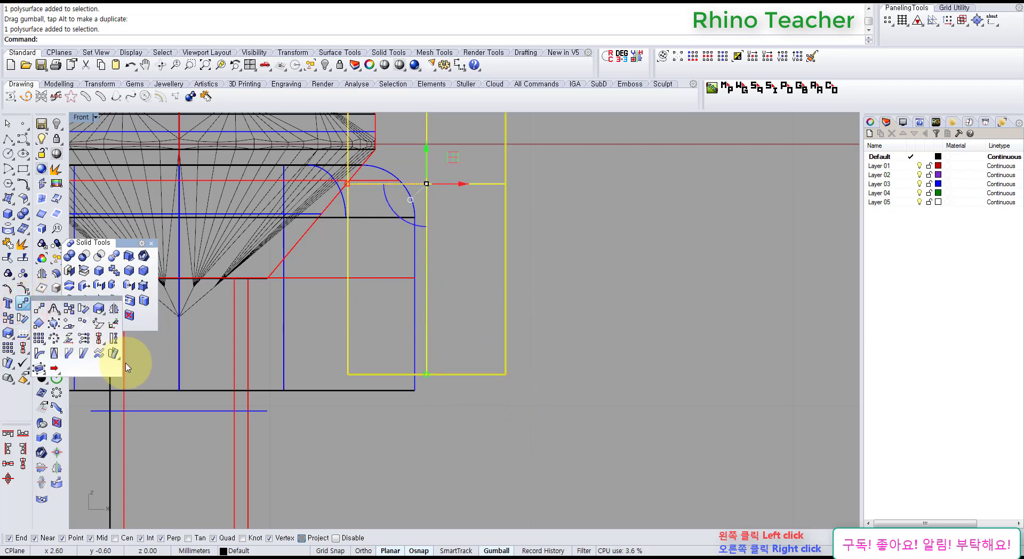
{"action": "left_click", "coordinate": [346, 441]}
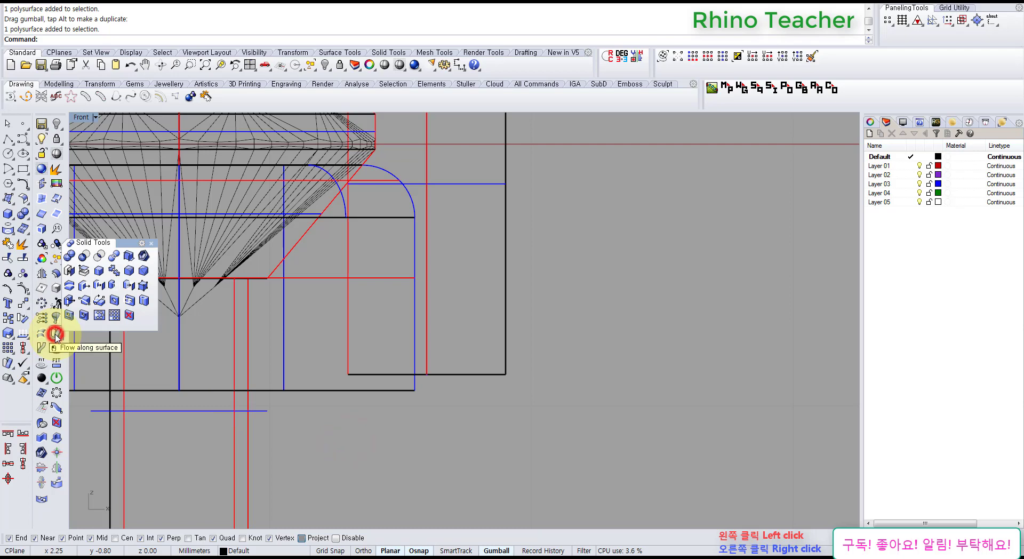
{"action": "left_click", "coordinate": [56, 335]}
{"action": "left_click_drag", "start_coordinate": [105, 330], "coordinate": [188, 426]}
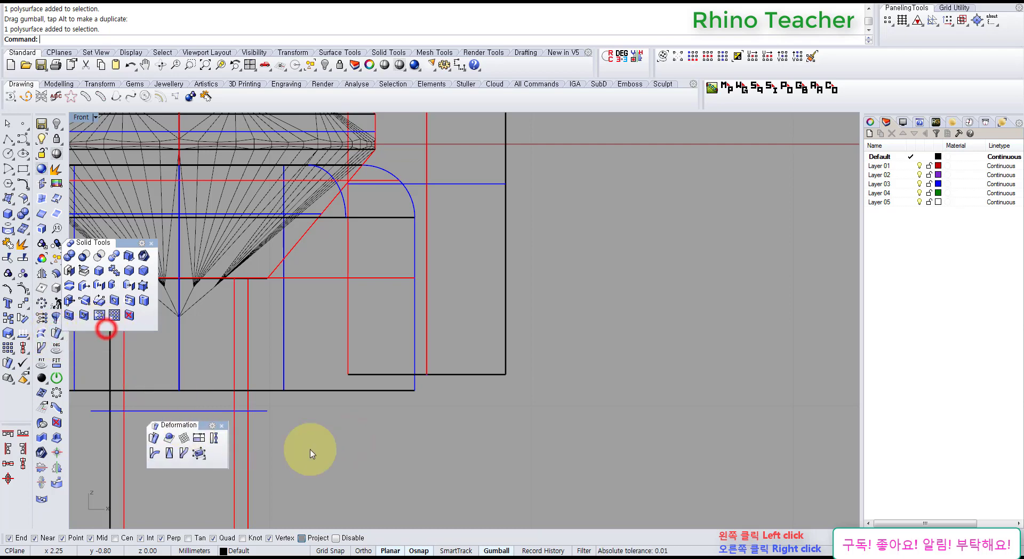
Stretch the rounded prong's lower part downward until its base is level with the ring's base, and close the deformation palette.
{"action": "left_click_drag", "start_coordinate": [526, 405], "coordinate": [458, 318]}
{"action": "left_click", "coordinate": [198, 439]}
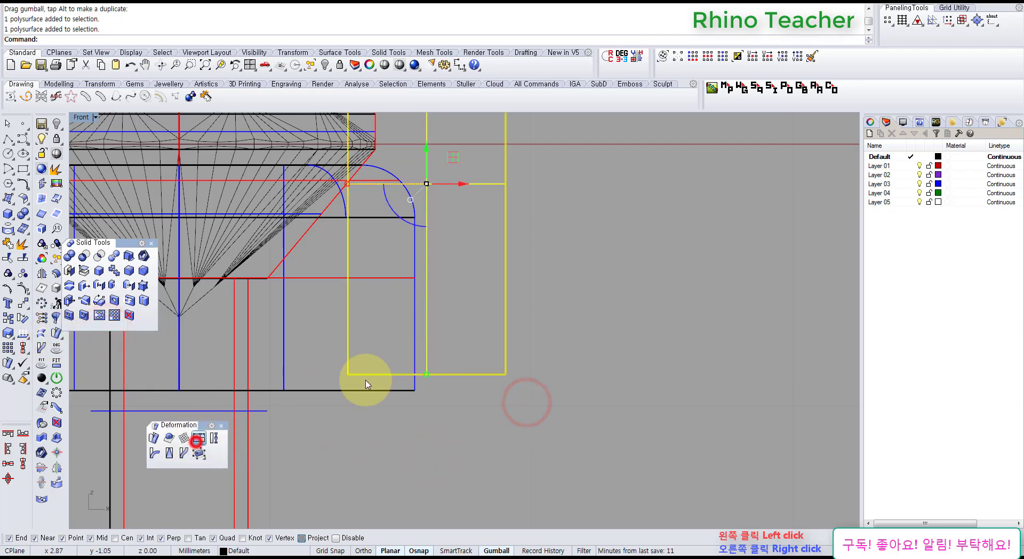
{"action": "left_click", "coordinate": [466, 312]}
{"action": "left_click", "coordinate": [466, 344]}
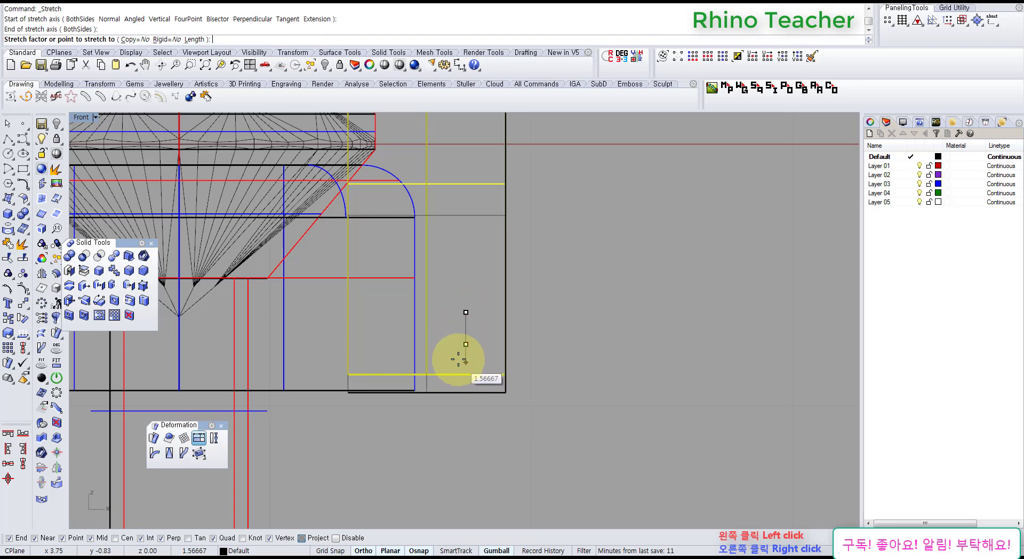
{"action": "left_click", "coordinate": [457, 361]}
{"action": "scroll", "coordinate": [457, 362], "scroll_direction": "down", "scroll_amount": 3}
{"action": "key", "text": "Escape"}
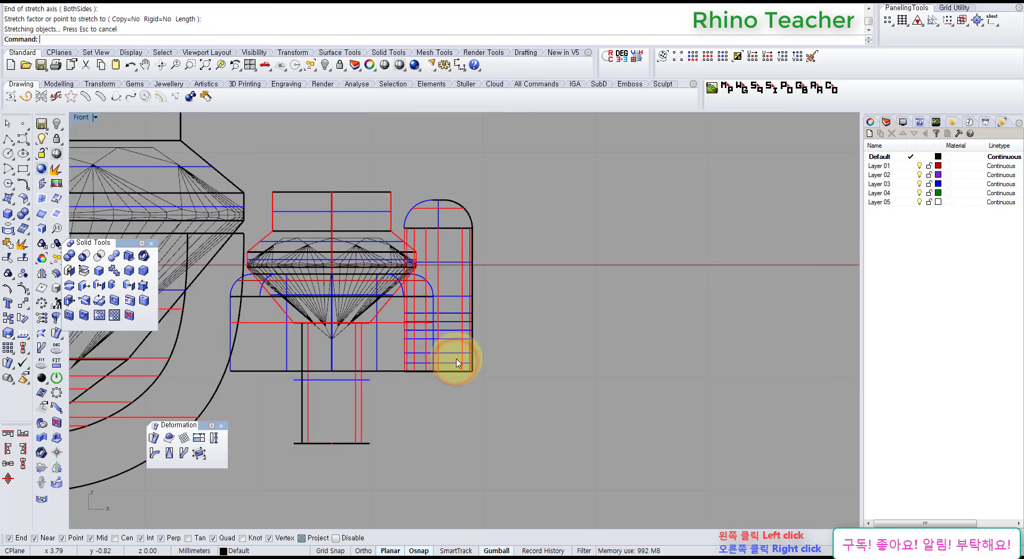
{"action": "left_click", "coordinate": [254, 485]}
{"action": "left_click", "coordinate": [223, 426]}
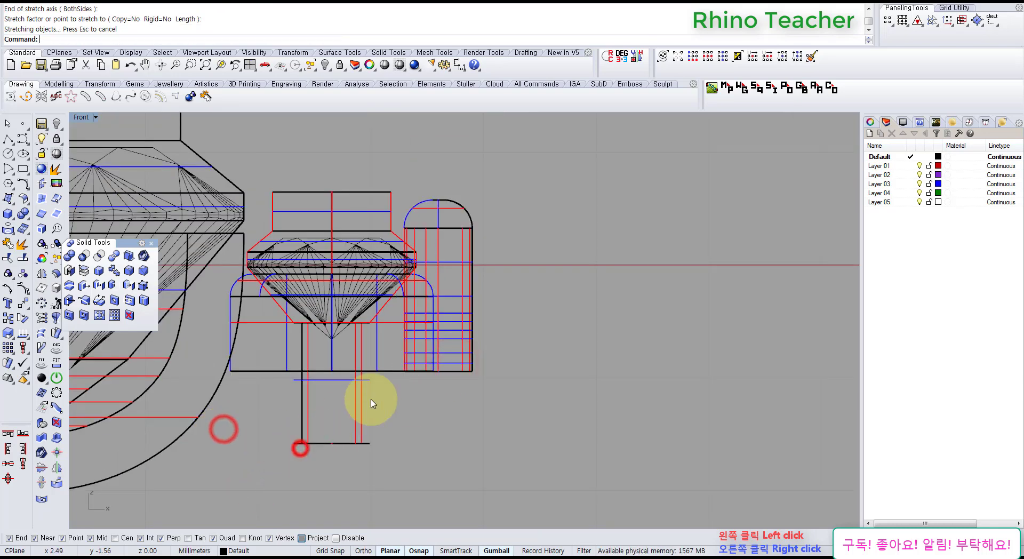
Try a polar array of the small ring and its prong in the Top view, with 10 items over 360 degrees around the origin.
{"action": "left_click", "coordinate": [479, 340]}
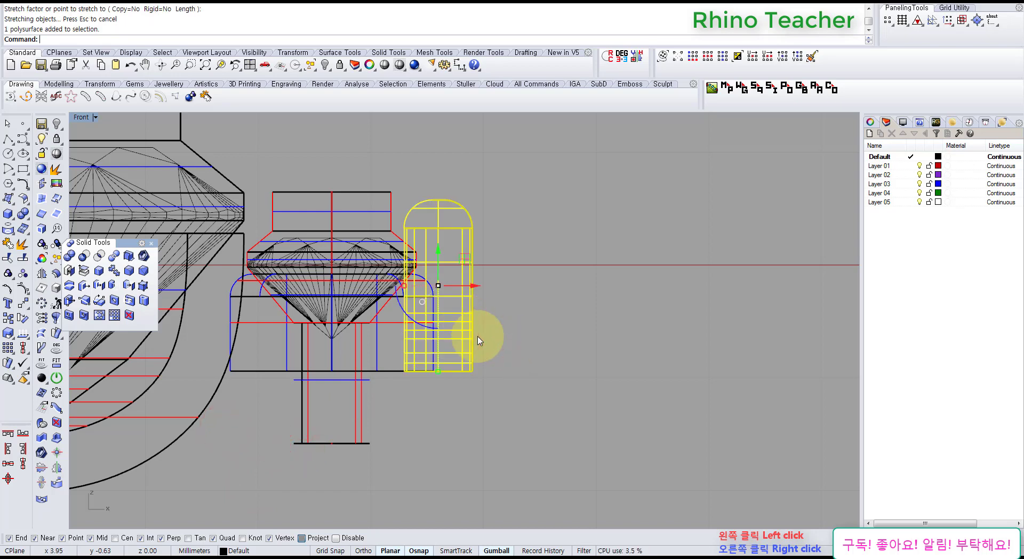
{"action": "scroll", "coordinate": [488, 277], "scroll_direction": "down", "scroll_amount": 3}
{"action": "key", "text": "ctrl+F1"}
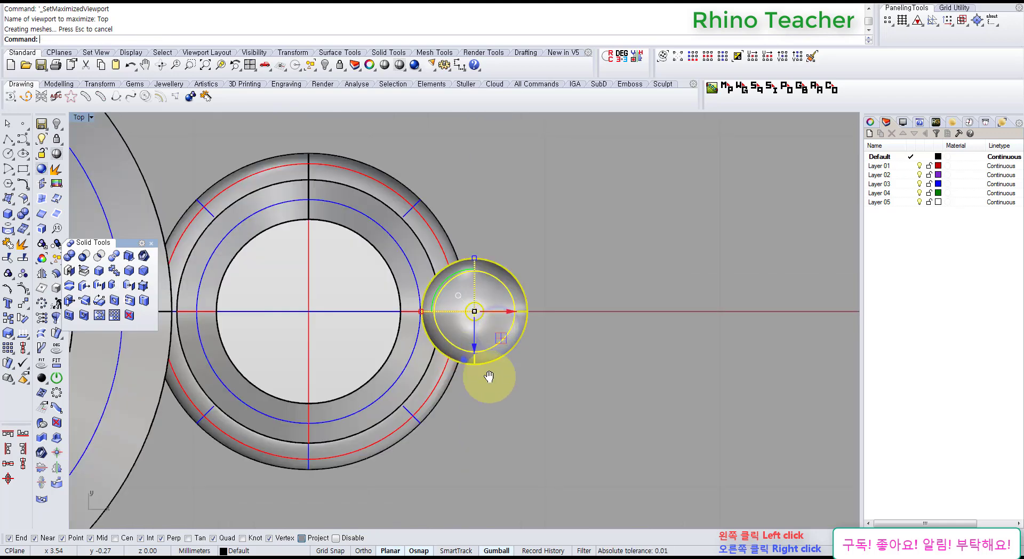
{"action": "scroll", "coordinate": [552, 316], "scroll_direction": "down", "scroll_amount": 4}
{"action": "left_click", "coordinate": [622, 401]}
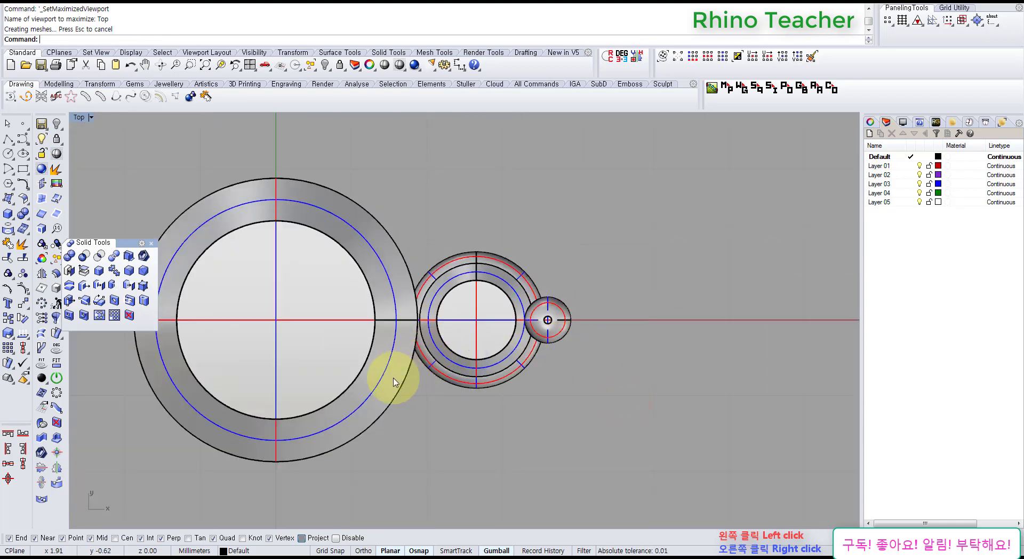
{"action": "left_click", "coordinate": [533, 367]}
{"action": "left_click", "coordinate": [555, 341], "text": "shift"}
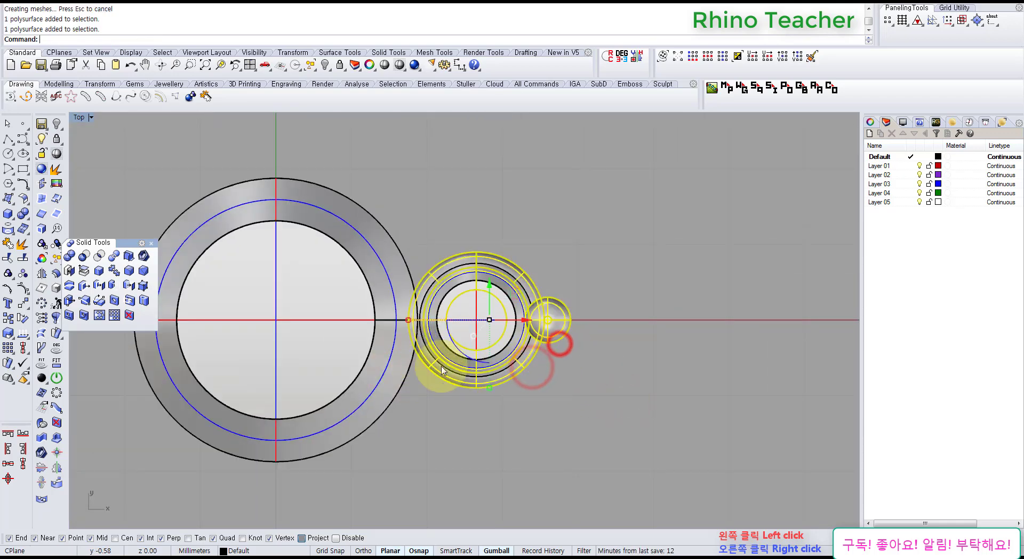
{"action": "right_click_drag", "start_coordinate": [374, 368], "coordinate": [451, 341]}
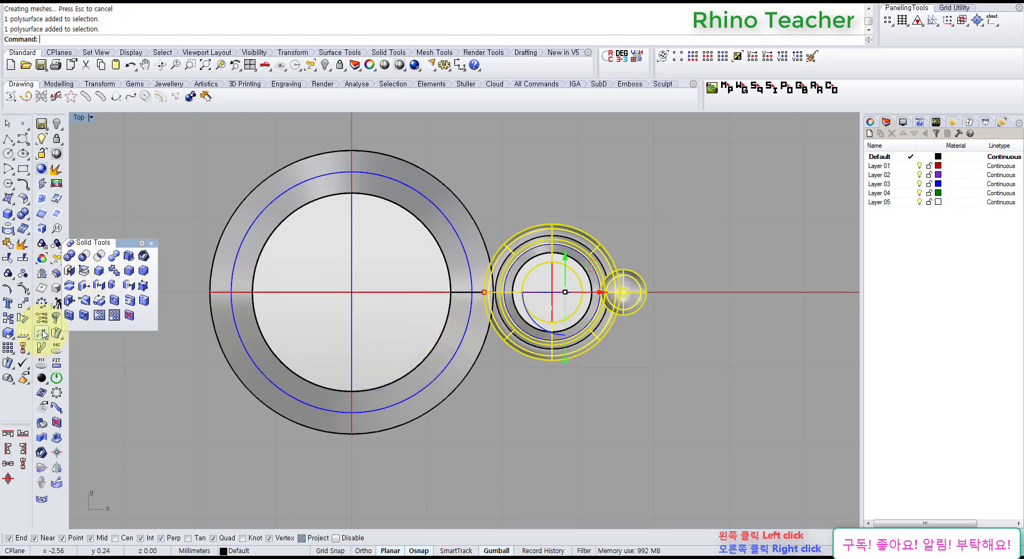
{"action": "right_click_drag", "start_coordinate": [329, 249], "coordinate": [404, 274]}
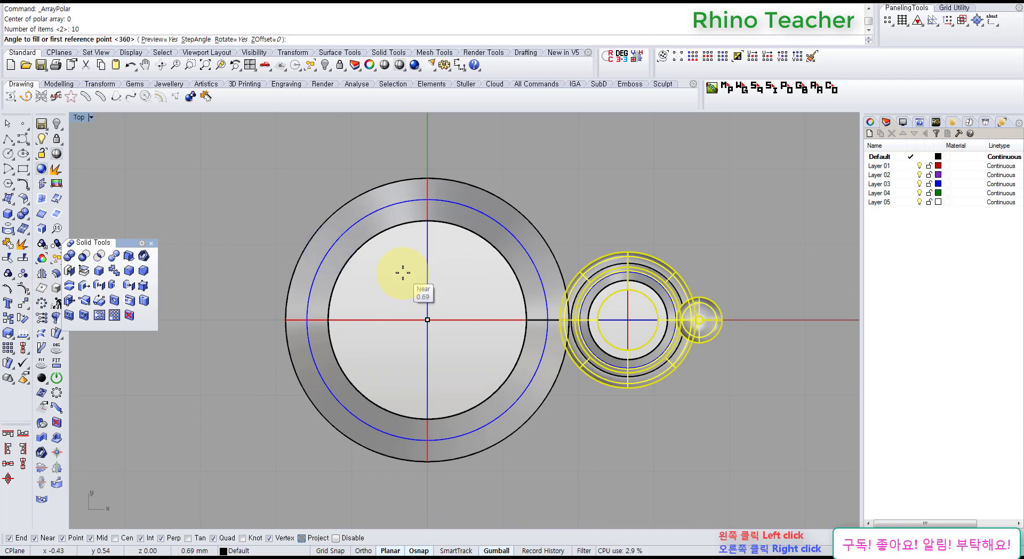
{"action": "key", "text": "Return"}
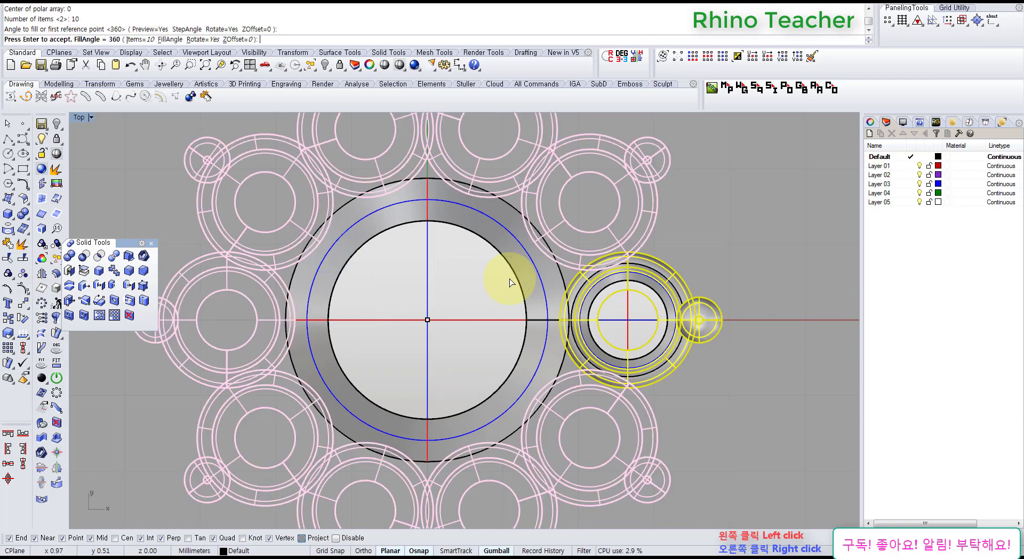
{"action": "right_click_drag", "start_coordinate": [585, 222], "coordinate": [515, 308]}
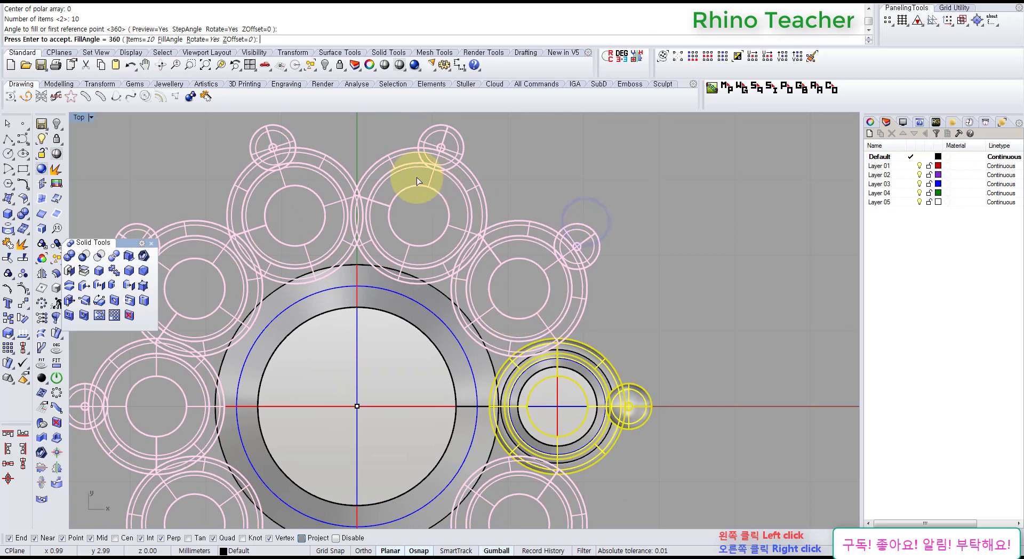
{"action": "right_click_drag", "start_coordinate": [571, 407], "coordinate": [580, 313]}
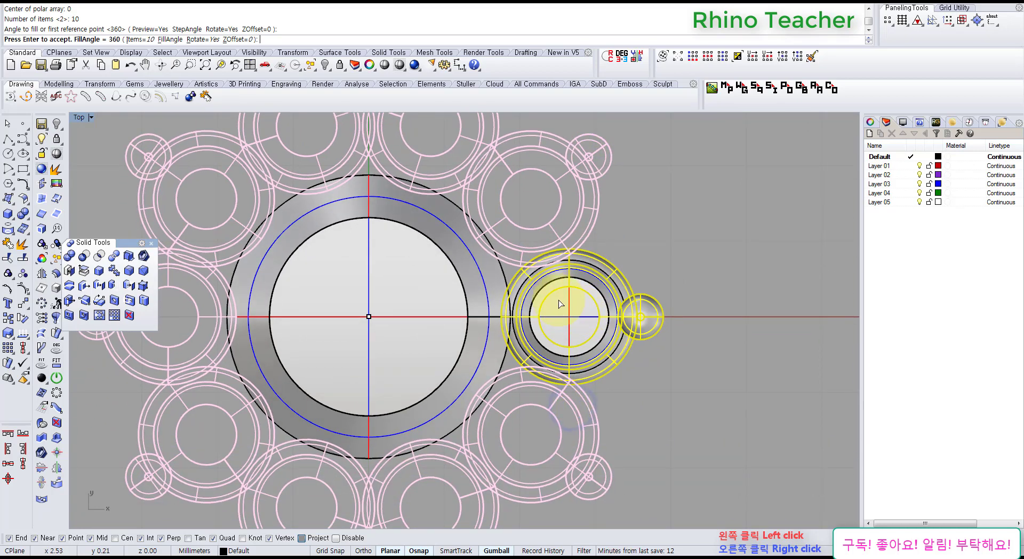
{"action": "key", "text": "Return"}
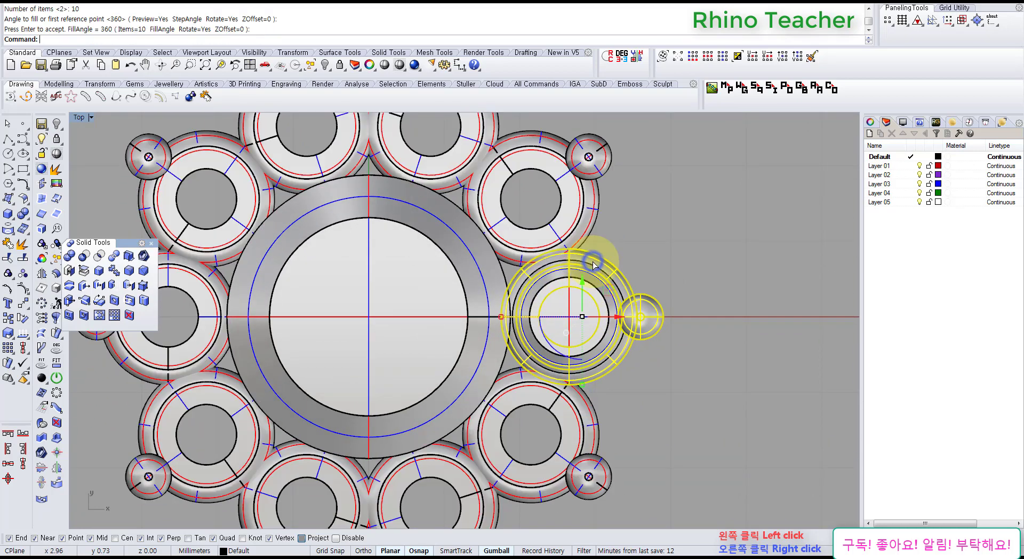
Inspect the arrayed rings and prongs closely in the Perspective view and undo the polar array.
{"action": "left_click", "coordinate": [639, 225]}
{"action": "key", "text": "ctrl+F4"}
{"action": "right_click_drag", "start_coordinate": [606, 256], "coordinate": [525, 255]}
{"action": "scroll", "coordinate": [526, 254], "scroll_direction": "up", "scroll_amount": 5}
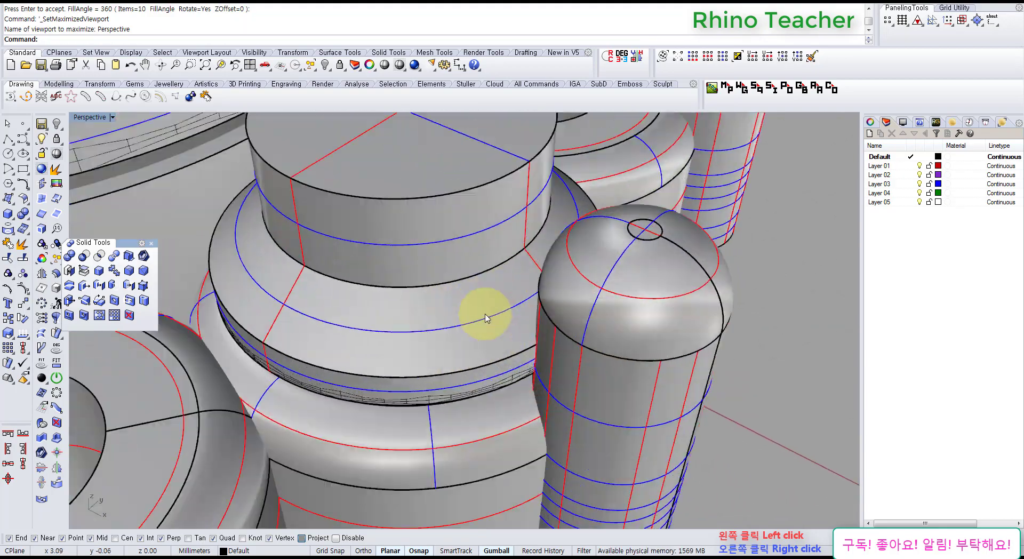
{"action": "left_click", "coordinate": [472, 349]}
{"action": "scroll", "coordinate": [471, 350], "scroll_direction": "down", "scroll_amount": 5}
{"action": "right_click_drag", "start_coordinate": [470, 359], "coordinate": [534, 299]}
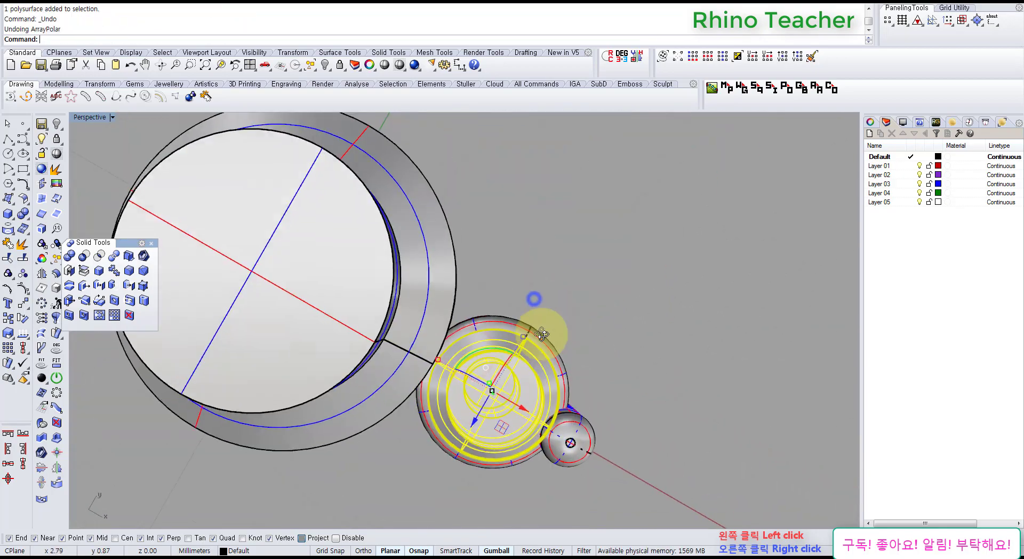
{"action": "key", "text": "ctrl+z"}
Set the small gem cutter's display colour to red.
{"action": "left_click", "coordinate": [650, 324]}
{"action": "right_click_drag", "start_coordinate": [650, 325], "coordinate": [539, 359]}
{"action": "left_click", "coordinate": [506, 230]}
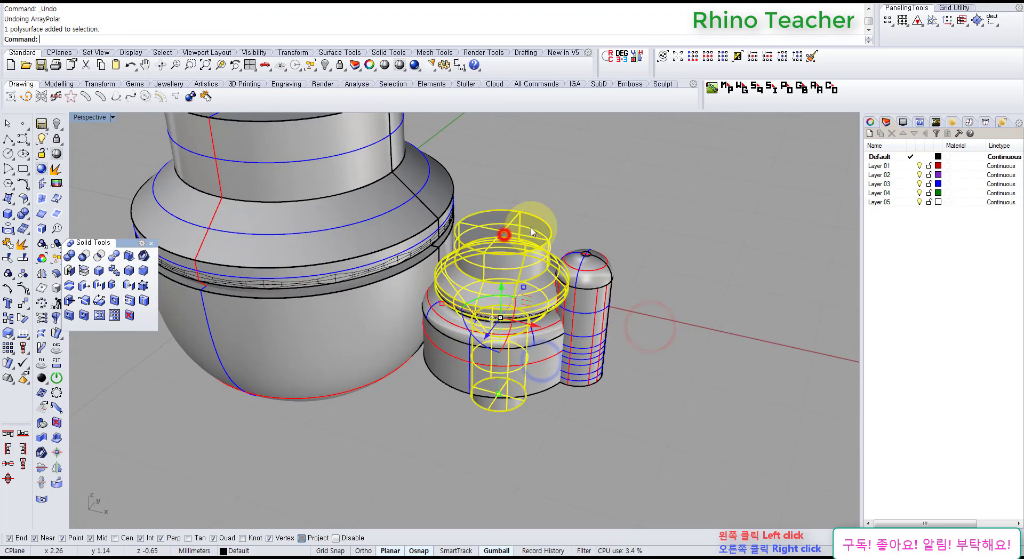
{"action": "right_click_drag", "start_coordinate": [588, 268], "coordinate": [779, 200]}
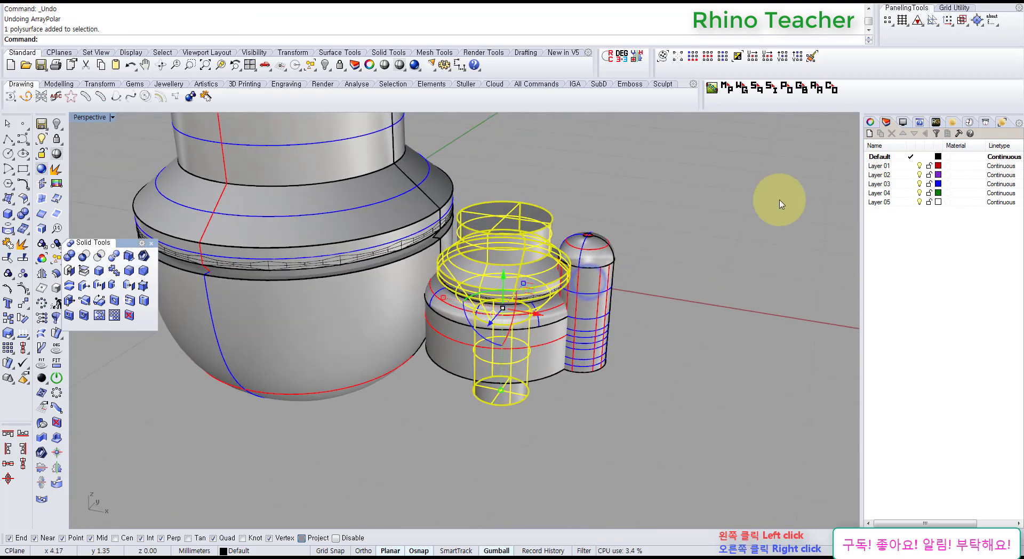
{"action": "left_click", "coordinate": [871, 123]}
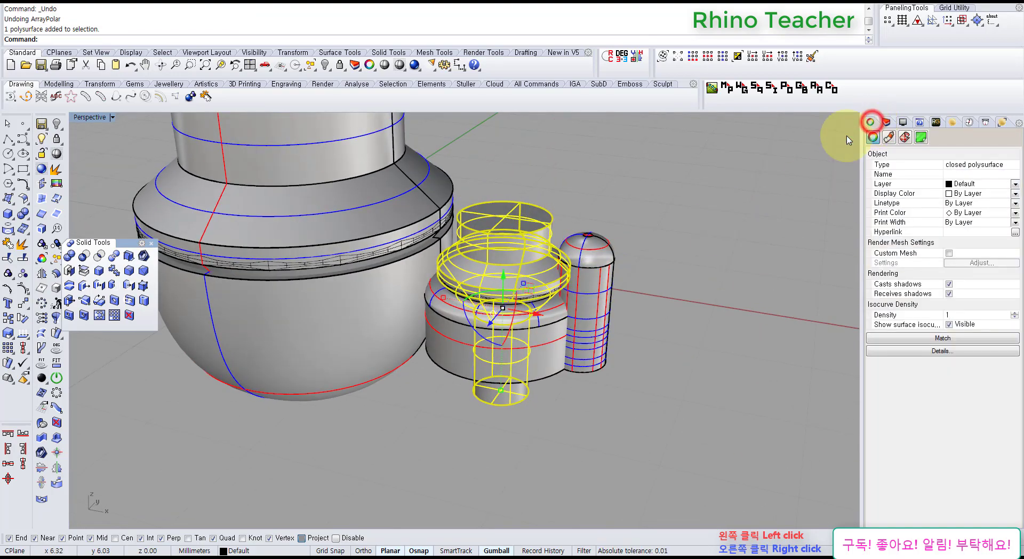
{"action": "left_click", "coordinate": [968, 194]}
{"action": "left_click", "coordinate": [975, 236]}
{"action": "left_click", "coordinate": [763, 281]}
Set the large centre gem cutter's display colour to red, leaving nothing selected.
{"action": "left_click", "coordinate": [603, 269]}
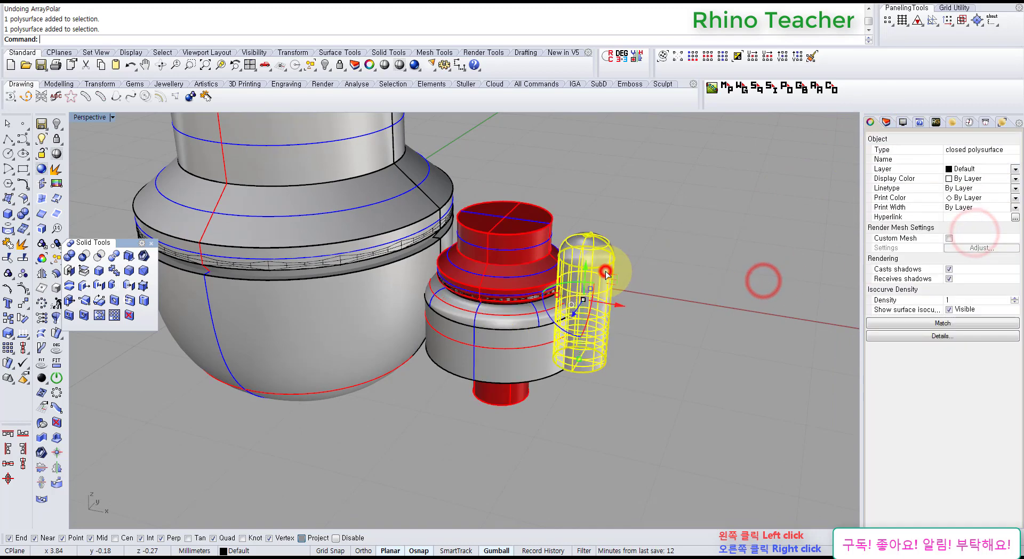
{"action": "left_click", "coordinate": [711, 263]}
{"action": "left_click", "coordinate": [373, 167]}
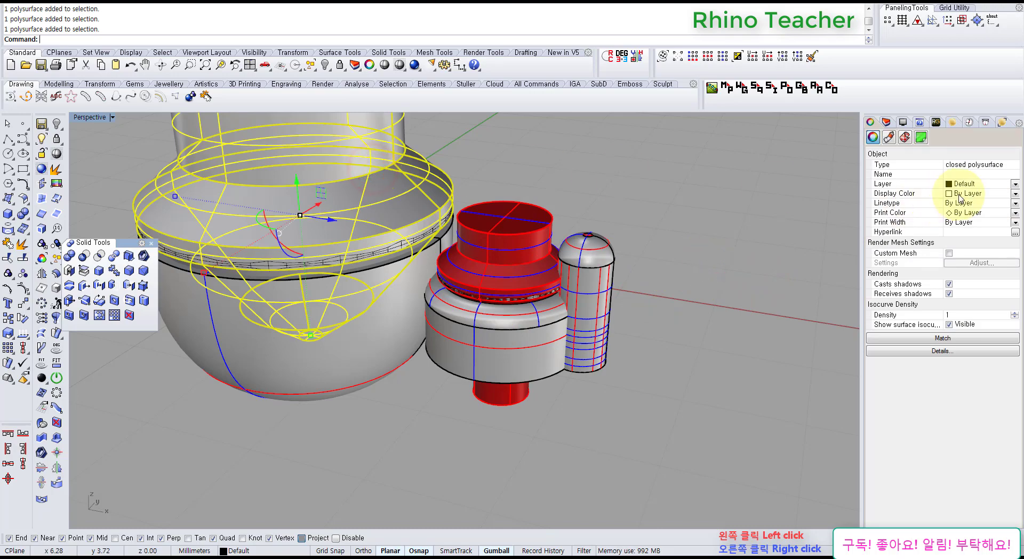
{"action": "left_click", "coordinate": [960, 195]}
{"action": "left_click", "coordinate": [984, 235]}
{"action": "left_click", "coordinate": [777, 274]}
{"action": "right_click_drag", "start_coordinate": [643, 225], "coordinate": [599, 245]}
{"action": "left_click", "coordinate": [550, 293]}
{"action": "left_click", "coordinate": [715, 322]}
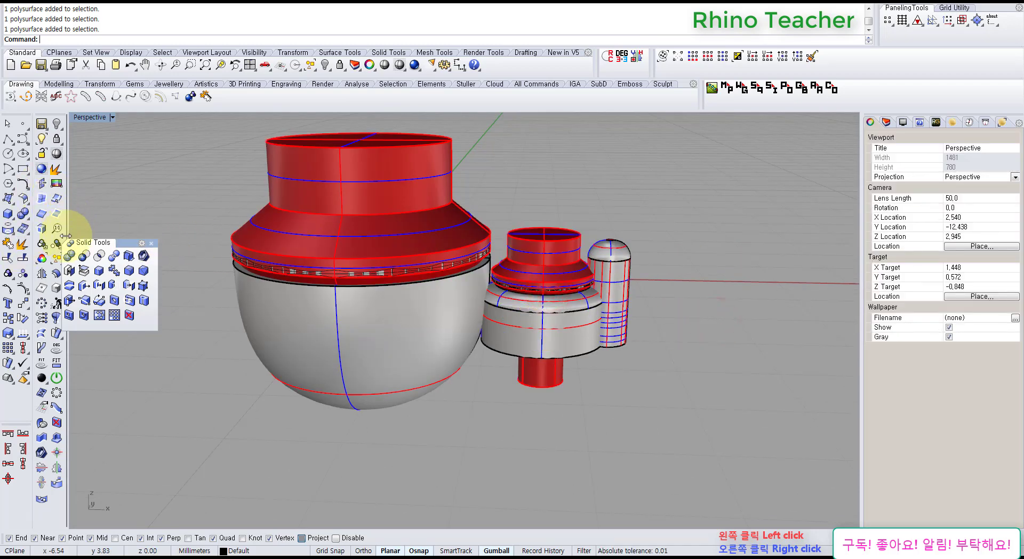
Select all meshes to check the gems inside the settings and clear the selection.
{"action": "left_click", "coordinate": [57, 259]}
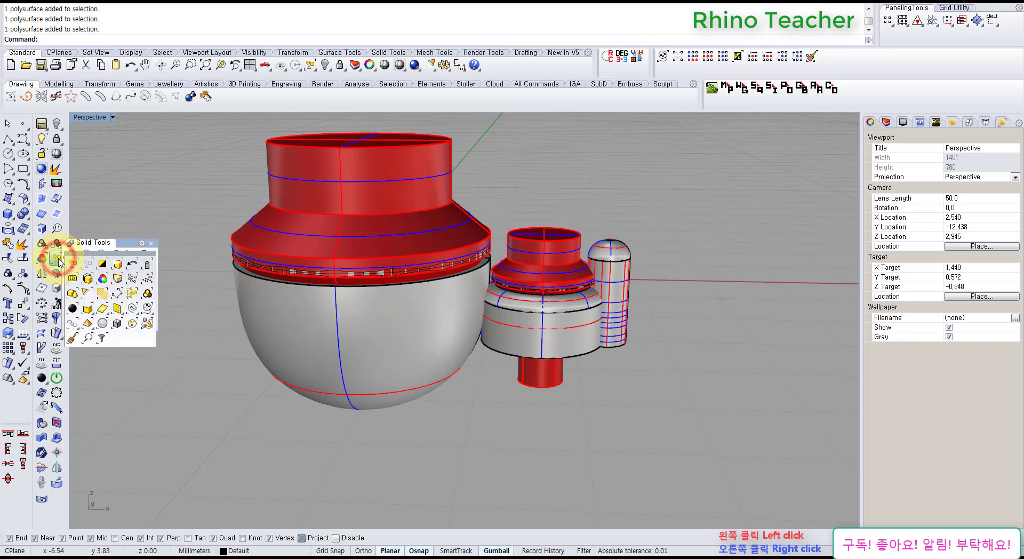
{"action": "left_click", "coordinate": [119, 310]}
{"action": "left_click", "coordinate": [634, 154]}
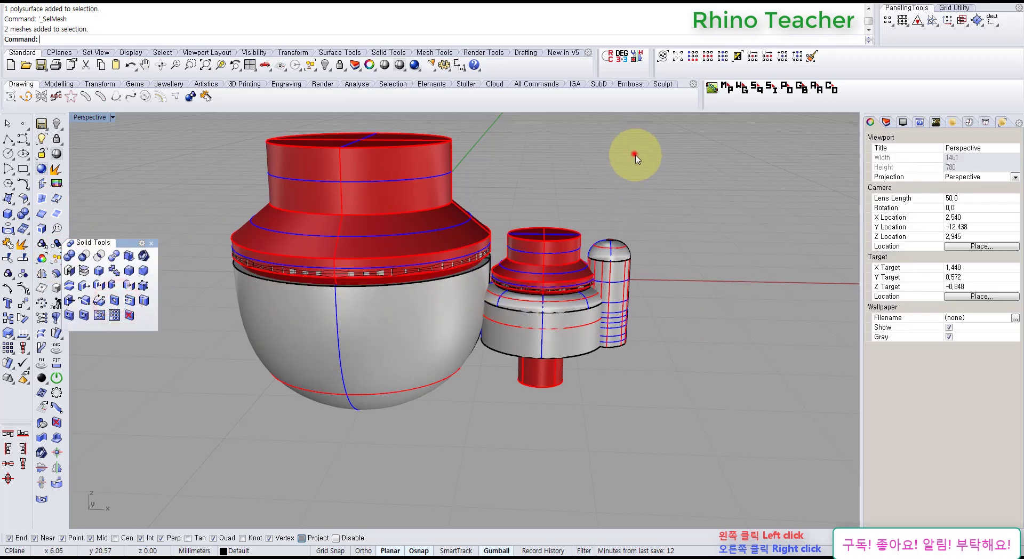
Polar-array the small gem with its cutter, ring and prong in the Top view, using 10 items over 360 degrees around the origin.
{"action": "right_click_drag", "start_coordinate": [595, 197], "coordinate": [581, 322]}
{"action": "left_click", "coordinate": [570, 375]}
{"action": "left_click_drag", "start_coordinate": [663, 420], "coordinate": [567, 377]}
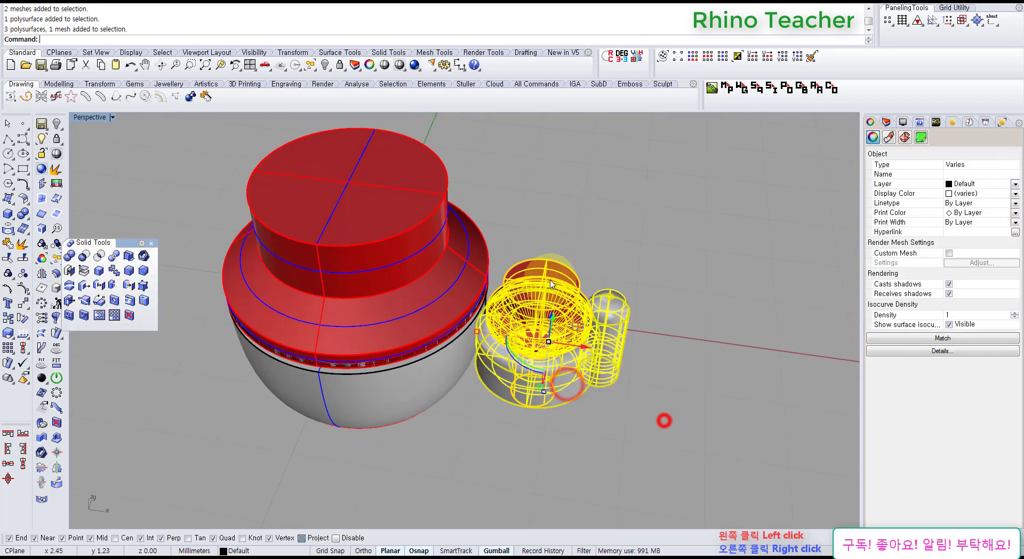
{"action": "right_click_drag", "start_coordinate": [582, 293], "coordinate": [586, 365]}
{"action": "key", "text": "ctrl+F1"}
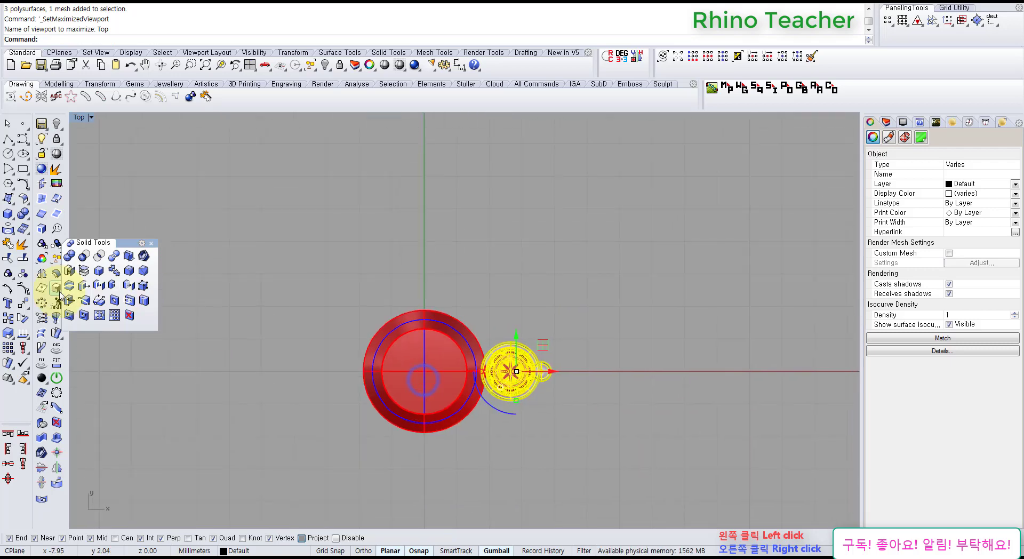
{"action": "left_click", "coordinate": [42, 305]}
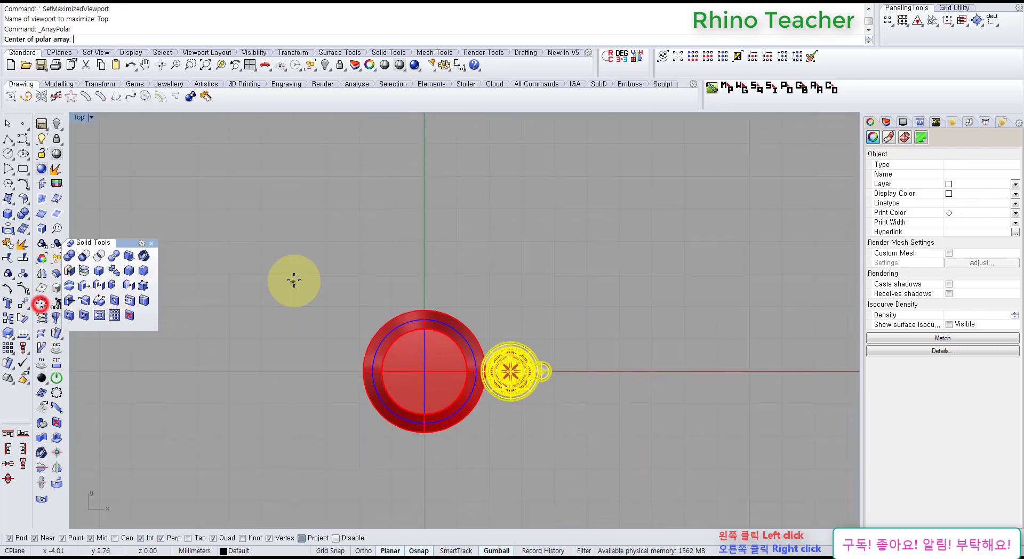
{"action": "type", "text": "10"}
{"action": "key", "text": "Return"}
{"action": "key", "text": "Return"}
{"action": "key", "text": "Return"}
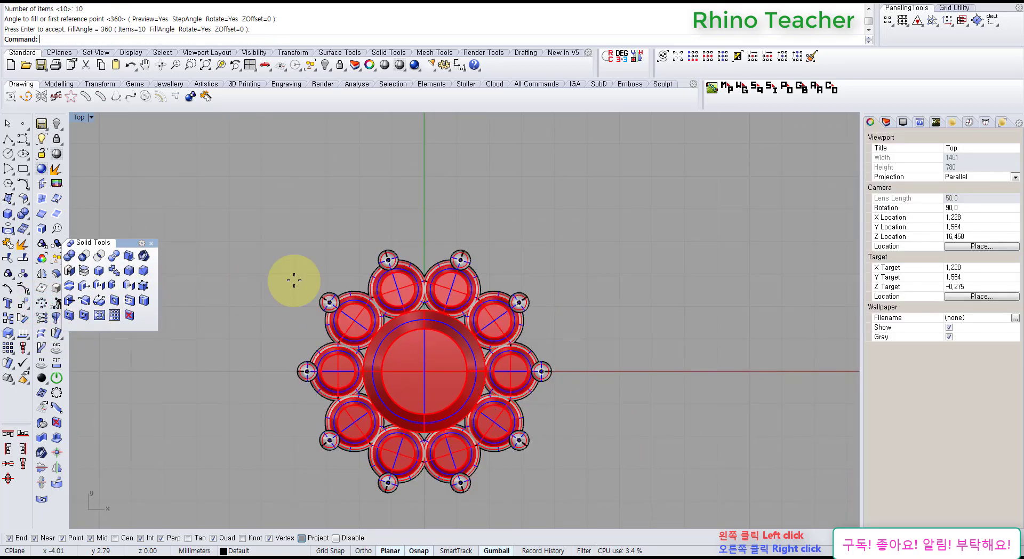
Copy the outer prong lying on the positive X axis to the empty area just below the flower.
{"action": "right_click_drag", "start_coordinate": [498, 308], "coordinate": [478, 265]}
{"action": "scroll", "coordinate": [394, 395], "scroll_direction": "up", "scroll_amount": 5}
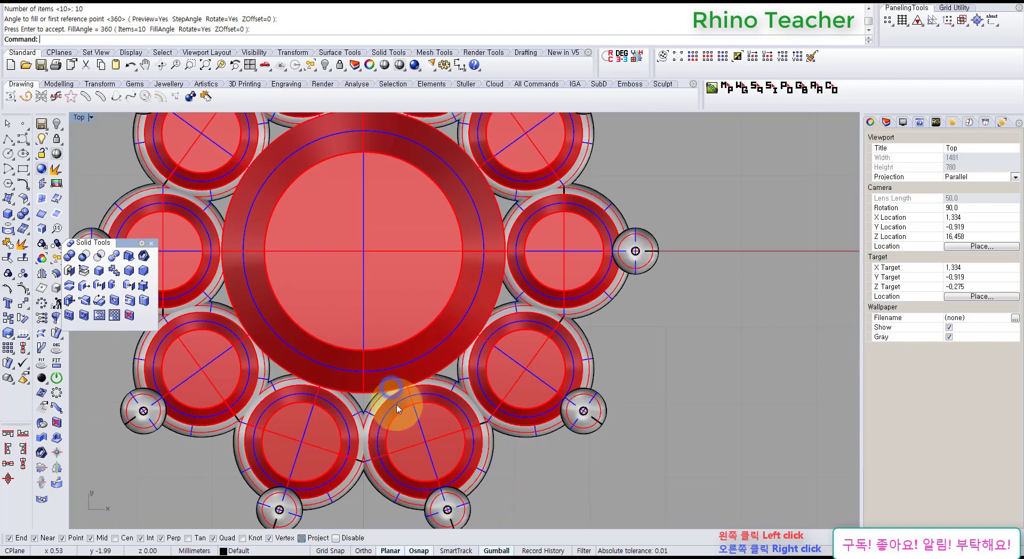
{"action": "right_click_drag", "start_coordinate": [515, 391], "coordinate": [555, 335]}
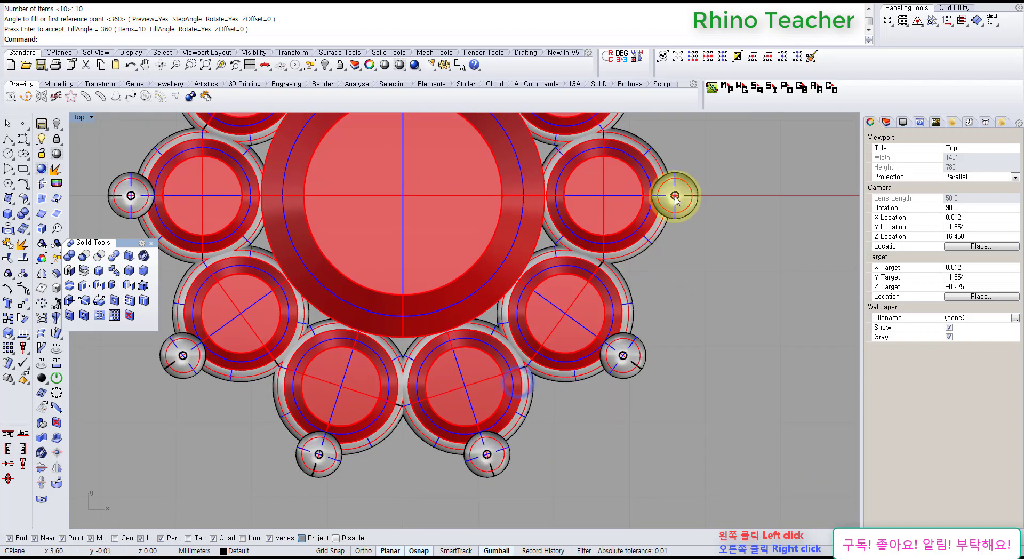
{"action": "left_click", "coordinate": [675, 197]}
{"action": "left_click", "coordinate": [11, 320]}
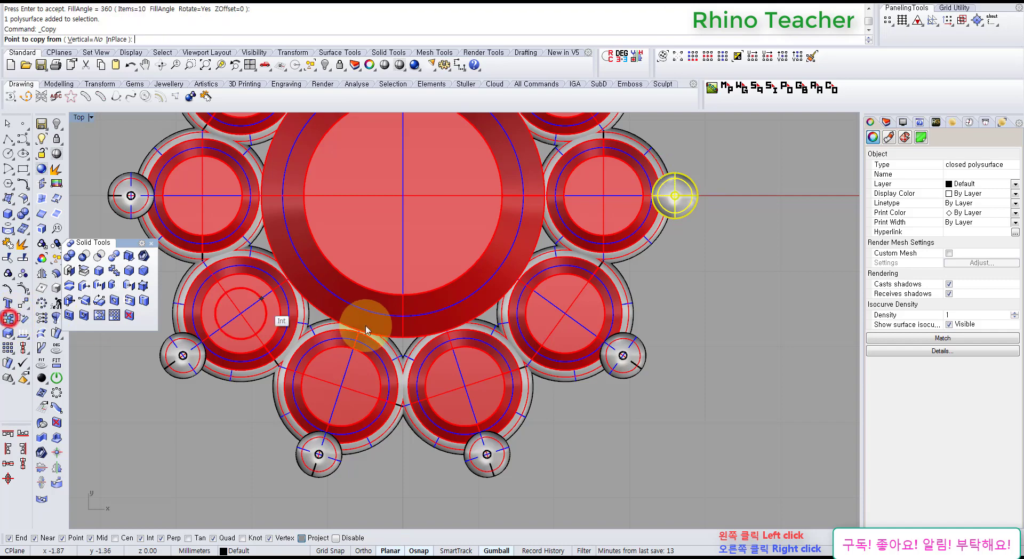
{"action": "scroll", "coordinate": [605, 239], "scroll_direction": "down", "scroll_amount": 5}
{"action": "right_click_drag", "start_coordinate": [659, 230], "coordinate": [590, 270]}
{"action": "left_click", "coordinate": [590, 271]}
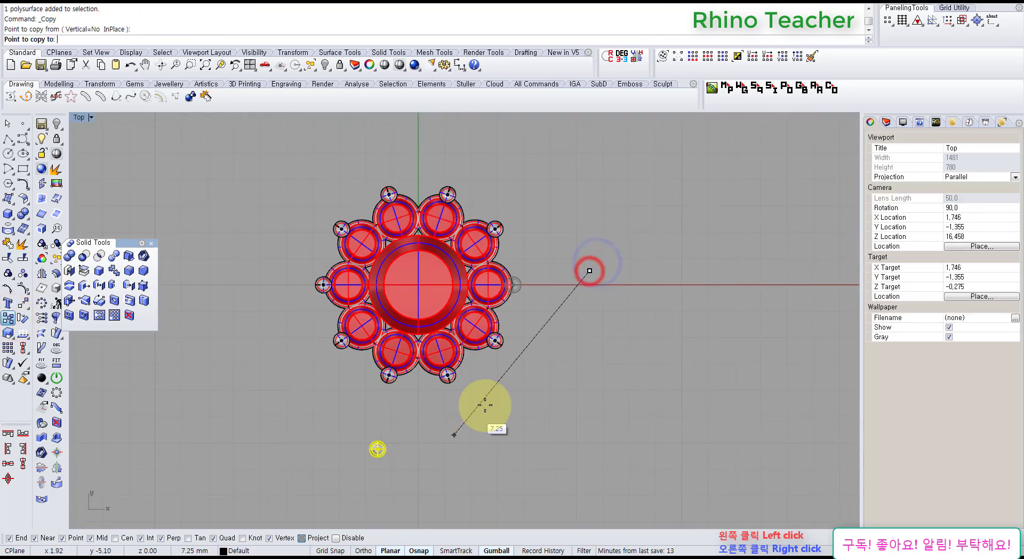
{"action": "left_click", "coordinate": [501, 394]}
{"action": "right_click", "coordinate": [499, 365]}
{"action": "left_click", "coordinate": [529, 393]}
Align the copied prong by its vertical centre to point 0 so it sits on the flower's vertical axis.
{"action": "left_click", "coordinate": [425, 408]}
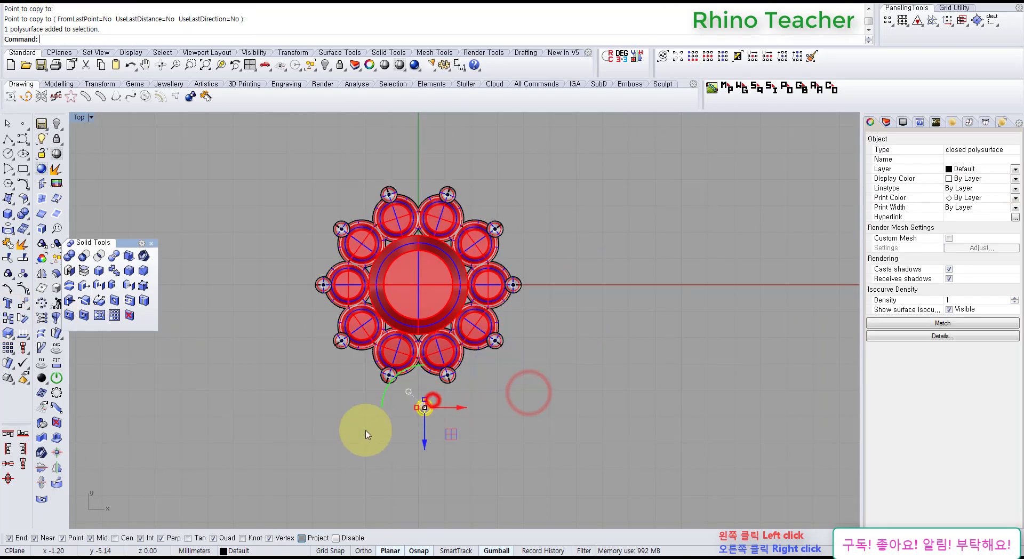
{"action": "left_click", "coordinate": [22, 463]}
{"action": "type", "text": "0"}
{"action": "key", "text": "Return"}
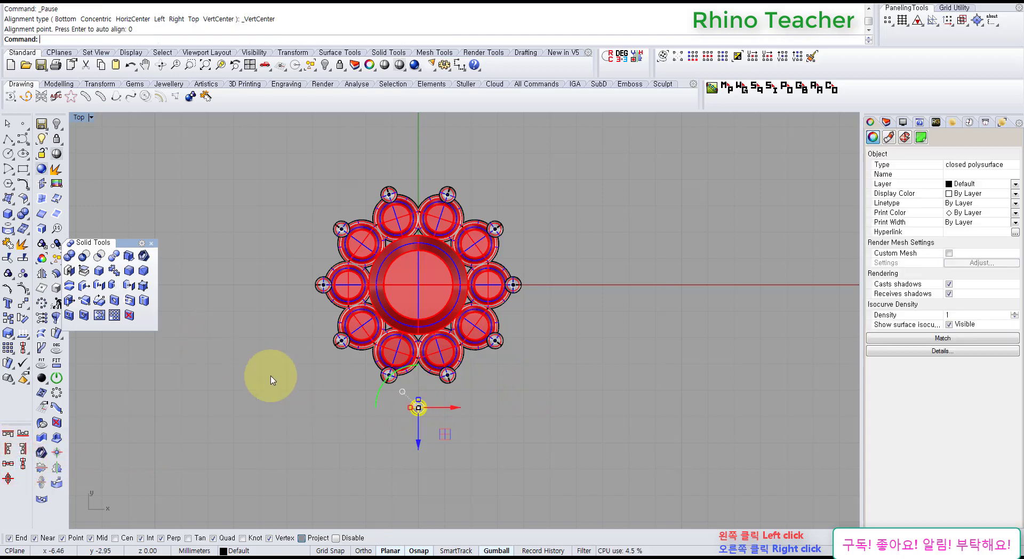
Move the copied prong up the axis into the gap between the two lowest small settings and the large centre setting.
{"action": "left_click_drag", "start_coordinate": [421, 396], "coordinate": [420, 394]}
{"action": "scroll", "coordinate": [416, 379], "scroll_direction": "up", "scroll_amount": 10}
{"action": "left_click_drag", "start_coordinate": [446, 353], "coordinate": [447, 375]}
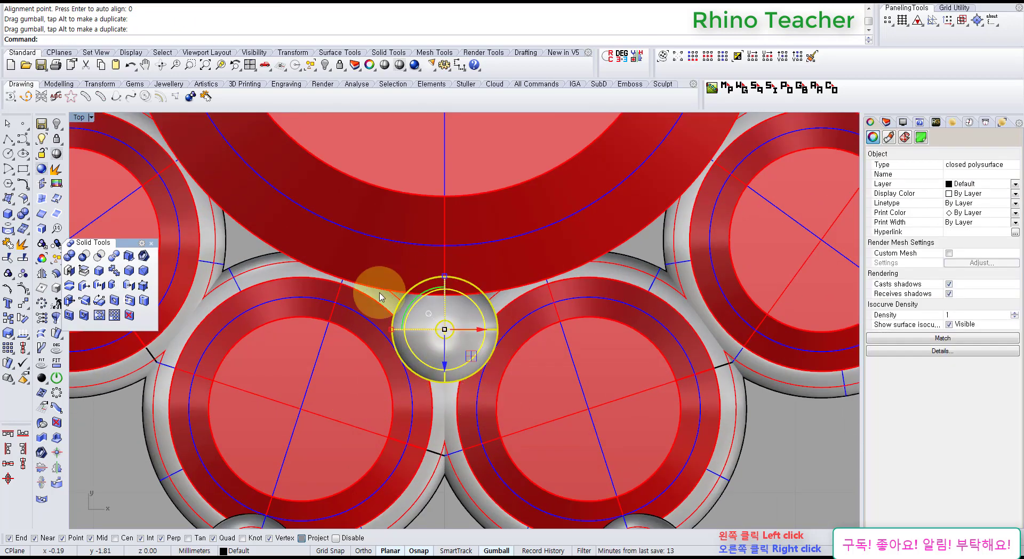
Raise the copied prong vertically in the Perspective view so its domed tip stands well above the small outer settings.
{"action": "right_click_drag", "start_coordinate": [487, 376], "coordinate": [452, 388]}
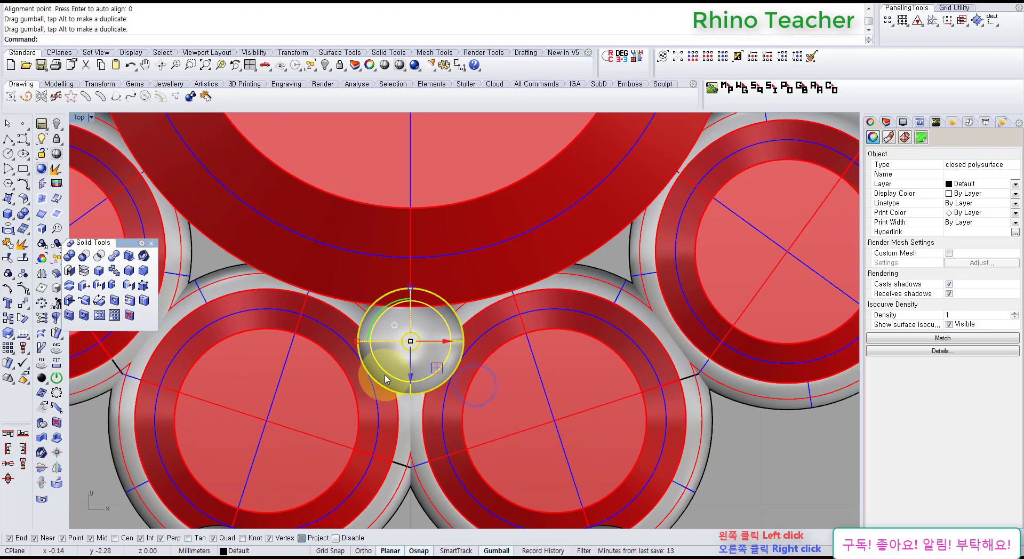
{"action": "key", "text": "ctrl+F4"}
{"action": "right_click_drag", "start_coordinate": [503, 328], "coordinate": [486, 312]}
{"action": "scroll", "coordinate": [434, 323], "scroll_direction": "up", "scroll_amount": 7}
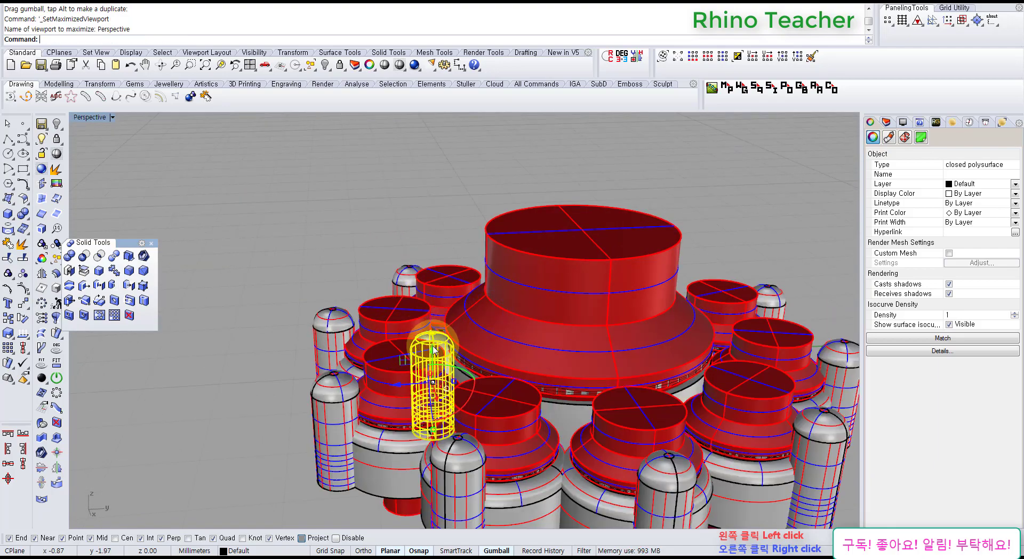
{"action": "left_click_drag", "start_coordinate": [434, 350], "coordinate": [431, 314]}
{"action": "right_click_drag", "start_coordinate": [462, 331], "coordinate": [431, 299]}
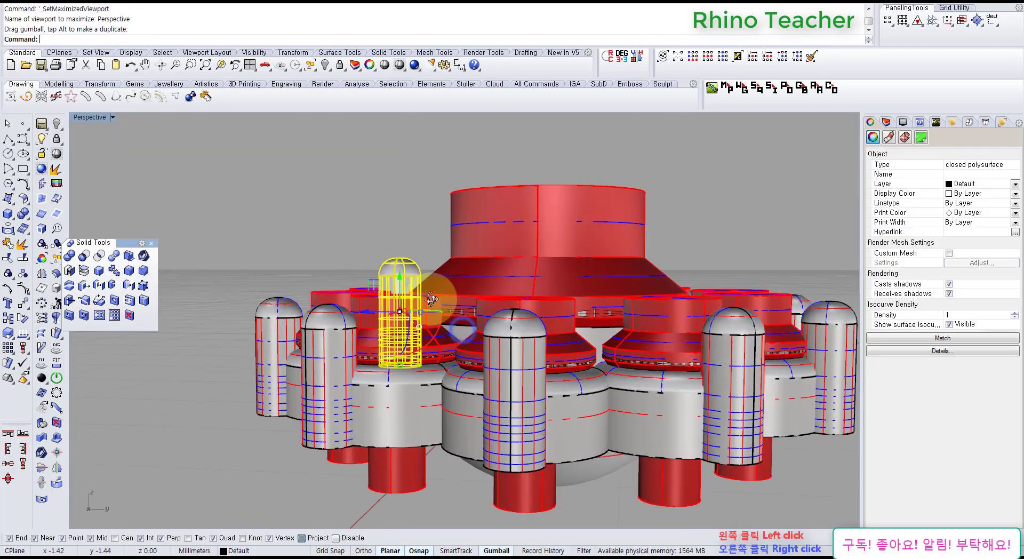
{"action": "scroll", "coordinate": [422, 299], "scroll_direction": "up", "scroll_amount": 5}
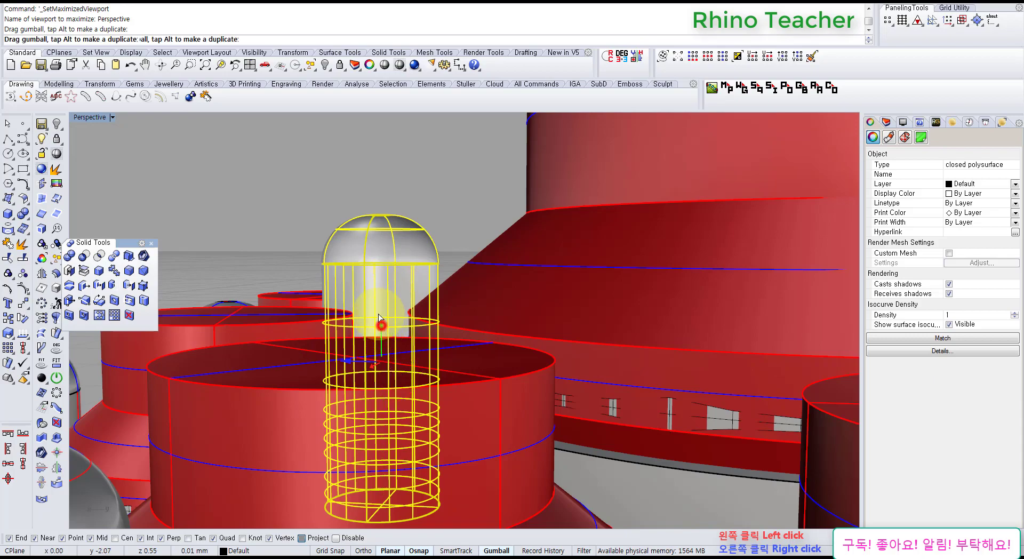
{"action": "left_click_drag", "start_coordinate": [379, 314], "coordinate": [379, 300]}
{"action": "scroll", "coordinate": [377, 288], "scroll_direction": "down", "scroll_amount": 5}
{"action": "right_click_drag", "start_coordinate": [375, 279], "coordinate": [500, 370]}
{"action": "key", "text": "Escape"}
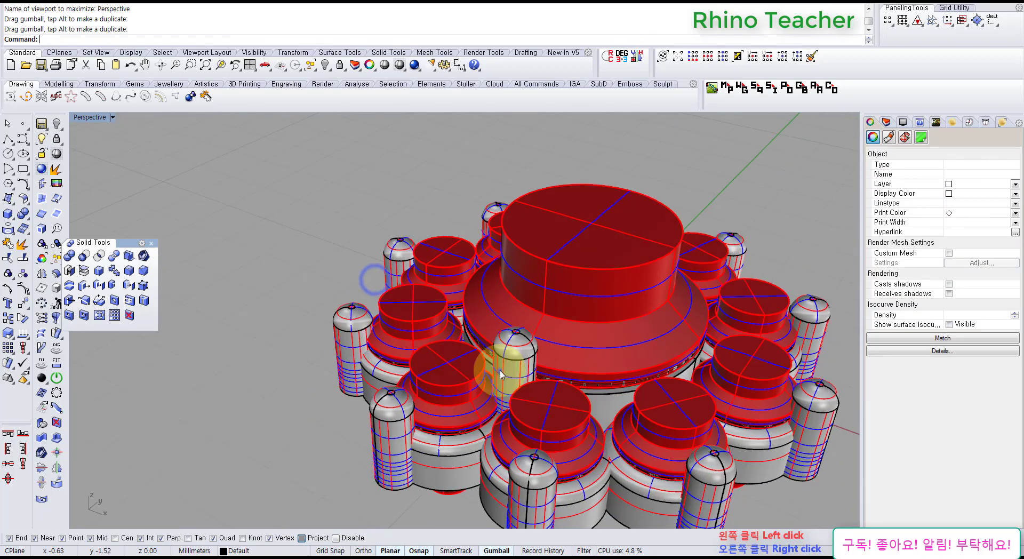
Nudge the inner prong slightly higher beside the large centre setting and clear the selection.
{"action": "scroll", "coordinate": [500, 373], "scroll_direction": "down", "scroll_amount": 3}
{"action": "right_click_drag", "start_coordinate": [533, 327], "coordinate": [406, 357]}
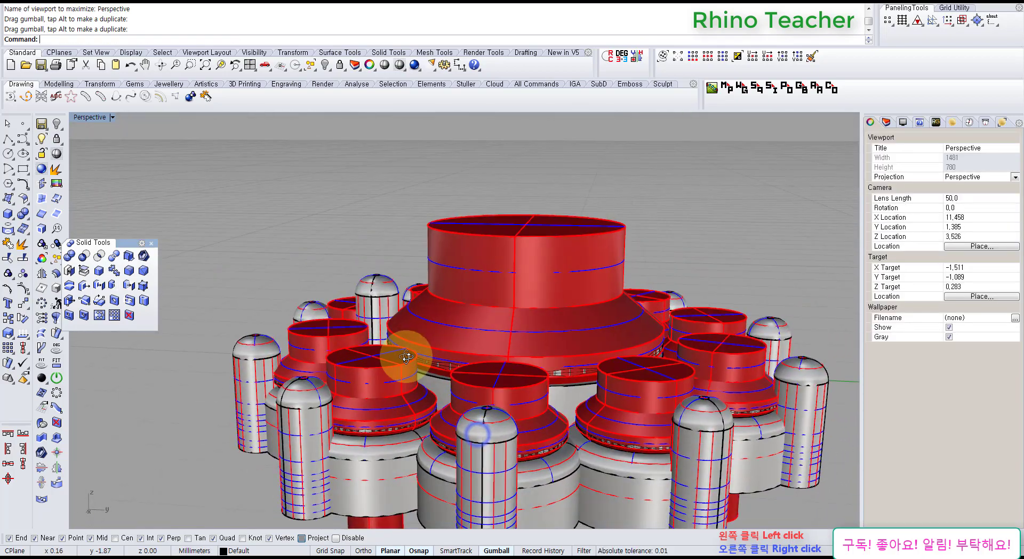
{"action": "scroll", "coordinate": [422, 354], "scroll_direction": "up", "scroll_amount": 6}
{"action": "left_click", "coordinate": [415, 298]}
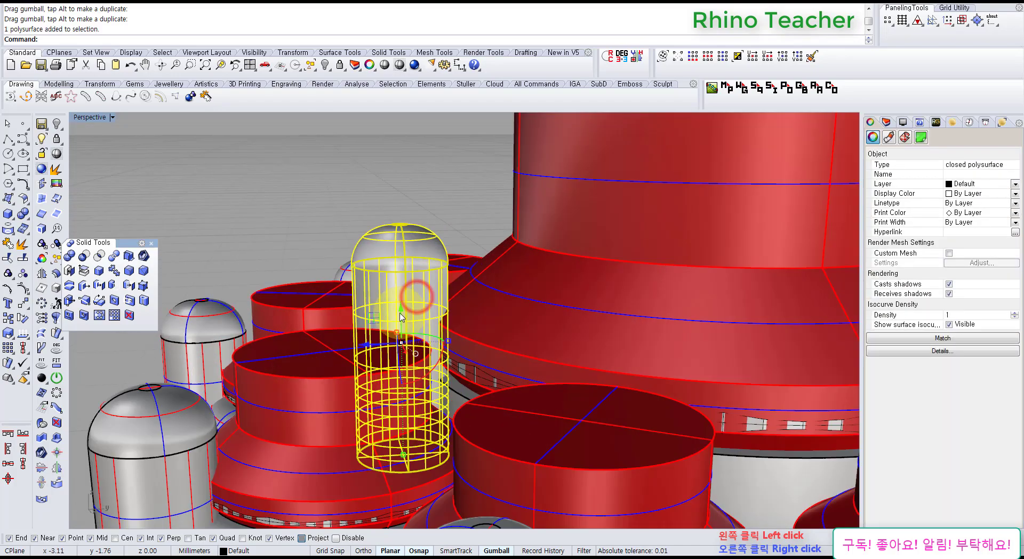
{"action": "left_click_drag", "start_coordinate": [401, 318], "coordinate": [400, 309]}
{"action": "scroll", "coordinate": [400, 315], "scroll_direction": "down", "scroll_amount": 5}
{"action": "key", "text": "Escape"}
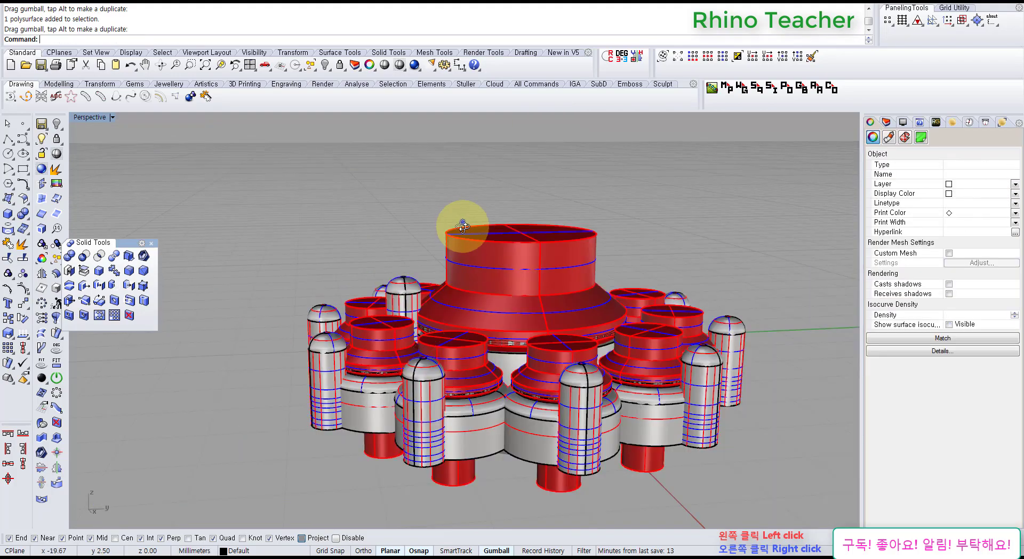
Select the raised inner prong, show it in the Front view and float the Deformation tools beside the model.
{"action": "right_click_drag", "start_coordinate": [463, 227], "coordinate": [392, 348]}
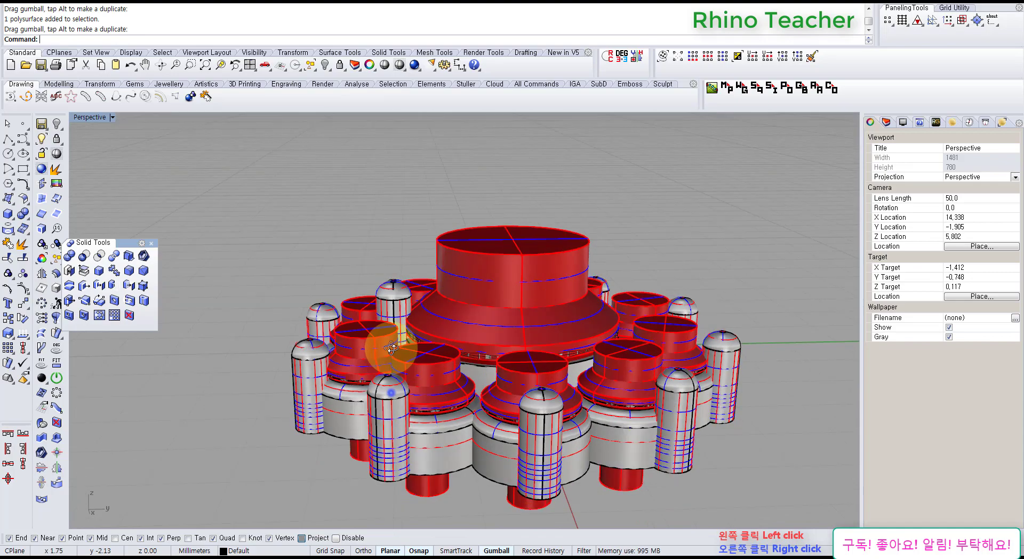
{"action": "scroll", "coordinate": [408, 304], "scroll_direction": "up", "scroll_amount": 6}
{"action": "left_click", "coordinate": [419, 293]}
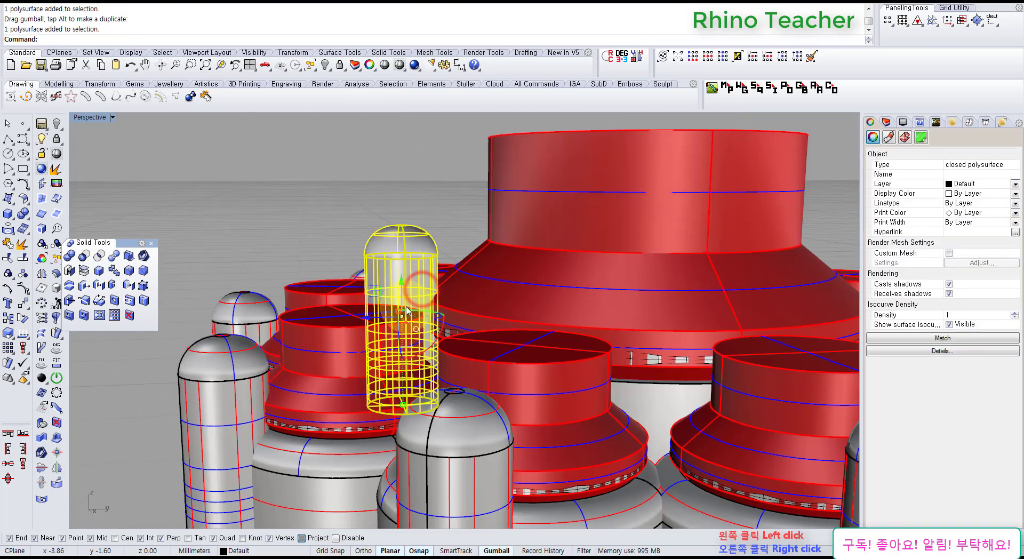
{"action": "key", "text": "ctrl+F2"}
{"action": "scroll", "coordinate": [423, 320], "scroll_direction": "up", "scroll_amount": 5}
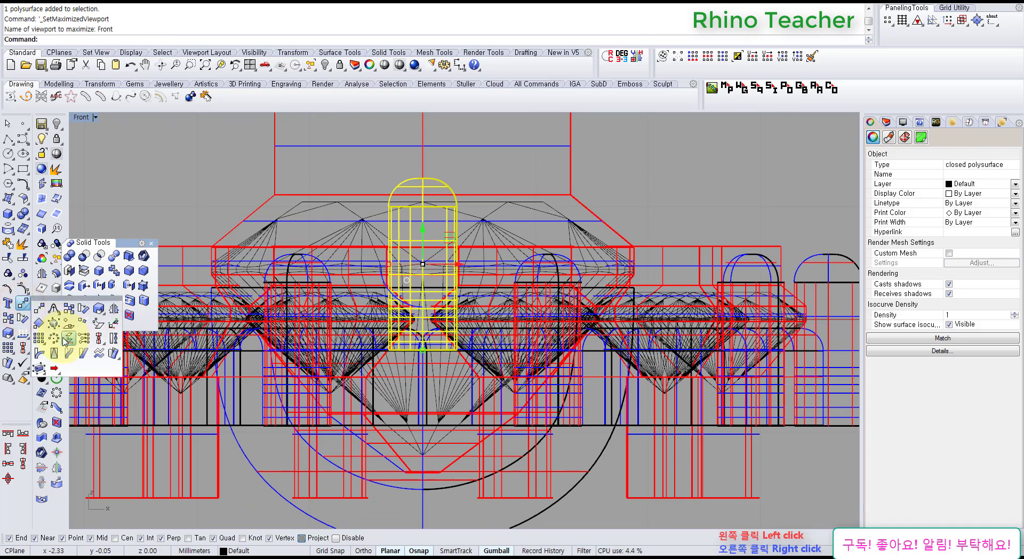
{"action": "left_click", "coordinate": [112, 357]}
{"action": "left_click_drag", "start_coordinate": [155, 361], "coordinate": [151, 381]}
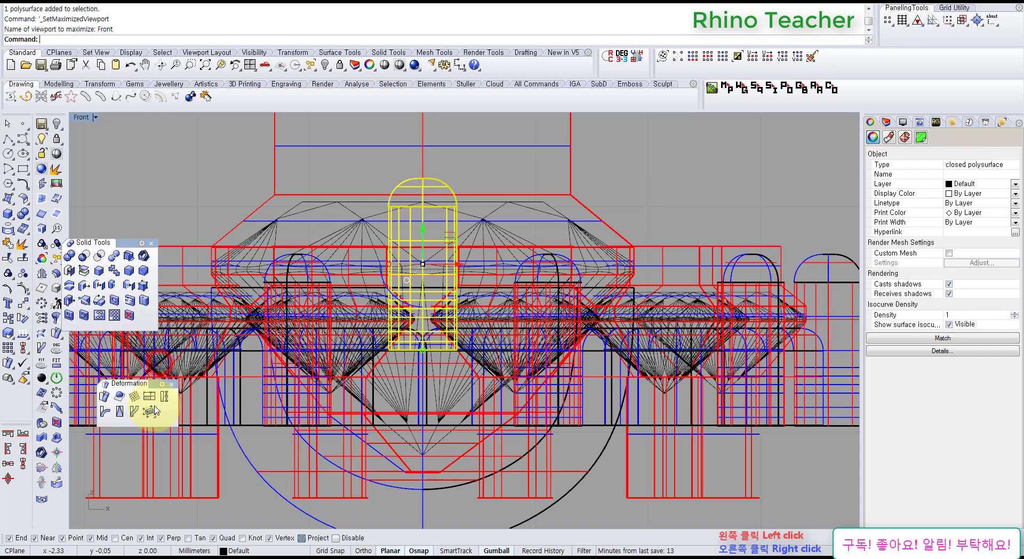
With object snaps disabled, stretch the inner prong's lower end straight down to the base level of the outer prongs.
{"action": "left_click", "coordinate": [148, 397]}
{"action": "scroll", "coordinate": [449, 343], "scroll_direction": "up", "scroll_amount": 5}
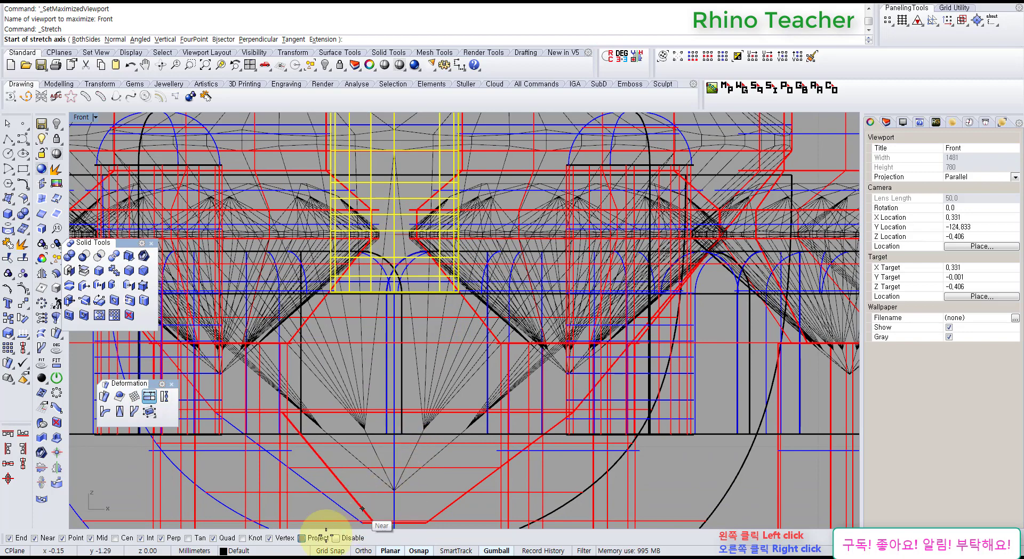
{"action": "left_click", "coordinate": [341, 538]}
{"action": "scroll", "coordinate": [411, 308], "scroll_direction": "down", "scroll_amount": 4}
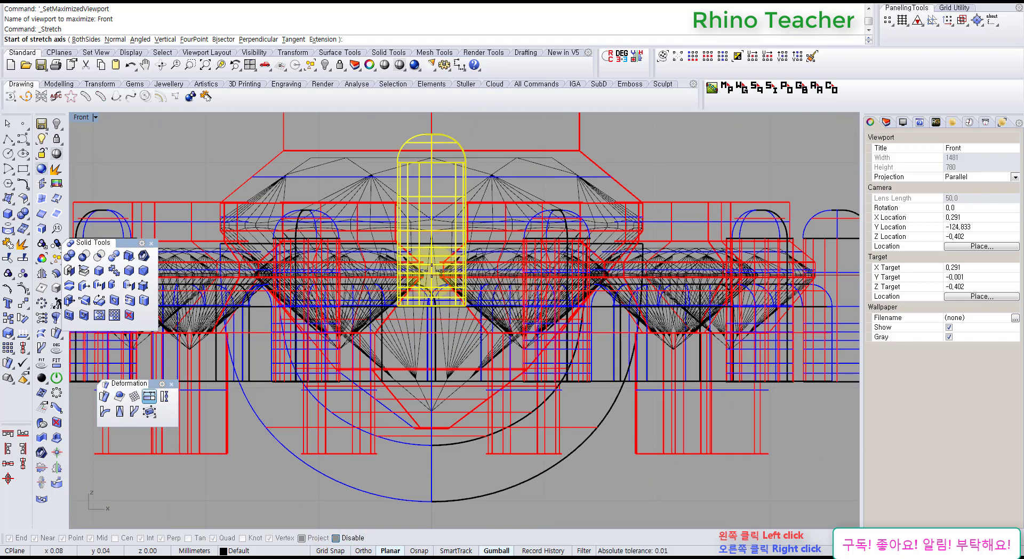
{"action": "scroll", "coordinate": [437, 281], "scroll_direction": "up", "scroll_amount": 4}
{"action": "right_click_drag", "start_coordinate": [436, 281], "coordinate": [445, 268]}
{"action": "left_click", "coordinate": [444, 248]}
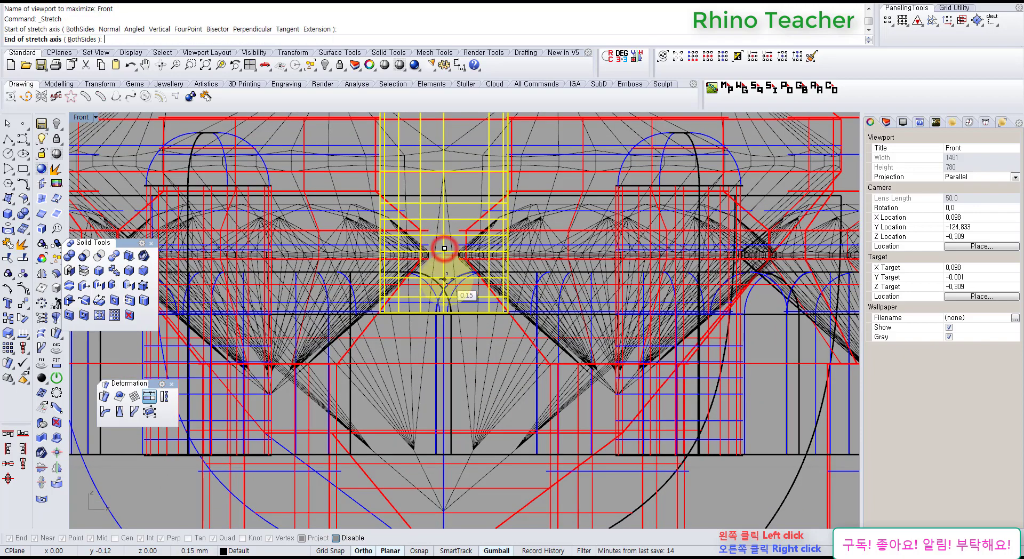
{"action": "left_click", "coordinate": [447, 280], "text": "shift"}
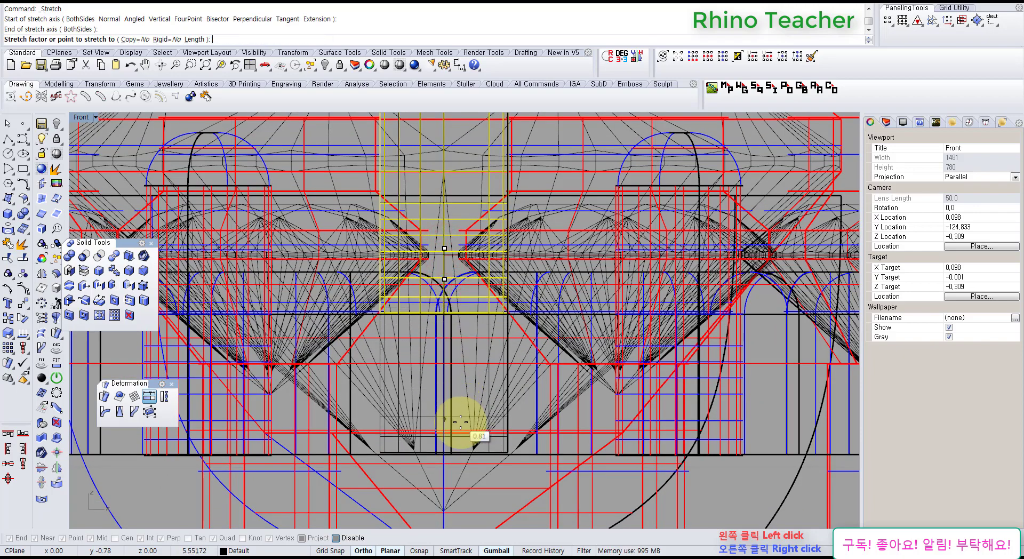
{"action": "left_click", "coordinate": [459, 483]}
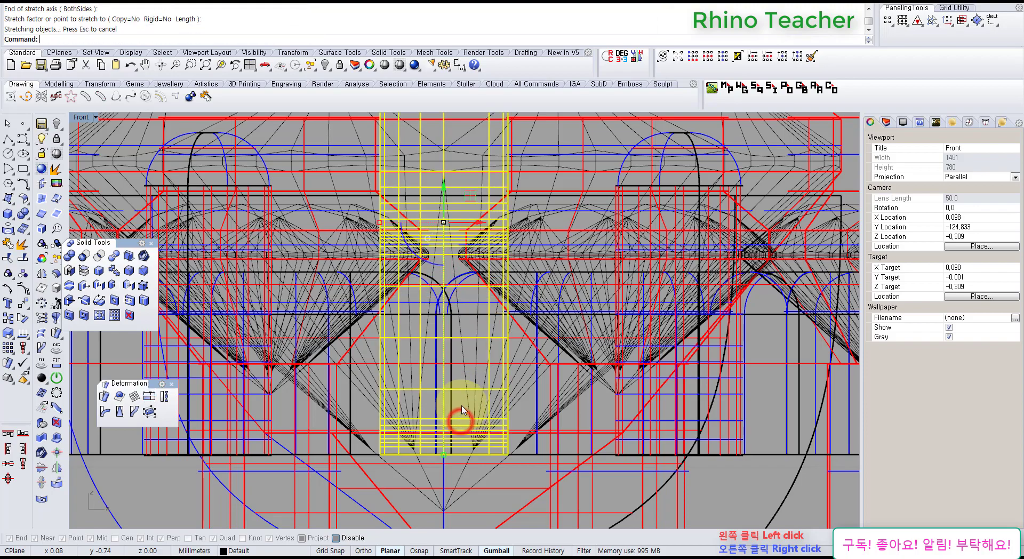
Examine the stretched inner prong in the Front, Perspective and Top views, keeping it selected.
{"action": "scroll", "coordinate": [431, 363], "scroll_direction": "down", "scroll_amount": 4}
{"action": "right_click_drag", "start_coordinate": [432, 362], "coordinate": [425, 350]}
{"action": "left_click", "coordinate": [434, 229]}
{"action": "left_click", "coordinate": [440, 235]}
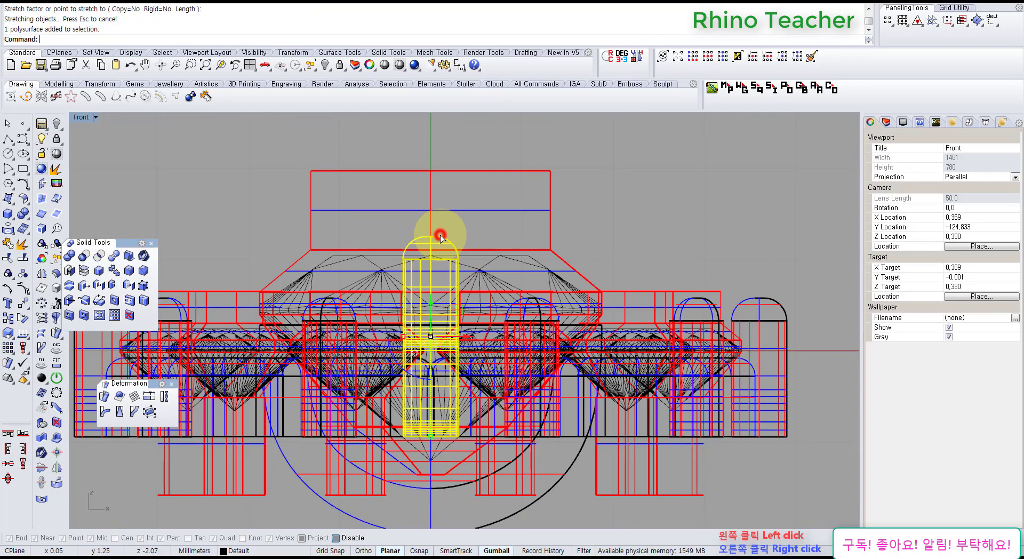
{"action": "key", "text": "ctrl+F1"}
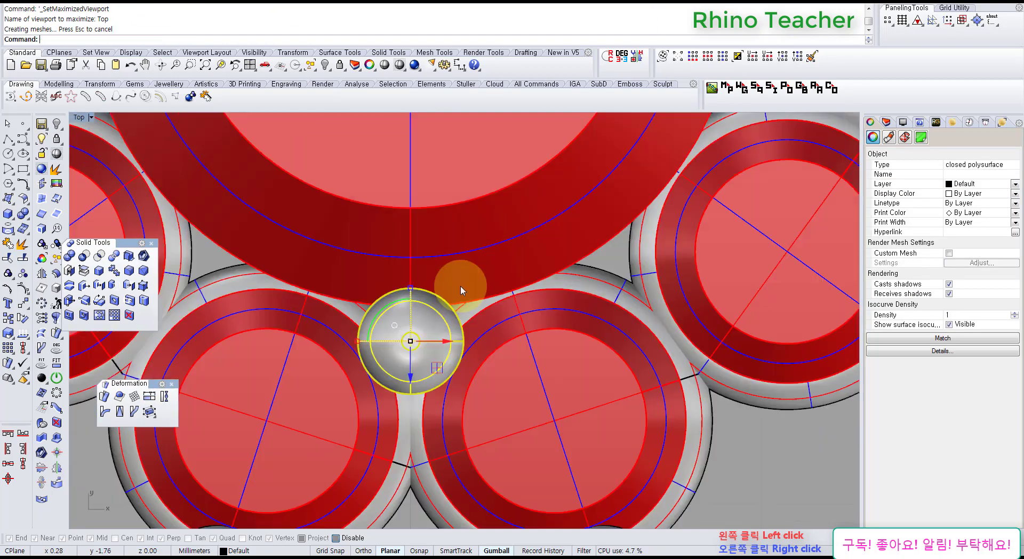
{"action": "scroll", "coordinate": [442, 296], "scroll_direction": "down", "scroll_amount": 3}
{"action": "key", "text": "ctrl+F4"}
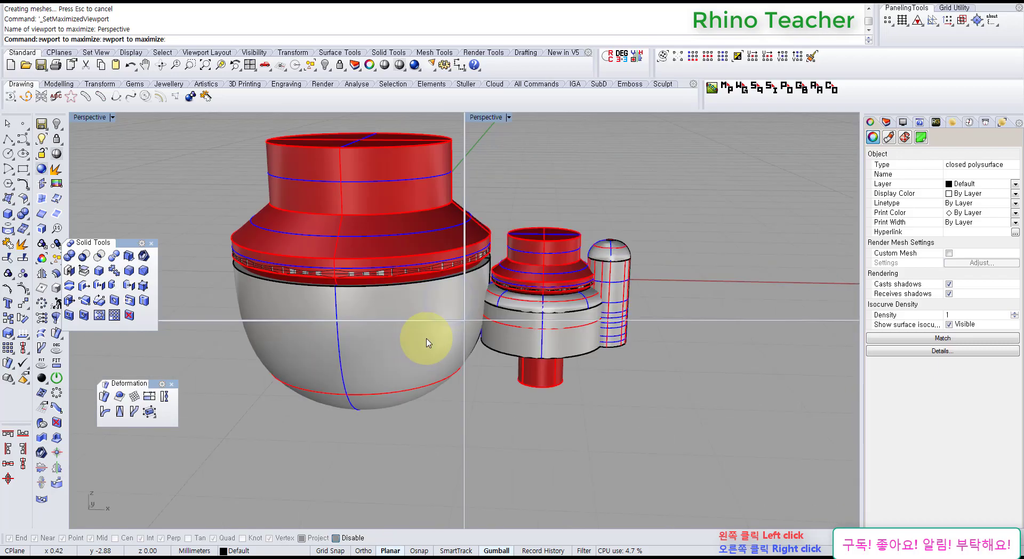
{"action": "scroll", "coordinate": [433, 335], "scroll_direction": "up", "scroll_amount": 4}
{"action": "right_click_drag", "start_coordinate": [432, 335], "coordinate": [420, 384]}
{"action": "left_click", "coordinate": [420, 384]}
{"action": "key", "text": "ctrl+F1"}
{"action": "scroll", "coordinate": [403, 382], "scroll_direction": "up", "scroll_amount": 6}
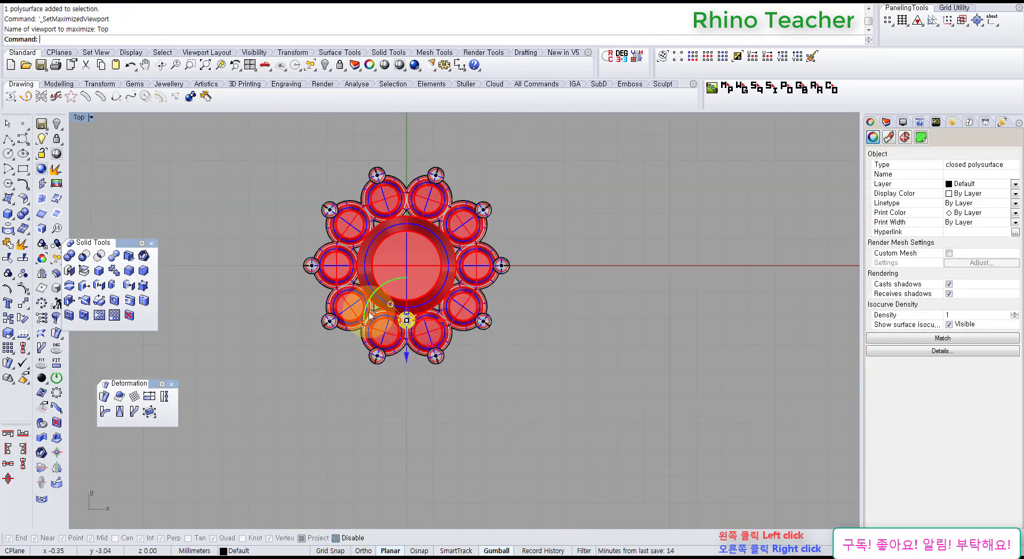
{"action": "right_click_drag", "start_coordinate": [433, 274], "coordinate": [466, 315]}
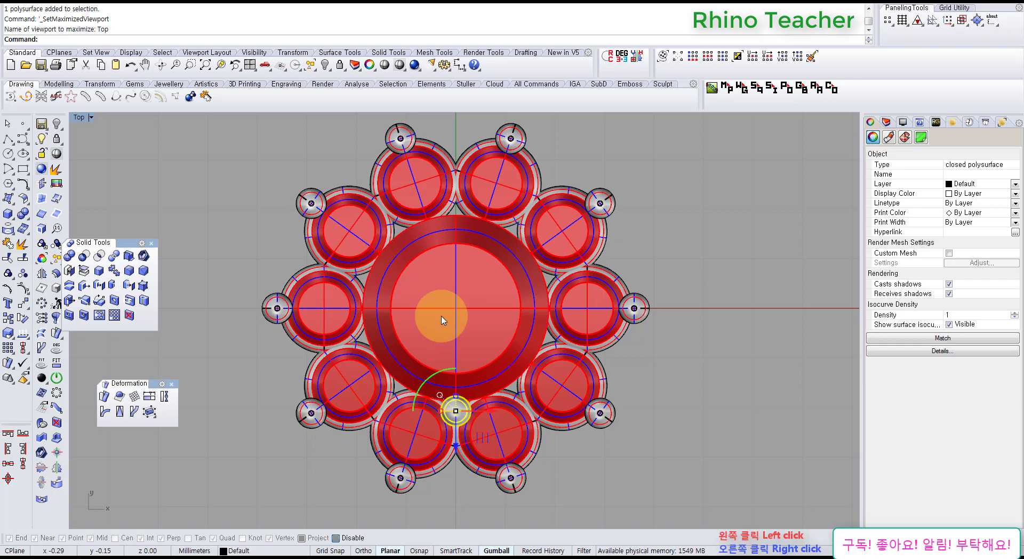
{"action": "right_click_drag", "start_coordinate": [462, 328], "coordinate": [439, 305]}
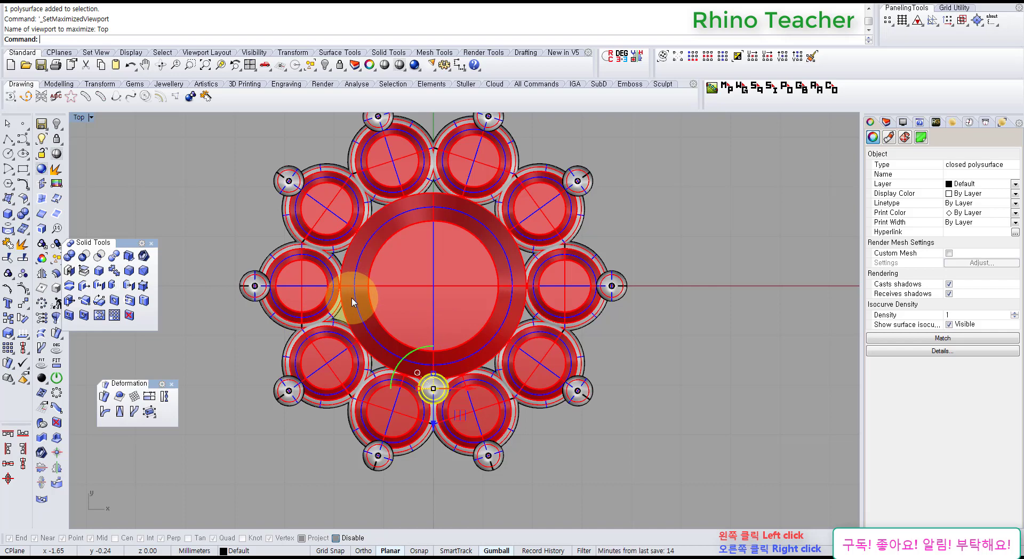
{"action": "right_click_drag", "start_coordinate": [366, 304], "coordinate": [394, 296]}
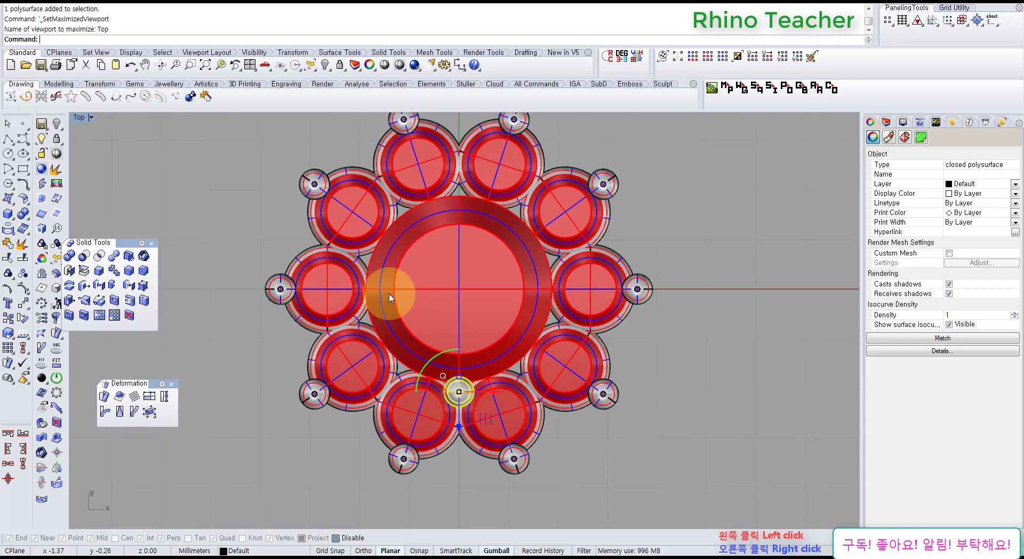
{"action": "right_click_drag", "start_coordinate": [450, 272], "coordinate": [462, 292]}
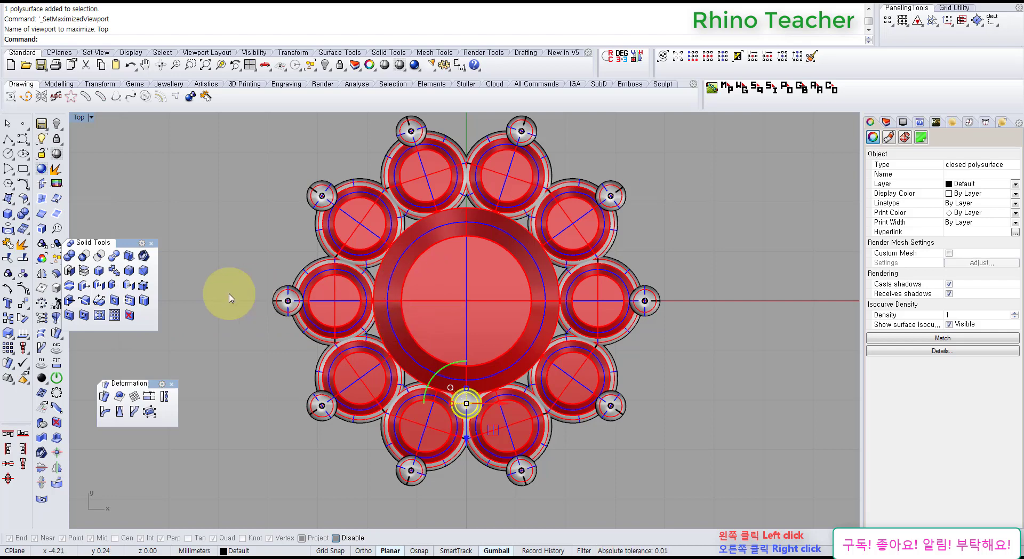
Polar-array the inner prong around the origin with 10 items over 360 degrees.
{"action": "left_click", "coordinate": [23, 318]}
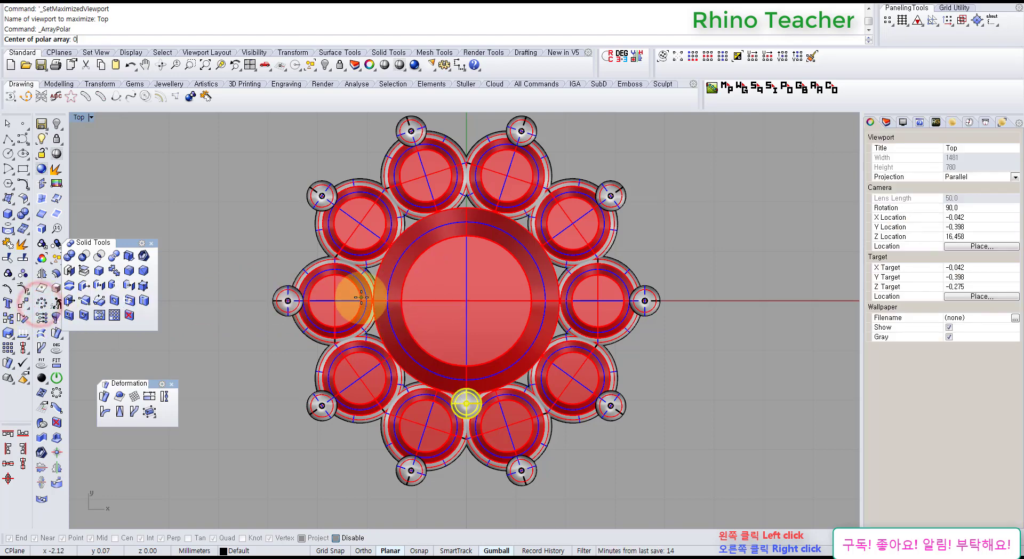
{"action": "type", "text": "0"}
{"action": "key", "text": "Return"}
{"action": "type", "text": "10"}
{"action": "key", "text": "Return"}
{"action": "key", "text": "Return"}
{"action": "key", "text": "Return"}
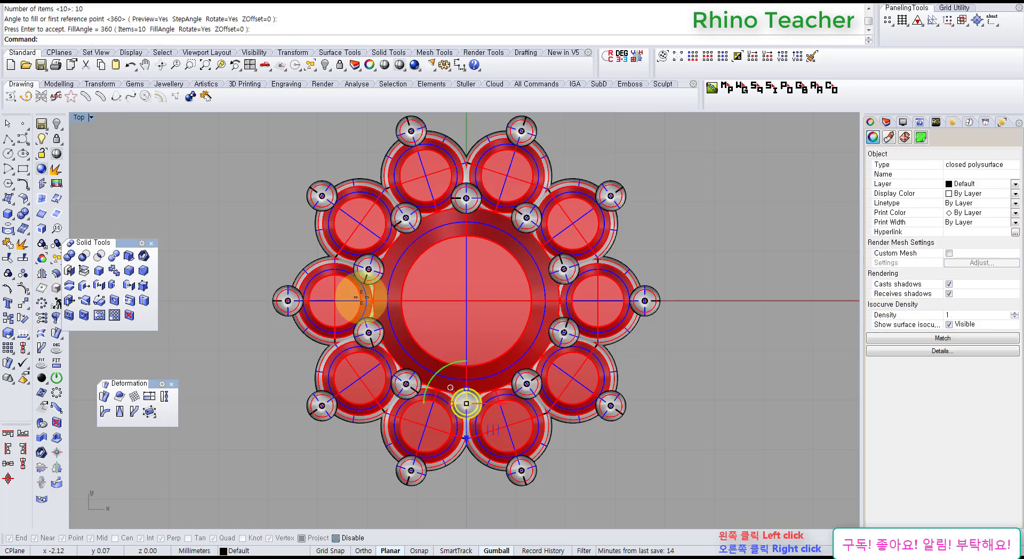
Clear the selection, return to the Perspective view and float the Select tools beside the model.
{"action": "key", "text": "ctrl+Tab"}
{"action": "key", "text": "Escape"}
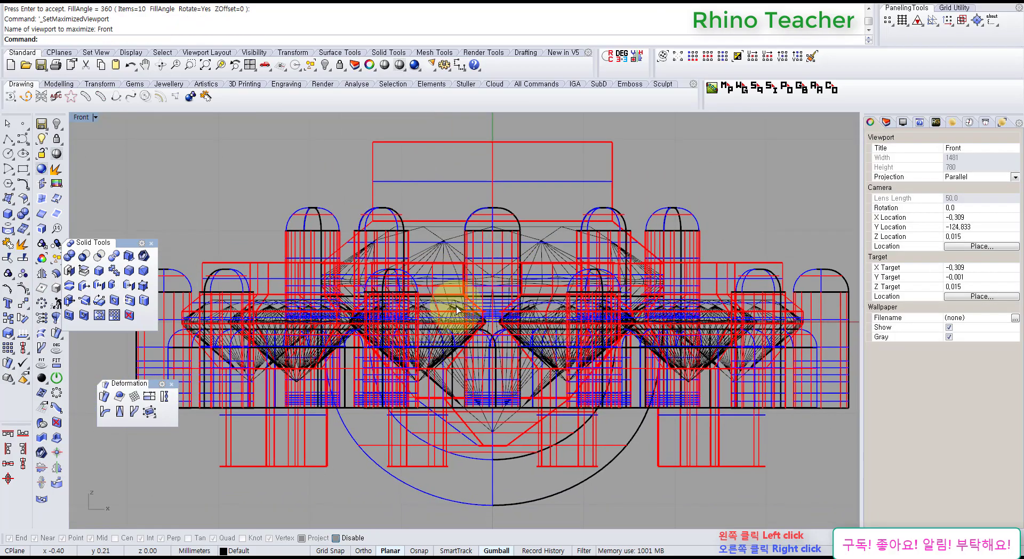
{"action": "key", "text": "ctrl+Tab"}
{"action": "right_click_drag", "start_coordinate": [490, 318], "coordinate": [496, 283]}
{"action": "scroll", "coordinate": [416, 293], "scroll_direction": "down", "scroll_amount": 5}
{"action": "scroll", "coordinate": [418, 286], "scroll_direction": "up", "scroll_amount": 15}
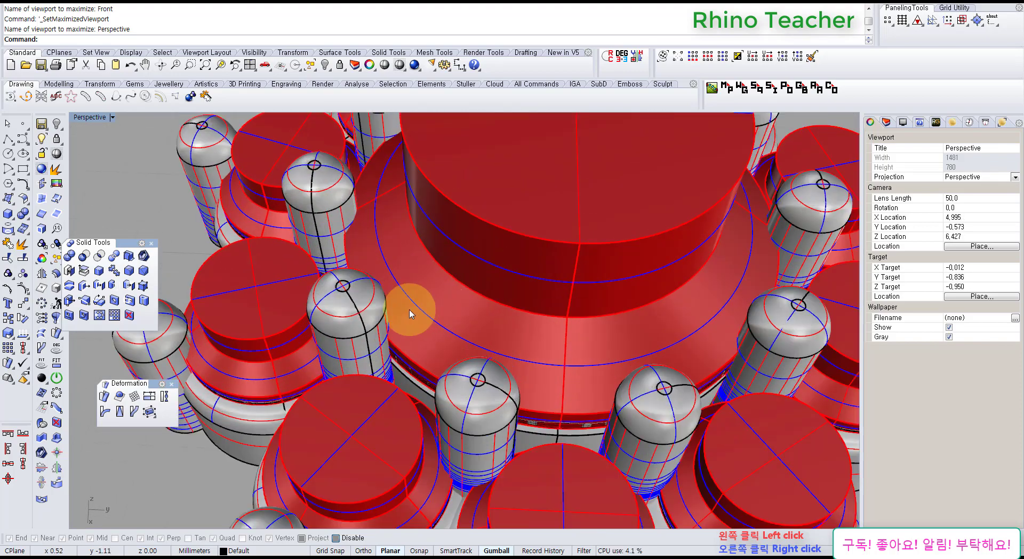
{"action": "left_click", "coordinate": [56, 260]}
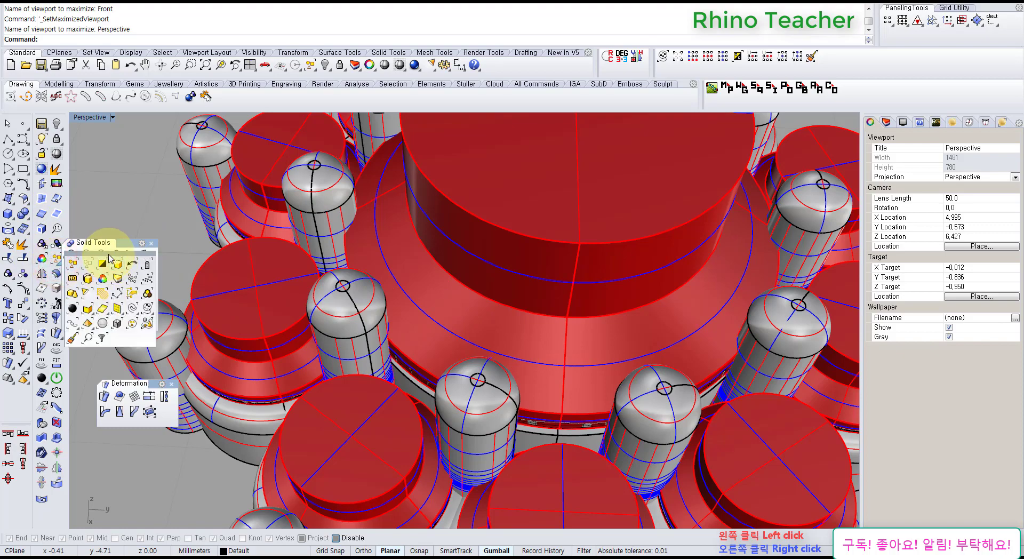
{"action": "left_click_drag", "start_coordinate": [96, 322], "coordinate": [113, 411]}
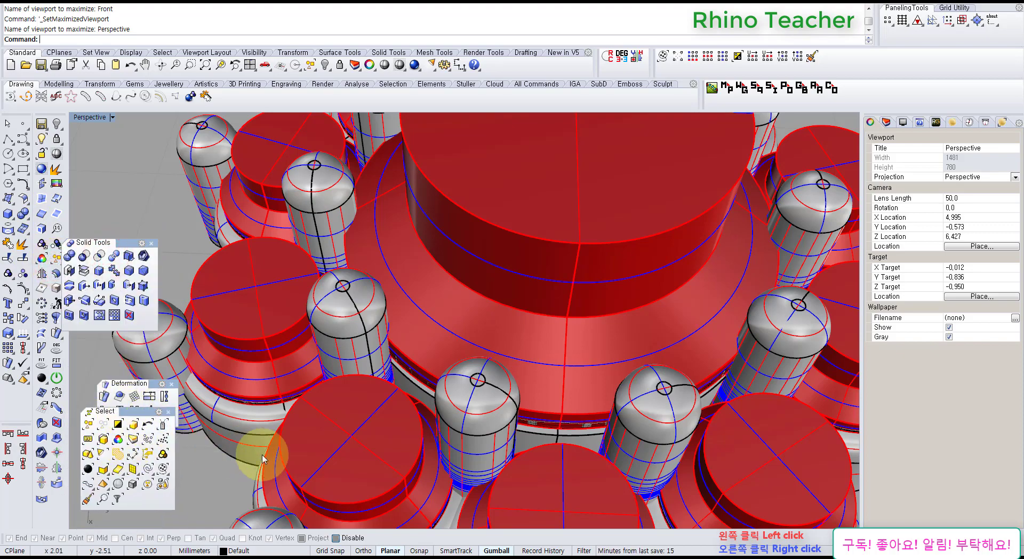
Group all the gem meshes and lock the group.
{"action": "right_click_drag", "start_coordinate": [263, 454], "coordinate": [201, 443], "text": "shift"}
{"action": "left_click", "coordinate": [134, 469]}
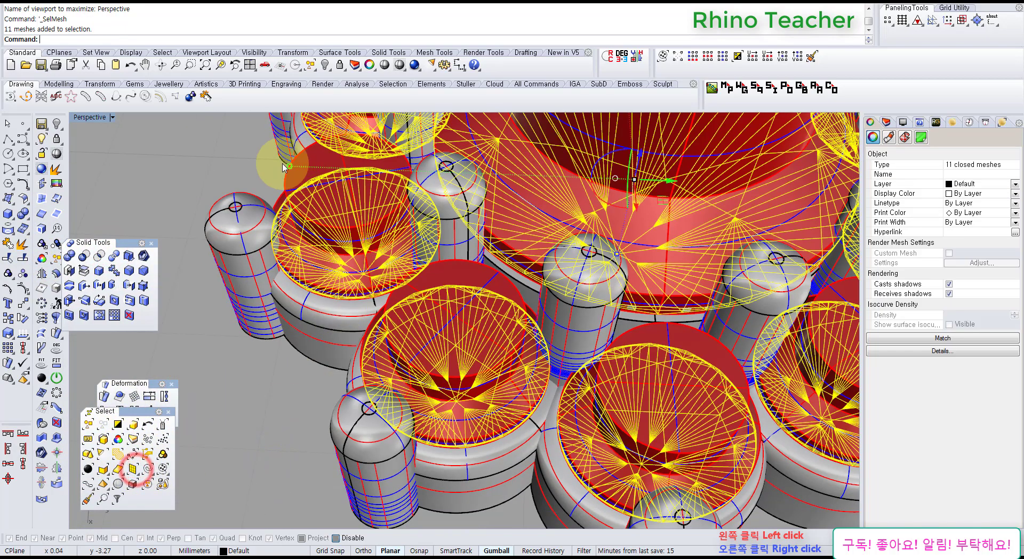
{"action": "left_click", "coordinate": [7, 276]}
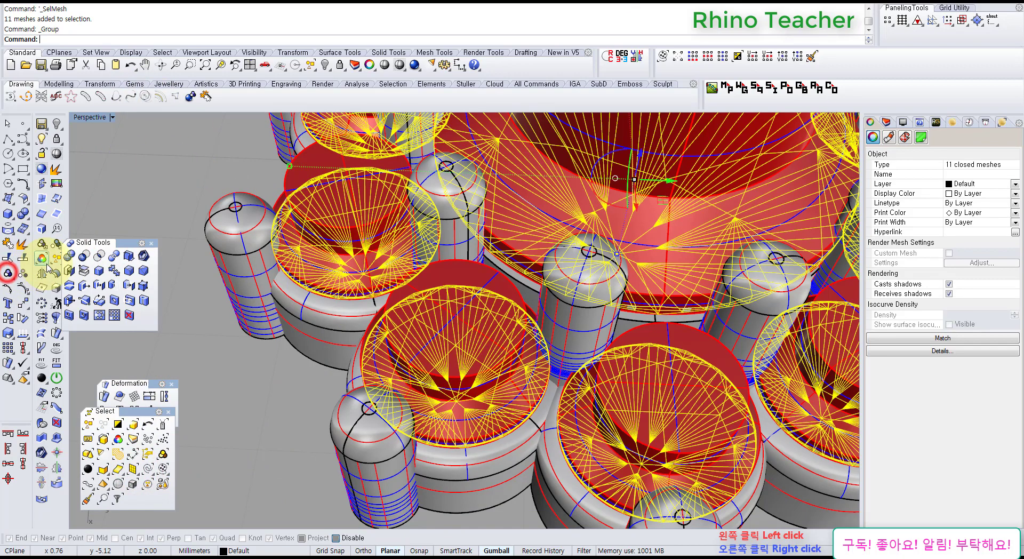
{"action": "left_click", "coordinate": [339, 64]}
{"action": "scroll", "coordinate": [451, 314], "scroll_direction": "down", "scroll_amount": 5}
{"action": "right_click_drag", "start_coordinate": [449, 311], "coordinate": [420, 261]}
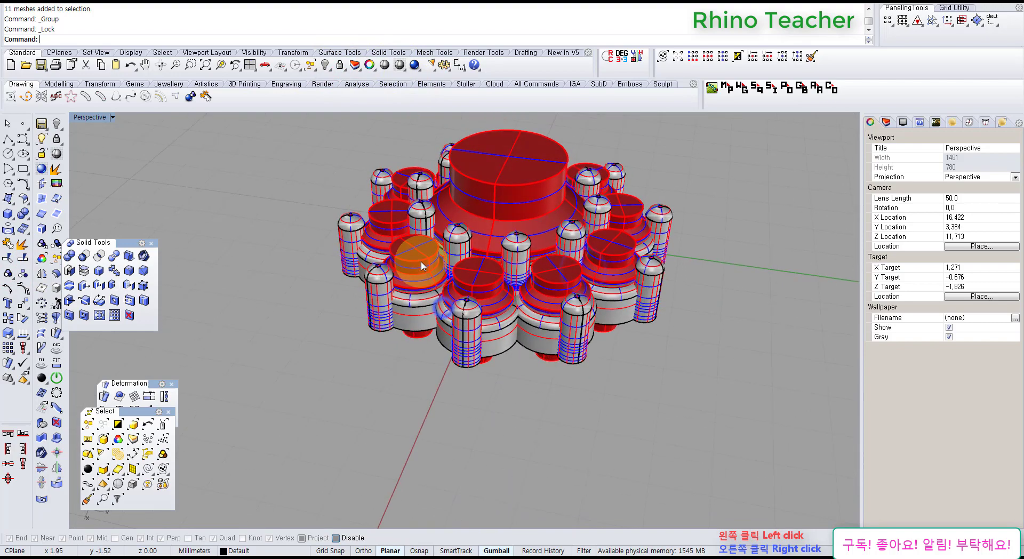
{"action": "scroll", "coordinate": [416, 257], "scroll_direction": "up", "scroll_amount": 4}
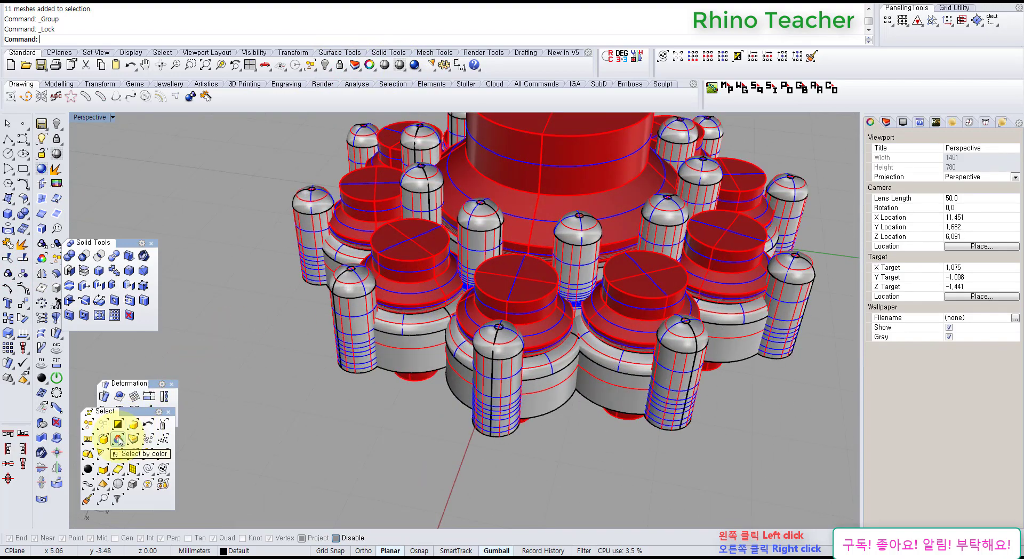
Select all the red cutters by colour, group them and clear the selection.
{"action": "left_click", "coordinate": [529, 175]}
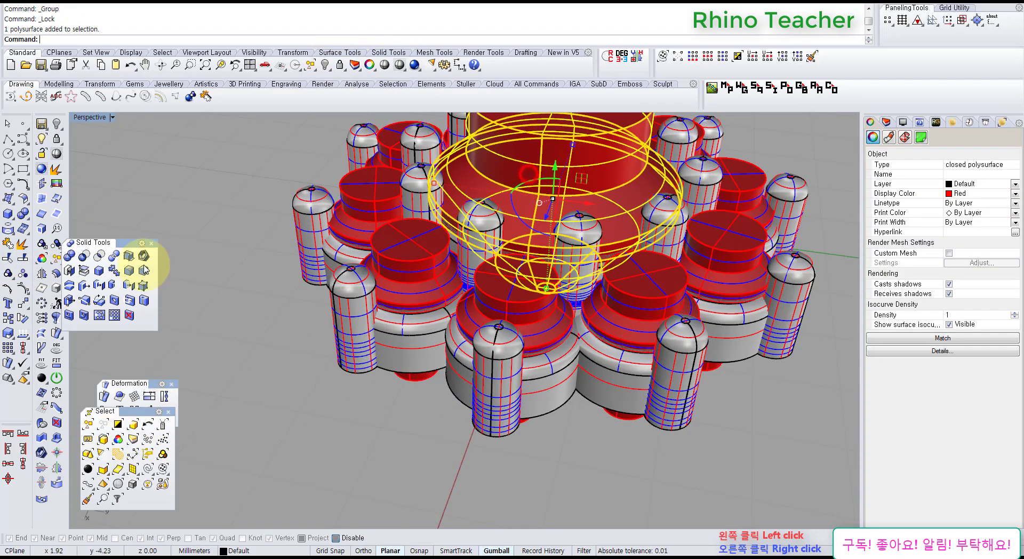
{"action": "left_click", "coordinate": [118, 439]}
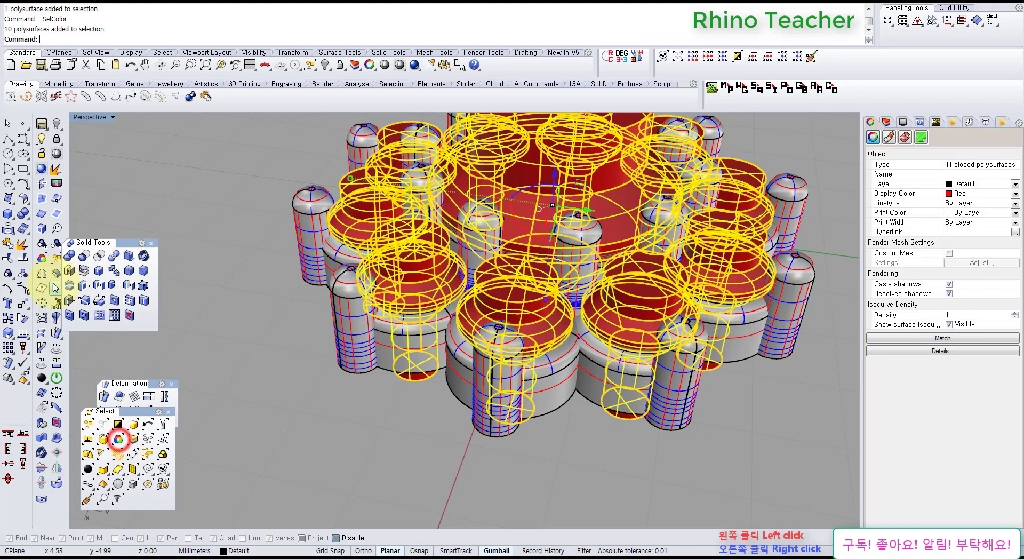
{"action": "left_click", "coordinate": [8, 272]}
{"action": "right_click_drag", "start_coordinate": [357, 305], "coordinate": [354, 367]}
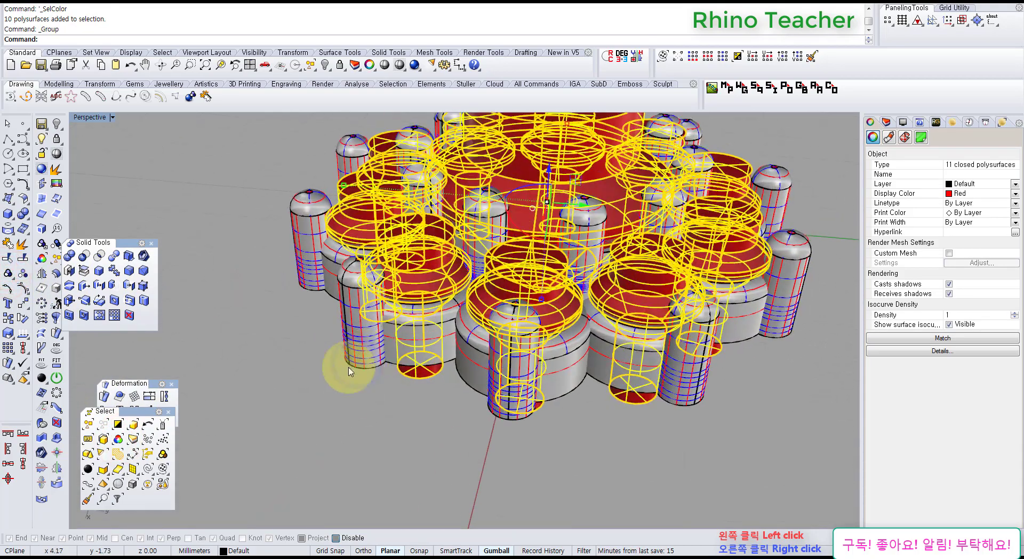
{"action": "left_click", "coordinate": [324, 386]}
Select all the grey settings and prongs by their shared colour and group them.
{"action": "left_click", "coordinate": [118, 439]}
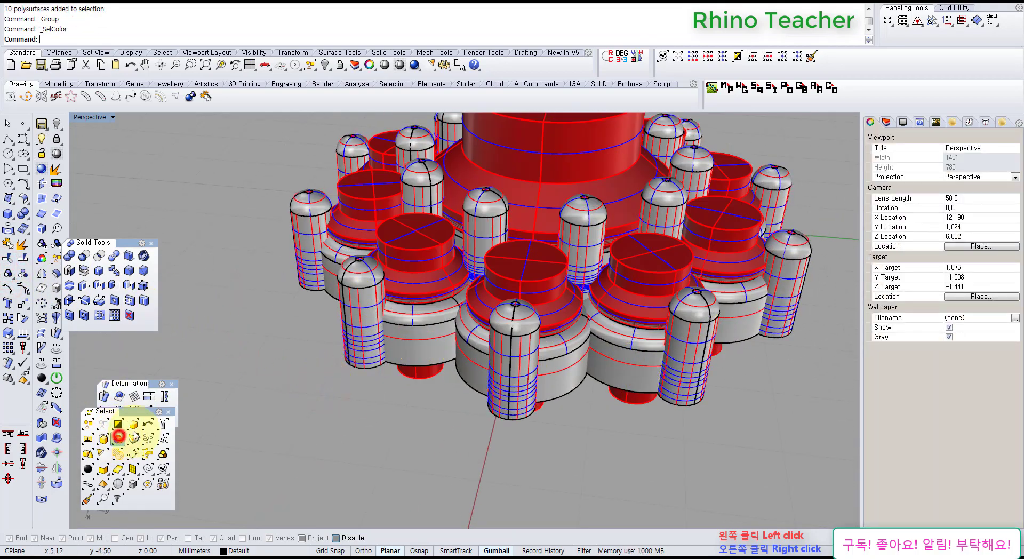
{"action": "left_click", "coordinate": [351, 329]}
{"action": "right_click", "coordinate": [214, 293]}
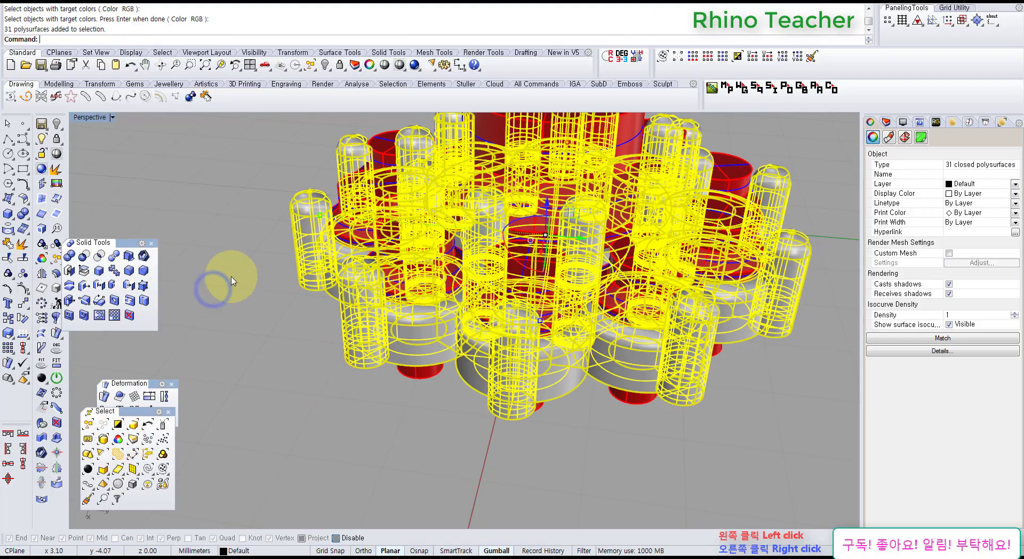
{"action": "right_click_drag", "start_coordinate": [217, 286], "coordinate": [210, 160]}
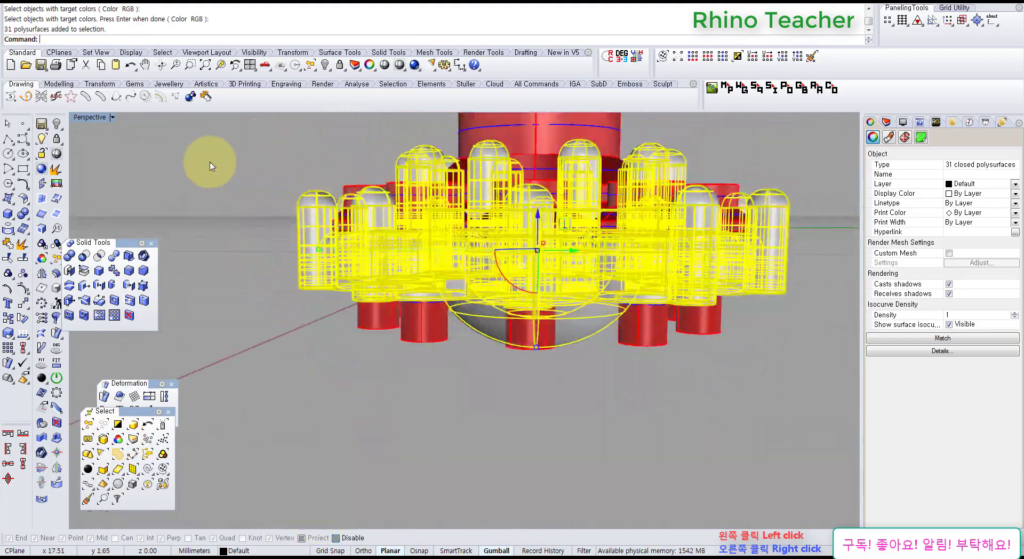
{"action": "left_click", "coordinate": [9, 275]}
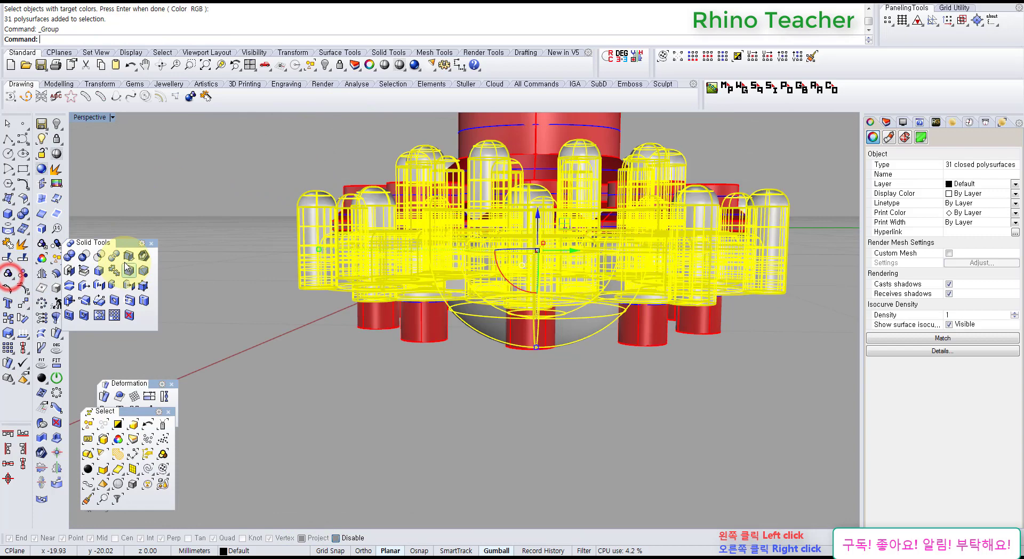
Boolean-subtract the red cutter group from the settings and prongs, keeping the input cutters (DeleteInput=No).
{"action": "left_click", "coordinate": [83, 255]}
{"action": "left_click", "coordinate": [535, 132]}
{"action": "right_click", "coordinate": [534, 140]}
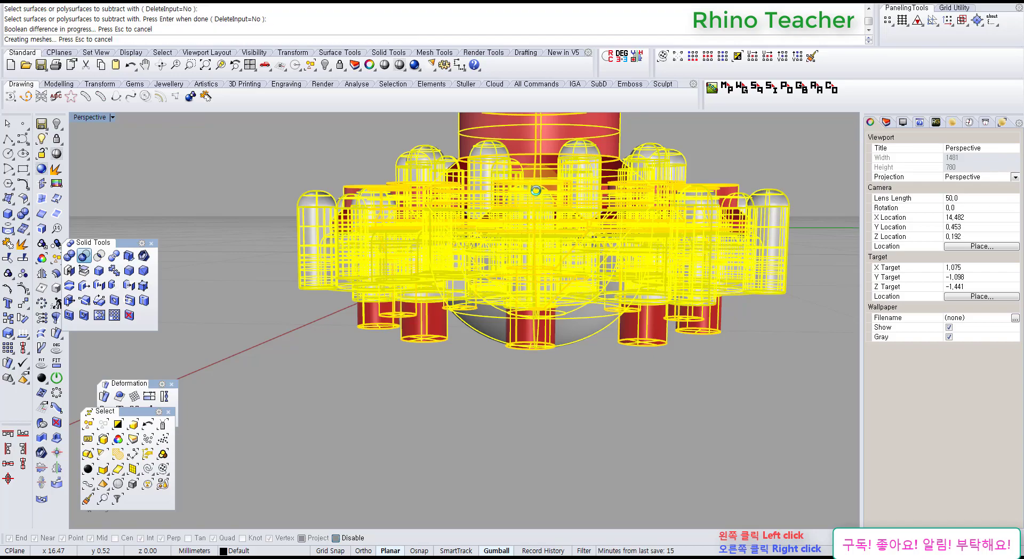
Try hiding the cutter group to inspect the cut gem seats, and undo the hide.
{"action": "right_click_drag", "start_coordinate": [536, 187], "coordinate": [396, 218]}
{"action": "left_click", "coordinate": [563, 186]}
{"action": "key", "text": "ctrl+h"}
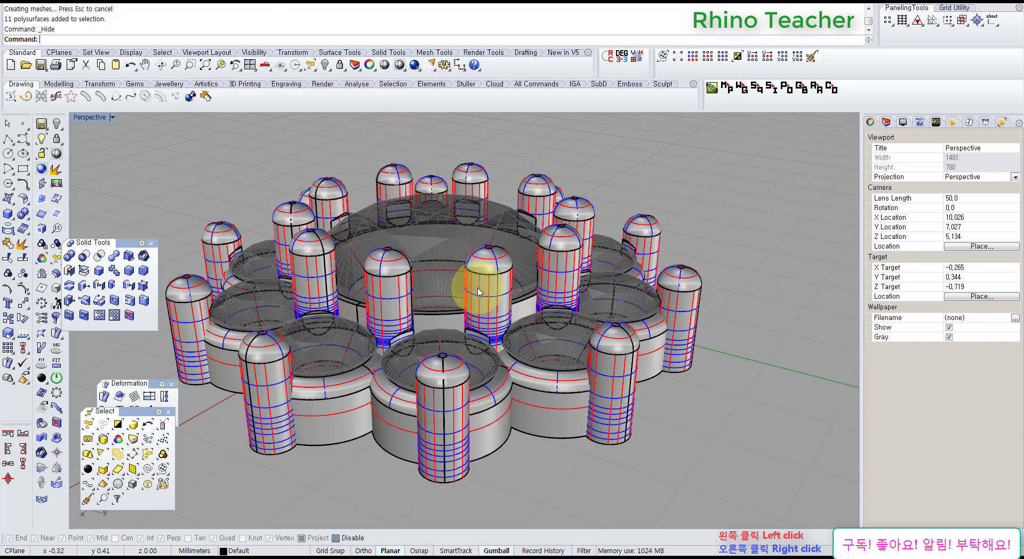
{"action": "right_click_drag", "start_coordinate": [492, 331], "coordinate": [439, 311]}
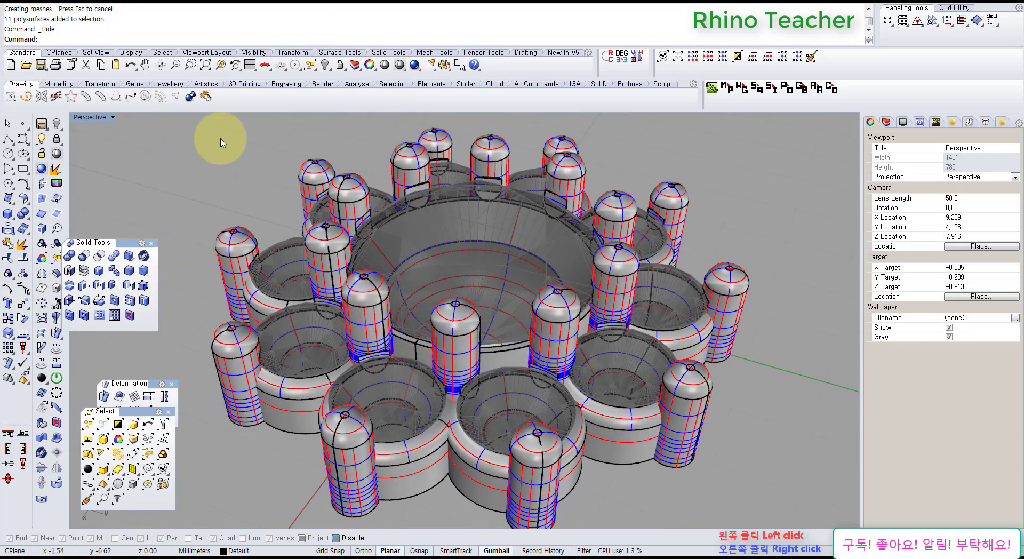
{"action": "key", "text": "ctrl+z"}
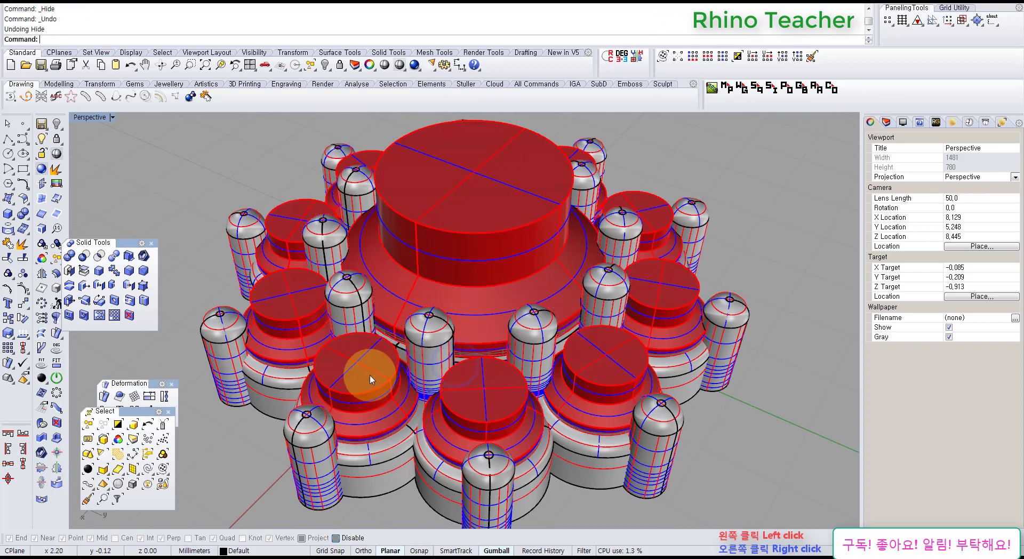
Check that the cutters and the metal parts select as separate groups, and hide the cutter group.
{"action": "left_click", "coordinate": [367, 374]}
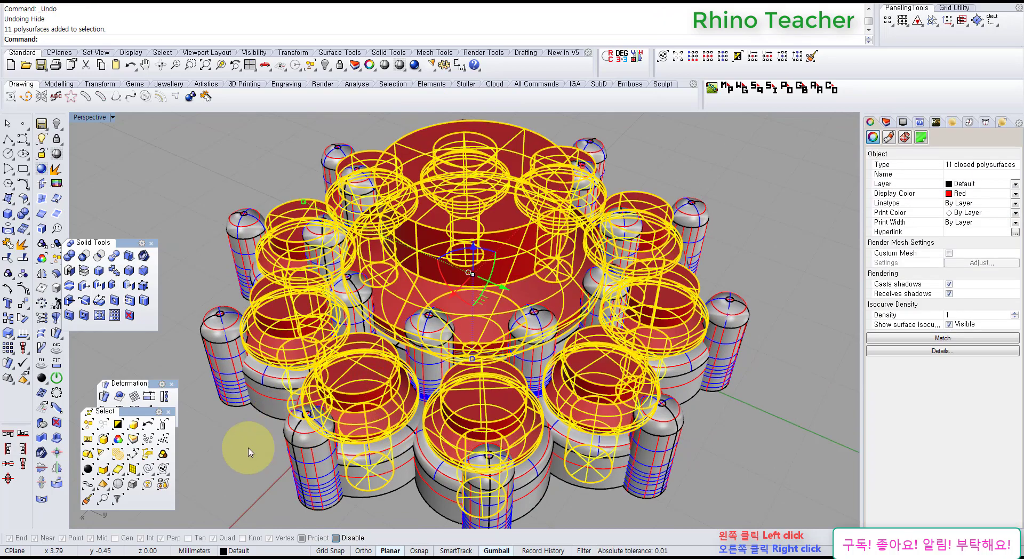
{"action": "left_click", "coordinate": [232, 455]}
{"action": "left_click", "coordinate": [380, 456]}
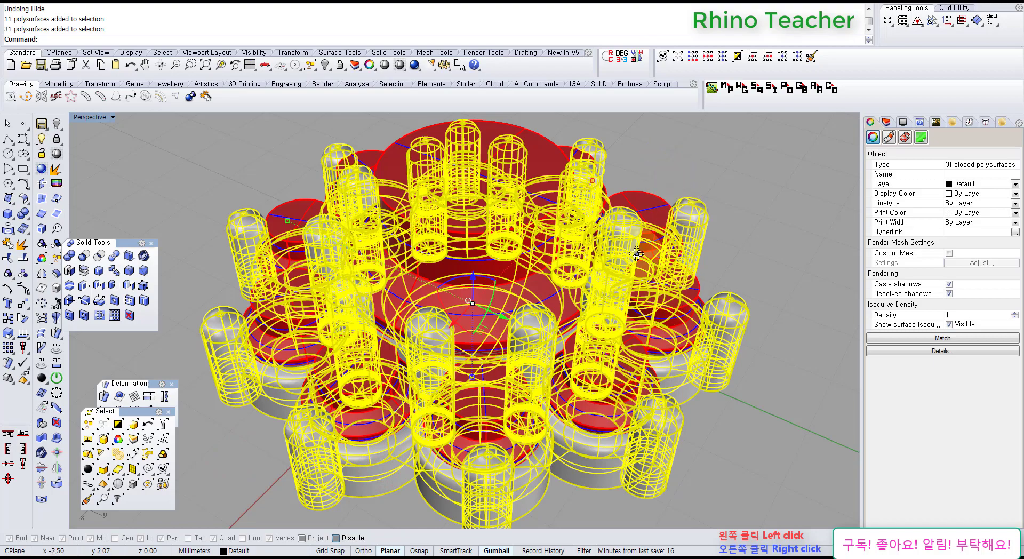
{"action": "right_click_drag", "start_coordinate": [636, 254], "coordinate": [685, 235]}
{"action": "left_click", "coordinate": [743, 210]}
{"action": "left_click", "coordinate": [472, 243]}
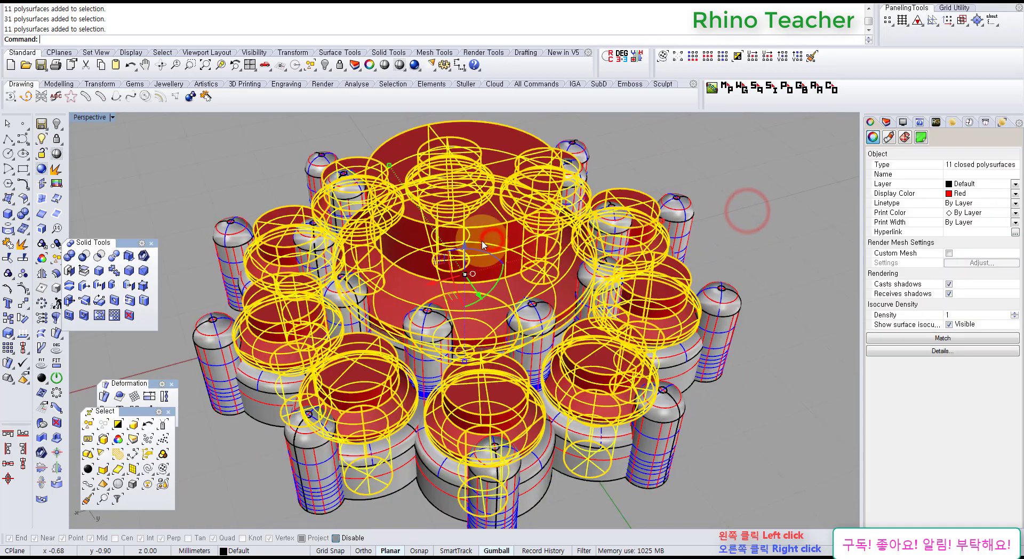
{"action": "key", "text": "ctrl+h"}
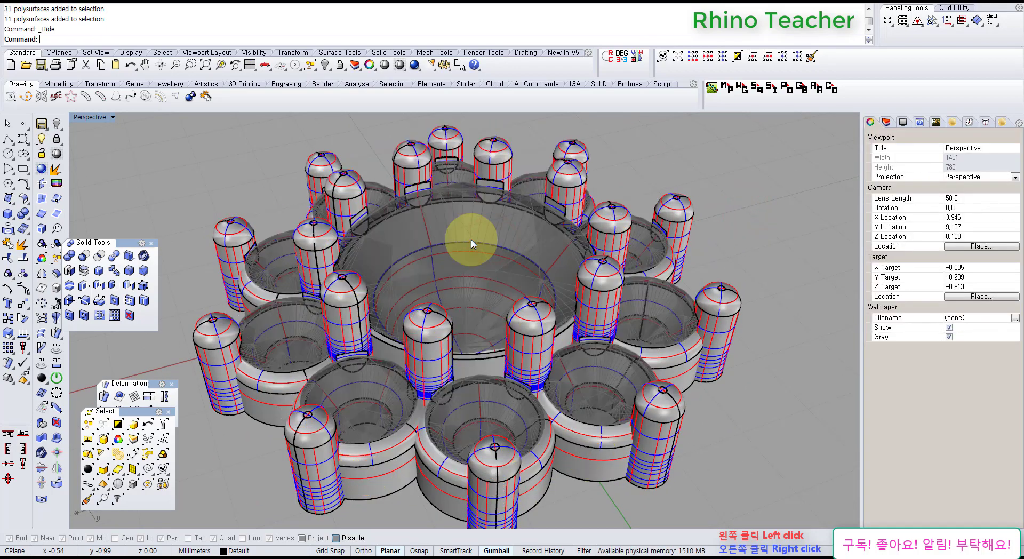
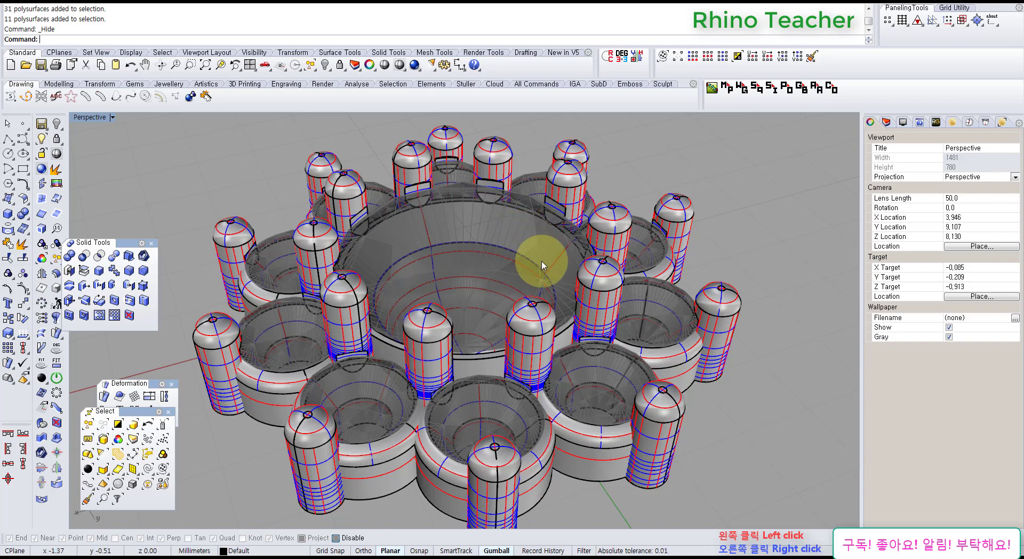
Inspect the cut gem seats and prongs from several angles, and unlock the gem meshes.
{"action": "right_click_drag", "start_coordinate": [545, 354], "coordinate": [538, 344]}
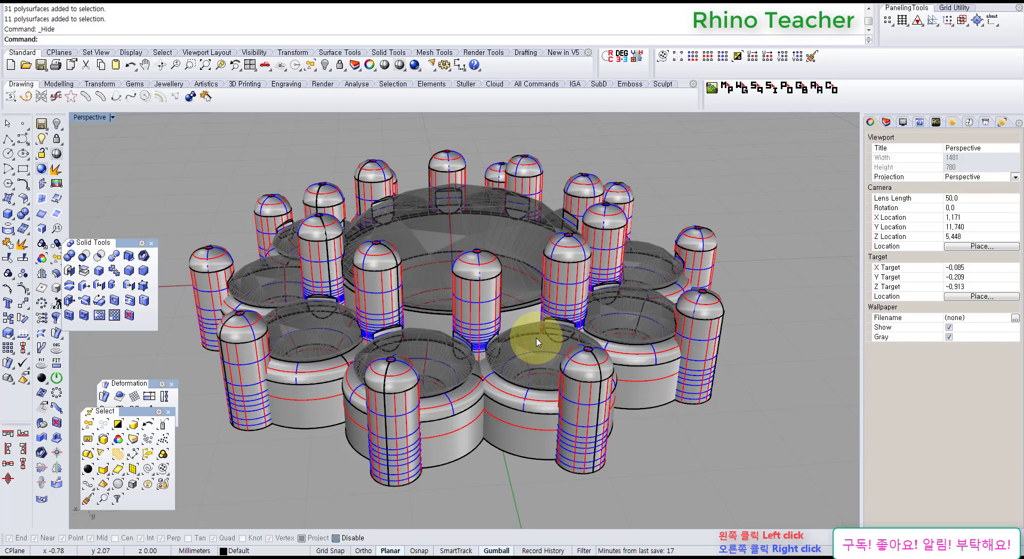
{"action": "right_click_drag", "start_coordinate": [536, 337], "coordinate": [544, 371]}
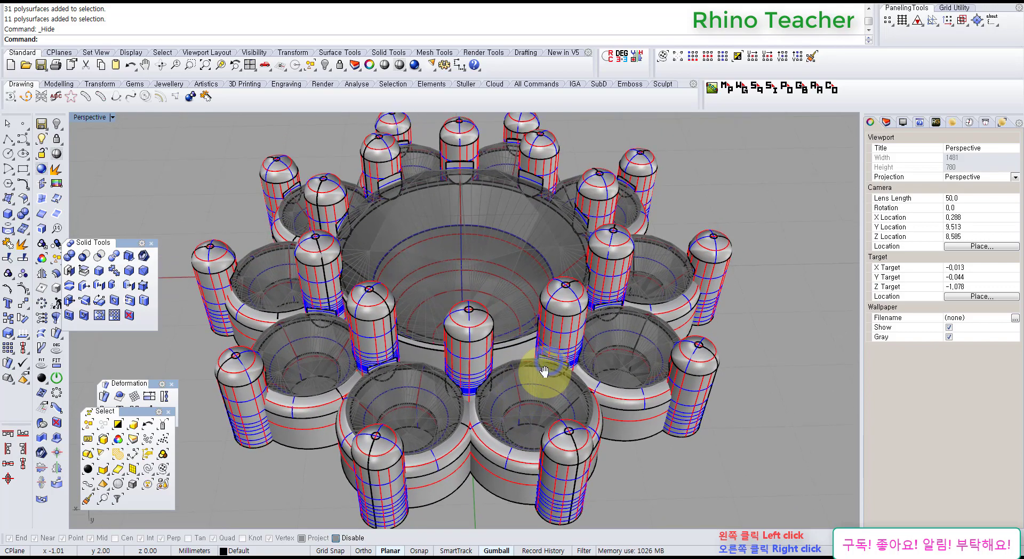
{"action": "scroll", "coordinate": [544, 372], "scroll_direction": "down", "scroll_amount": 2}
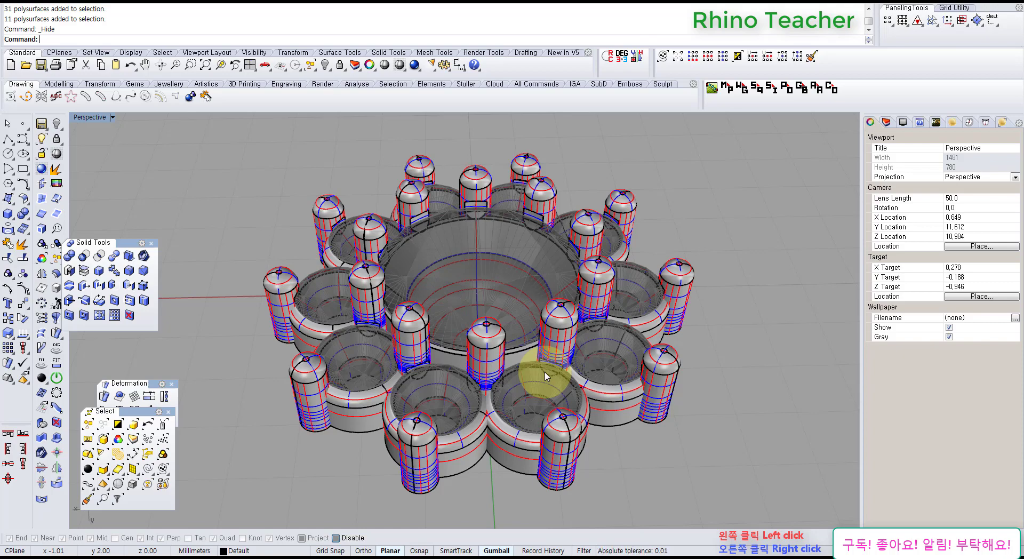
{"action": "right_click_drag", "start_coordinate": [473, 411], "coordinate": [436, 385]}
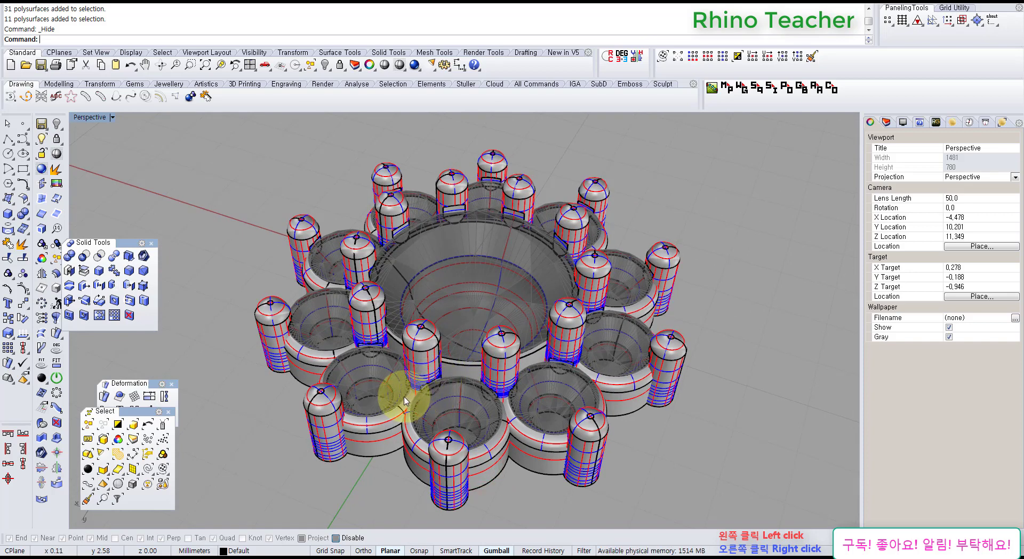
{"action": "right_click_drag", "start_coordinate": [391, 413], "coordinate": [422, 276]}
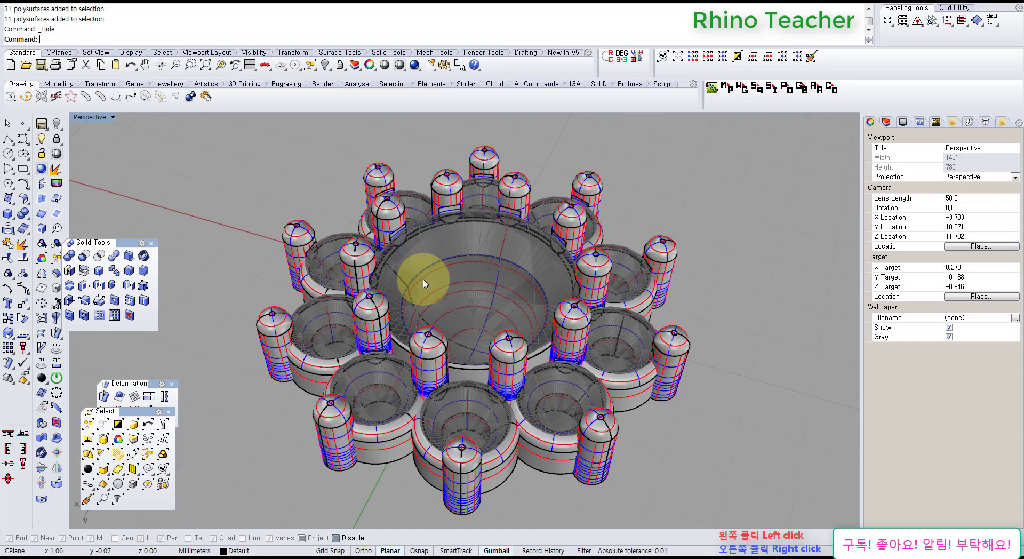
{"action": "right_click_drag", "start_coordinate": [441, 273], "coordinate": [385, 312]}
{"action": "key", "text": "ctrl+alt+l"}
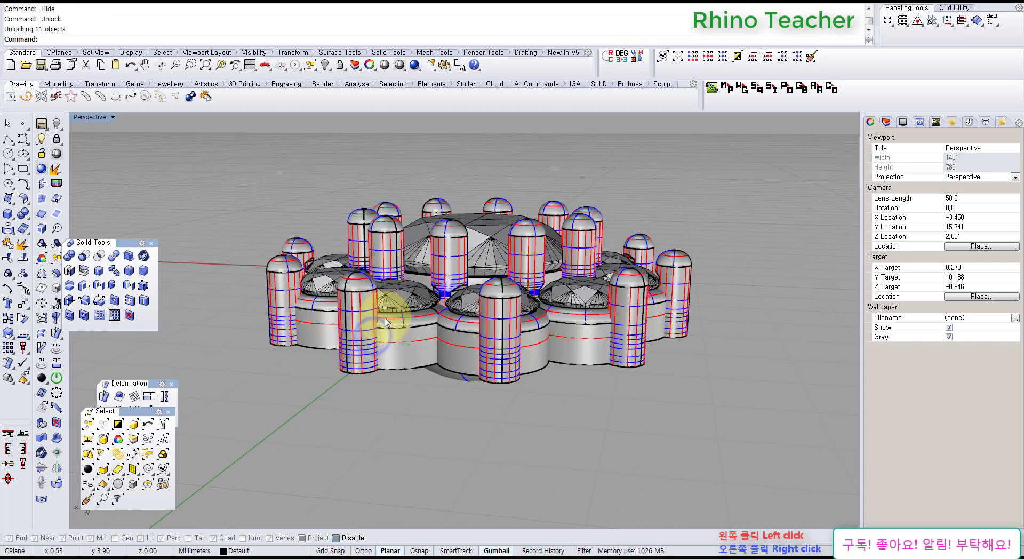
In the maximized Top view, draw a straight polyline from the origin (0) about 17 mm along the positive X axis.
{"action": "key", "text": "ctrl+F1"}
{"action": "scroll", "coordinate": [502, 321], "scroll_direction": "down", "scroll_amount": 10}
{"action": "right_click_drag", "start_coordinate": [501, 320], "coordinate": [332, 319]}
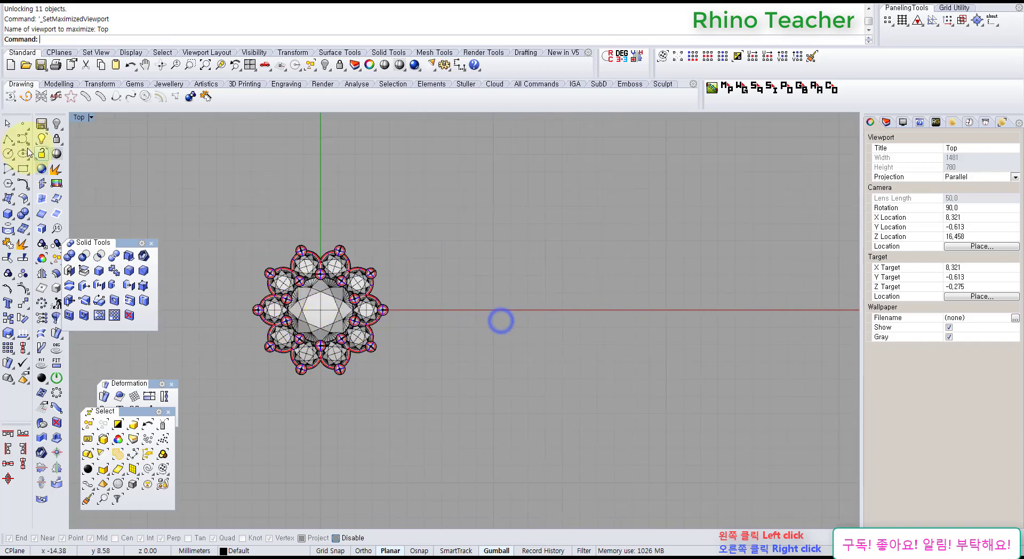
{"action": "left_click", "coordinate": [9, 139]}
{"action": "type", "text": "0"}
{"action": "key", "text": "Return"}
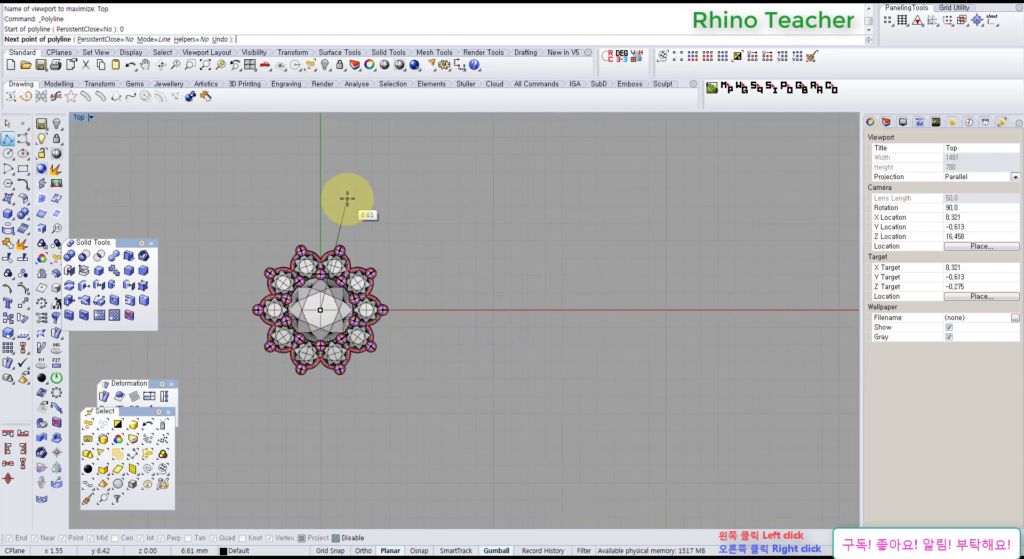
{"action": "left_click", "coordinate": [620, 303]}
{"action": "right_click", "coordinate": [619, 304]}
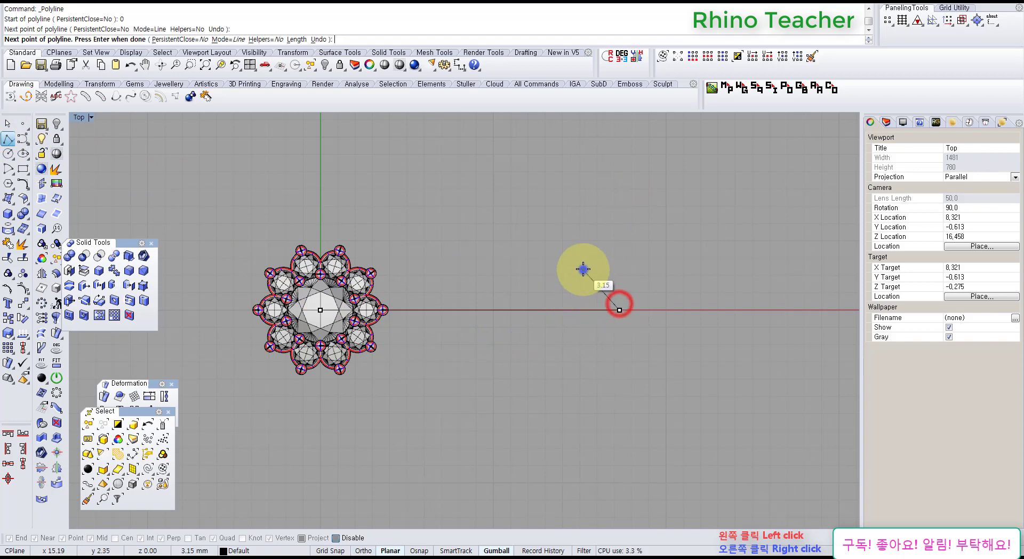
Start a degree-3 control-point curve on the line just outside the flower, rounding it up to about 1 mm above the line.
{"action": "scroll", "coordinate": [583, 271], "scroll_direction": "up", "scroll_amount": 3}
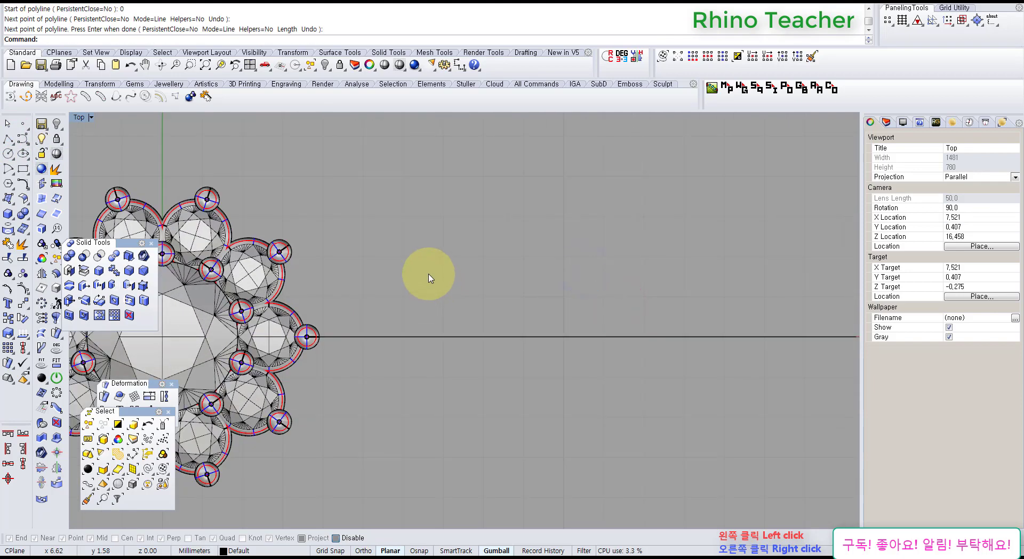
{"action": "right_click_drag", "start_coordinate": [542, 316], "coordinate": [485, 327]}
{"action": "scroll", "coordinate": [432, 293], "scroll_direction": "down", "scroll_amount": 6}
{"action": "left_click", "coordinate": [22, 139]}
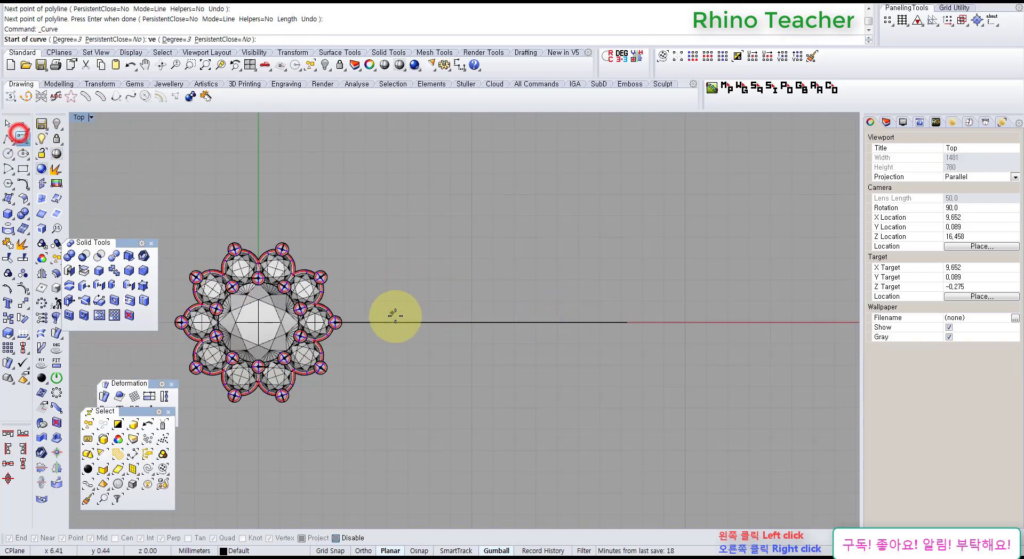
{"action": "scroll", "coordinate": [394, 312], "scroll_direction": "up", "scroll_amount": 3}
{"action": "left_click", "coordinate": [331, 330]}
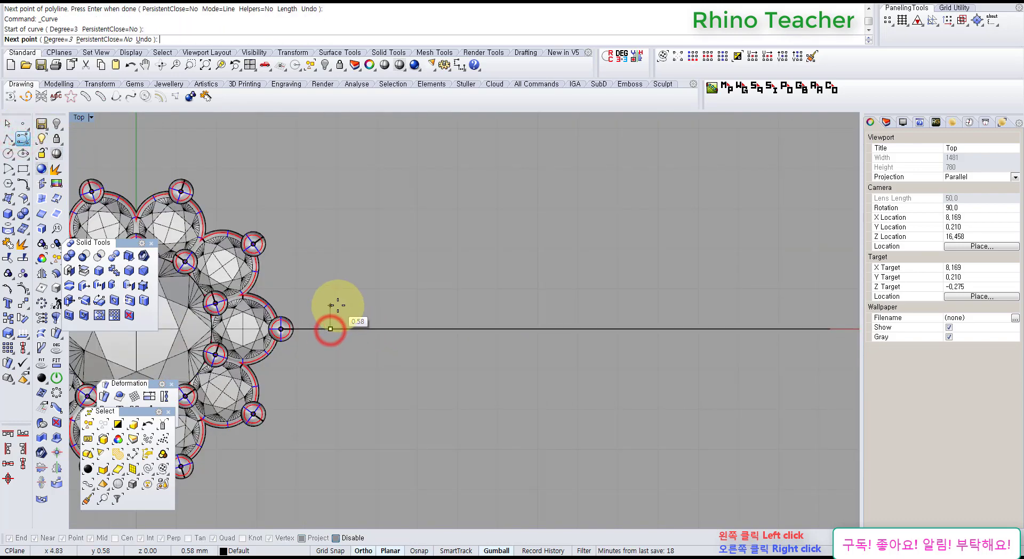
{"action": "left_click", "coordinate": [338, 305], "text": "shift"}
{"action": "left_click", "coordinate": [350, 287]}
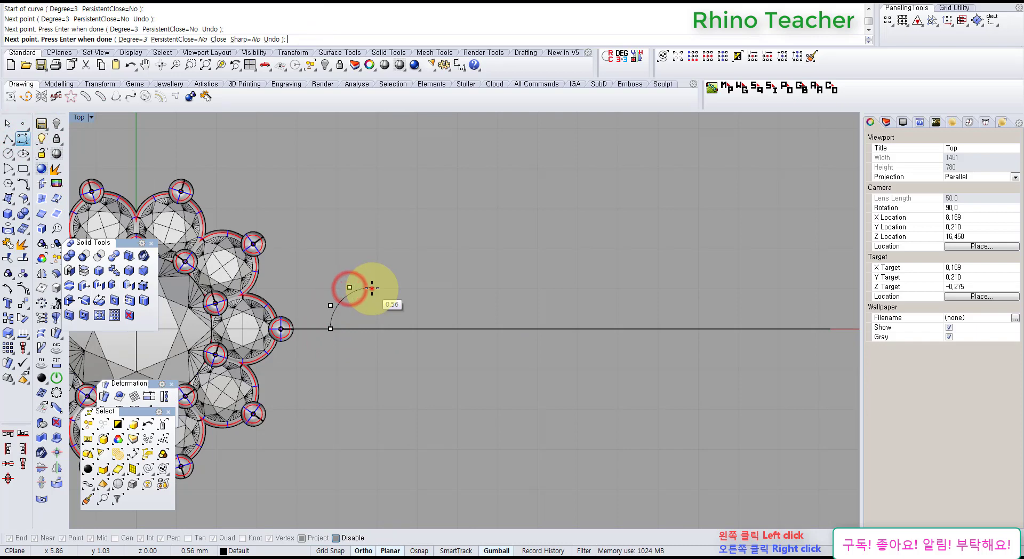
{"action": "left_click", "coordinate": [372, 288]}
Continue the curve parallel to the line, round its far end down onto the line at about X 17, and select the finished curve.
{"action": "scroll", "coordinate": [430, 290], "scroll_direction": "down", "scroll_amount": 2}
{"action": "right_click_drag", "start_coordinate": [434, 293], "coordinate": [366, 290]}
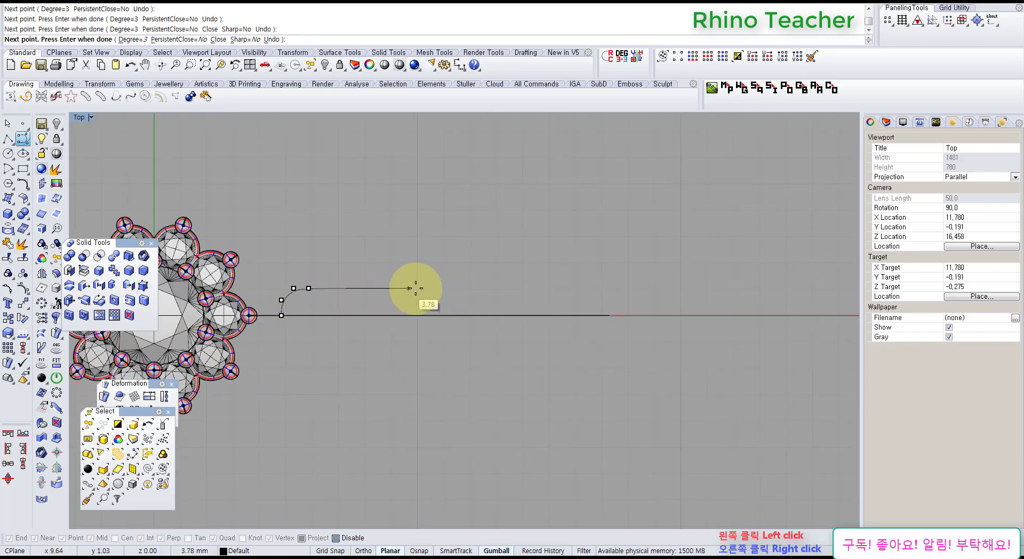
{"action": "left_click", "coordinate": [435, 289]}
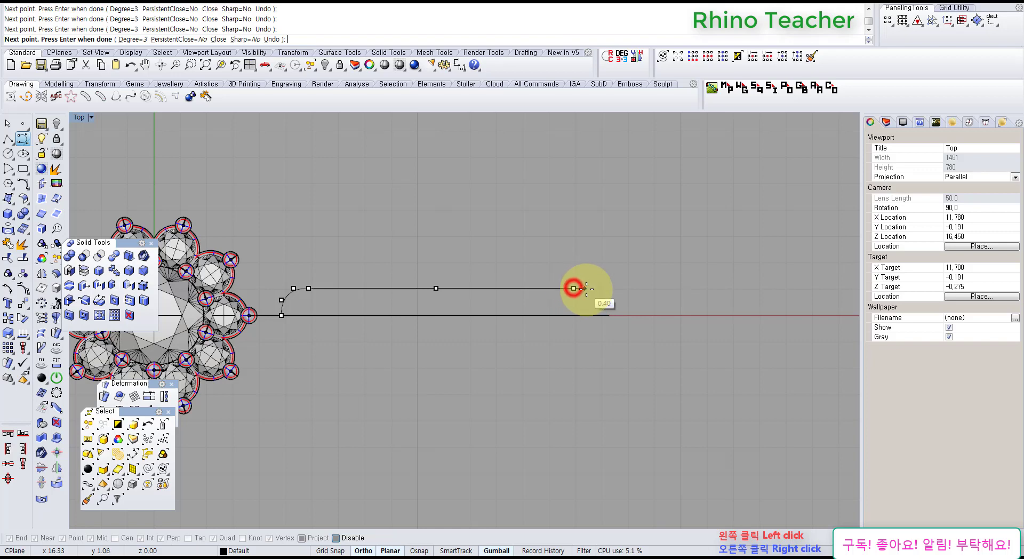
{"action": "scroll", "coordinate": [585, 289], "scroll_direction": "up", "scroll_amount": 3}
{"action": "scroll", "coordinate": [592, 286], "scroll_direction": "down", "scroll_amount": 5}
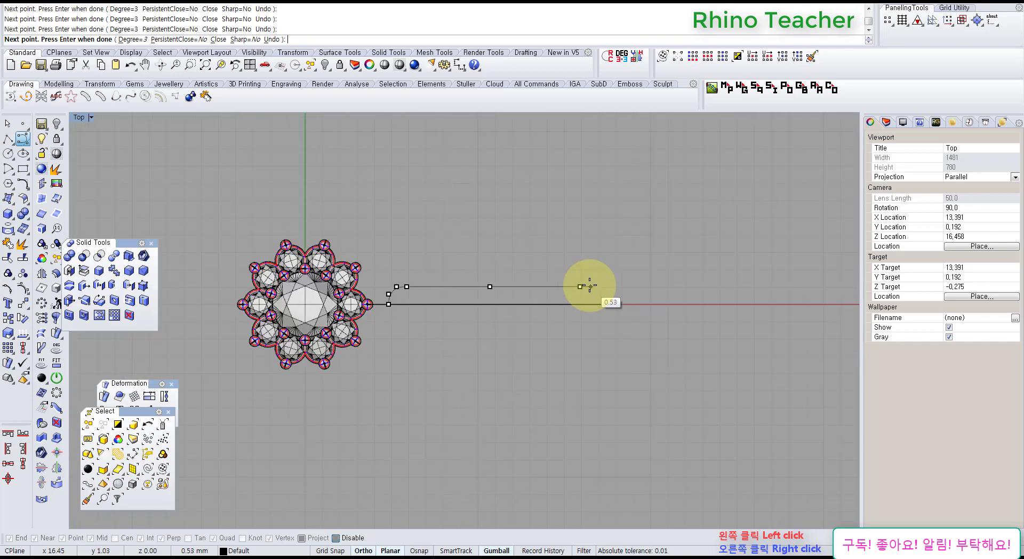
{"action": "scroll", "coordinate": [589, 287], "scroll_direction": "up", "scroll_amount": 3}
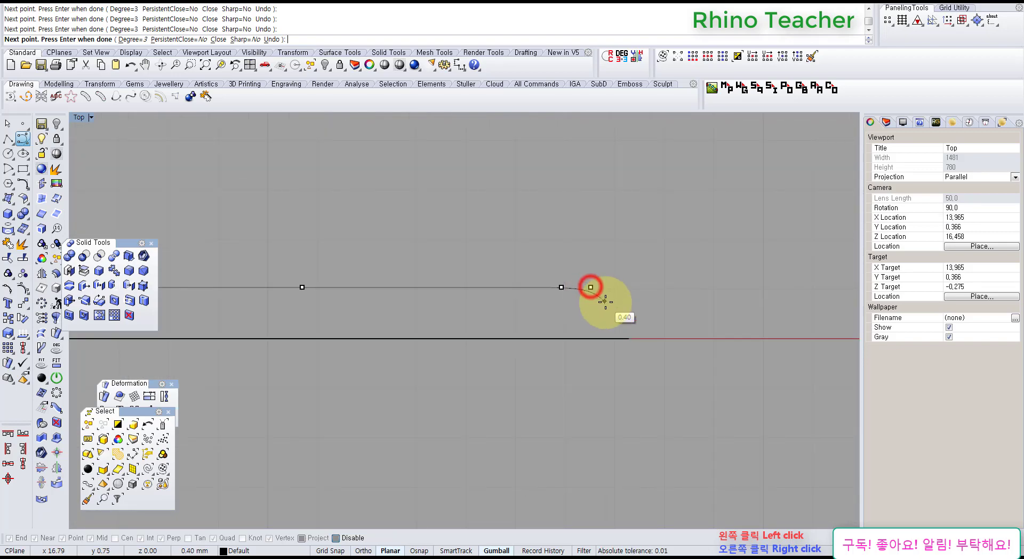
{"action": "right_click", "coordinate": [613, 337]}
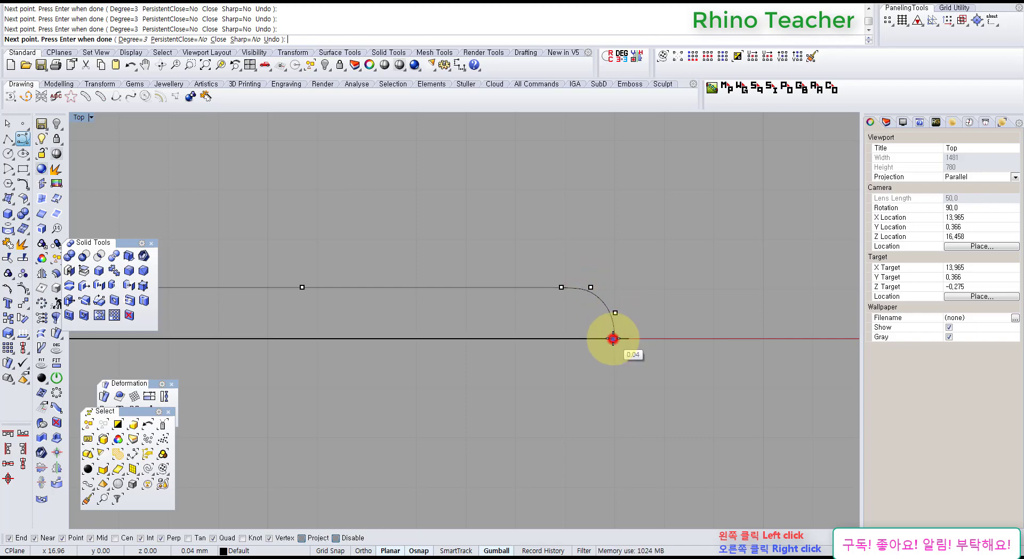
{"action": "left_click", "coordinate": [606, 297]}
{"action": "scroll", "coordinate": [568, 332], "scroll_direction": "down", "scroll_amount": 5}
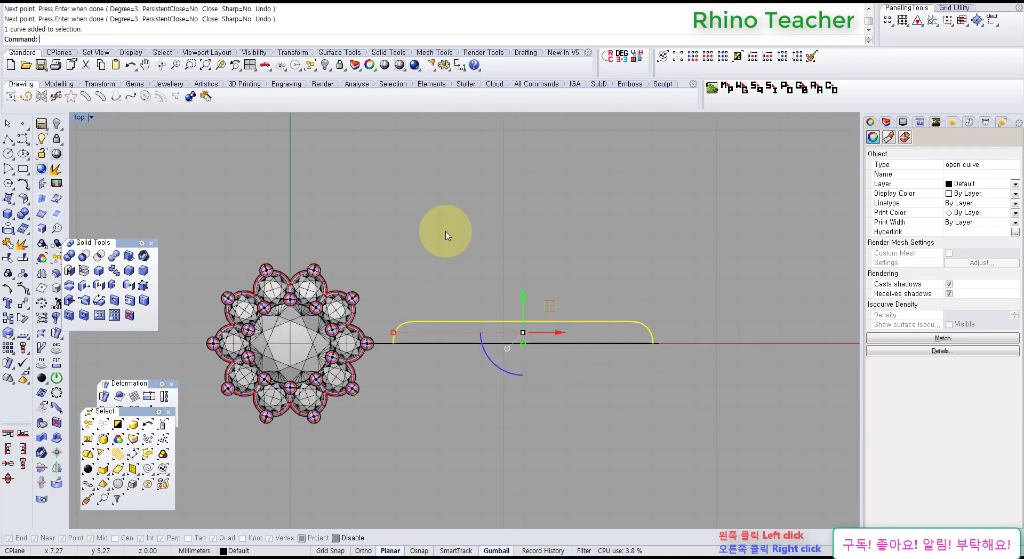
Mirror the half-outline curve across the horizontal axis with history recording so both halves stay linked.
{"action": "right_click_drag", "start_coordinate": [496, 253], "coordinate": [404, 240]}
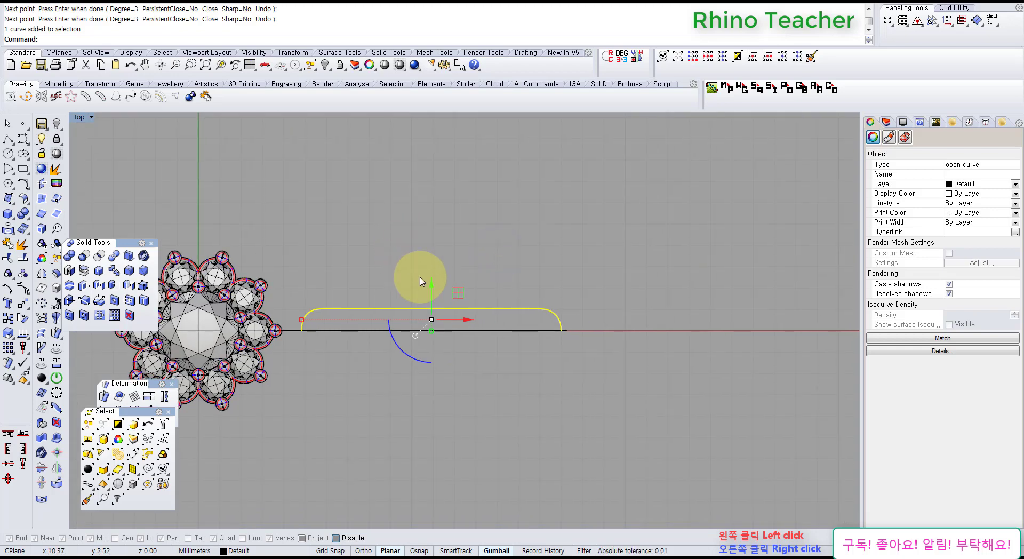
{"action": "right_click_drag", "start_coordinate": [416, 307], "coordinate": [405, 259]}
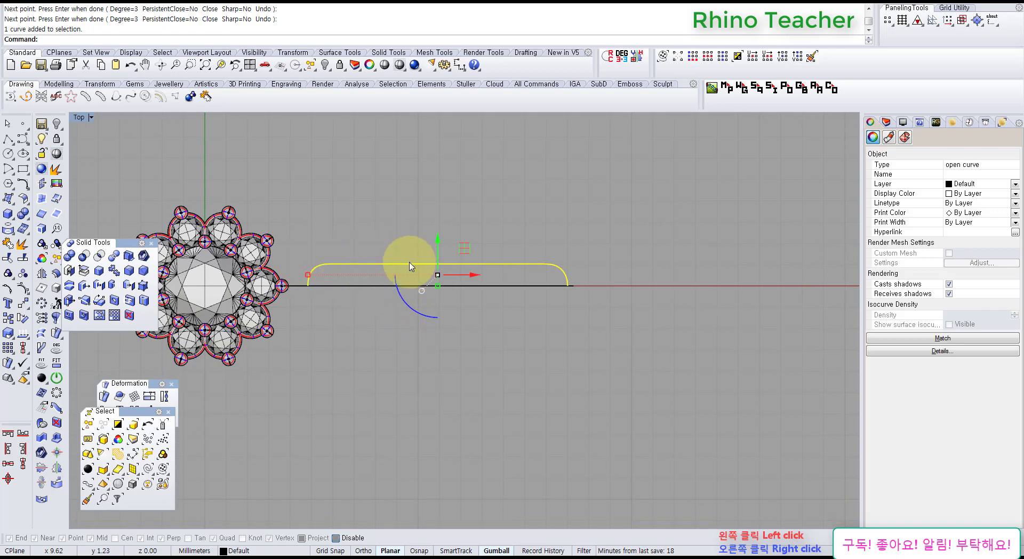
{"action": "mouse_move", "coordinate": [411, 301]}
{"action": "right_mouse_down"}
{"action": "mouse_move", "coordinate": [258, 297]}
{"action": "mouse_move", "coordinate": [421, 286]}
{"action": "right_mouse_up"}
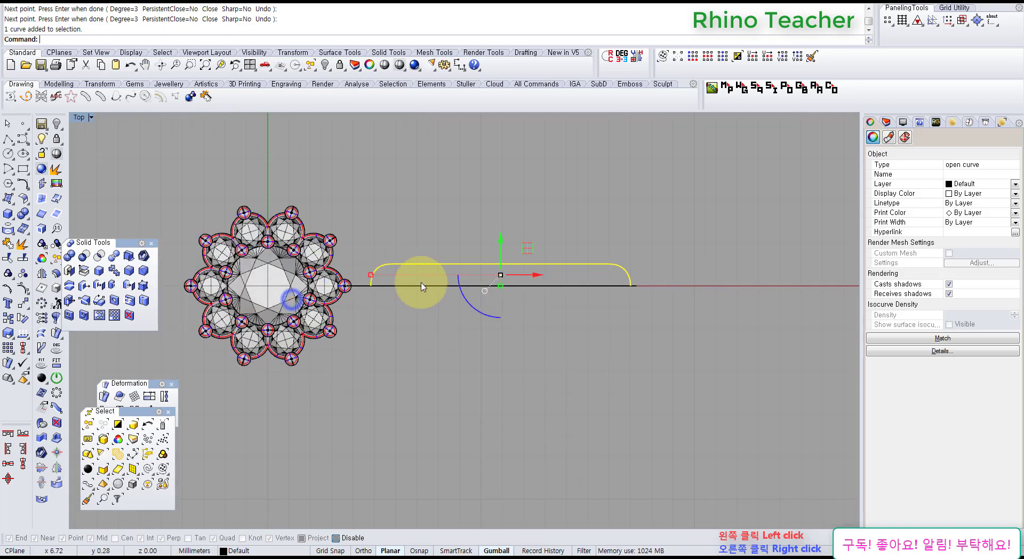
{"action": "scroll", "coordinate": [421, 286], "scroll_direction": "up", "scroll_amount": 3}
{"action": "right_click_drag", "start_coordinate": [540, 199], "coordinate": [421, 206]}
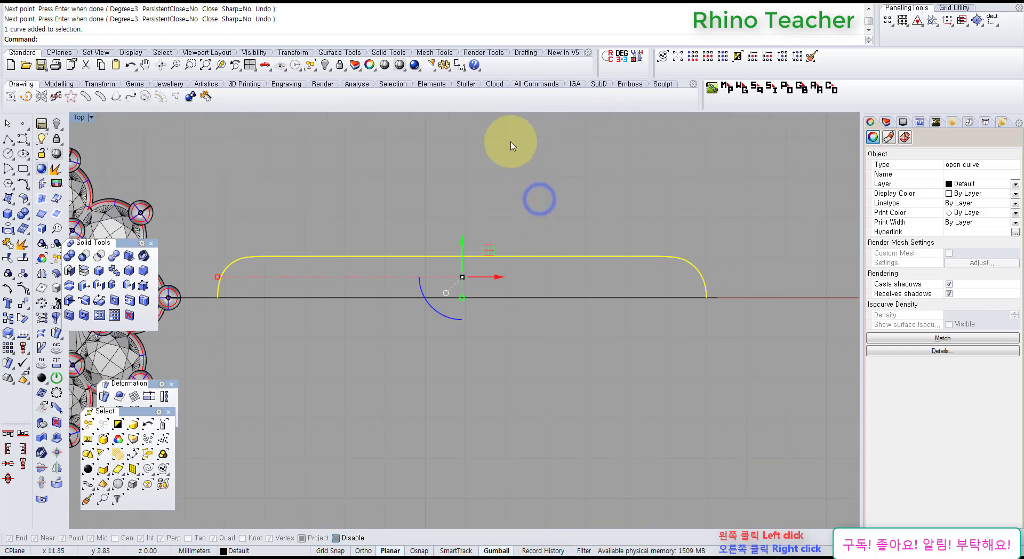
{"action": "right_click", "coordinate": [638, 55]}
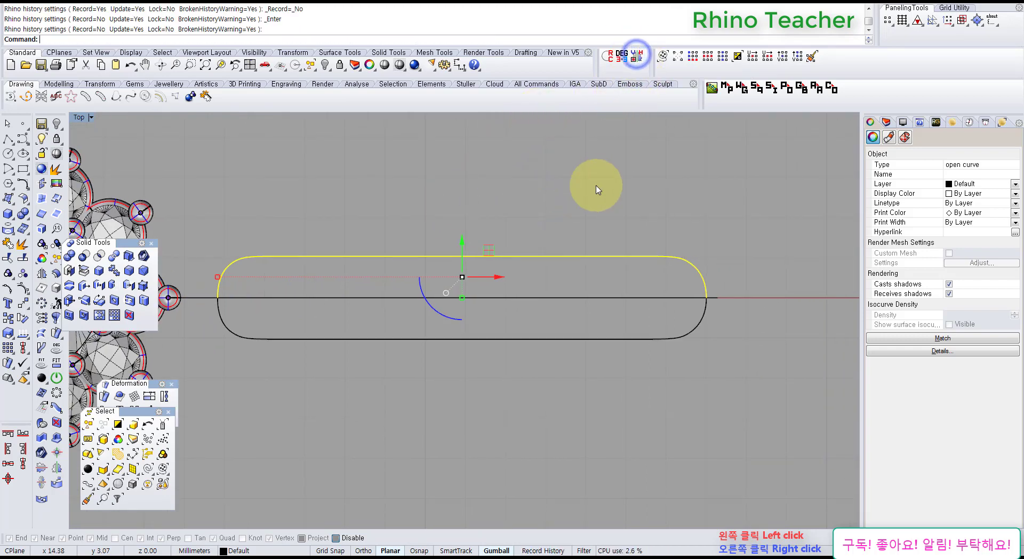
Show the original half-outline's control points and shift the two shoulder points nearest the gem cluster slightly along positive X.
{"action": "right_click_drag", "start_coordinate": [565, 217], "coordinate": [468, 261]}
{"action": "key", "text": "F10"}
{"action": "right_click_drag", "start_coordinate": [410, 323], "coordinate": [520, 271]}
{"action": "scroll", "coordinate": [338, 293], "scroll_direction": "up", "scroll_amount": 5}
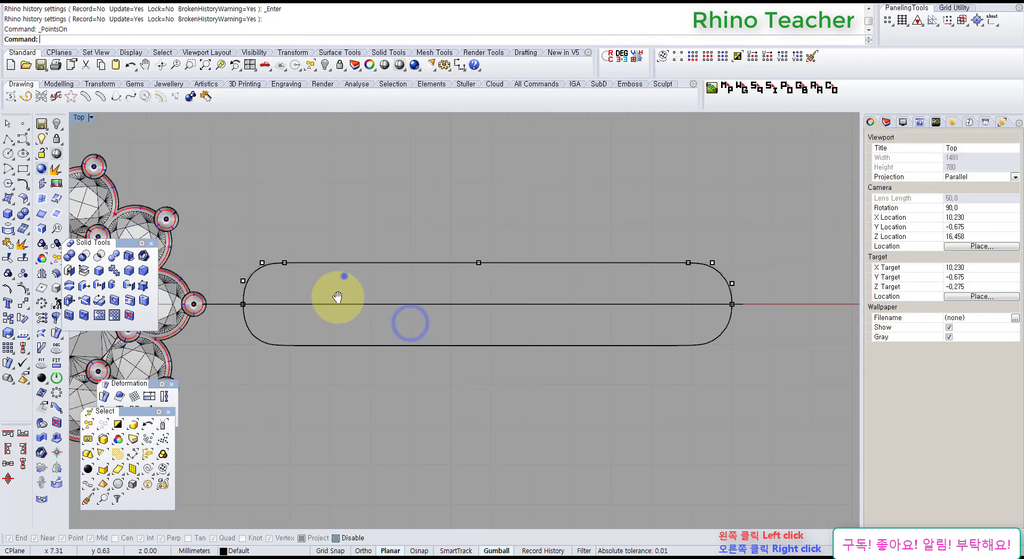
{"action": "left_click", "coordinate": [246, 283]}
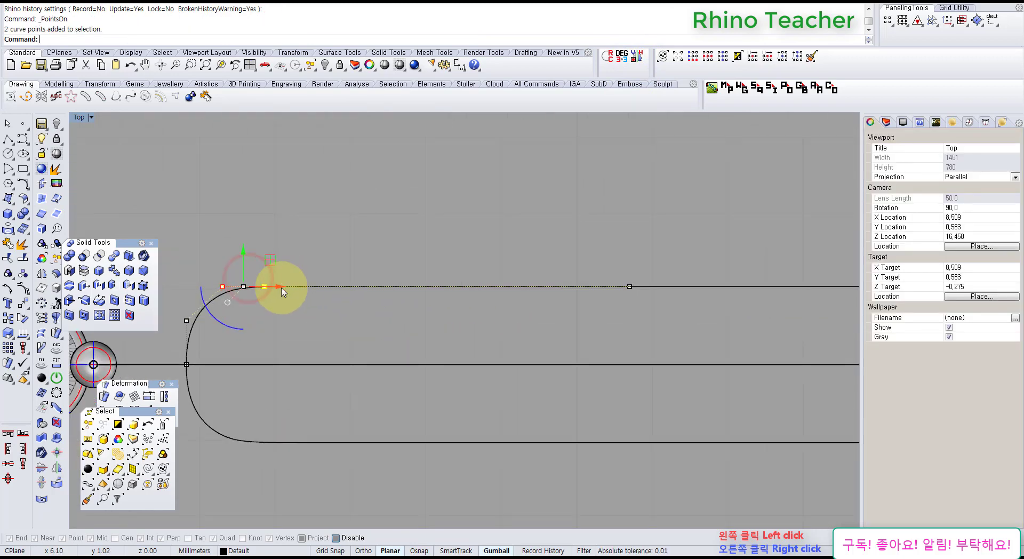
{"action": "left_click_drag", "start_coordinate": [283, 293], "coordinate": [288, 291]}
{"action": "left_click", "coordinate": [332, 304]}
{"action": "scroll", "coordinate": [344, 305], "scroll_direction": "down", "scroll_amount": 3}
{"action": "right_click", "coordinate": [416, 316]}
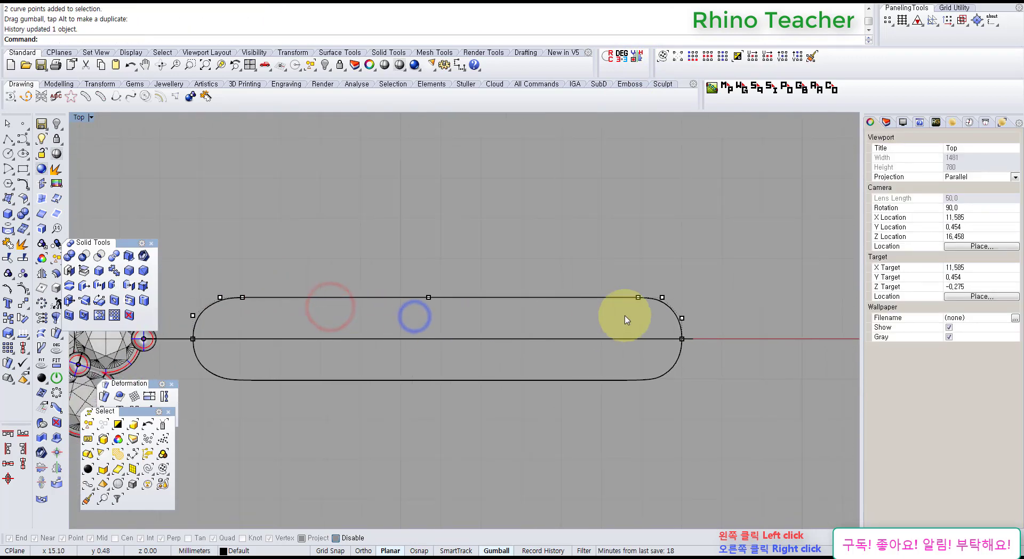
Narrow the outline by scaling all control points except the two end points with Scale1D, perpendicular to the axis, and hide the points.
{"action": "right_click_drag", "start_coordinate": [590, 315], "coordinate": [507, 297]}
{"action": "scroll", "coordinate": [487, 297], "scroll_direction": "down", "scroll_amount": 3}
{"action": "scroll", "coordinate": [487, 297], "scroll_direction": "up", "scroll_amount": 2}
{"action": "right_click_drag", "start_coordinate": [334, 308], "coordinate": [456, 308]}
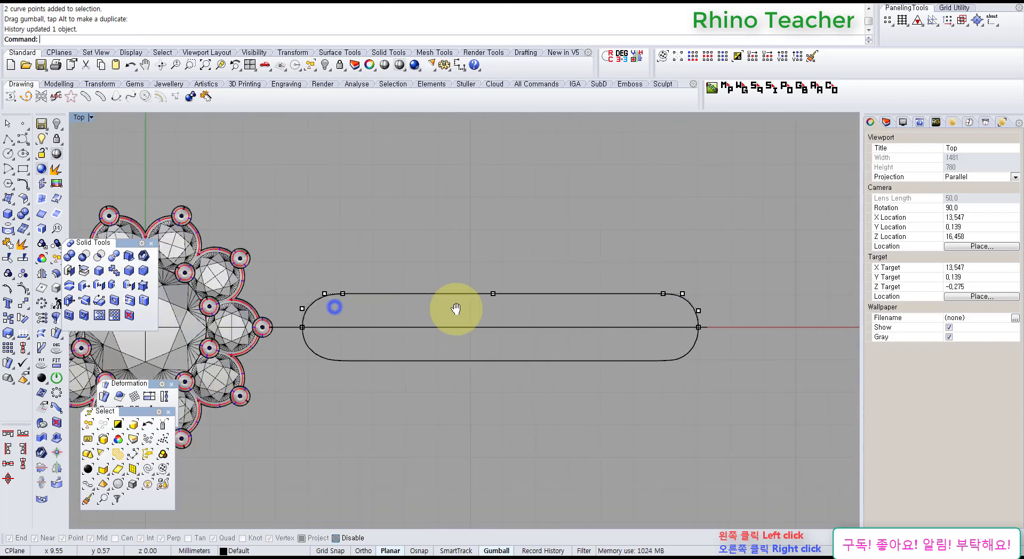
{"action": "left_click_drag", "start_coordinate": [291, 266], "coordinate": [720, 320]}
{"action": "right_click_drag", "start_coordinate": [681, 320], "coordinate": [461, 320]}
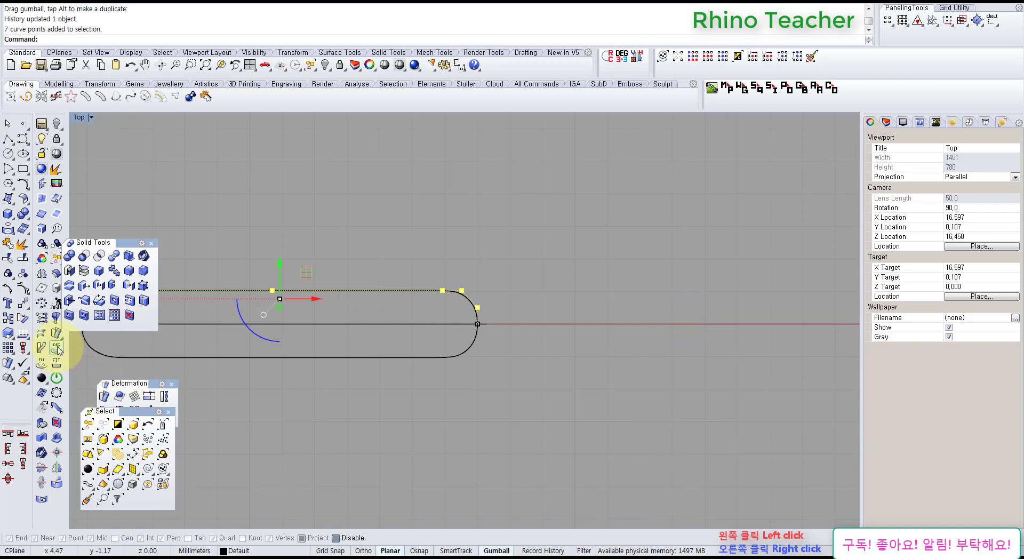
{"action": "left_click", "coordinate": [10, 336]}
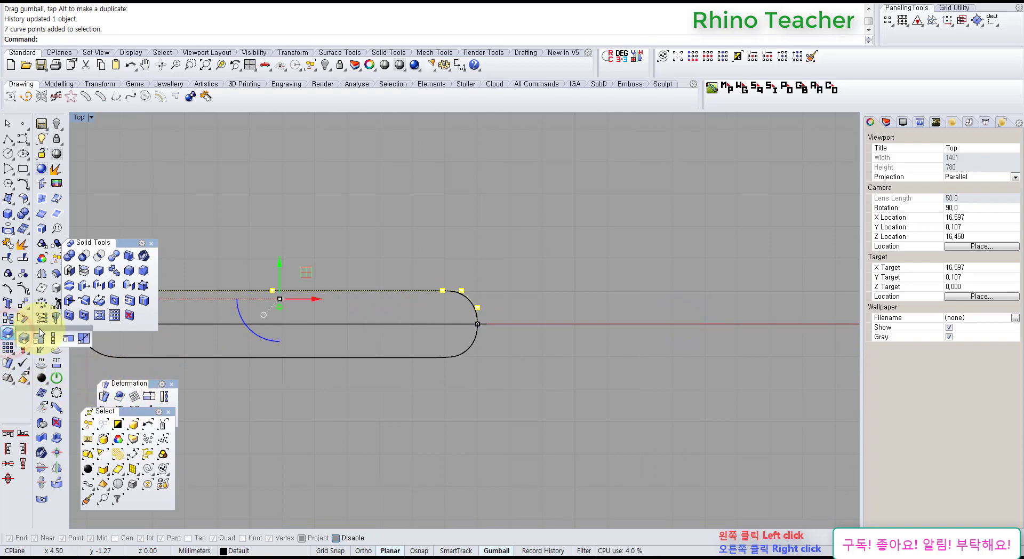
{"action": "left_click_drag", "start_coordinate": [41, 331], "coordinate": [102, 202]}
{"action": "left_click", "coordinate": [111, 211]}
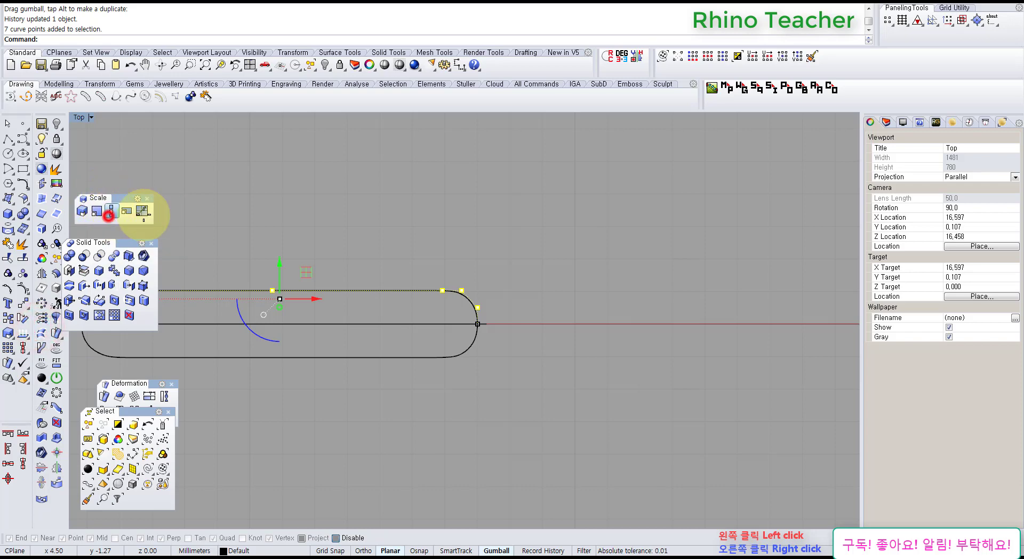
{"action": "left_click", "coordinate": [478, 324]}
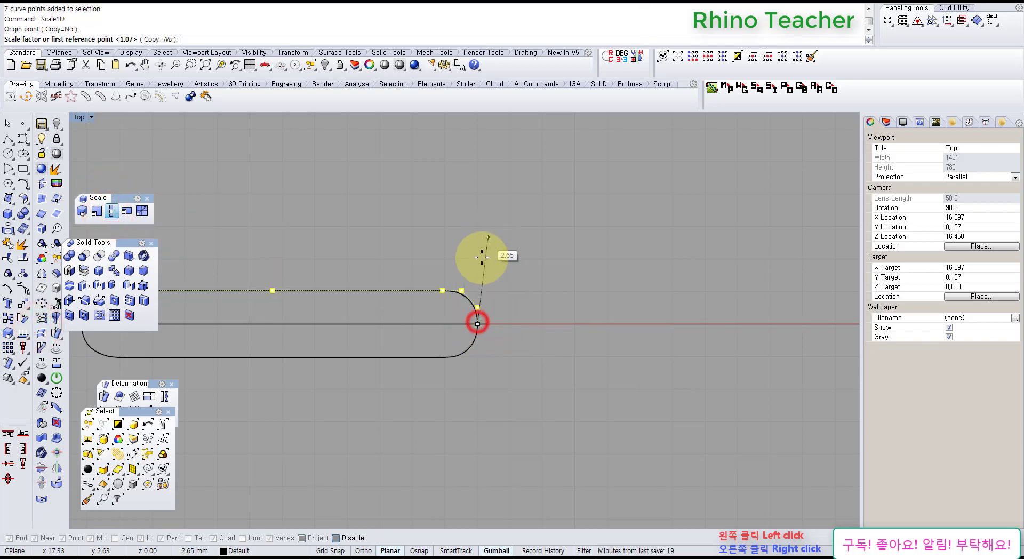
{"action": "scroll", "coordinate": [480, 256], "scroll_direction": "up", "scroll_amount": 3}
{"action": "left_click", "coordinate": [475, 233]}
{"action": "left_click", "coordinate": [488, 263]}
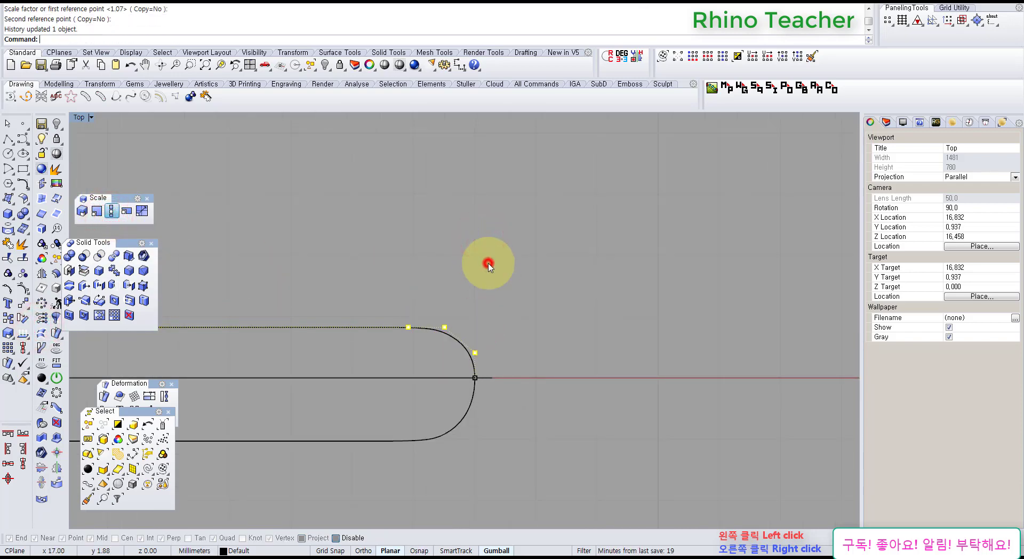
{"action": "scroll", "coordinate": [583, 300], "scroll_direction": "down", "scroll_amount": 4}
{"action": "right_click_drag", "start_coordinate": [459, 298], "coordinate": [495, 319]}
{"action": "key", "text": "Escape"}
Check the outer end's roundness against a temporary circle tangent to both long edges and moved to the tip, and delete the circle.
{"action": "scroll", "coordinate": [550, 307], "scroll_direction": "up", "scroll_amount": 4}
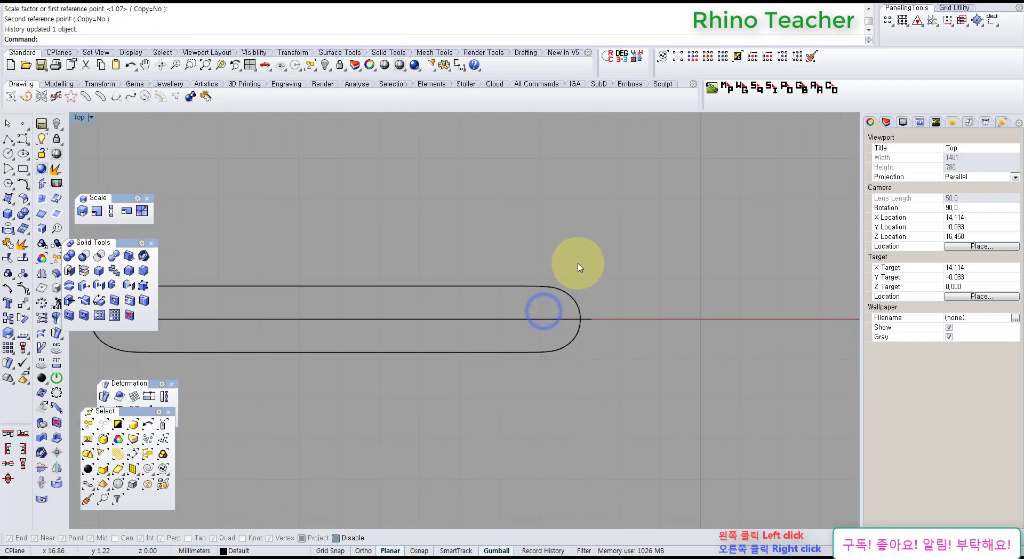
{"action": "right_click_drag", "start_coordinate": [555, 294], "coordinate": [467, 291]}
{"action": "scroll", "coordinate": [467, 295], "scroll_direction": "up", "scroll_amount": 3}
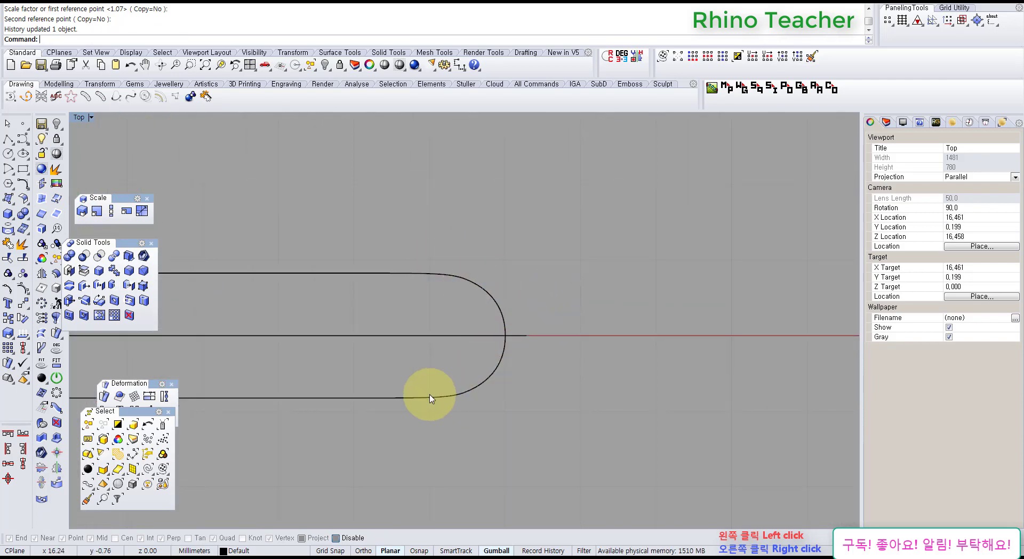
{"action": "left_click", "coordinate": [10, 155]}
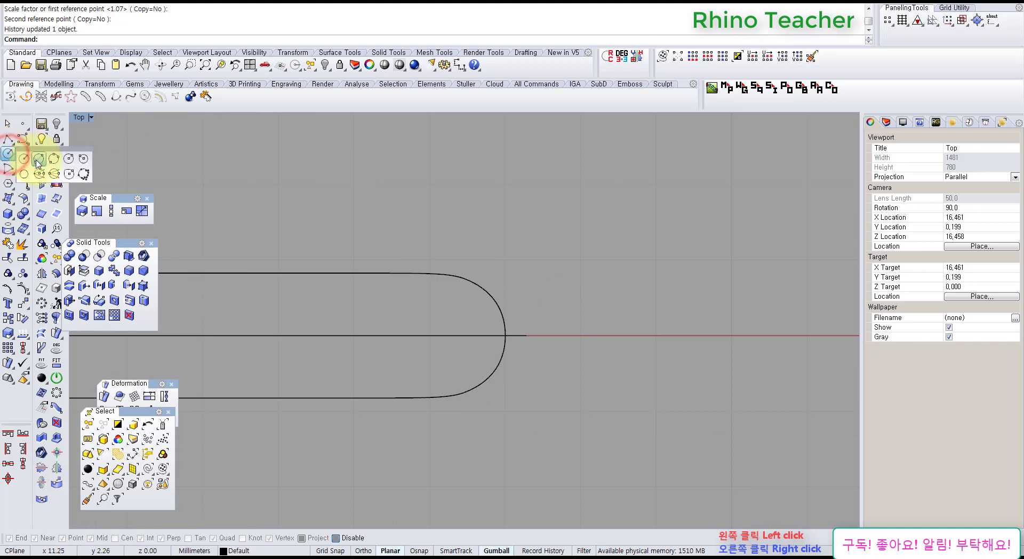
{"action": "left_click", "coordinate": [25, 175]}
{"action": "left_click", "coordinate": [382, 272]}
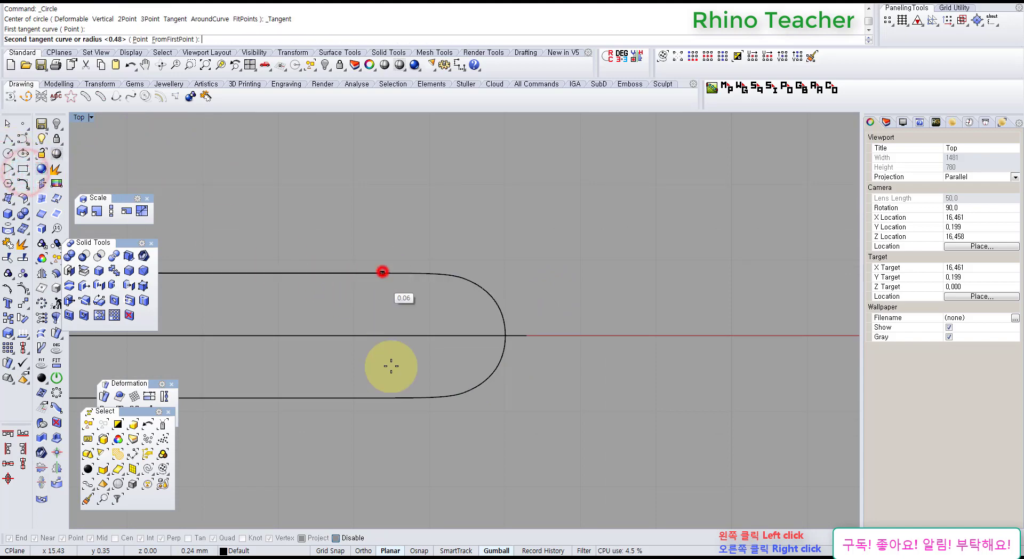
{"action": "left_click", "coordinate": [387, 398]}
{"action": "right_click", "coordinate": [430, 354]}
{"action": "left_click", "coordinate": [455, 369]}
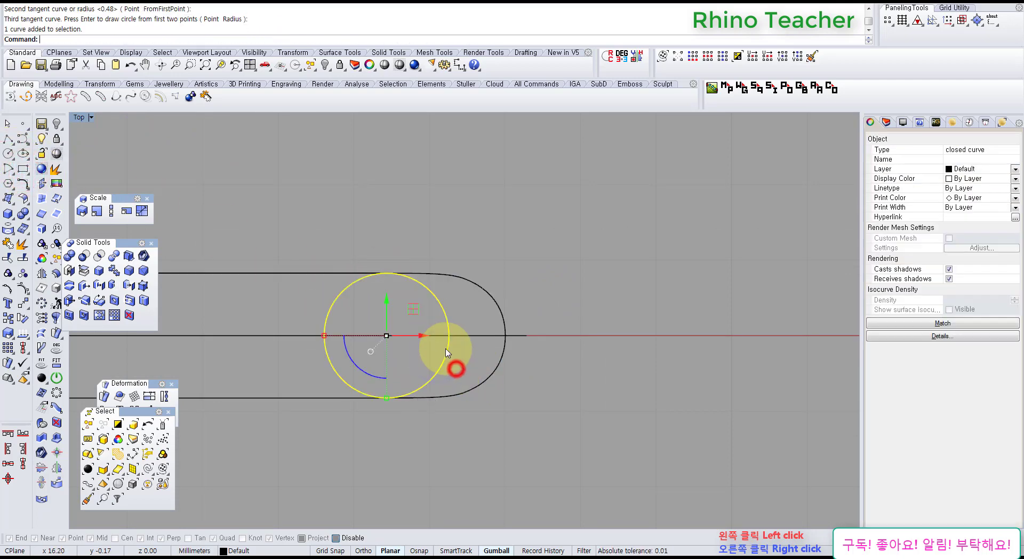
{"action": "left_click_drag", "start_coordinate": [420, 336], "coordinate": [477, 340]}
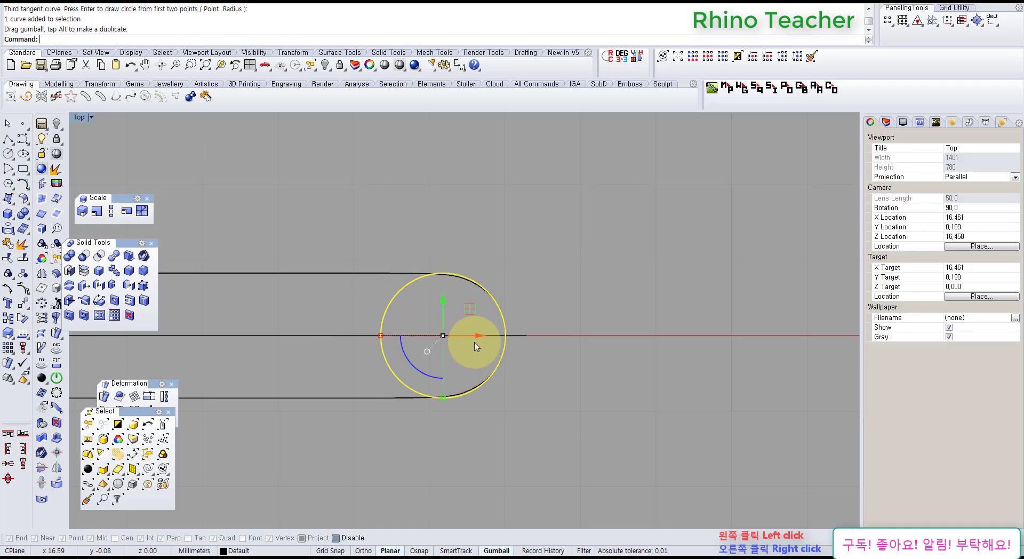
{"action": "key", "text": "Delete"}
Loft a surface between the two outline halves and delete the input curves.
{"action": "scroll", "coordinate": [358, 334], "scroll_direction": "down", "scroll_amount": 6}
{"action": "right_click_drag", "start_coordinate": [360, 333], "coordinate": [581, 288]}
{"action": "scroll", "coordinate": [513, 299], "scroll_direction": "down", "scroll_amount": 2}
{"action": "right_click_drag", "start_coordinate": [462, 308], "coordinate": [458, 350]}
{"action": "right_click_drag", "start_coordinate": [569, 329], "coordinate": [405, 335]}
{"action": "scroll", "coordinate": [403, 335], "scroll_direction": "up", "scroll_amount": 6}
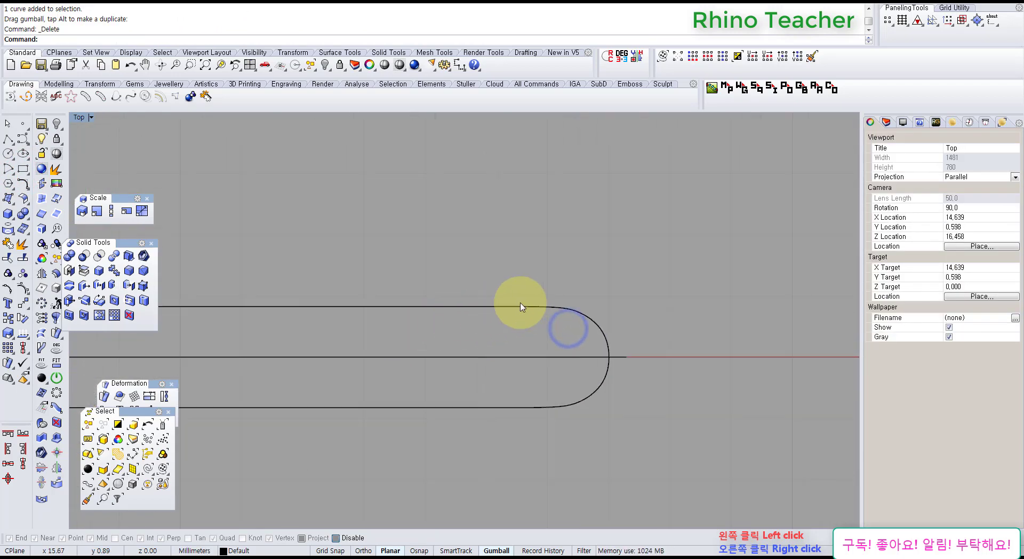
{"action": "left_click_drag", "start_coordinate": [508, 321], "coordinate": [478, 296]}
{"action": "left_click", "coordinate": [507, 395], "text": "shift"}
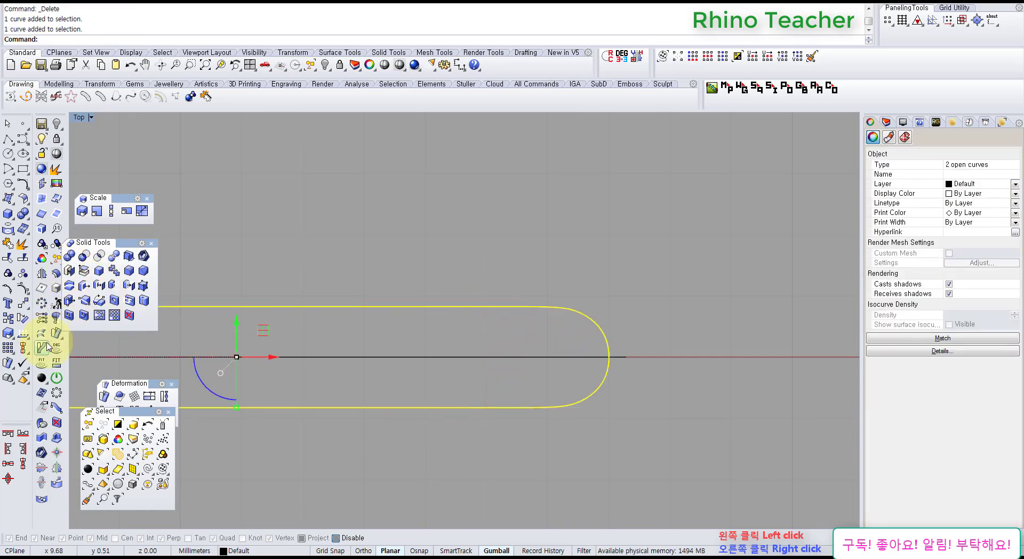
{"action": "right_click_drag", "start_coordinate": [434, 332], "coordinate": [475, 308]}
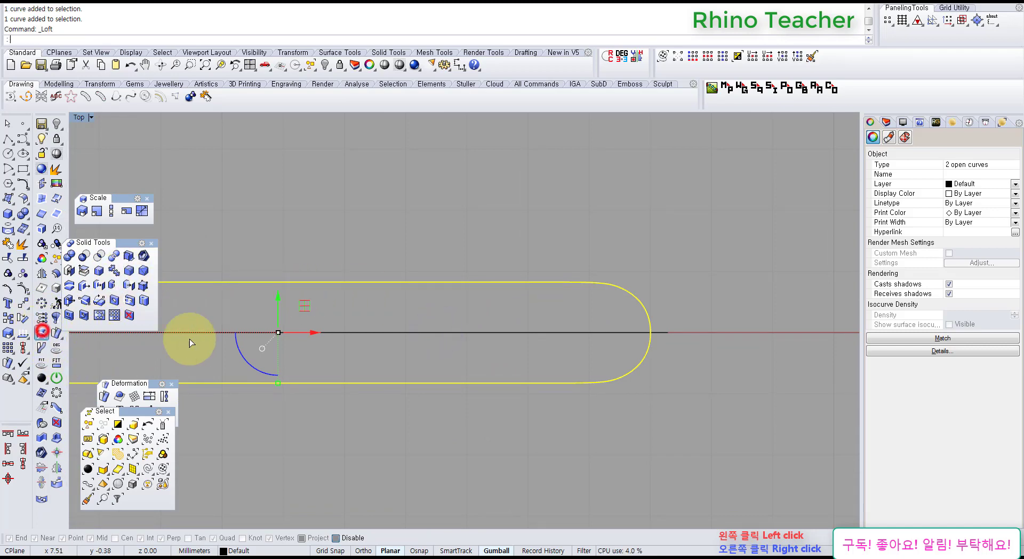
{"action": "left_click", "coordinate": [470, 339]}
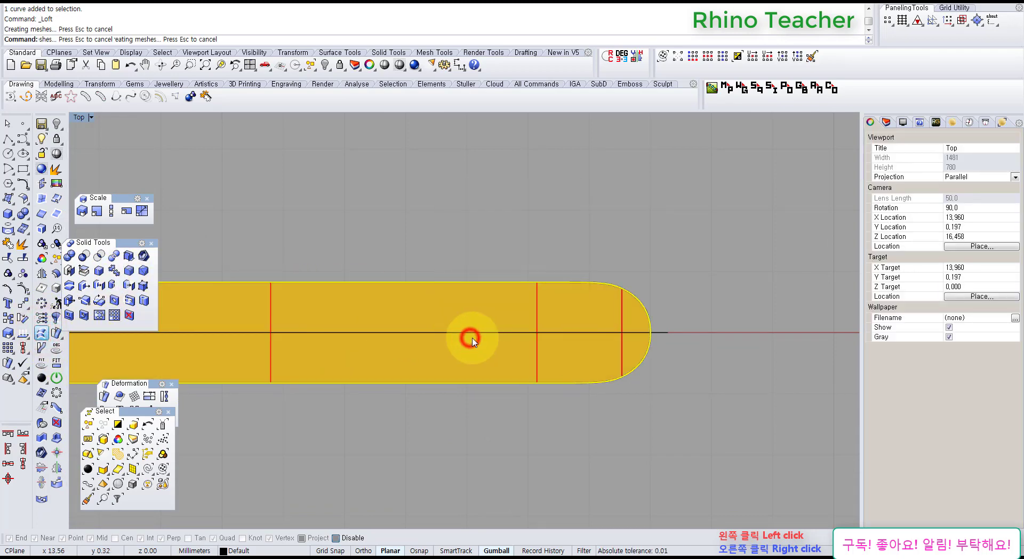
{"action": "right_click_drag", "start_coordinate": [503, 319], "coordinate": [355, 372]}
{"action": "key", "text": "Delete"}
Show the lofted surface's control points and select the four interior points near its outer end.
{"action": "left_click", "coordinate": [459, 288]}
{"action": "key", "text": "F10"}
{"action": "scroll", "coordinate": [422, 340], "scroll_direction": "up", "scroll_amount": 8}
{"action": "left_click_drag", "start_coordinate": [355, 322], "coordinate": [503, 423]}
{"action": "scroll", "coordinate": [508, 363], "scroll_direction": "up", "scroll_amount": 8}
{"action": "scroll", "coordinate": [563, 348], "scroll_direction": "down", "scroll_amount": 10}
{"action": "scroll", "coordinate": [551, 350], "scroll_direction": "down", "scroll_amount": 8}
{"action": "right_click_drag", "start_coordinate": [406, 373], "coordinate": [341, 380]}
{"action": "scroll", "coordinate": [522, 359], "scroll_direction": "up", "scroll_amount": 10}
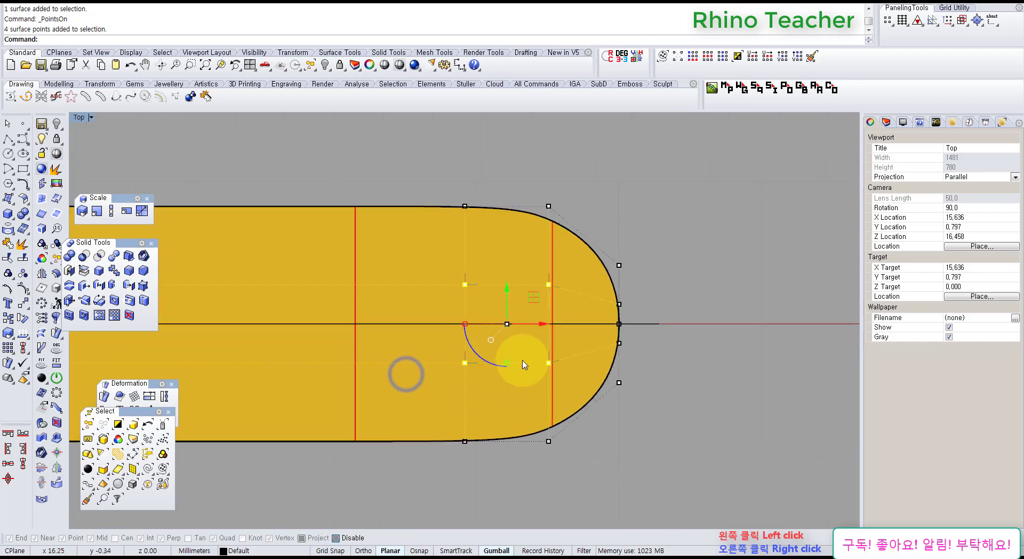
Extend the selection along V to both full interior rows of control points, excluding the tip points on the axis at both ends.
{"action": "left_click", "coordinate": [723, 56]}
{"action": "scroll", "coordinate": [613, 332], "scroll_direction": "up", "scroll_amount": 5}
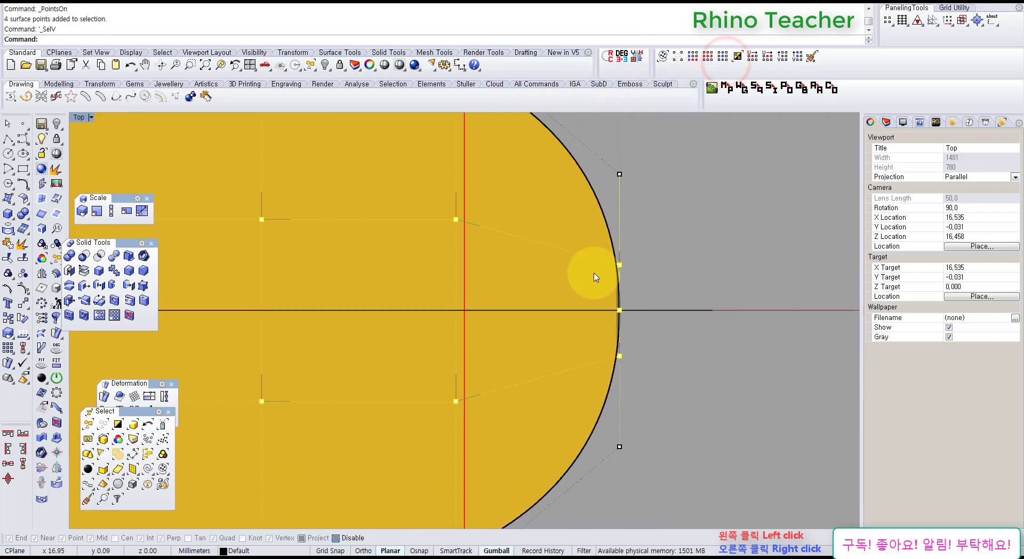
{"action": "left_click", "coordinate": [599, 285], "text": "ctrl"}
{"action": "scroll", "coordinate": [640, 321], "scroll_direction": "down", "scroll_amount": 5}
{"action": "scroll", "coordinate": [620, 314], "scroll_direction": "down", "scroll_amount": 7}
{"action": "right_click_drag", "start_coordinate": [354, 321], "coordinate": [509, 344]}
{"action": "scroll", "coordinate": [384, 334], "scroll_direction": "up", "scroll_amount": 14}
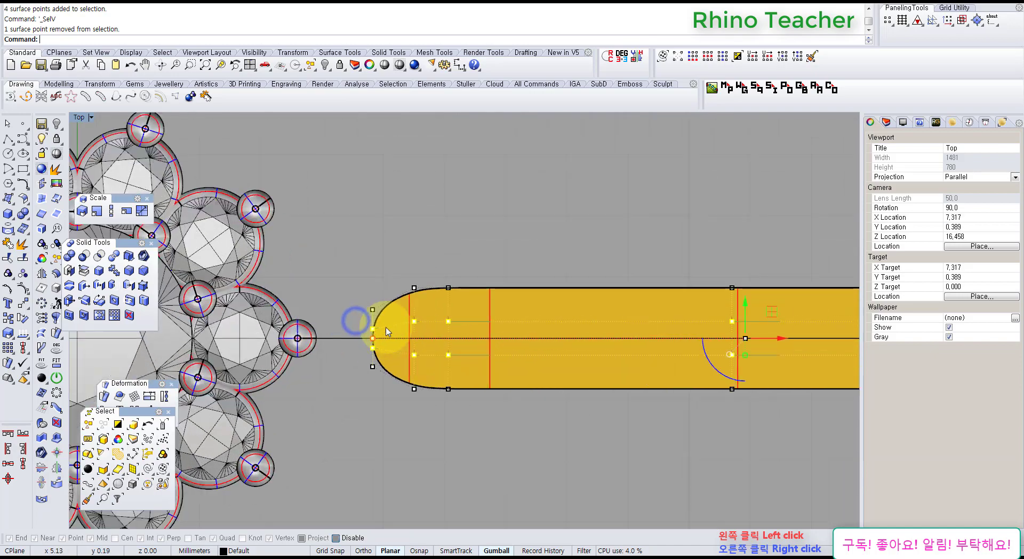
{"action": "left_click_drag", "start_coordinate": [329, 340], "coordinate": [401, 363], "text": "ctrl"}
{"action": "scroll", "coordinate": [401, 363], "scroll_direction": "down", "scroll_amount": 5}
{"action": "scroll", "coordinate": [377, 404], "scroll_direction": "up", "scroll_amount": 4}
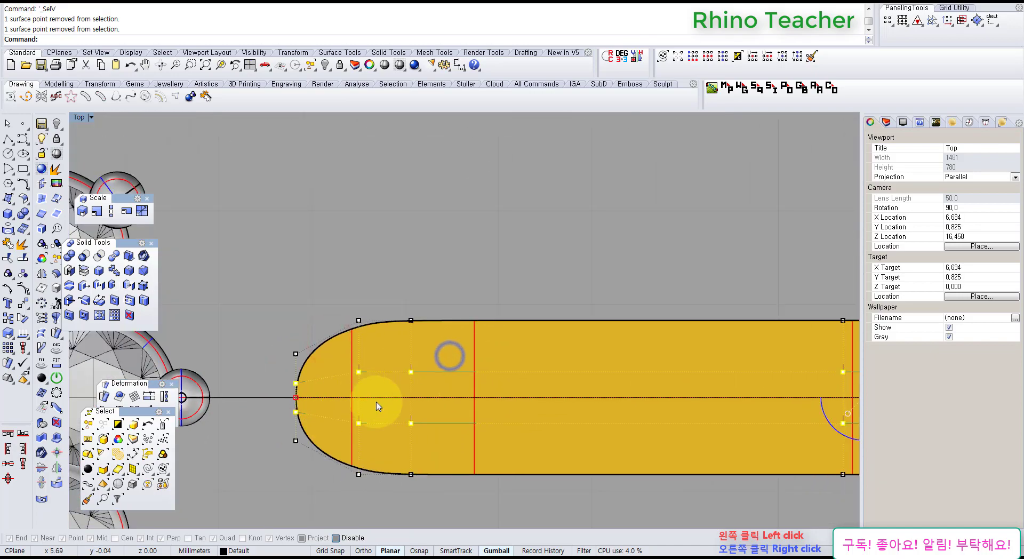
Raise the selected interior control points vertically in the perspective view to dome the flat surface.
{"action": "key", "text": "ctrl+F3"}
{"action": "right_click_drag", "start_coordinate": [484, 362], "coordinate": [467, 354]}
{"action": "key", "text": "ctrl+F4"}
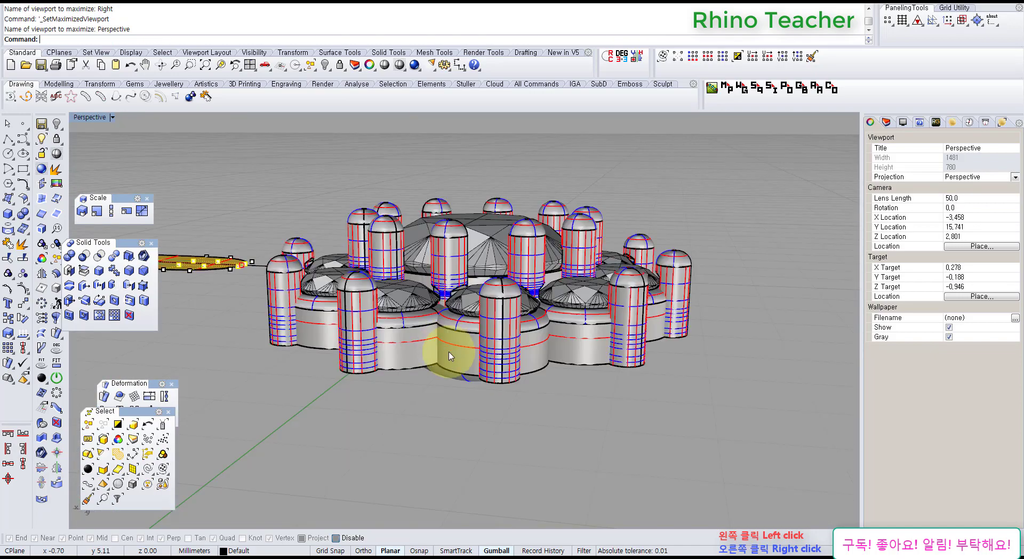
{"action": "key", "text": "F4"}
{"action": "right_click_drag", "start_coordinate": [359, 366], "coordinate": [536, 358]}
{"action": "left_click_drag", "start_coordinate": [465, 287], "coordinate": [465, 268]}
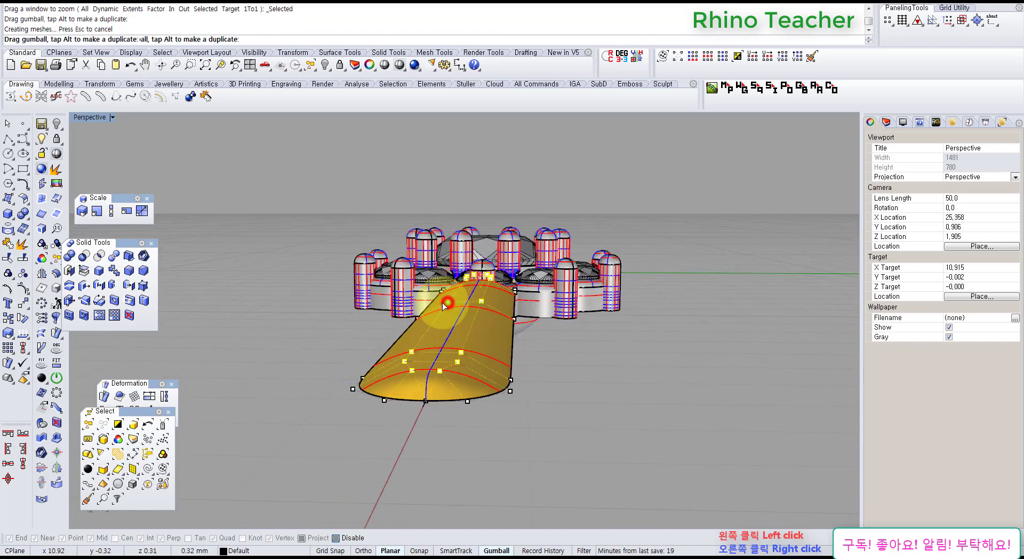
{"action": "left_click_drag", "start_coordinate": [443, 302], "coordinate": [437, 302]}
{"action": "right_click_drag", "start_coordinate": [450, 331], "coordinate": [343, 354]}
Remove the control points at both end edges from the selection in the top view, keeping only the inner points selected.
{"action": "key", "text": "ctrl+F3"}
{"action": "key", "text": "ctrl+F1"}
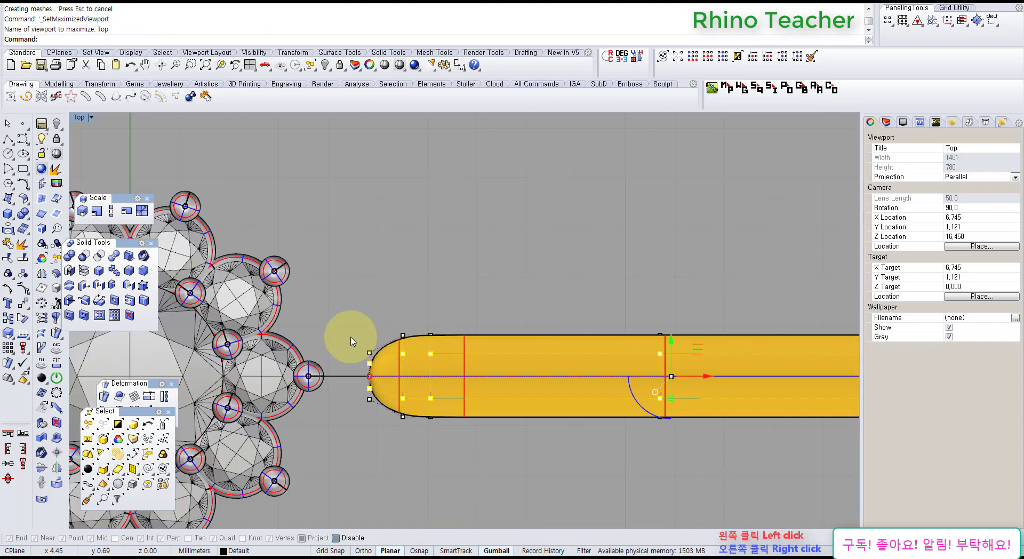
{"action": "left_click_drag", "start_coordinate": [354, 330], "coordinate": [385, 410], "text": "ctrl"}
{"action": "scroll", "coordinate": [384, 410], "scroll_direction": "down", "scroll_amount": 8}
{"action": "right_click_drag", "start_coordinate": [571, 346], "coordinate": [413, 280]}
{"action": "scroll", "coordinate": [476, 335], "scroll_direction": "up", "scroll_amount": 10}
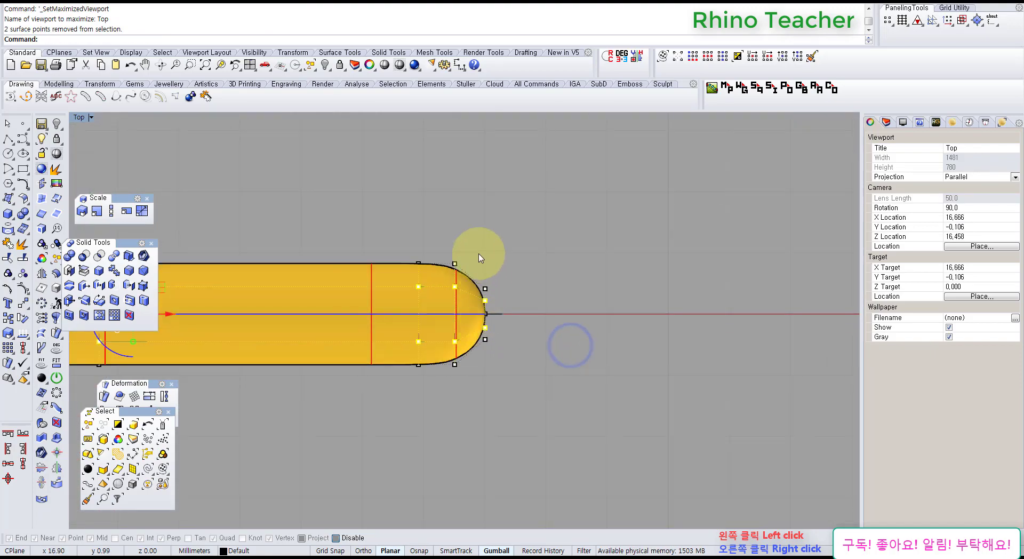
{"action": "left_click_drag", "start_coordinate": [478, 265], "coordinate": [537, 403], "text": "ctrl"}
Raise the selected inner control points further vertically in the perspective view to heighten the bar's dome.
{"action": "key", "text": "ctrl+F2"}
{"action": "scroll", "coordinate": [419, 337], "scroll_direction": "down", "scroll_amount": 6}
{"action": "right_click_drag", "start_coordinate": [421, 336], "coordinate": [482, 290]}
{"action": "key", "text": "ctrl+F4"}
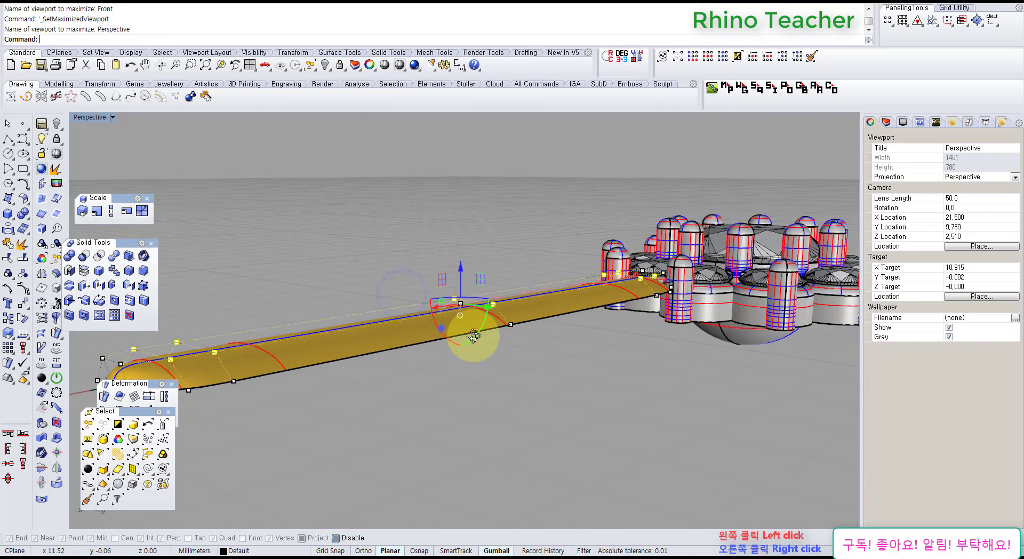
{"action": "right_click_drag", "start_coordinate": [474, 336], "coordinate": [454, 288]}
{"action": "left_click_drag", "start_coordinate": [461, 272], "coordinate": [452, 243]}
{"action": "right_click_drag", "start_coordinate": [353, 331], "coordinate": [250, 307]}
{"action": "right_click_drag", "start_coordinate": [261, 323], "coordinate": [520, 334], "text": "shift"}
{"action": "right_click_drag", "start_coordinate": [450, 323], "coordinate": [611, 317]}
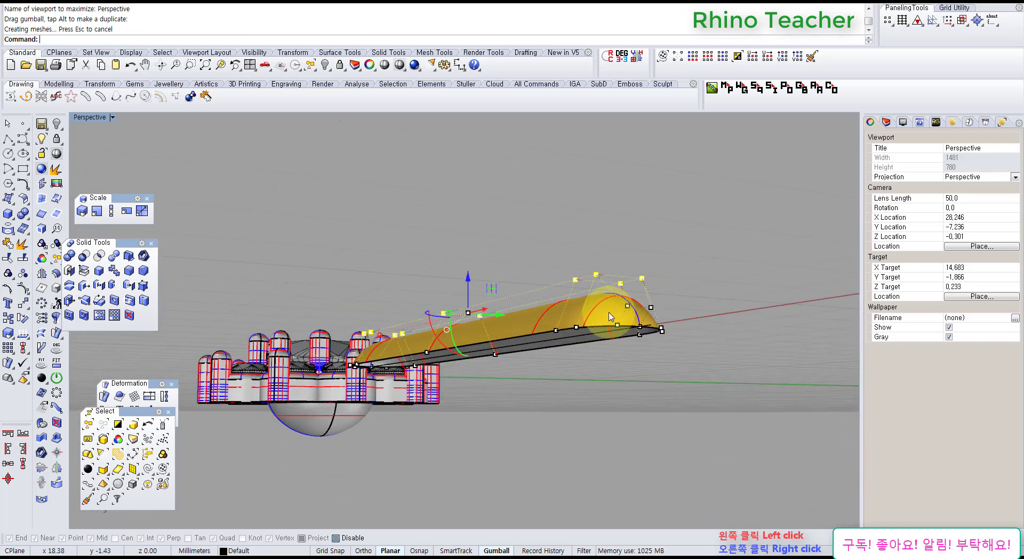
Lower the selected inner control points slightly in the front view and check the dome from the top and perspective views.
{"action": "key", "text": "ctrl+F2"}
{"action": "right_click_drag", "start_coordinate": [664, 283], "coordinate": [446, 297]}
{"action": "scroll", "coordinate": [475, 237], "scroll_direction": "up", "scroll_amount": 1}
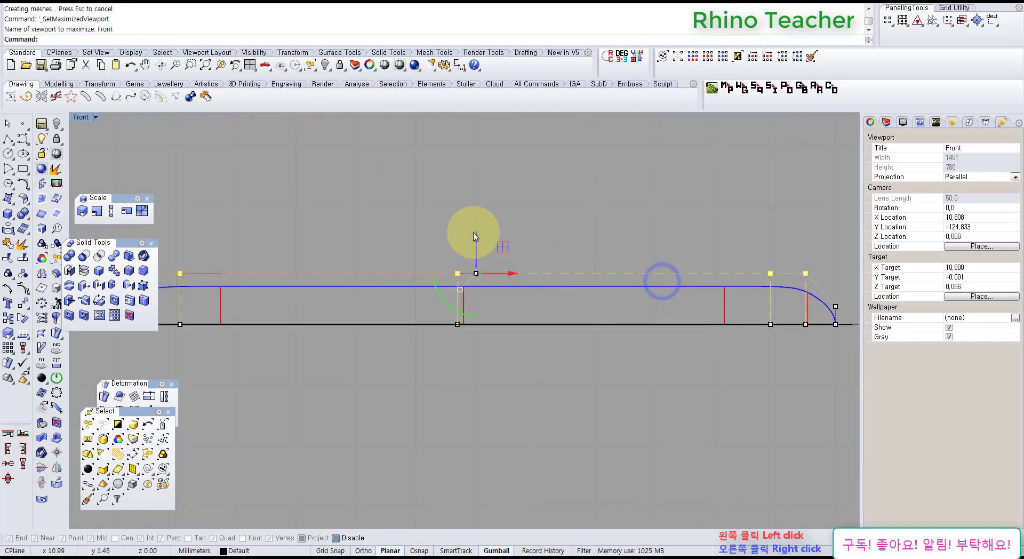
{"action": "left_click_drag", "start_coordinate": [484, 243], "coordinate": [488, 248]}
{"action": "mouse_move", "coordinate": [569, 263]}
{"action": "right_mouse_down"}
{"action": "mouse_move", "coordinate": [426, 297]}
{"action": "mouse_move", "coordinate": [464, 292]}
{"action": "mouse_move", "coordinate": [332, 285]}
{"action": "mouse_move", "coordinate": [354, 279]}
{"action": "right_mouse_up"}
{"action": "key", "text": "ctrl+F1"}
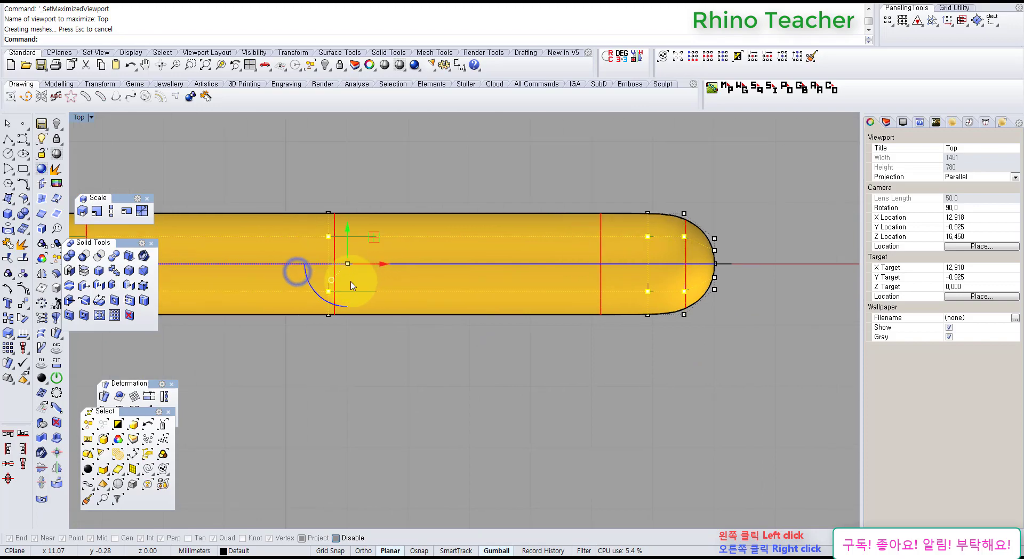
{"action": "key", "text": "ctrl+F3"}
{"action": "right_click_drag", "start_coordinate": [441, 333], "coordinate": [388, 342]}
{"action": "right_click_drag", "start_coordinate": [415, 366], "coordinate": [380, 331]}
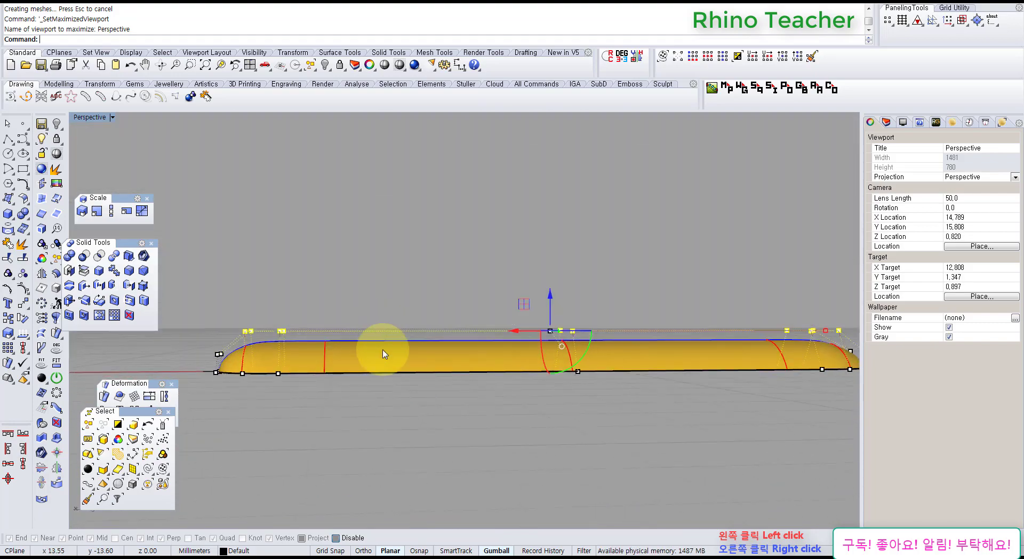
{"action": "key", "text": "ctrl+F2"}
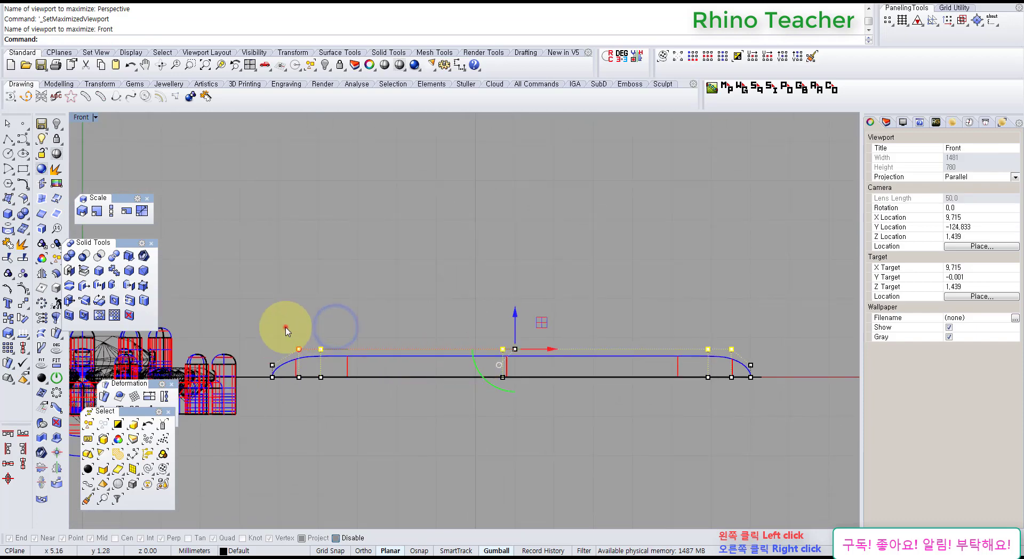
{"action": "left_click_drag", "start_coordinate": [286, 330], "coordinate": [746, 368]}
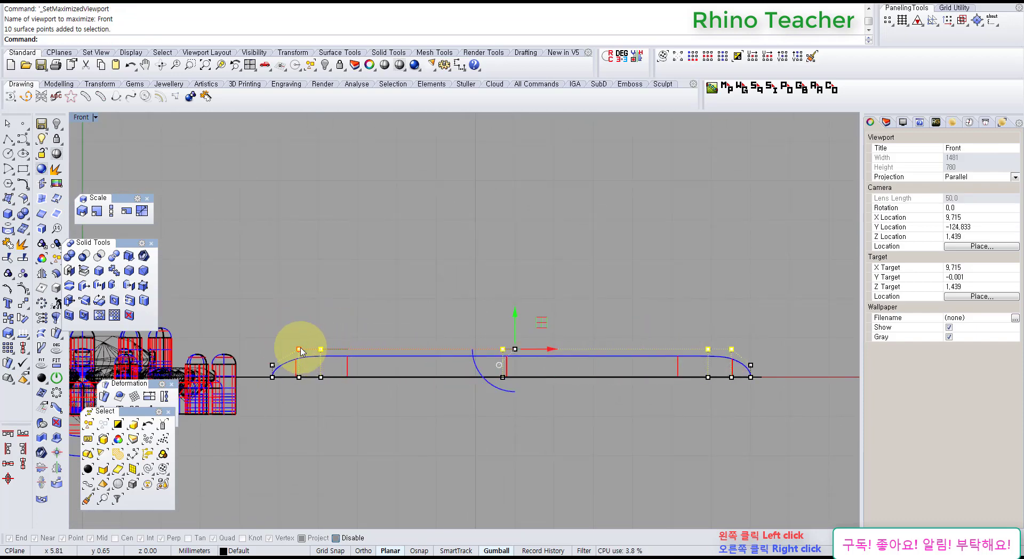
{"action": "left_click_drag", "start_coordinate": [299, 350], "coordinate": [298, 352]}
{"action": "key", "text": "ctrl+z"}
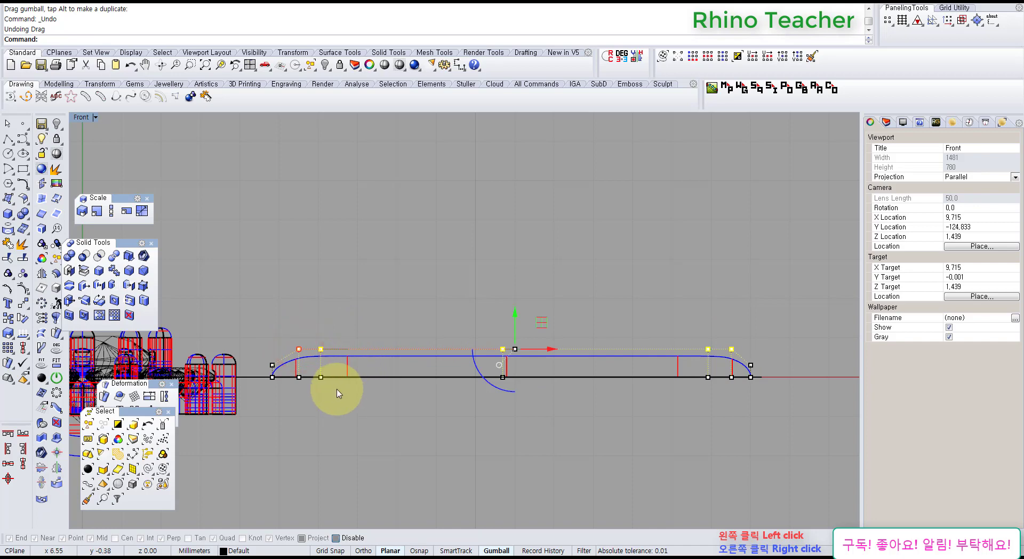
Fine-tune the selected inner control points in the perspective view, turn the control points off and select the surface.
{"action": "key", "text": "ctrl+F4"}
{"action": "right_click_drag", "start_coordinate": [407, 359], "coordinate": [529, 331]}
{"action": "left_click_drag", "start_coordinate": [431, 266], "coordinate": [452, 275]}
{"action": "right_click_drag", "start_coordinate": [435, 405], "coordinate": [459, 324]}
{"action": "key", "text": "Escape"}
{"action": "key", "text": "Escape"}
{"action": "right_click_drag", "start_coordinate": [355, 326], "coordinate": [530, 388]}
{"action": "left_click", "coordinate": [530, 388]}
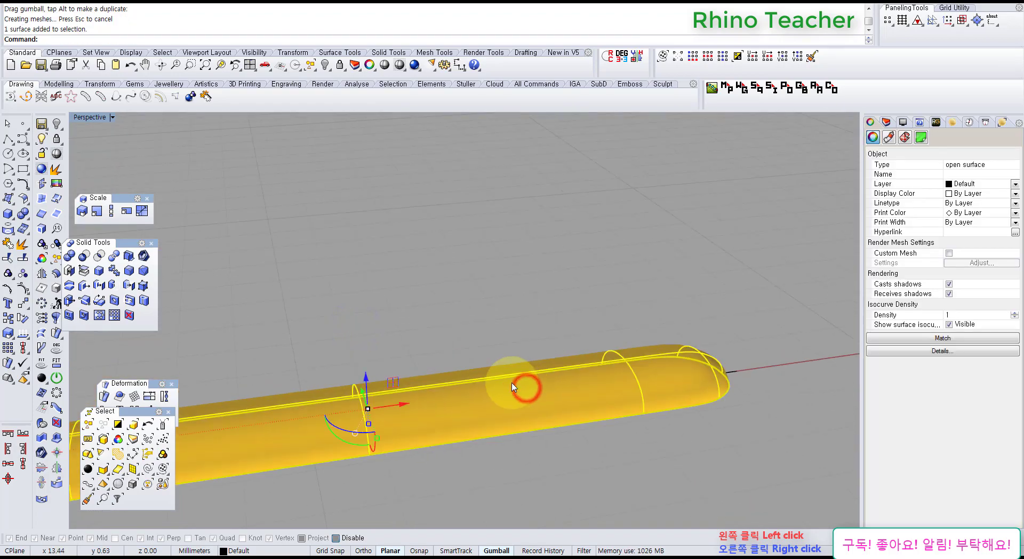
Delete the straight guide curve running along the bar's axis in the top view.
{"action": "key", "text": "ctrl+F2"}
{"action": "left_click", "coordinate": [357, 432]}
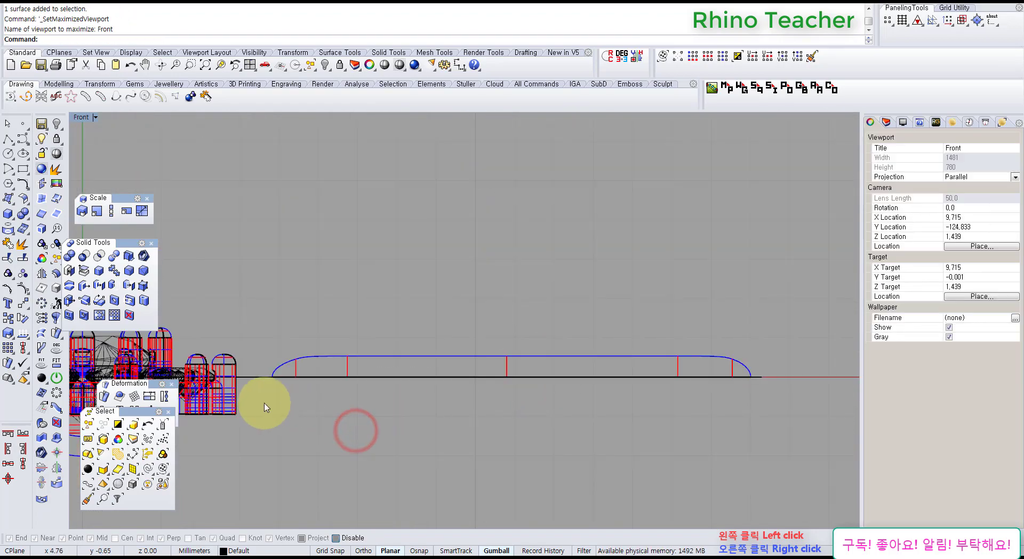
{"action": "key", "text": "ctrl+F1"}
{"action": "scroll", "coordinate": [311, 360], "scroll_direction": "down", "scroll_amount": 16}
{"action": "mouse_move", "coordinate": [310, 354]}
{"action": "right_mouse_down"}
{"action": "mouse_move", "coordinate": [427, 352]}
{"action": "mouse_move", "coordinate": [312, 351]}
{"action": "right_mouse_up"}
{"action": "scroll", "coordinate": [359, 346], "scroll_direction": "up", "scroll_amount": 6}
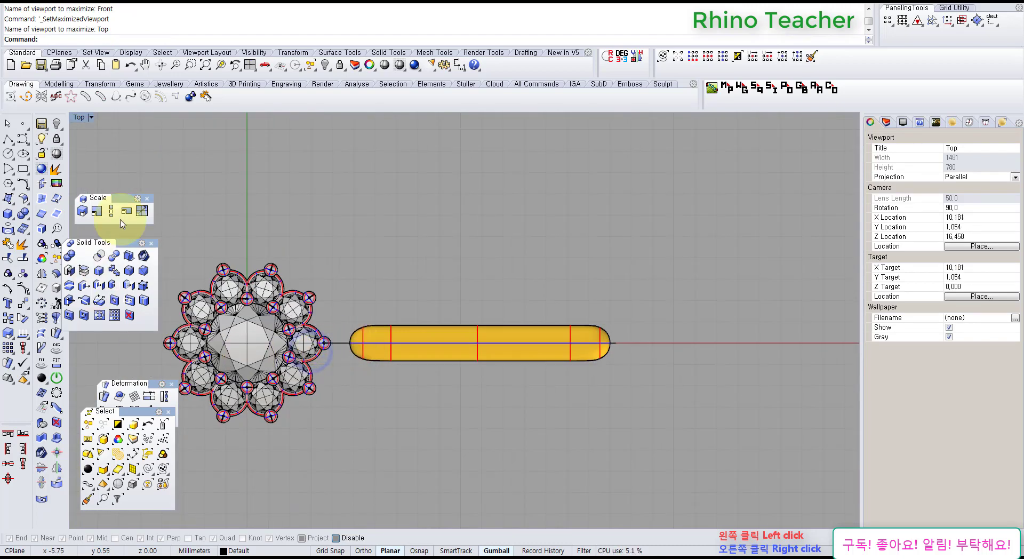
{"action": "left_click", "coordinate": [149, 468]}
{"action": "right_click_drag", "start_coordinate": [410, 418], "coordinate": [442, 370]}
{"action": "key", "text": "Delete"}
Show the domed surface's control points in the front view and raise the two points above its outer tip to fill out the end.
{"action": "left_click_drag", "start_coordinate": [556, 352], "coordinate": [505, 305]}
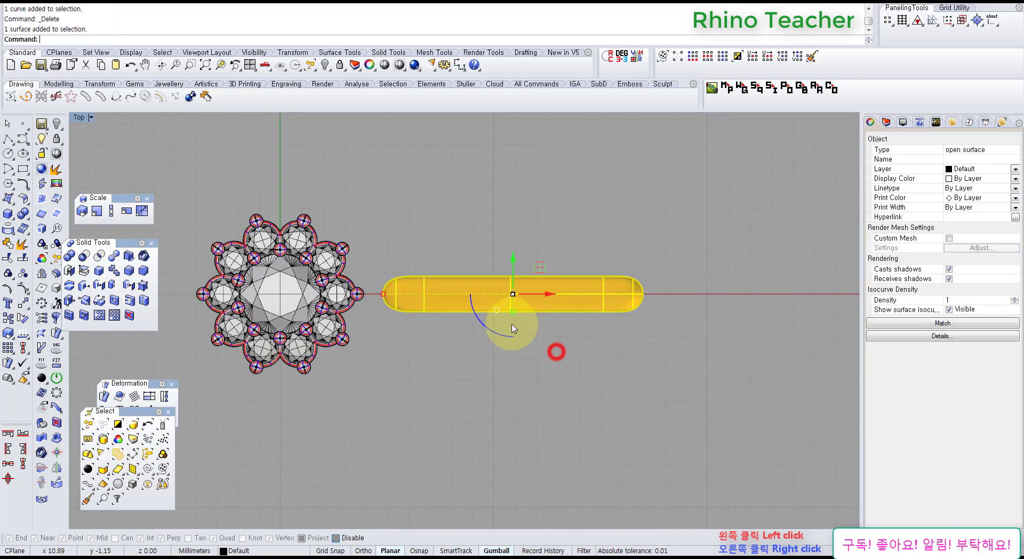
{"action": "key", "text": "ctrl+F2"}
{"action": "right_click_drag", "start_coordinate": [475, 327], "coordinate": [418, 253]}
{"action": "left_click", "coordinate": [443, 226]}
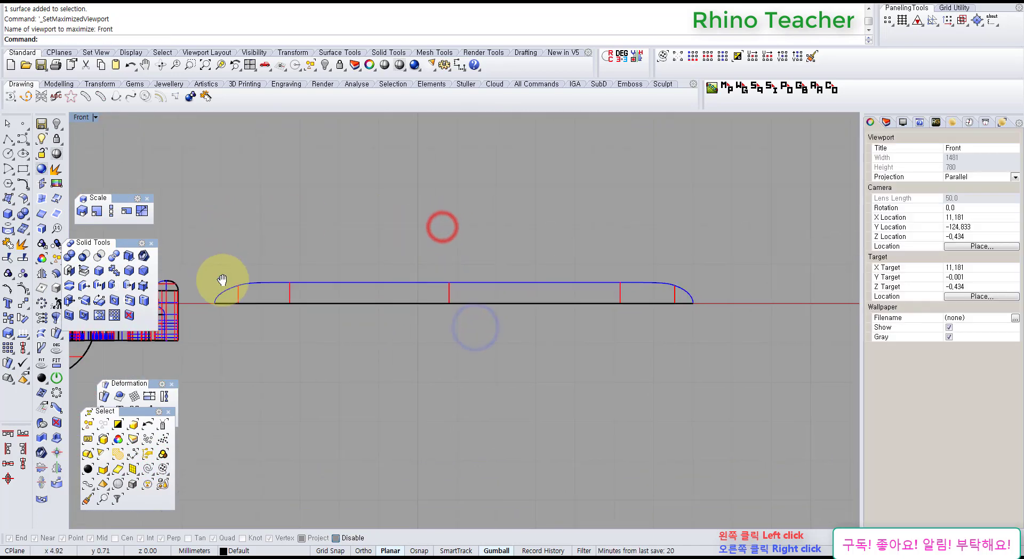
{"action": "right_click_drag", "start_coordinate": [679, 304], "coordinate": [572, 335]}
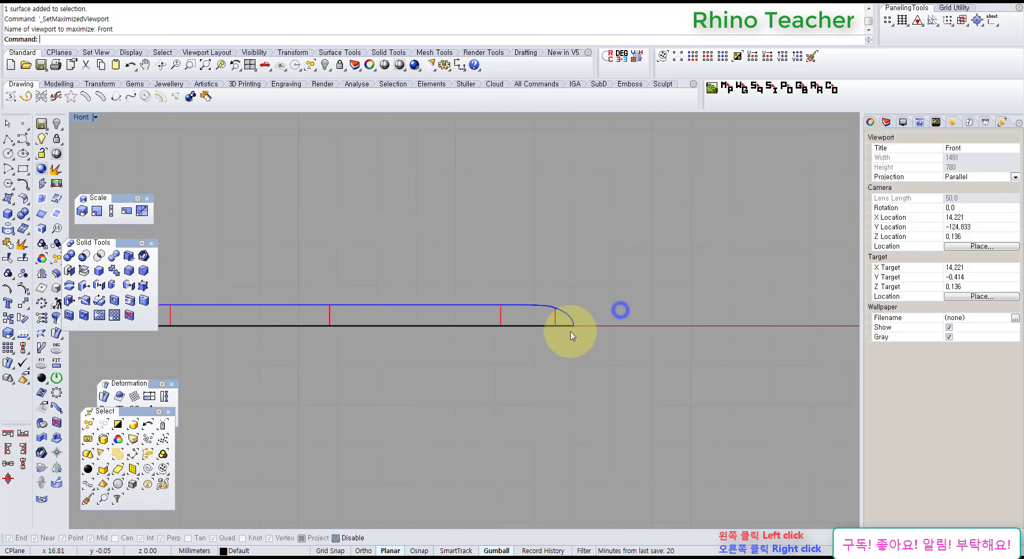
{"action": "scroll", "coordinate": [570, 332], "scroll_direction": "up", "scroll_amount": 10}
{"action": "left_click", "coordinate": [549, 270]}
{"action": "right_click_drag", "start_coordinate": [538, 292], "coordinate": [508, 310]}
{"action": "key", "text": "F10"}
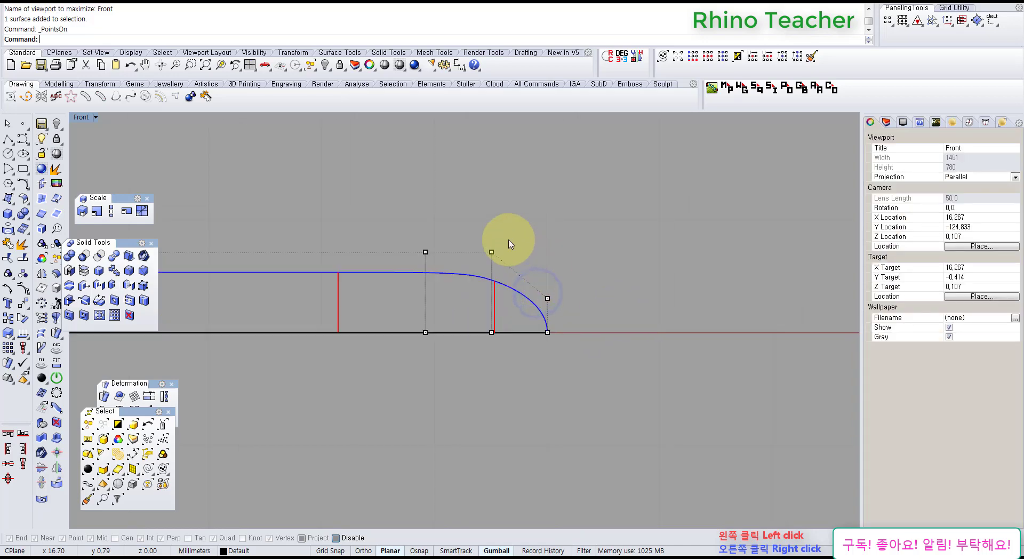
{"action": "left_click_drag", "start_coordinate": [535, 250], "coordinate": [572, 315]}
{"action": "mouse_move", "coordinate": [549, 269]}
{"action": "left_mouse_down"}
{"action": "mouse_move", "coordinate": [542, 241]}
{"action": "mouse_move", "coordinate": [543, 250]}
{"action": "left_mouse_up"}
{"action": "left_click", "coordinate": [617, 330]}
{"action": "scroll", "coordinate": [510, 338], "scroll_direction": "down", "scroll_amount": 8}
{"action": "right_click_drag", "start_coordinate": [510, 339], "coordinate": [716, 313]}
{"action": "key", "text": "Escape"}
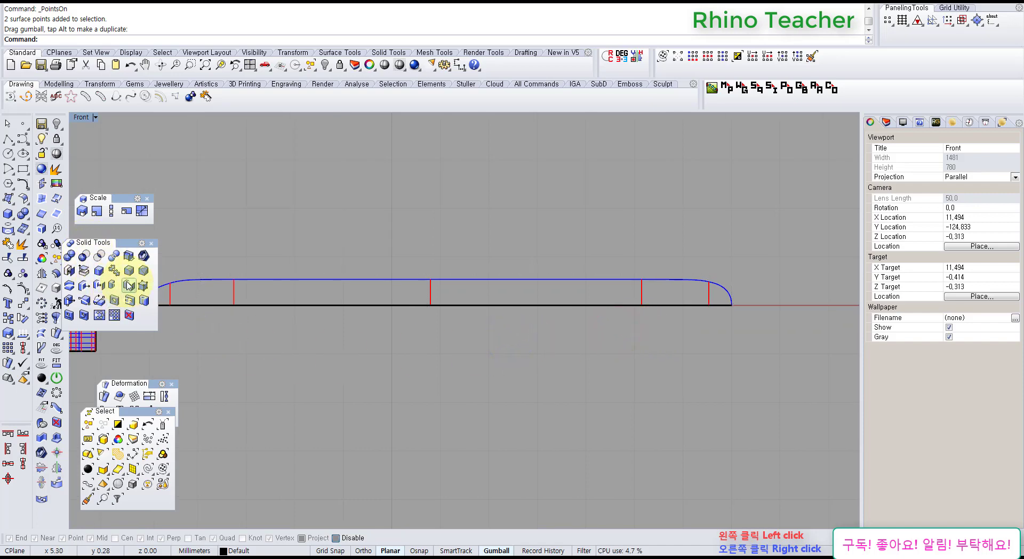
Extrude the bar's outline curves about 0.51 mm downward as open side walls, without making a solid.
{"action": "left_click", "coordinate": [7, 199]}
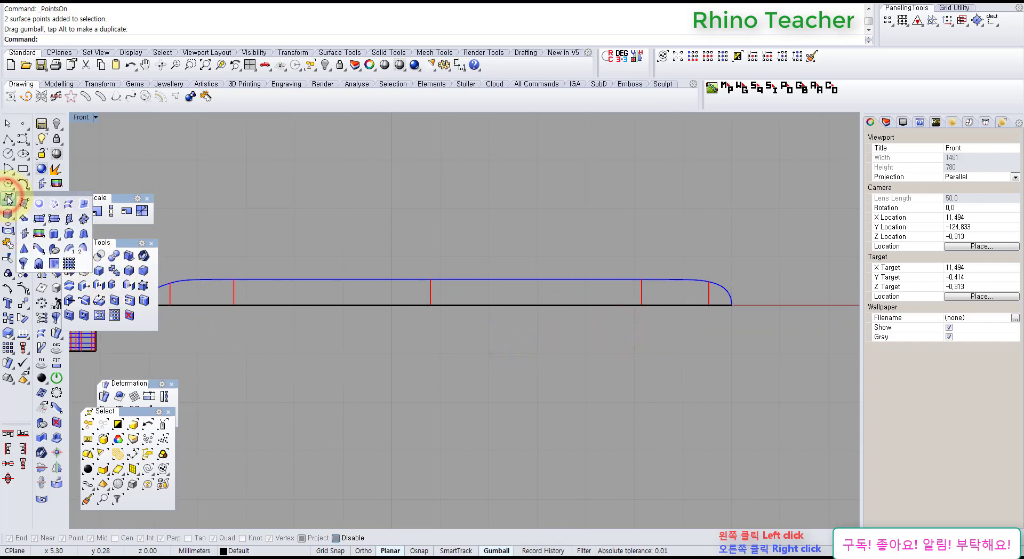
{"action": "left_click", "coordinate": [60, 233]}
{"action": "left_click_drag", "start_coordinate": [621, 331], "coordinate": [599, 300]}
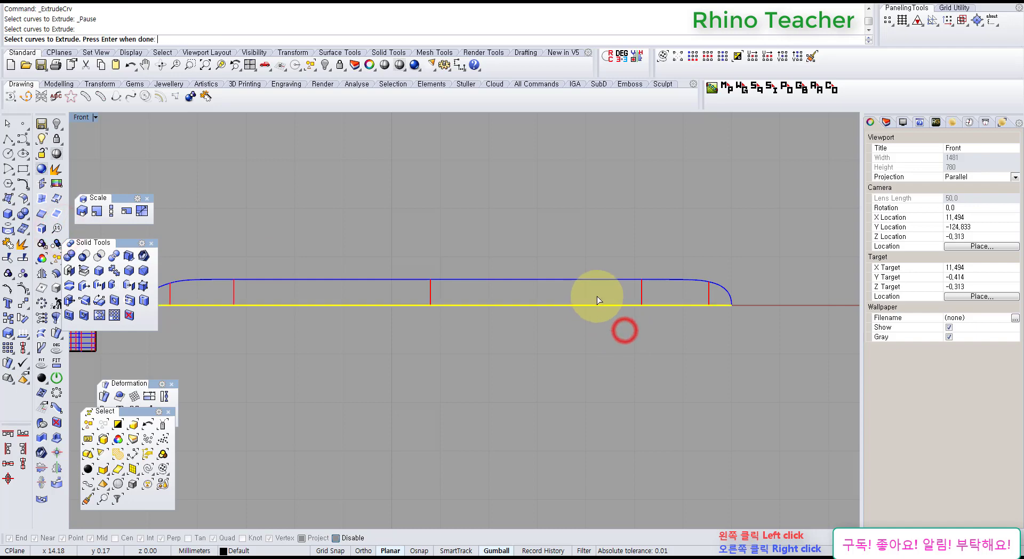
{"action": "right_click", "coordinate": [606, 239]}
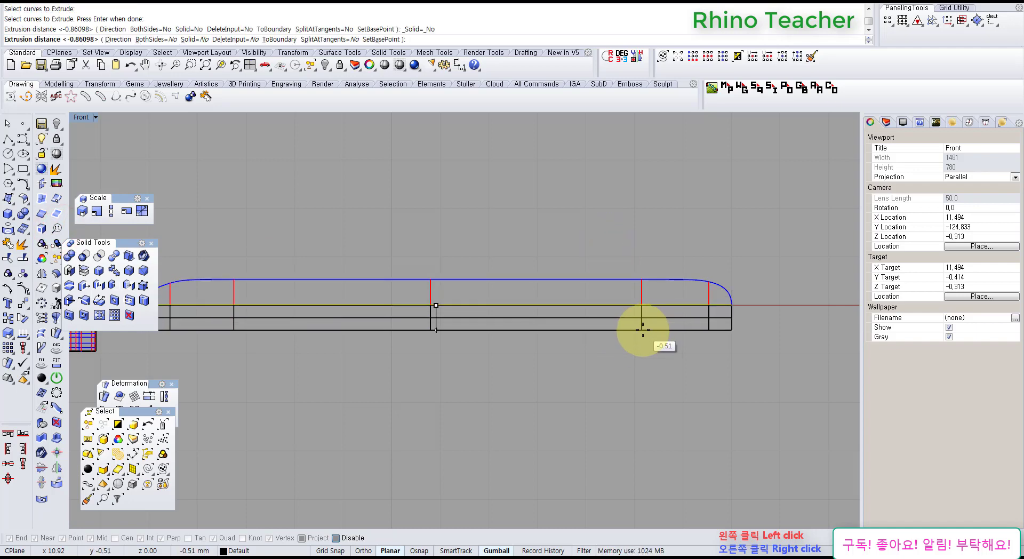
{"action": "left_click", "coordinate": [643, 328]}
{"action": "right_click_drag", "start_coordinate": [617, 320], "coordinate": [491, 317]}
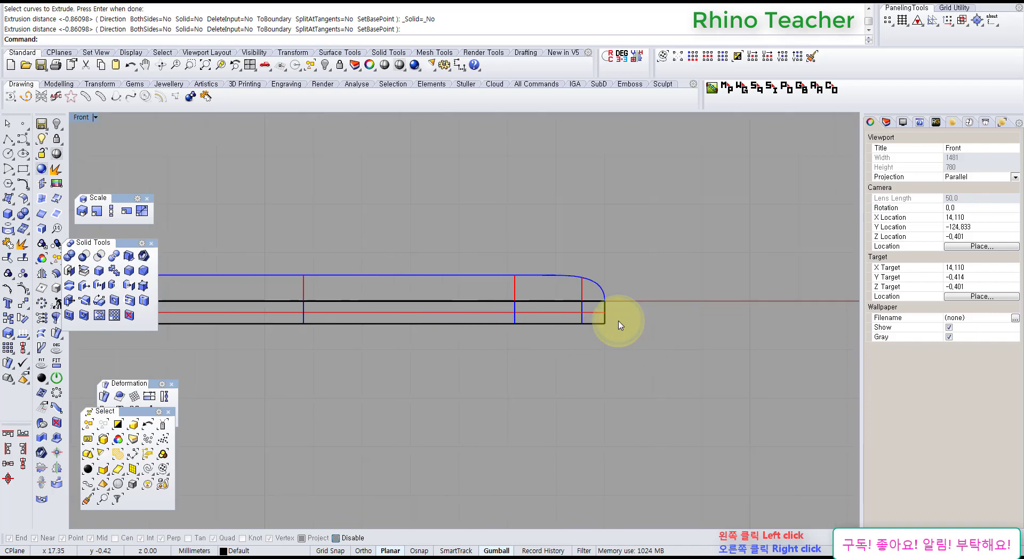
Join the domed surface with the extruded side walls and cap the open bottom to form a closed solid.
{"action": "left_click_drag", "start_coordinate": [613, 322], "coordinate": [373, 298]}
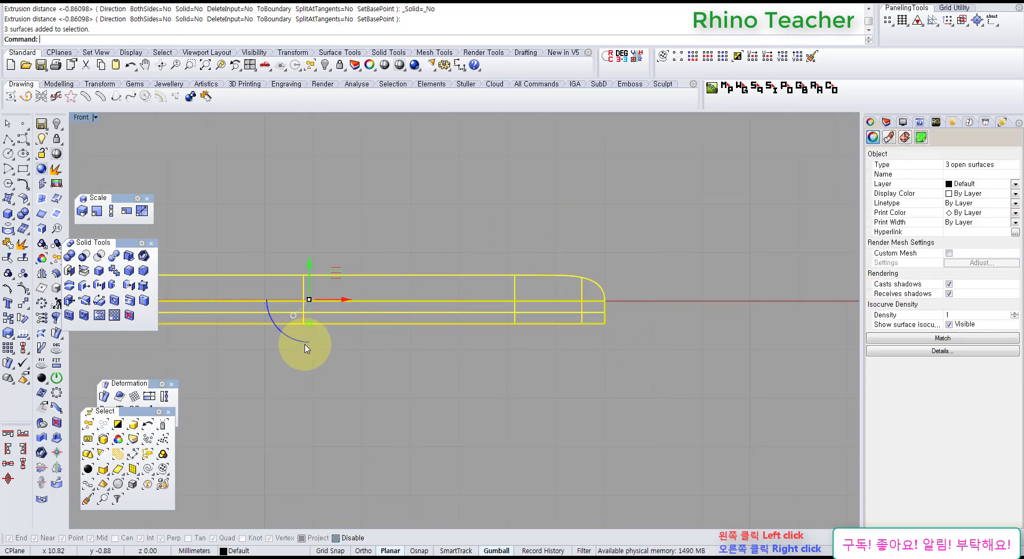
{"action": "key", "text": "ctrl+j"}
{"action": "left_click", "coordinate": [69, 271]}
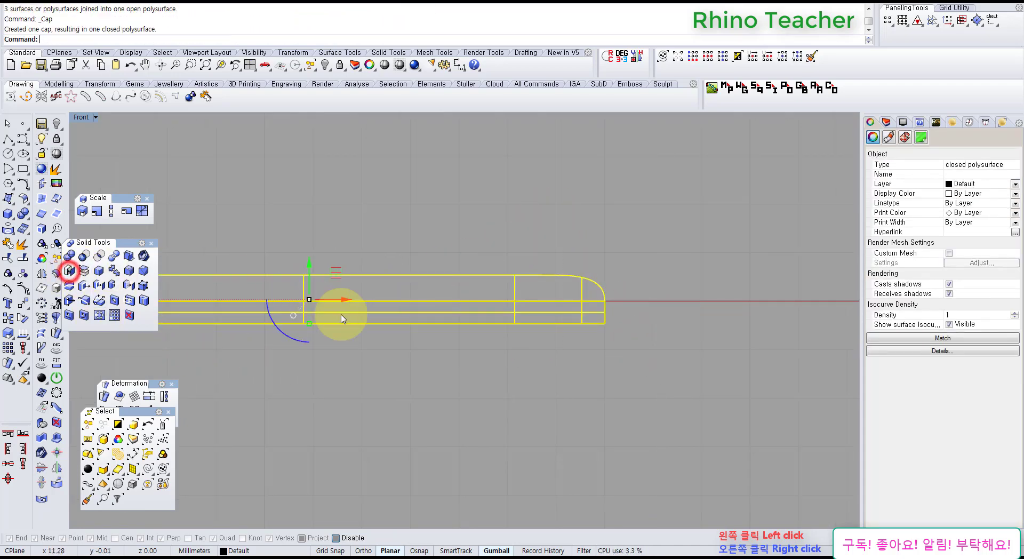
{"action": "key", "text": "ctrl+F4"}
{"action": "right_click_drag", "start_coordinate": [513, 338], "coordinate": [427, 289]}
{"action": "left_click", "coordinate": [517, 260]}
{"action": "right_click_drag", "start_coordinate": [511, 361], "coordinate": [505, 325]}
Preview the hidden flower parts to examine the underside of the petal arrangement, without restoring any of them.
{"action": "scroll", "coordinate": [505, 326], "scroll_direction": "down", "scroll_amount": 5}
{"action": "middle_click", "coordinate": [526, 391]}
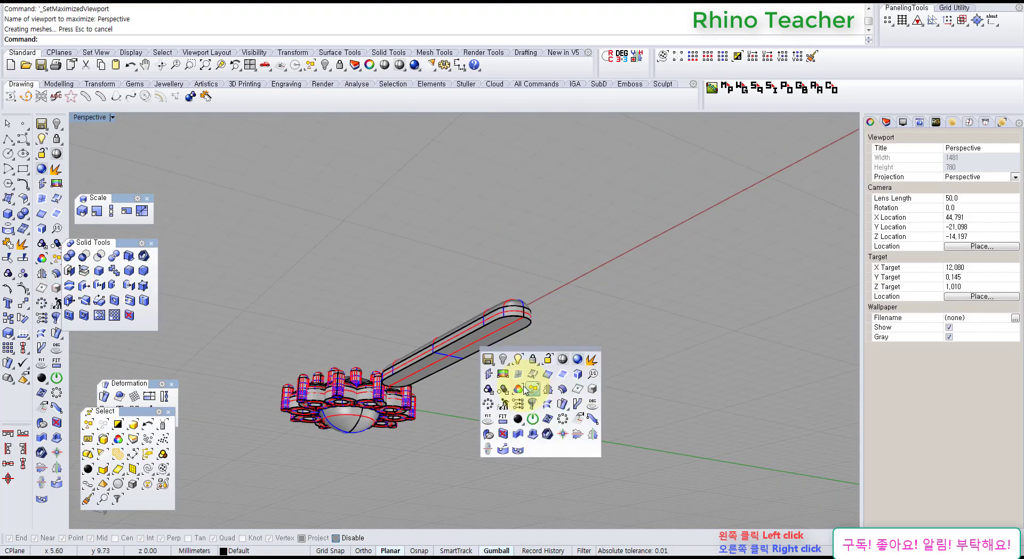
{"action": "left_click", "coordinate": [513, 363]}
{"action": "right_click_drag", "start_coordinate": [609, 414], "coordinate": [552, 299], "text": "shift"}
{"action": "scroll", "coordinate": [513, 363], "scroll_direction": "up", "scroll_amount": 12}
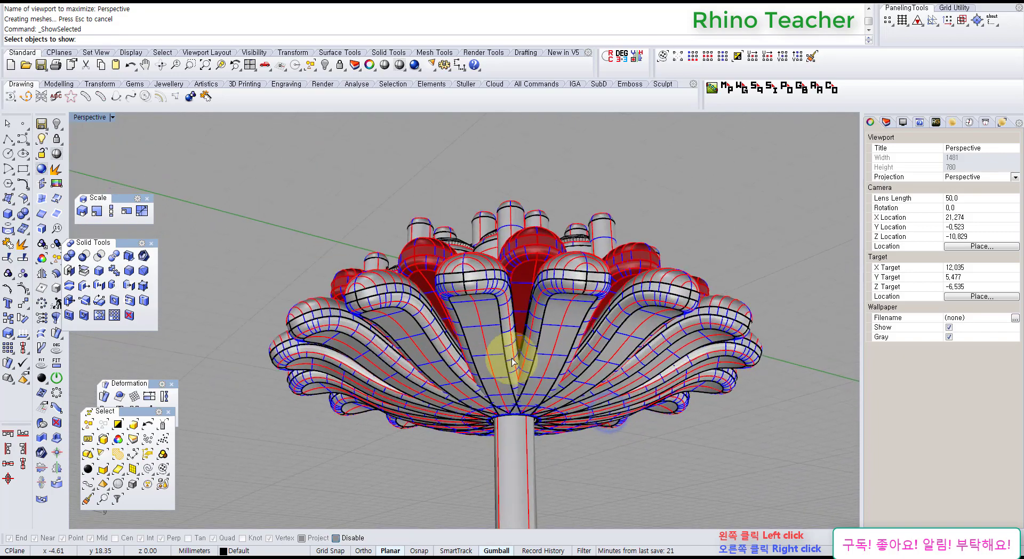
{"action": "scroll", "coordinate": [510, 364], "scroll_direction": "down", "scroll_amount": 8}
{"action": "key", "text": "Escape"}
{"action": "scroll", "coordinate": [497, 358], "scroll_direction": "down", "scroll_amount": 5}
Fillet the bar's bottom edges on both sides with a radius of 0.25.
{"action": "right_click_drag", "start_coordinate": [373, 274], "coordinate": [471, 371]}
{"action": "right_click_drag", "start_coordinate": [518, 313], "coordinate": [496, 241]}
{"action": "right_click_drag", "start_coordinate": [495, 204], "coordinate": [447, 292], "text": "shift"}
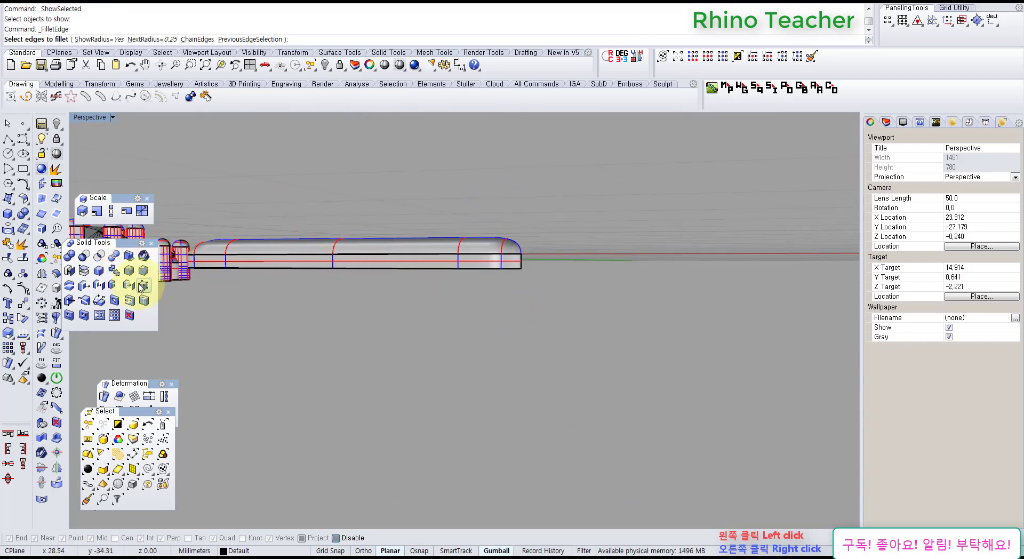
{"action": "right_click_drag", "start_coordinate": [444, 233], "coordinate": [483, 294]}
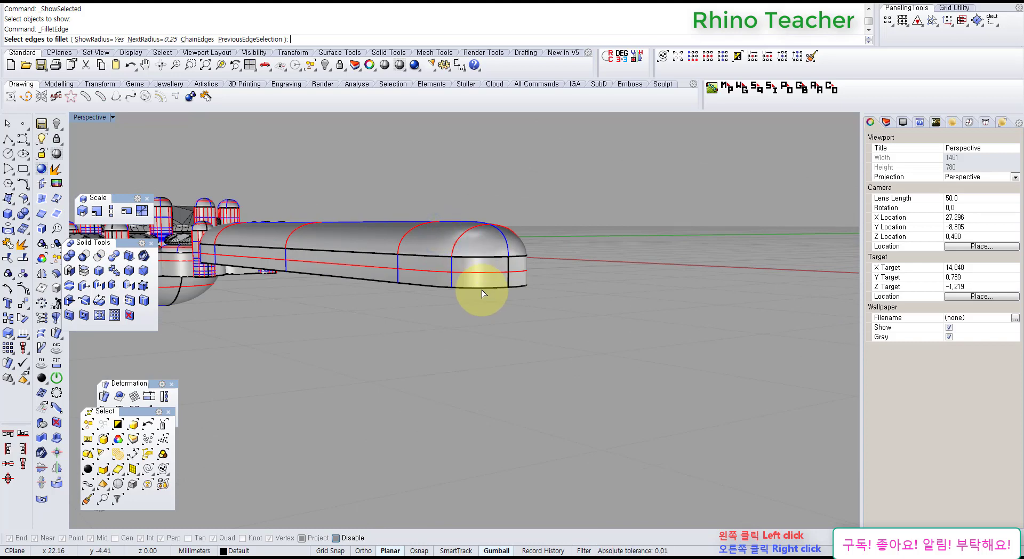
{"action": "right_click_drag", "start_coordinate": [482, 289], "coordinate": [497, 316]}
{"action": "left_click", "coordinate": [494, 287]}
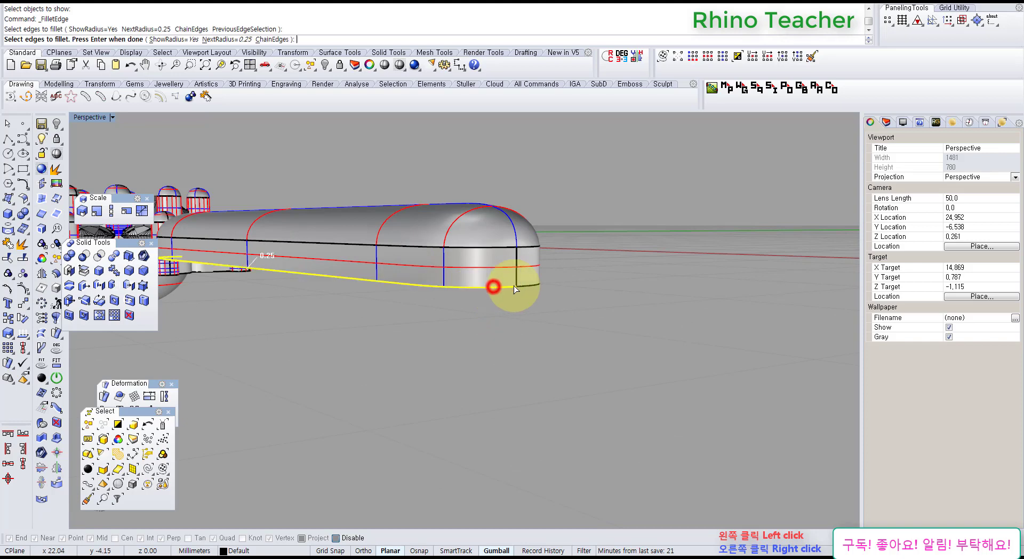
{"action": "left_click", "coordinate": [525, 286]}
{"action": "right_click", "coordinate": [525, 286]}
{"action": "right_click", "coordinate": [526, 286]}
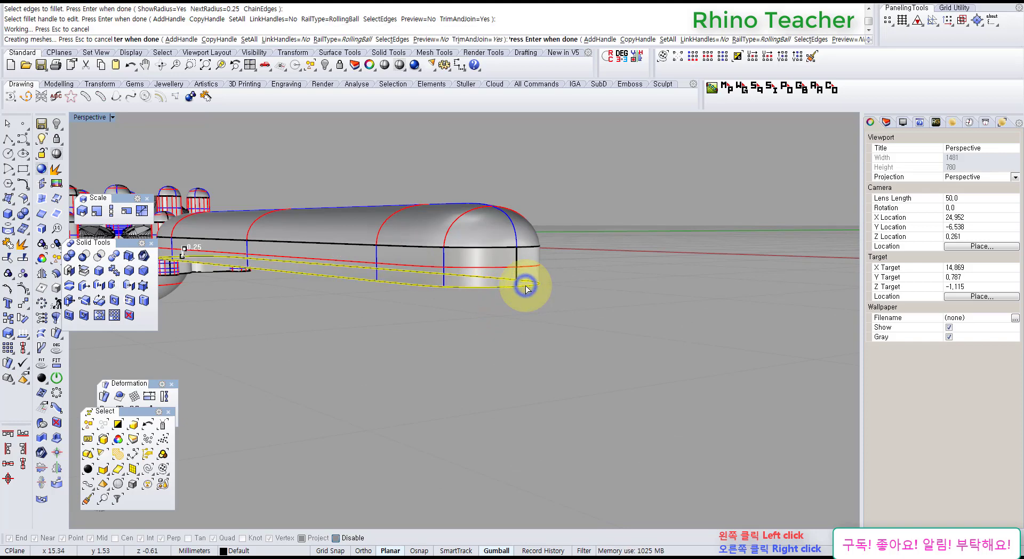
{"action": "right_click_drag", "start_coordinate": [432, 329], "coordinate": [535, 292]}
Select the finished bar and move it down below the level of the gem cluster in the front view.
{"action": "key", "text": "ctrl+F1"}
{"action": "scroll", "coordinate": [536, 293], "scroll_direction": "down", "scroll_amount": 8}
{"action": "left_click_drag", "start_coordinate": [544, 336], "coordinate": [497, 265]}
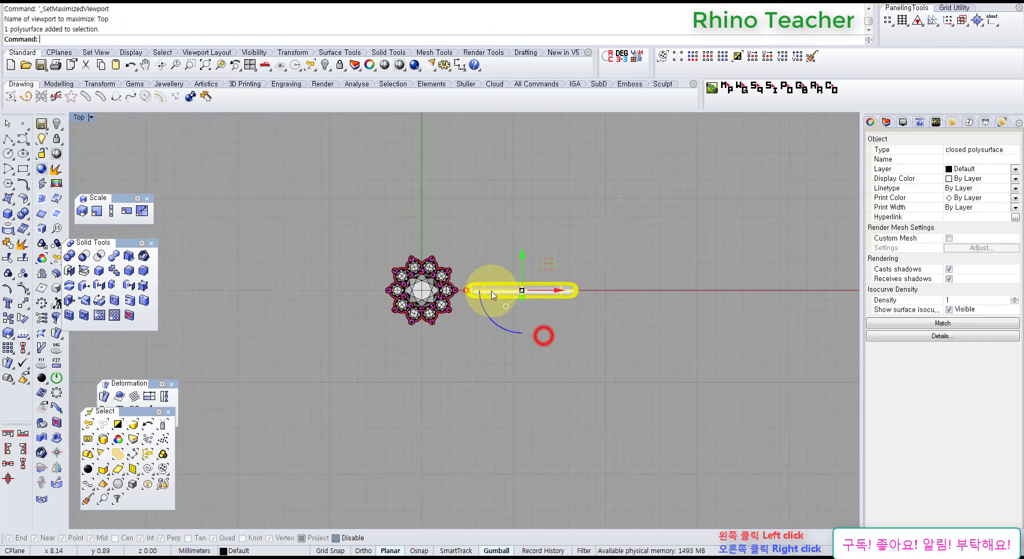
{"action": "scroll", "coordinate": [416, 338], "scroll_direction": "up", "scroll_amount": 4}
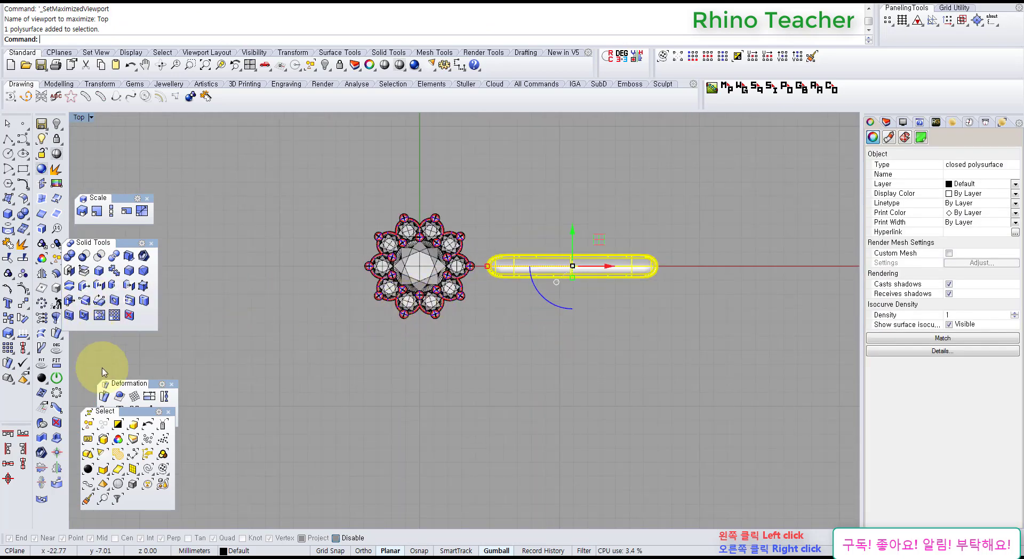
{"action": "key", "text": "ctrl+F2"}
{"action": "right_click_drag", "start_coordinate": [378, 342], "coordinate": [579, 287]}
{"action": "scroll", "coordinate": [579, 288], "scroll_direction": "down", "scroll_amount": 8}
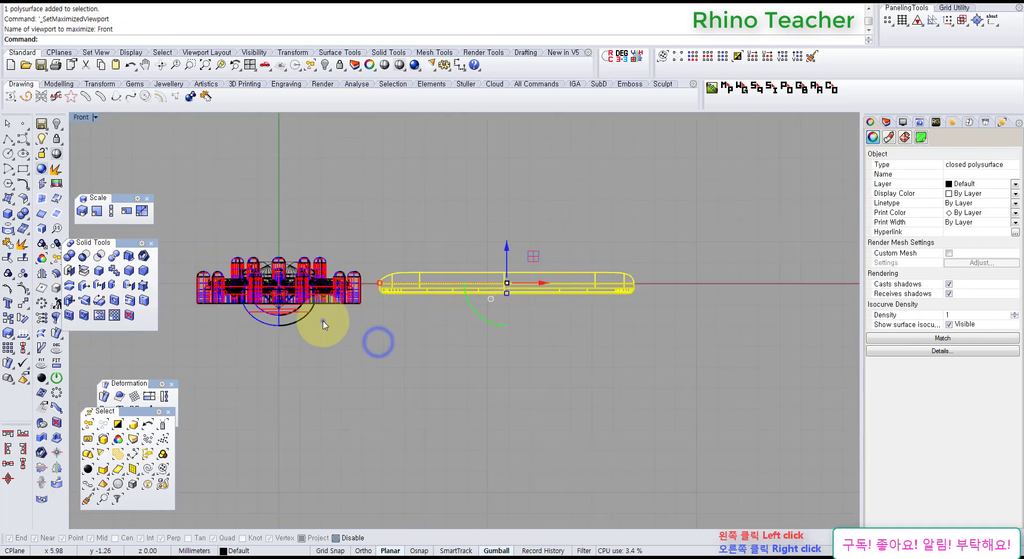
{"action": "scroll", "coordinate": [447, 331], "scroll_direction": "up", "scroll_amount": 6}
{"action": "right_click_drag", "start_coordinate": [323, 321], "coordinate": [347, 320]}
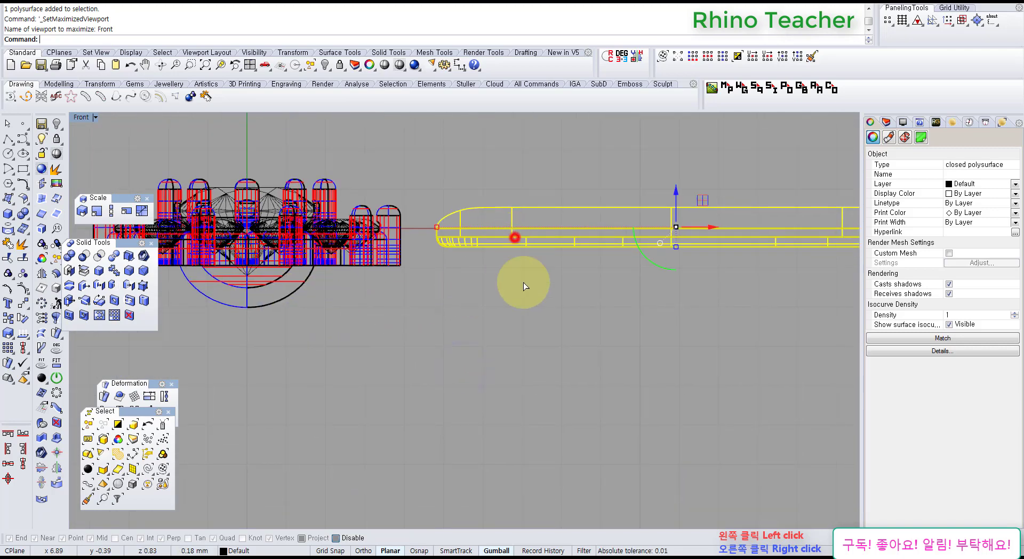
{"action": "left_click_drag", "start_coordinate": [524, 283], "coordinate": [530, 345]}
{"action": "left_click", "coordinate": [375, 313]}
Sketch a trial S-shaped control-point curve rising outward from below the centre of the gem cluster, and delete it.
{"action": "right_click_drag", "start_coordinate": [315, 341], "coordinate": [419, 349]}
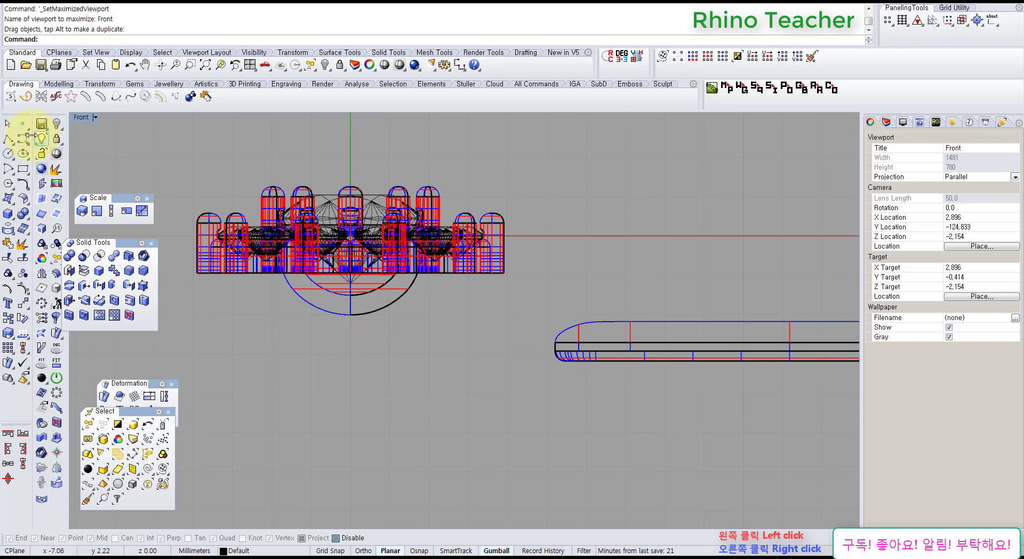
{"action": "left_click", "coordinate": [7, 140]}
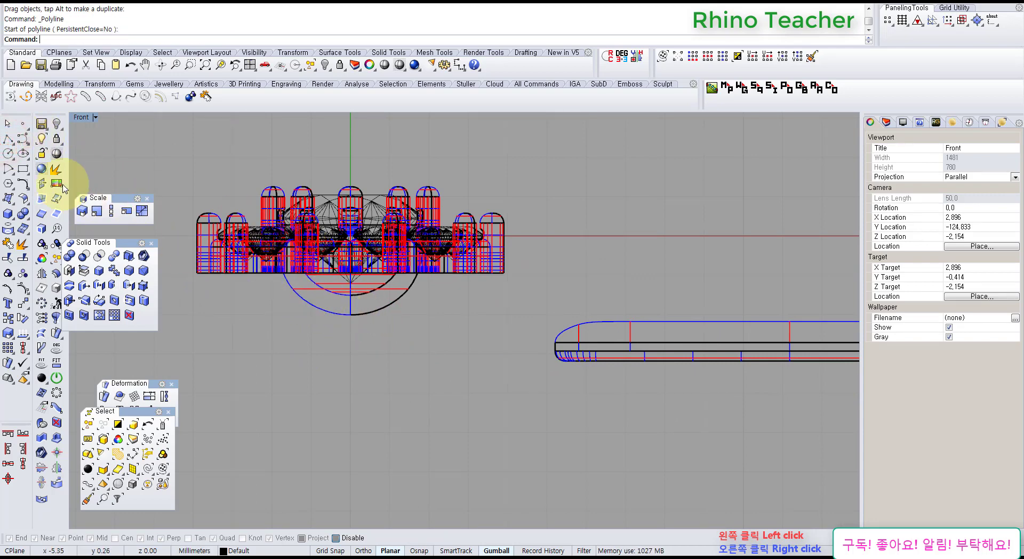
{"action": "left_click", "coordinate": [25, 139]}
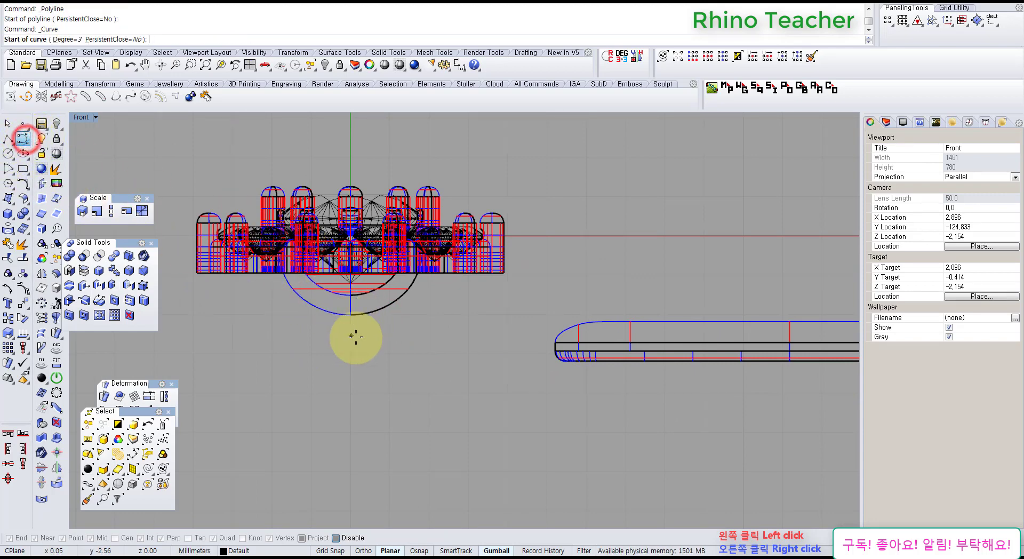
{"action": "left_click", "coordinate": [346, 333]}
{"action": "left_click", "coordinate": [403, 333]}
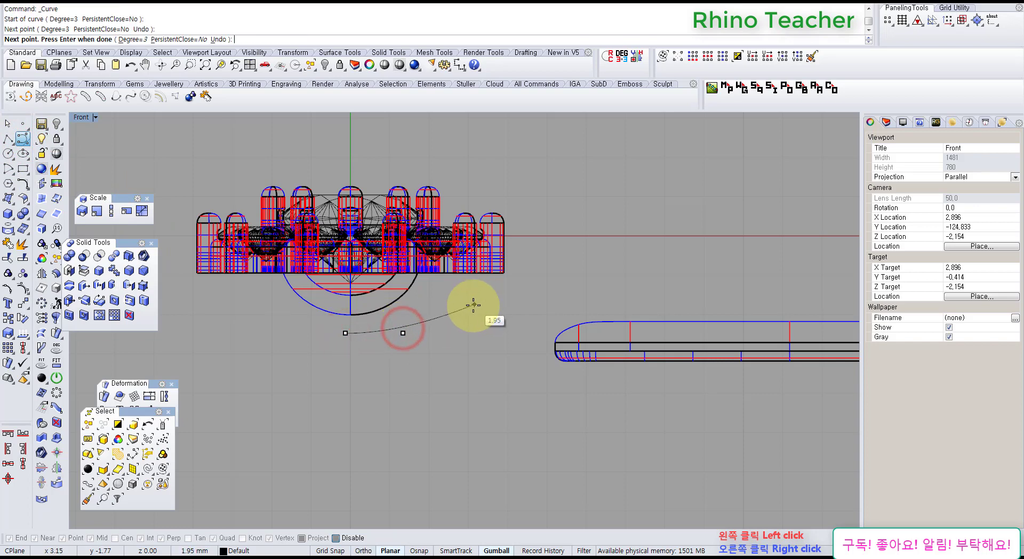
{"action": "left_click", "coordinate": [473, 306]}
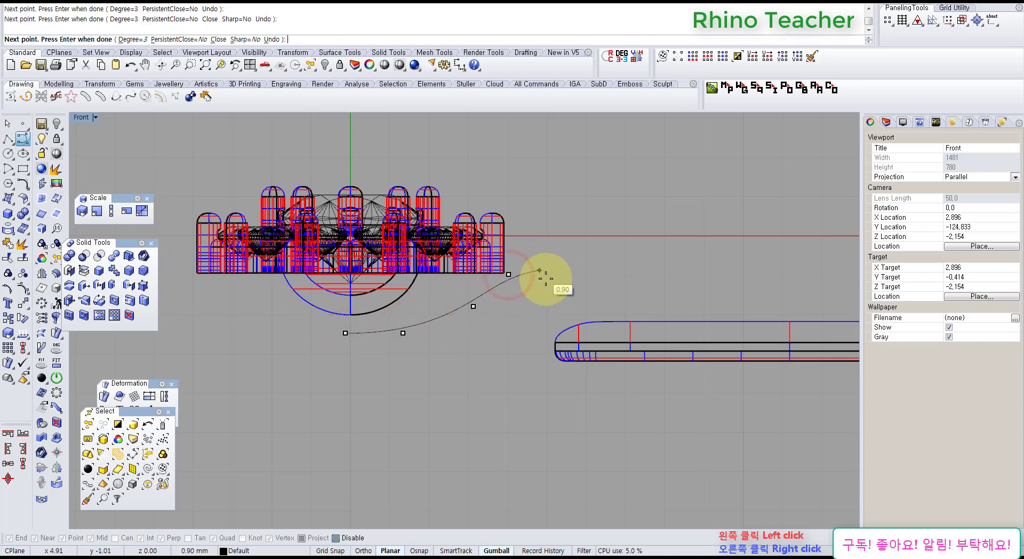
{"action": "right_click", "coordinate": [512, 301]}
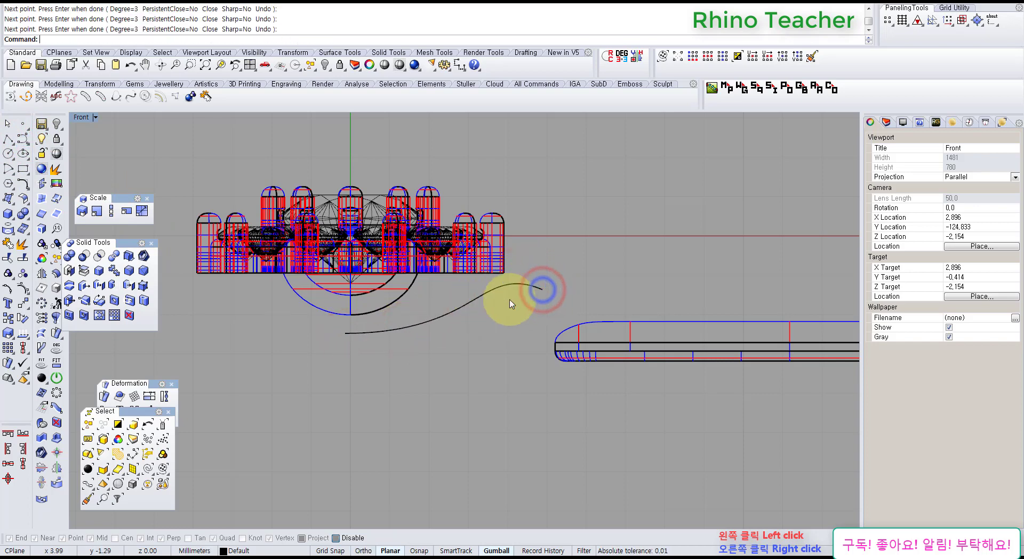
{"action": "left_click", "coordinate": [480, 320]}
{"action": "key", "text": "Delete"}
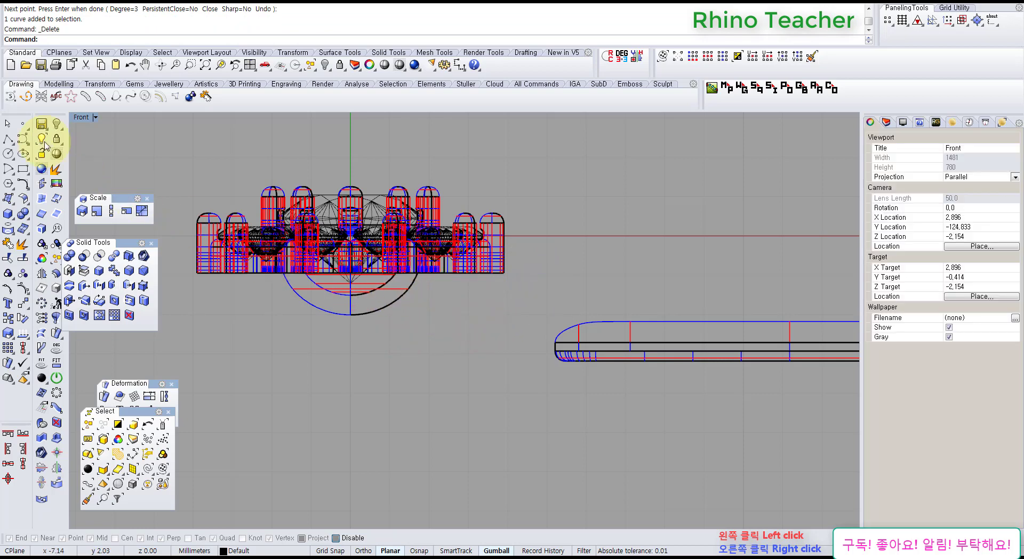
Sketch a second trial petal curve with a higher outer arch beneath the cluster, and remove it again.
{"action": "left_click", "coordinate": [23, 139]}
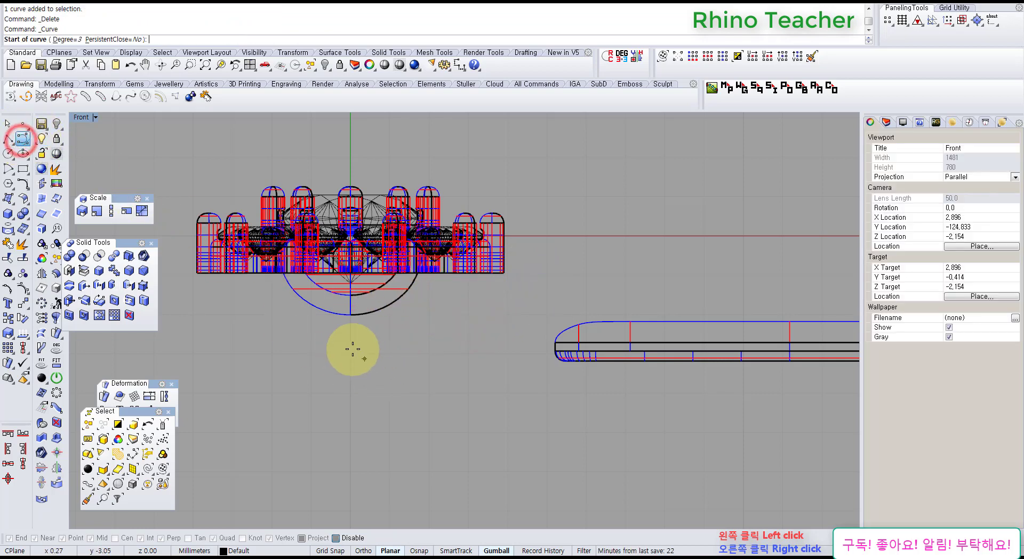
{"action": "left_click", "coordinate": [340, 344]}
{"action": "left_click", "coordinate": [418, 341]}
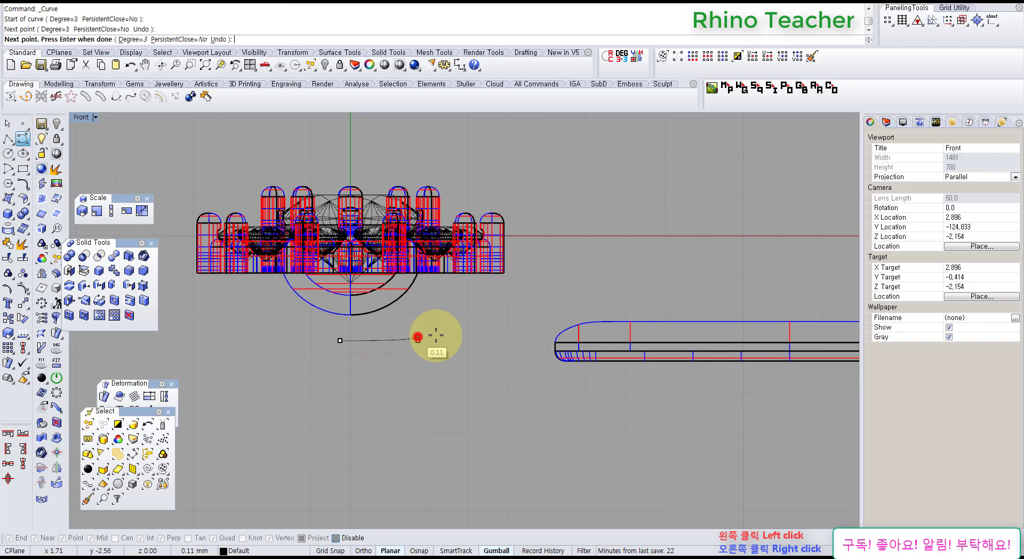
{"action": "left_click", "coordinate": [493, 286]}
{"action": "left_click", "coordinate": [528, 265]}
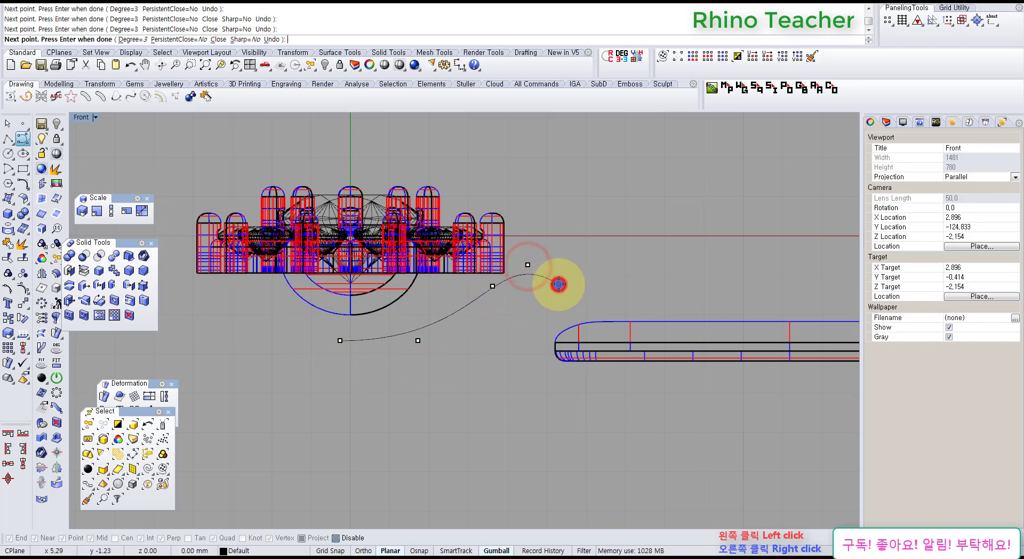
{"action": "right_click", "coordinate": [435, 284]}
{"action": "left_click", "coordinate": [485, 343]}
{"action": "key", "text": "Delete"}
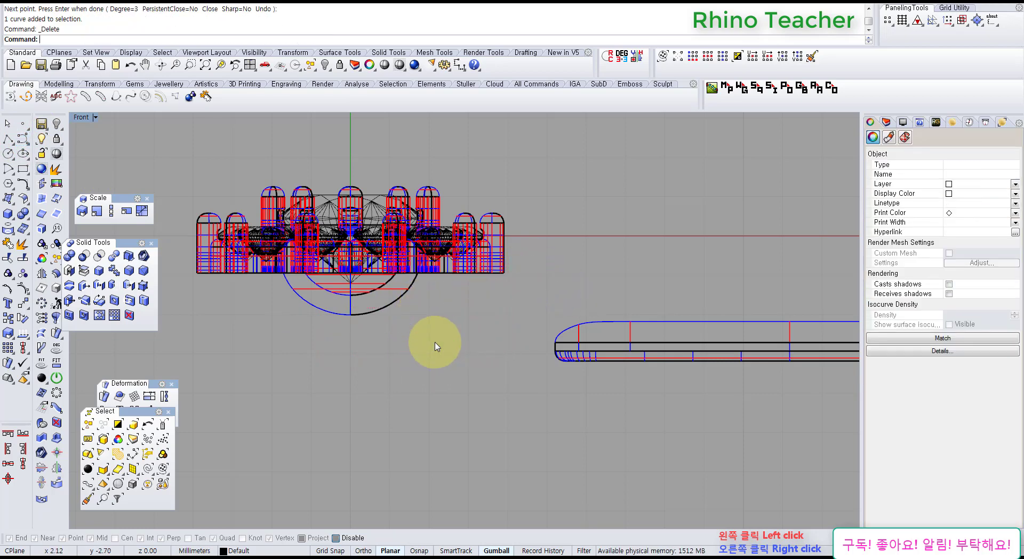
Move the Select palette aside to uncover the Deformation tools and bring the long petal bar into view.
{"action": "right_click_drag", "start_coordinate": [506, 331], "coordinate": [470, 271]}
{"action": "left_click_drag", "start_coordinate": [147, 410], "coordinate": [216, 373]}
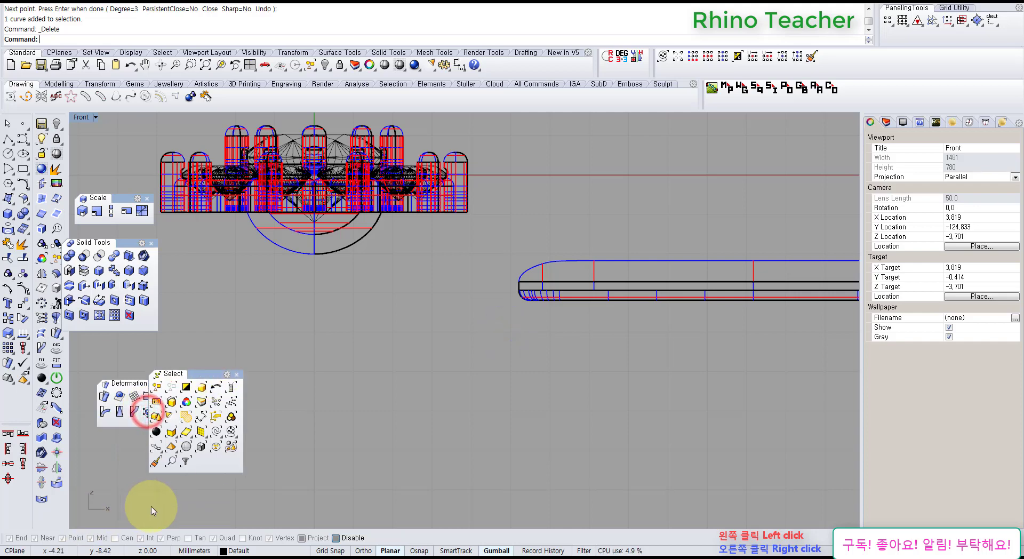
{"action": "right_click_drag", "start_coordinate": [514, 308], "coordinate": [312, 339]}
Apply a bounding-box CageEdit to the petal bar in World coordinates with an X point count of 5 and the Global region.
{"action": "left_click_drag", "start_coordinate": [528, 363], "coordinate": [327, 211]}
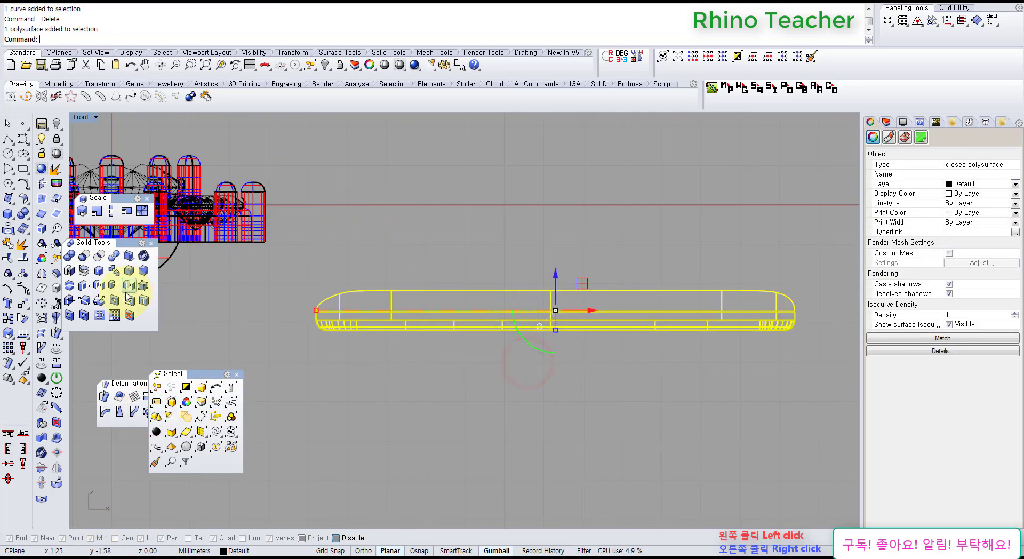
{"action": "right_click_drag", "start_coordinate": [257, 310], "coordinate": [282, 297]}
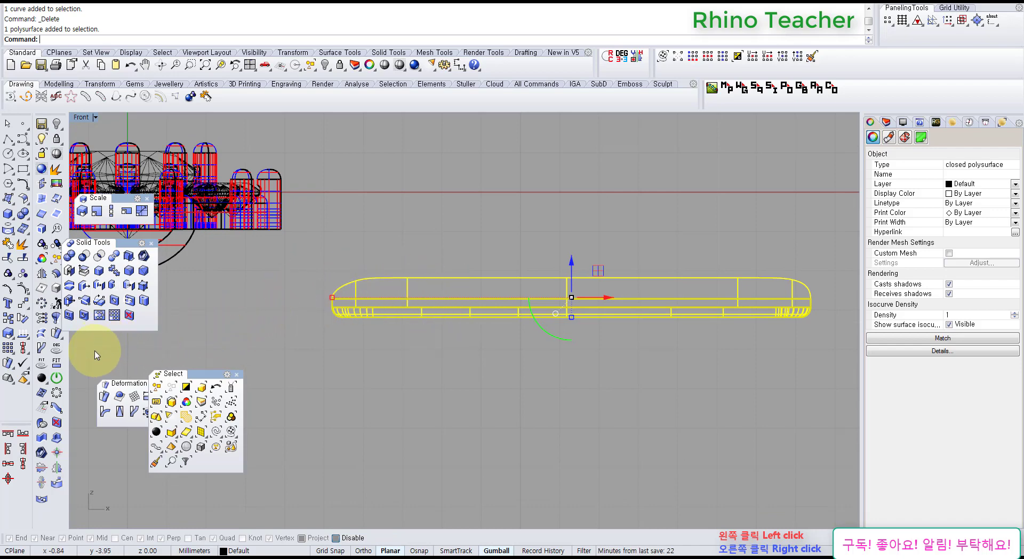
{"action": "left_click", "coordinate": [25, 304]}
{"action": "left_click", "coordinate": [39, 369]}
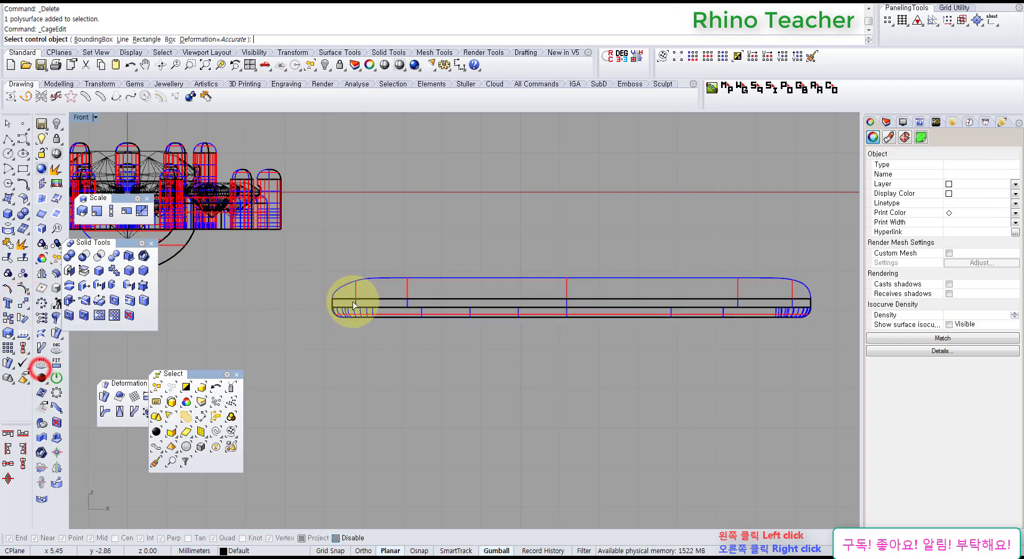
{"action": "left_click", "coordinate": [84, 40]}
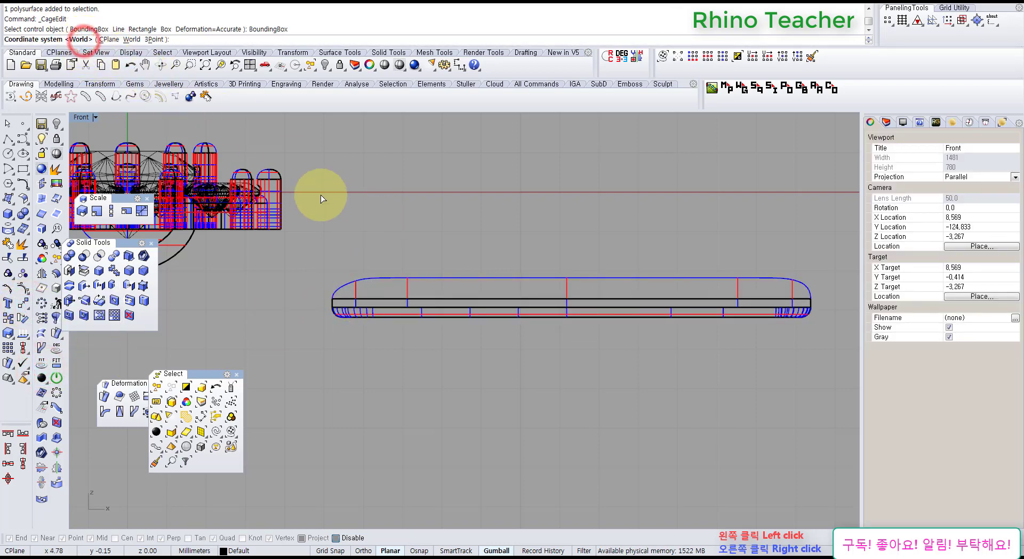
{"action": "right_click", "coordinate": [366, 188]}
{"action": "left_click", "coordinate": [79, 40]}
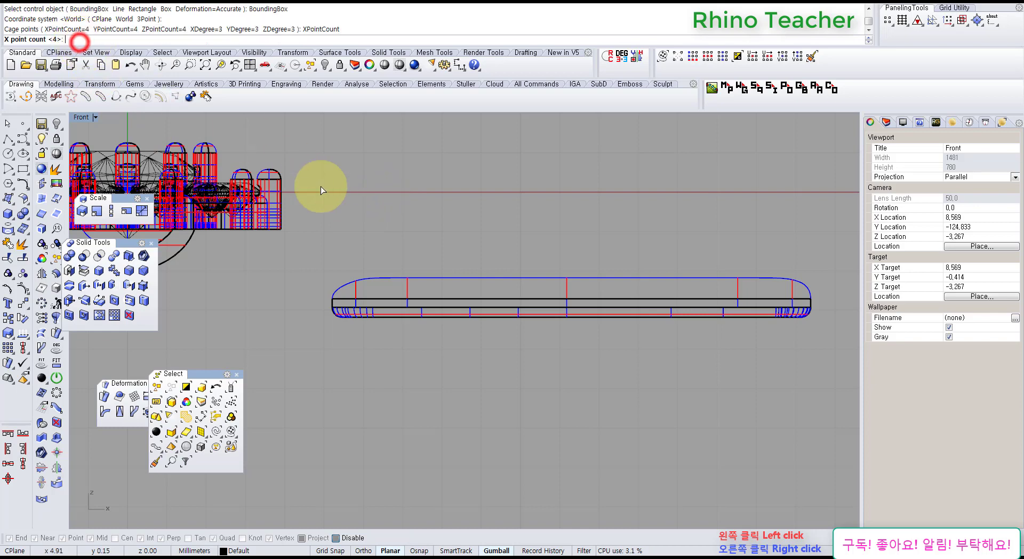
{"action": "type", "text": "5"}
{"action": "key", "text": "Return"}
{"action": "key", "text": "Return"}
{"action": "key", "text": "Return"}
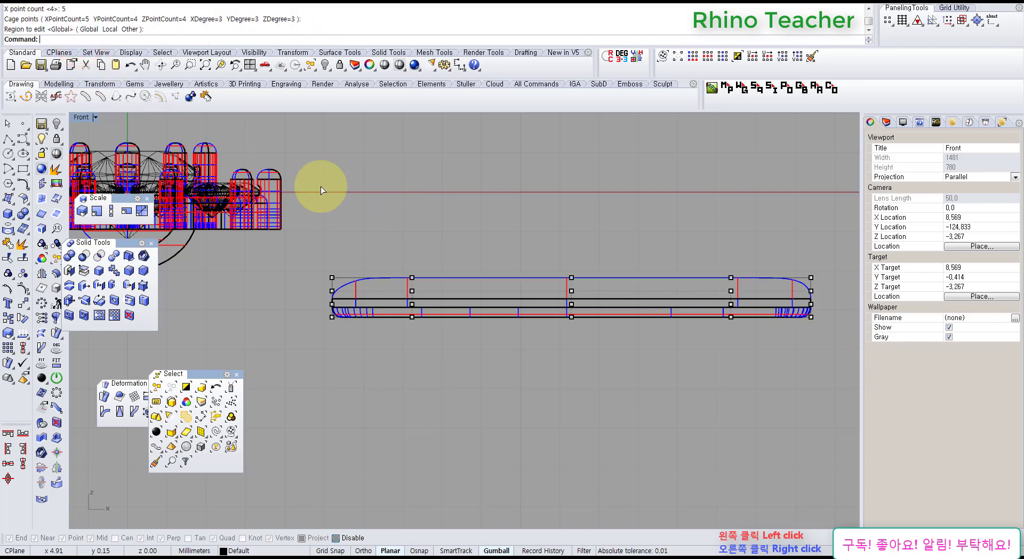
Move all the cage points together towards the gem cluster so the bar's inner end sits just beneath its centre.
{"action": "scroll", "coordinate": [435, 217], "scroll_direction": "down", "scroll_amount": 3}
{"action": "left_click_drag", "start_coordinate": [482, 242], "coordinate": [815, 331]}
{"action": "left_click_drag", "start_coordinate": [674, 250], "coordinate": [541, 274]}
{"action": "scroll", "coordinate": [531, 247], "scroll_direction": "up", "scroll_amount": 4}
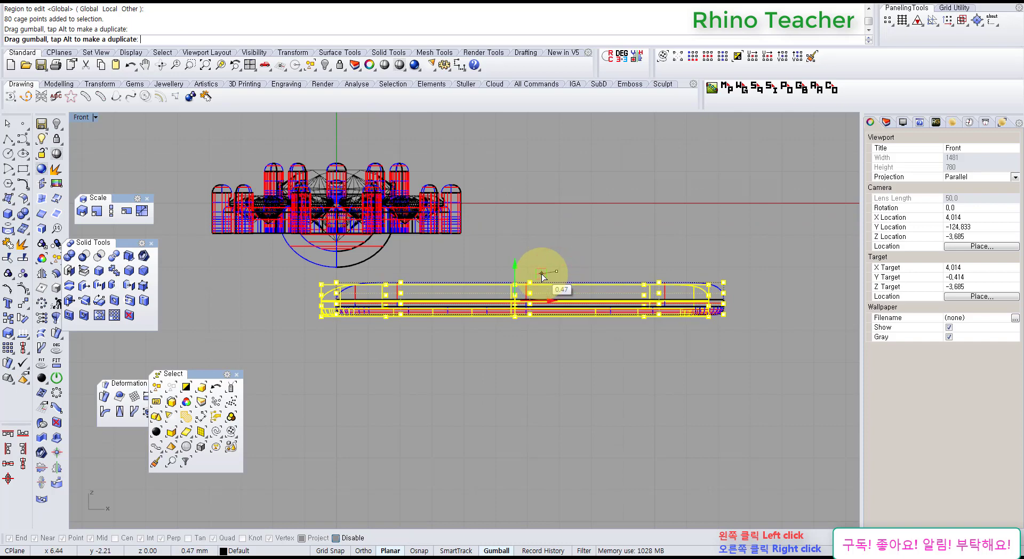
Shift the middle cage column inward and move the two outer columns inward and up, bending the bar into an S-shape.
{"action": "left_click", "coordinate": [613, 395]}
{"action": "left_click_drag", "start_coordinate": [480, 258], "coordinate": [548, 306]}
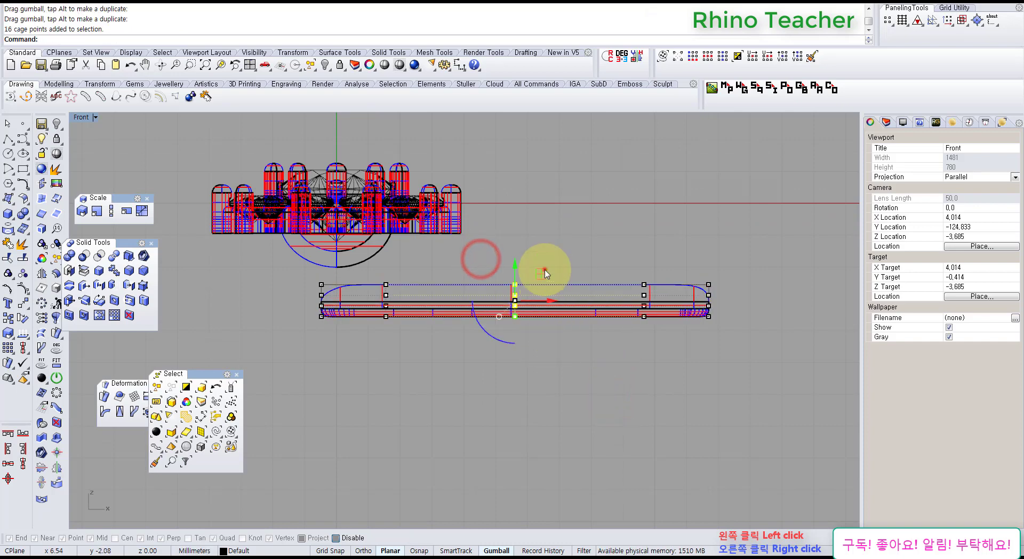
{"action": "left_click_drag", "start_coordinate": [544, 274], "coordinate": [466, 267]}
{"action": "left_click", "coordinate": [543, 353]}
{"action": "left_click_drag", "start_coordinate": [607, 267], "coordinate": [749, 351]}
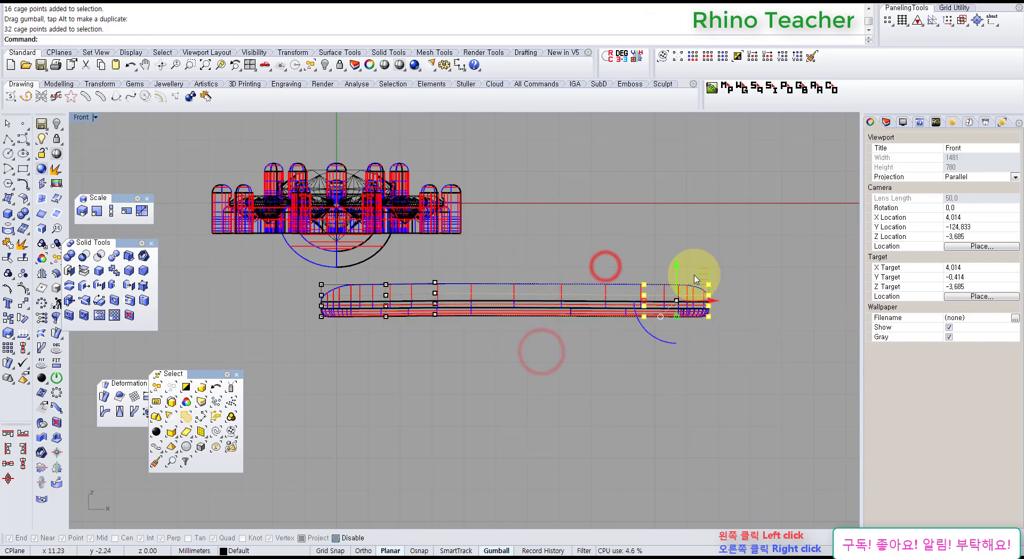
{"action": "left_click_drag", "start_coordinate": [697, 280], "coordinate": [528, 212]}
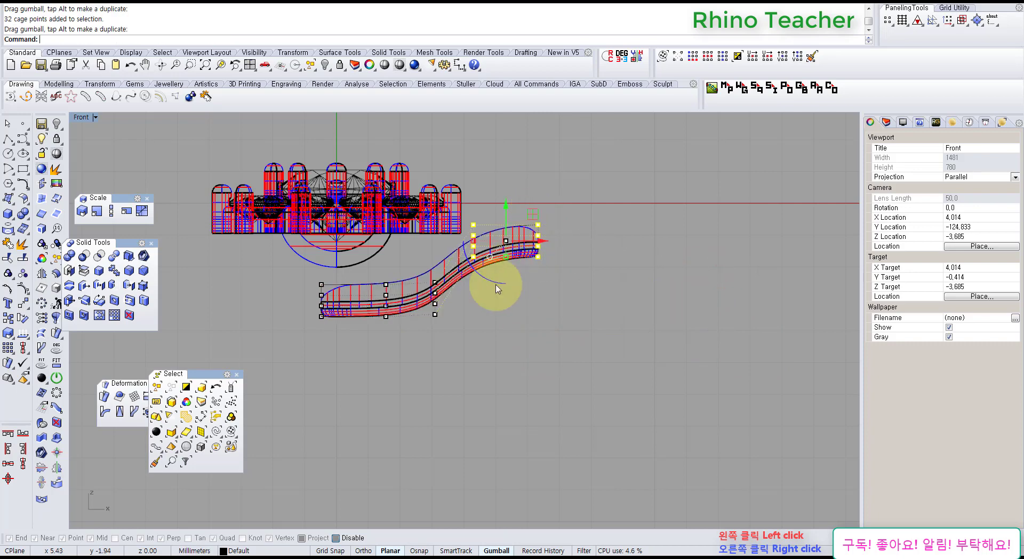
Move and rotate the outermost column of cage points so the petal tip tilts downward.
{"action": "mouse_move", "coordinate": [496, 289]}
{"action": "right_mouse_down"}
{"action": "mouse_move", "coordinate": [539, 245]}
{"action": "mouse_move", "coordinate": [512, 291]}
{"action": "right_mouse_up"}
{"action": "scroll", "coordinate": [530, 222], "scroll_direction": "up", "scroll_amount": 5}
{"action": "left_click_drag", "start_coordinate": [581, 186], "coordinate": [652, 336]}
{"action": "left_click_drag", "start_coordinate": [583, 274], "coordinate": [573, 262]}
{"action": "left_click_drag", "start_coordinate": [638, 231], "coordinate": [553, 292]}
Raise the fourth column of cage points and shift it slightly inward to strengthen the petal's outer arch.
{"action": "left_click_drag", "start_coordinate": [473, 200], "coordinate": [508, 306]}
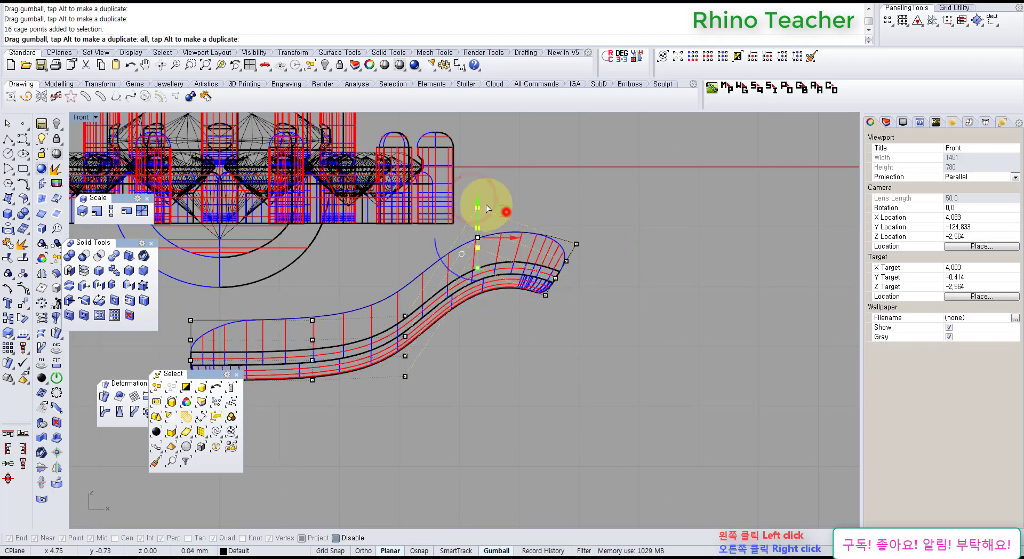
{"action": "left_click_drag", "start_coordinate": [504, 212], "coordinate": [480, 194]}
{"action": "key", "text": "Left"}
{"action": "key", "text": "Down"}
Rotate the middle column of cage points to follow the slope and move it up towards the cluster.
{"action": "left_click_drag", "start_coordinate": [441, 246], "coordinate": [526, 389]}
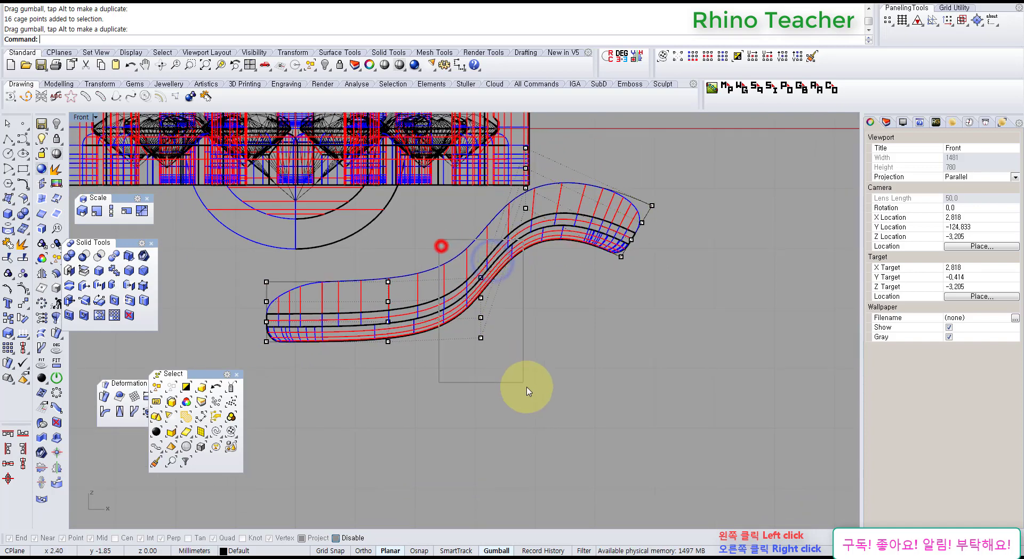
{"action": "left_click_drag", "start_coordinate": [470, 348], "coordinate": [501, 350]}
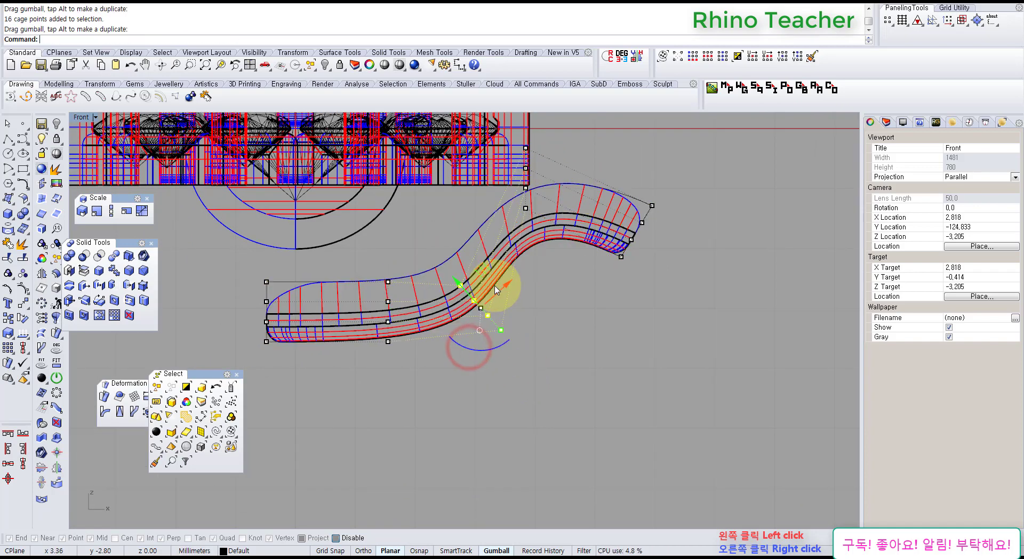
{"action": "left_click_drag", "start_coordinate": [486, 270], "coordinate": [474, 239]}
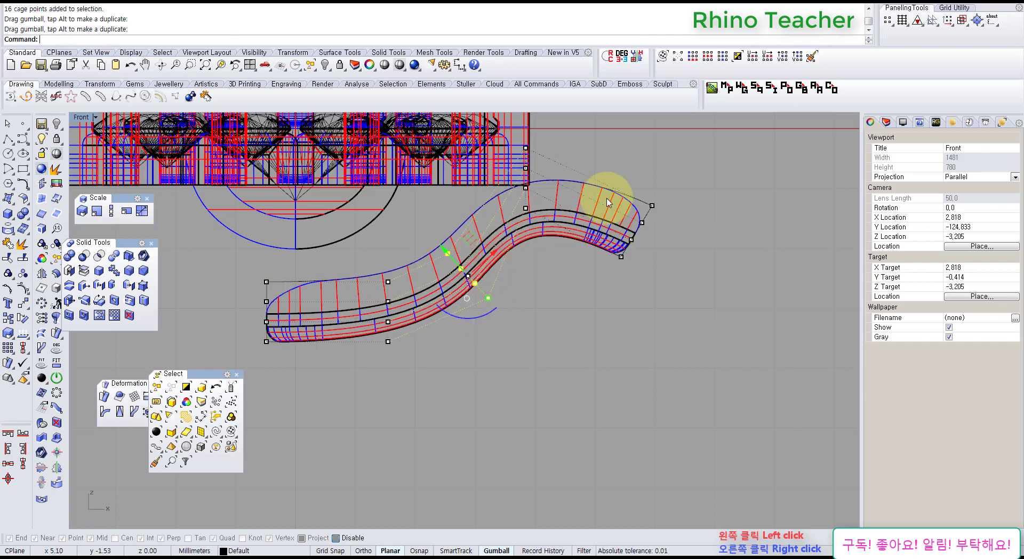
Lower the outermost and fourth cage columns slightly to soften the arch near the petal tip.
{"action": "left_click_drag", "start_coordinate": [597, 165], "coordinate": [698, 291]}
{"action": "left_click_drag", "start_coordinate": [666, 205], "coordinate": [668, 219]}
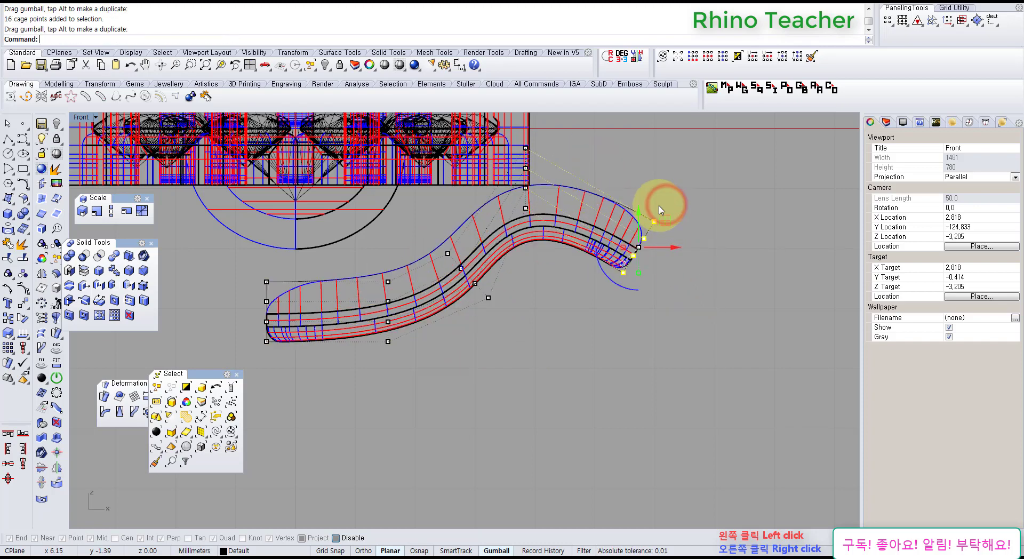
{"action": "right_click_drag", "start_coordinate": [577, 196], "coordinate": [592, 241]}
{"action": "left_click_drag", "start_coordinate": [526, 129], "coordinate": [575, 266]}
{"action": "left_click_drag", "start_coordinate": [543, 185], "coordinate": [543, 197]}
{"action": "left_click", "coordinate": [579, 373]}
Examine the bent petal against the gem cluster in the front, top and perspective views.
{"action": "right_click_drag", "start_coordinate": [559, 359], "coordinate": [595, 328]}
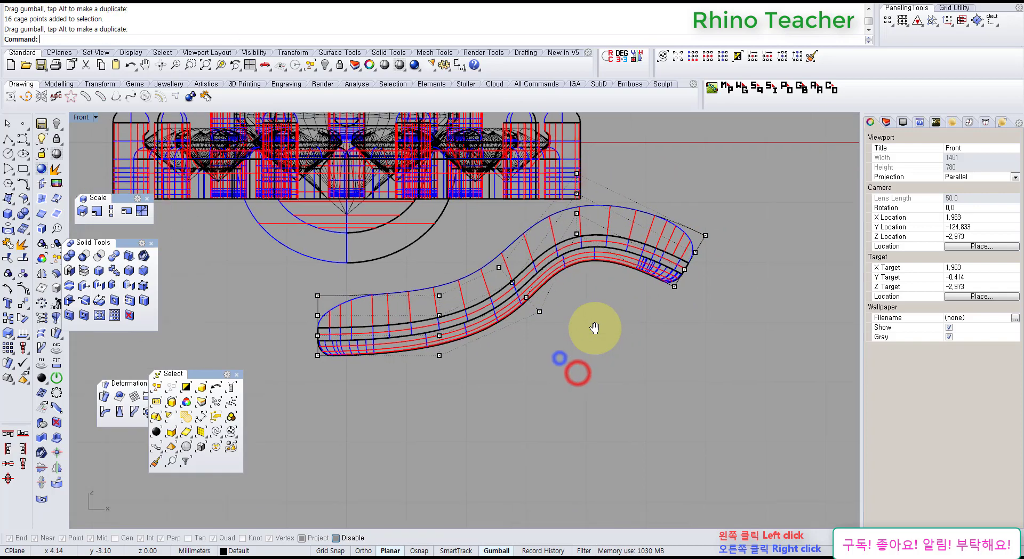
{"action": "right_click_drag", "start_coordinate": [510, 301], "coordinate": [361, 353]}
{"action": "key", "text": "ctrl+F1"}
{"action": "scroll", "coordinate": [448, 266], "scroll_direction": "up", "scroll_amount": 9}
{"action": "key", "text": "ctrl+F4"}
{"action": "key", "text": "ctrl+F1"}
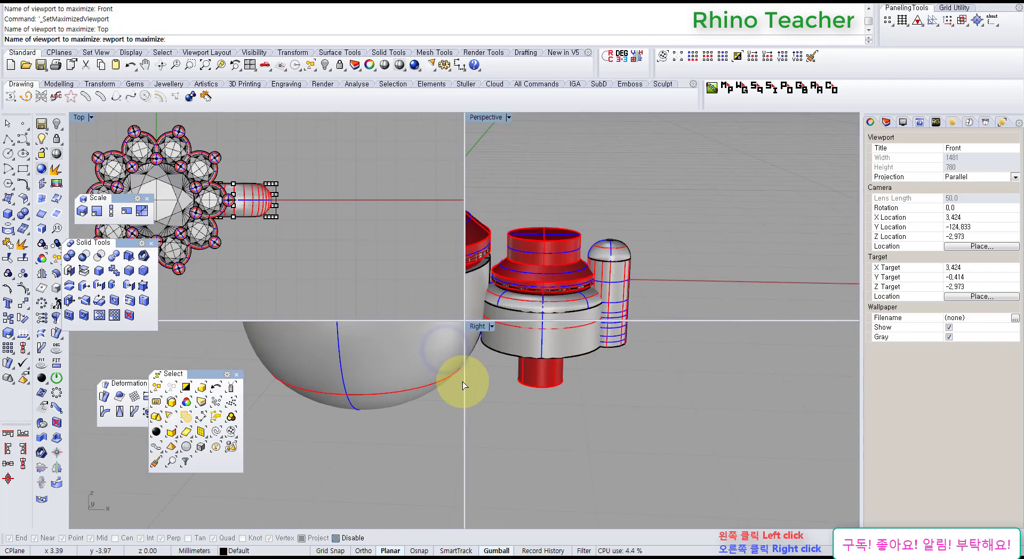
{"action": "key", "text": "ctrl+F2"}
{"action": "right_click_drag", "start_coordinate": [388, 354], "coordinate": [469, 327]}
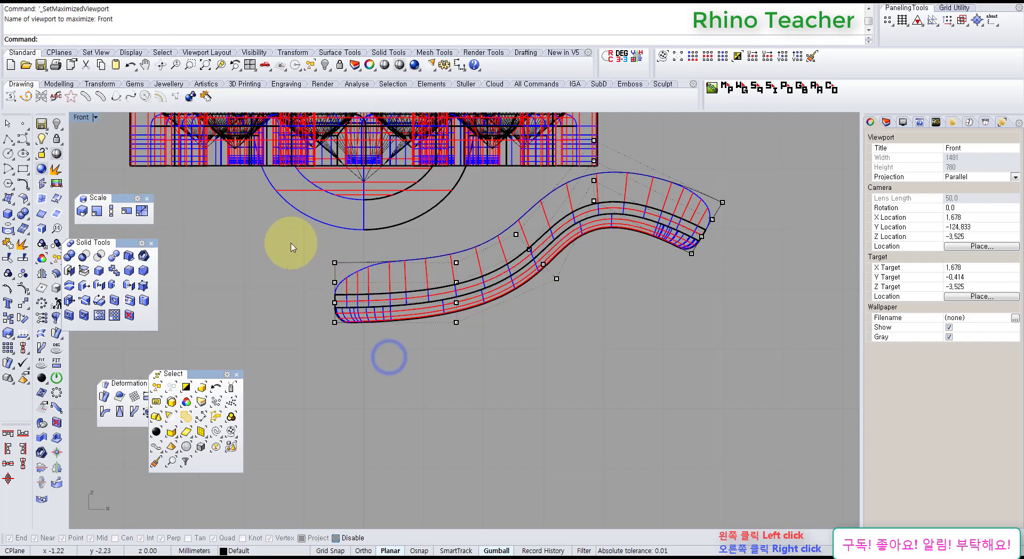
Thin the petal's inner end by scaling its two inner cage columns vertically from their top points by about 0.73 with Scale1D.
{"action": "left_click_drag", "start_coordinate": [294, 243], "coordinate": [500, 381]}
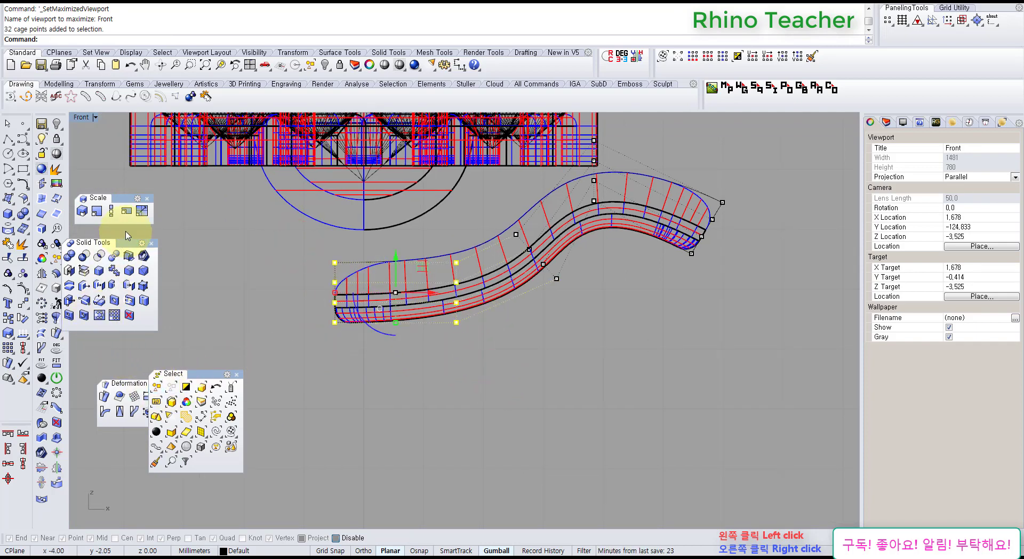
{"action": "left_click", "coordinate": [106, 208]}
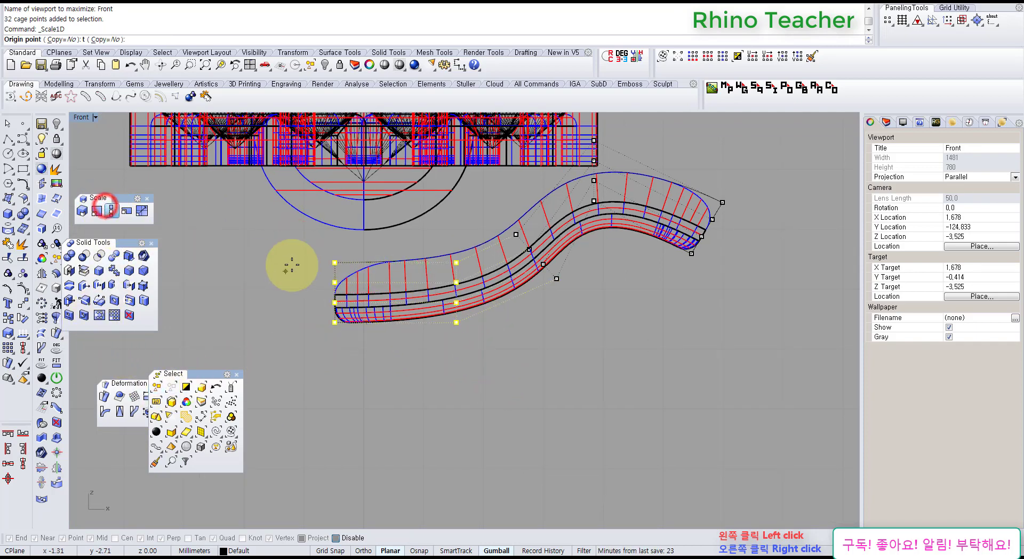
{"action": "left_click", "coordinate": [334, 264]}
{"action": "left_click", "coordinate": [338, 434]}
{"action": "left_click", "coordinate": [337, 386]}
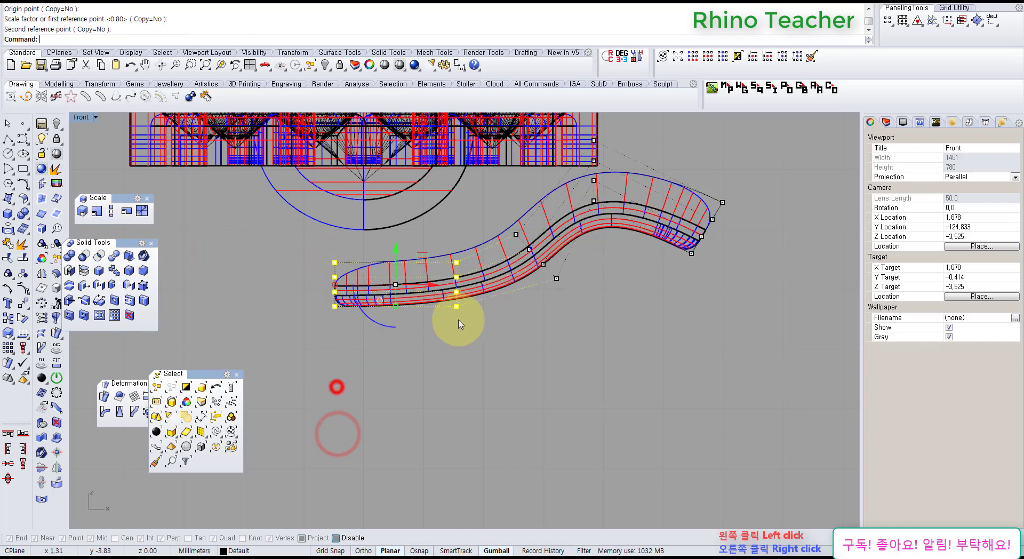
Thin the petal's middle by scaling the middle cage column along its slope from its top point with Scale1D.
{"action": "right_click_drag", "start_coordinate": [479, 297], "coordinate": [423, 294]}
{"action": "left_click_drag", "start_coordinate": [407, 257], "coordinate": [497, 348]}
{"action": "right_click_drag", "start_coordinate": [477, 315], "coordinate": [476, 312]}
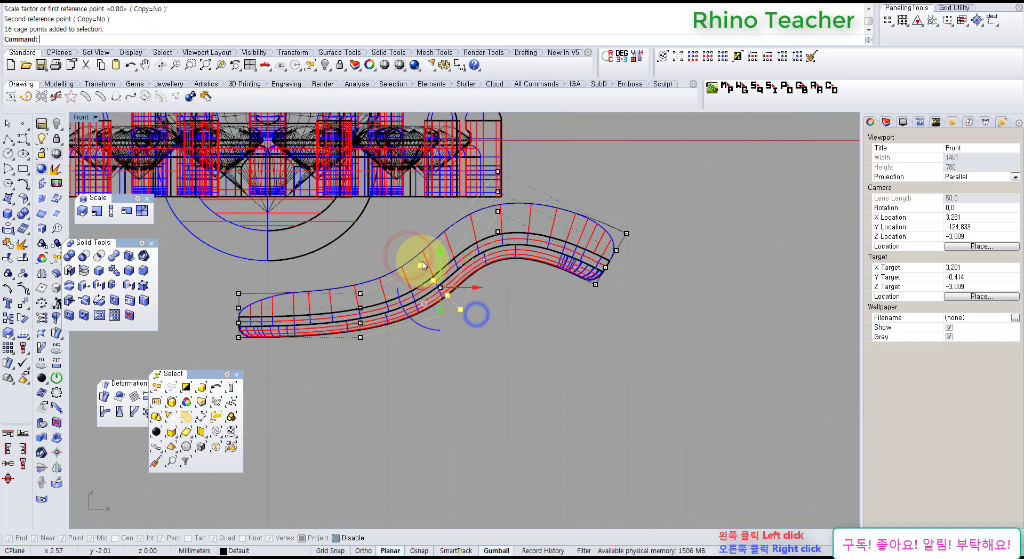
{"action": "left_click", "coordinate": [421, 265]}
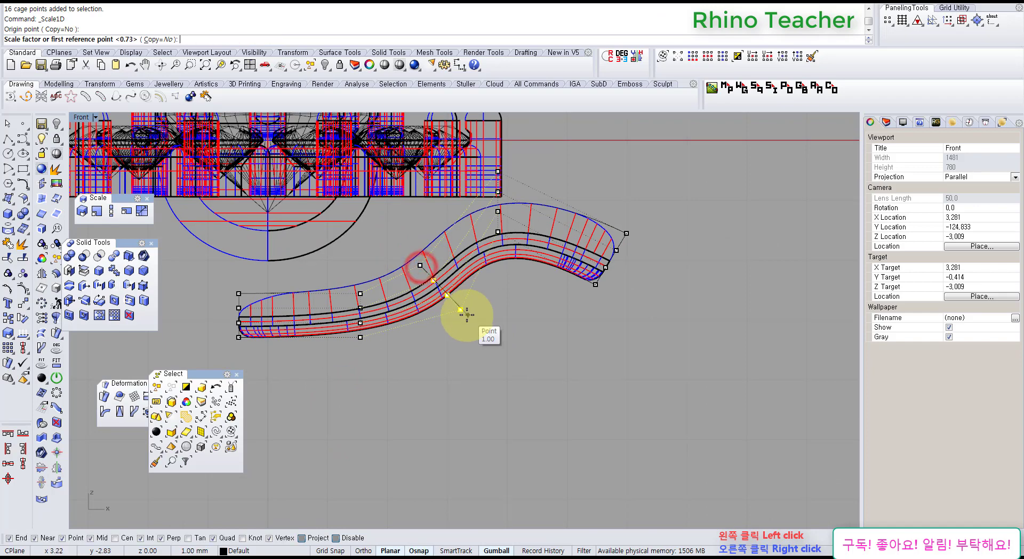
{"action": "left_click", "coordinate": [467, 315]}
{"action": "left_click", "coordinate": [448, 297]}
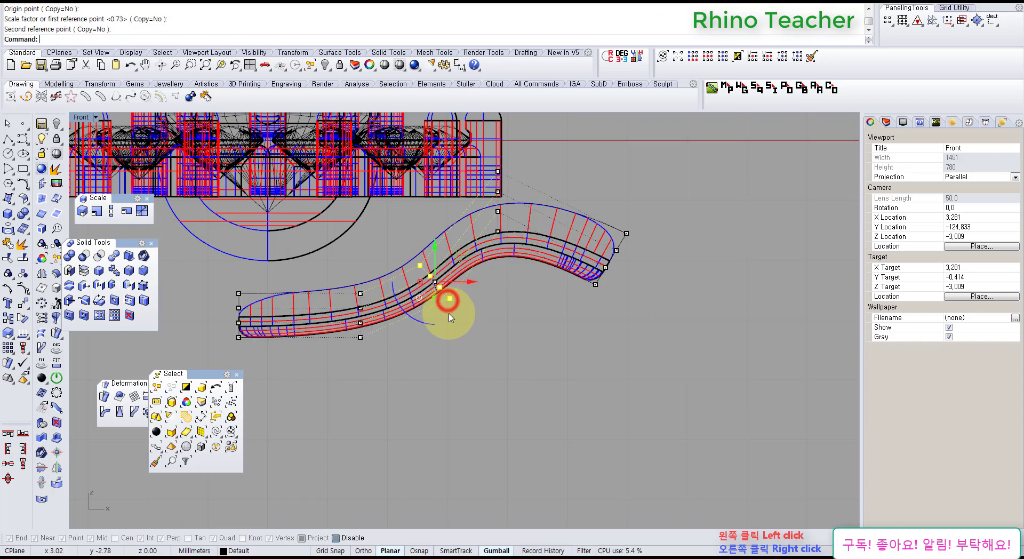
{"action": "right_click_drag", "start_coordinate": [418, 348], "coordinate": [515, 345]}
Lock the whole gem cluster in the top view so that only the petal's cage points remain editable.
{"action": "key", "text": "ctrl+F1"}
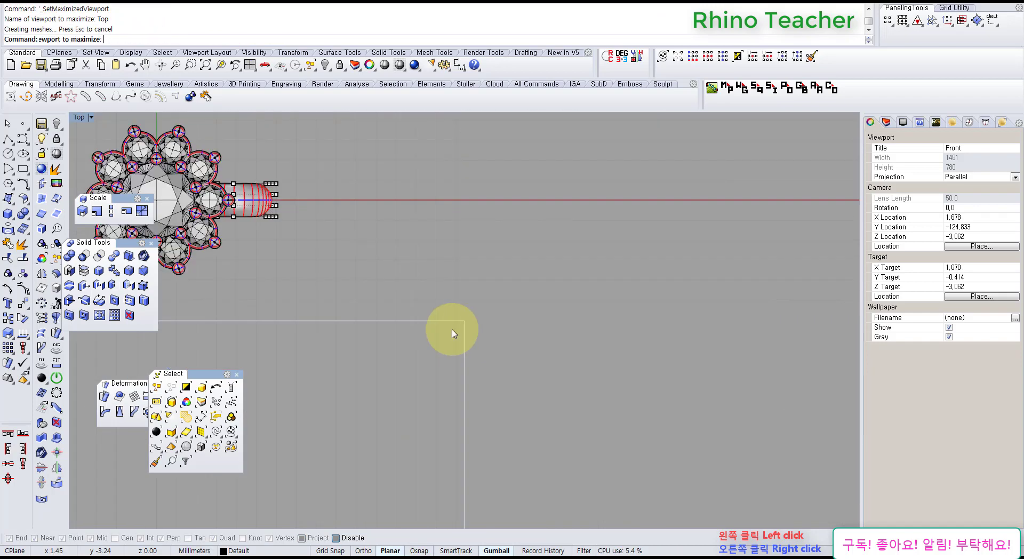
{"action": "scroll", "coordinate": [560, 264], "scroll_direction": "up", "scroll_amount": 3}
{"action": "scroll", "coordinate": [586, 430], "scroll_direction": "down", "scroll_amount": 4}
{"action": "left_click_drag", "start_coordinate": [542, 414], "coordinate": [277, 229]}
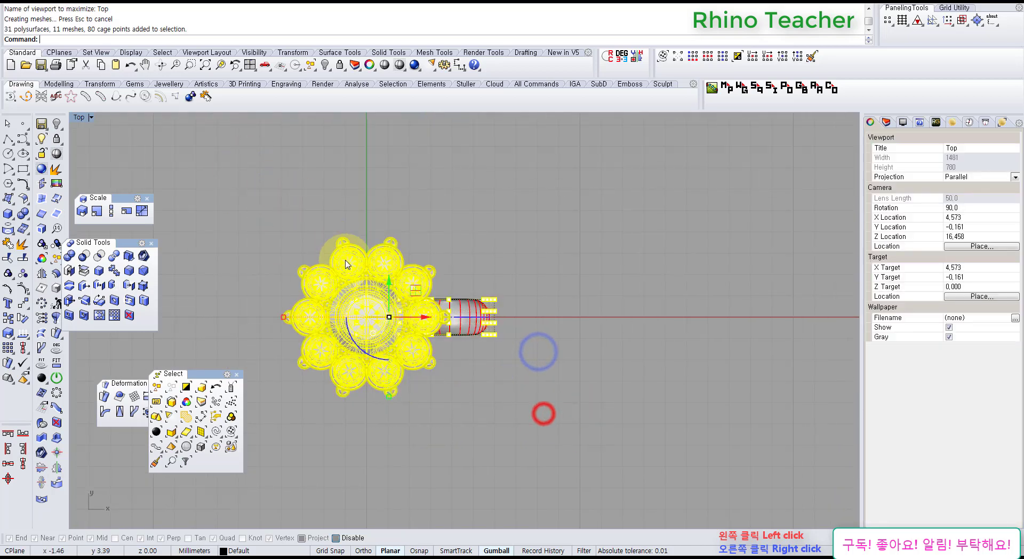
{"action": "key", "text": "ctrl+l"}
{"action": "scroll", "coordinate": [375, 328], "scroll_direction": "up", "scroll_amount": 2}
{"action": "right_click_drag", "start_coordinate": [375, 328], "coordinate": [386, 243]}
{"action": "scroll", "coordinate": [388, 244], "scroll_direction": "up", "scroll_amount": 1}
{"action": "left_click", "coordinate": [359, 217]}
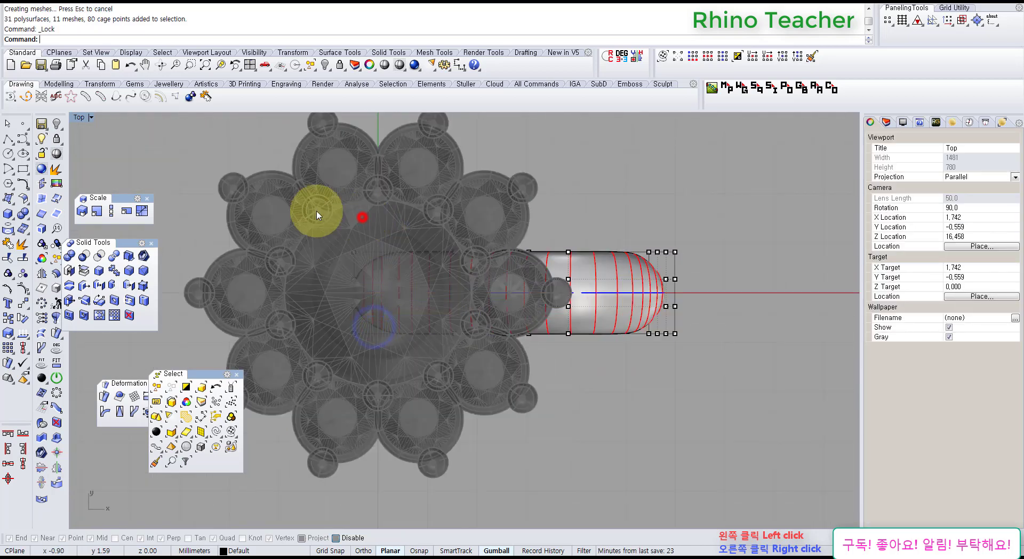
Taper the petal's width towards its inner end by narrowing the four, three and two innermost cage columns in succession.
{"action": "left_click_drag", "start_coordinate": [297, 210], "coordinate": [598, 421]}
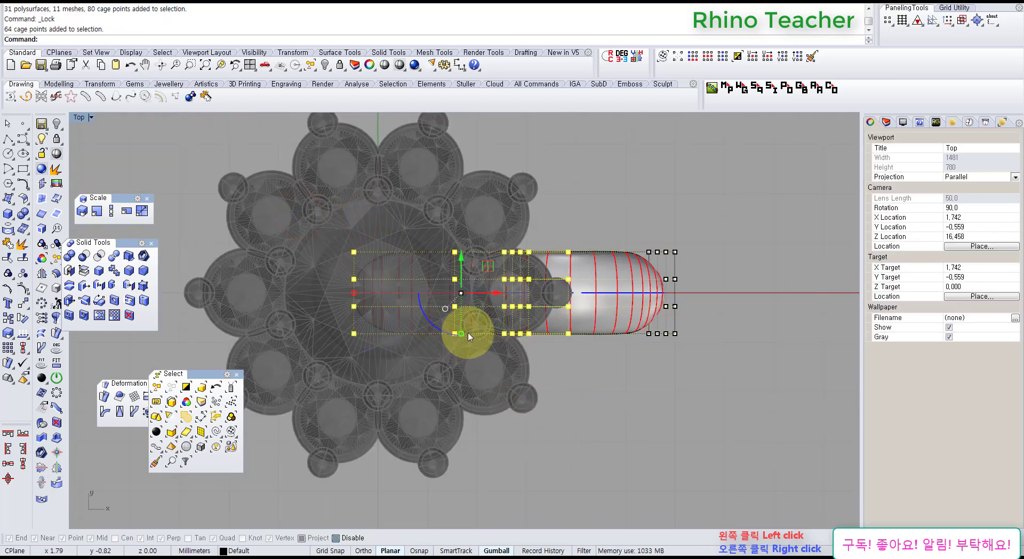
{"action": "left_click_drag", "start_coordinate": [459, 327], "coordinate": [461, 326]}
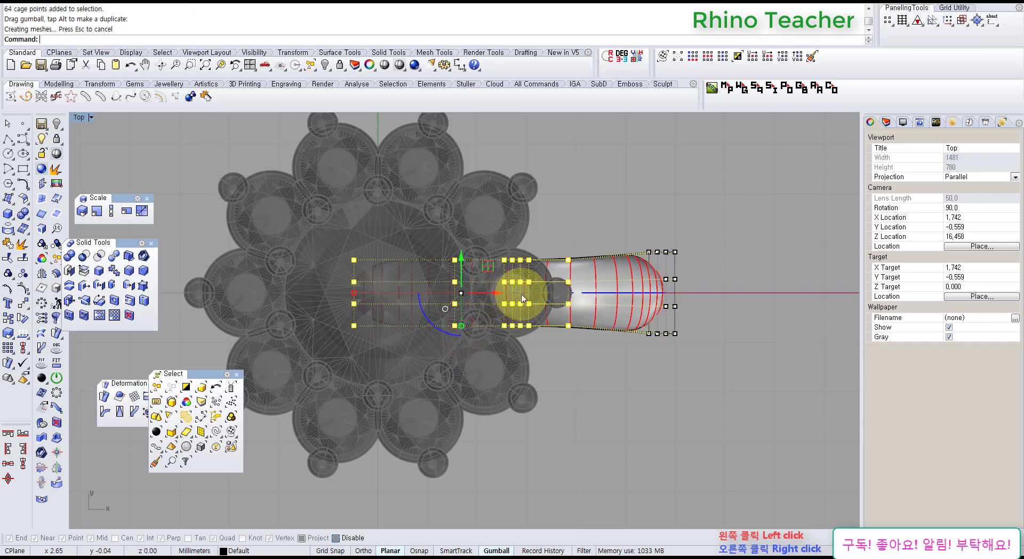
{"action": "left_click_drag", "start_coordinate": [558, 233], "coordinate": [631, 402], "text": "ctrl"}
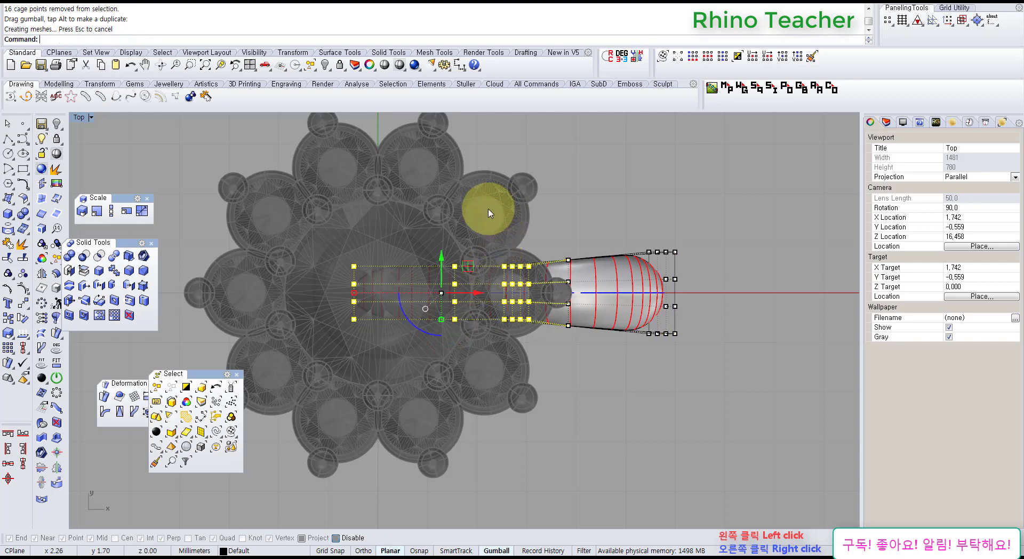
{"action": "left_click_drag", "start_coordinate": [487, 213], "coordinate": [533, 378], "text": "ctrl"}
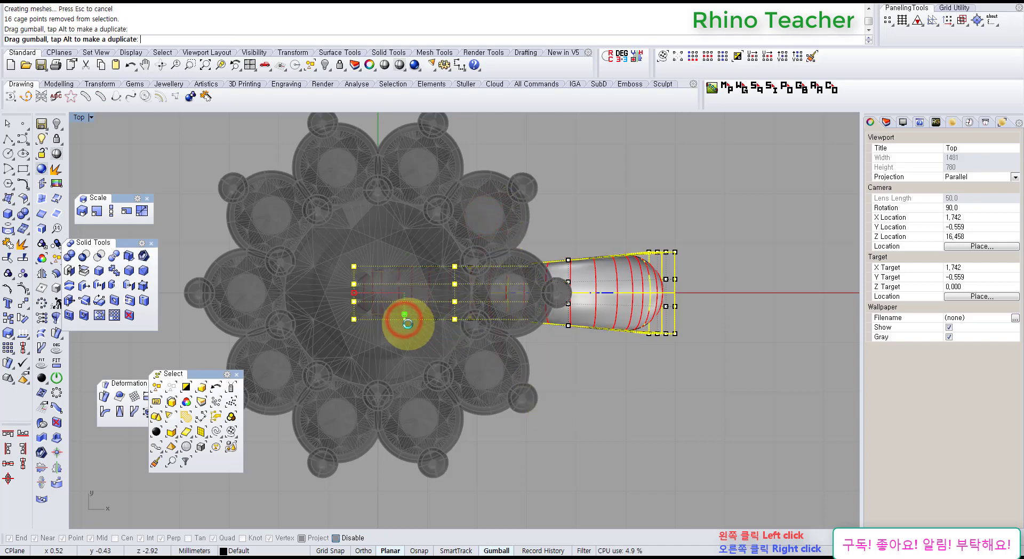
{"action": "left_click_drag", "start_coordinate": [407, 323], "coordinate": [555, 307]}
{"action": "right_click_drag", "start_coordinate": [623, 305], "coordinate": [540, 306]}
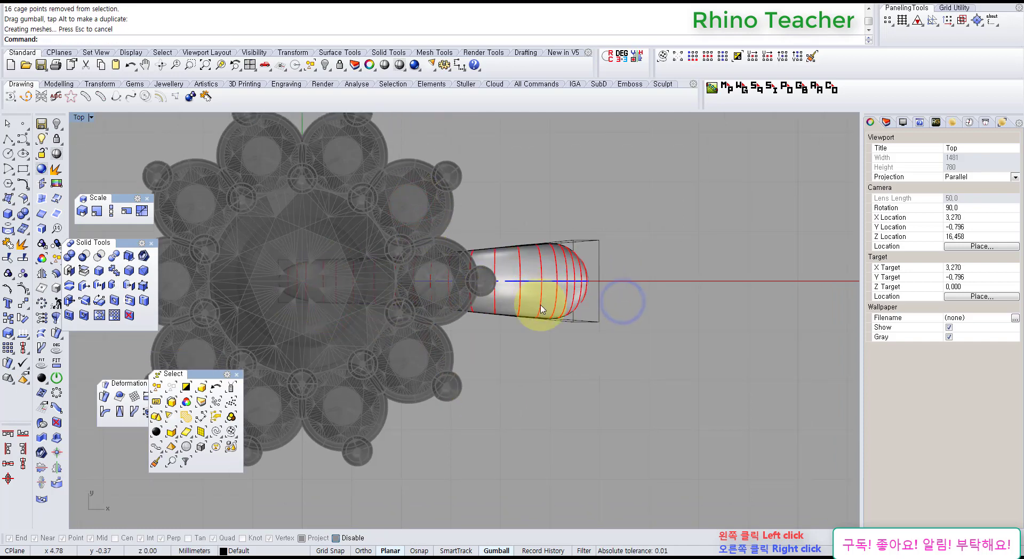
In the front view, move the petal's outermost cage column inwards and slightly up, and shift the fourth column slightly inwards.
{"action": "left_click", "coordinate": [717, 229]}
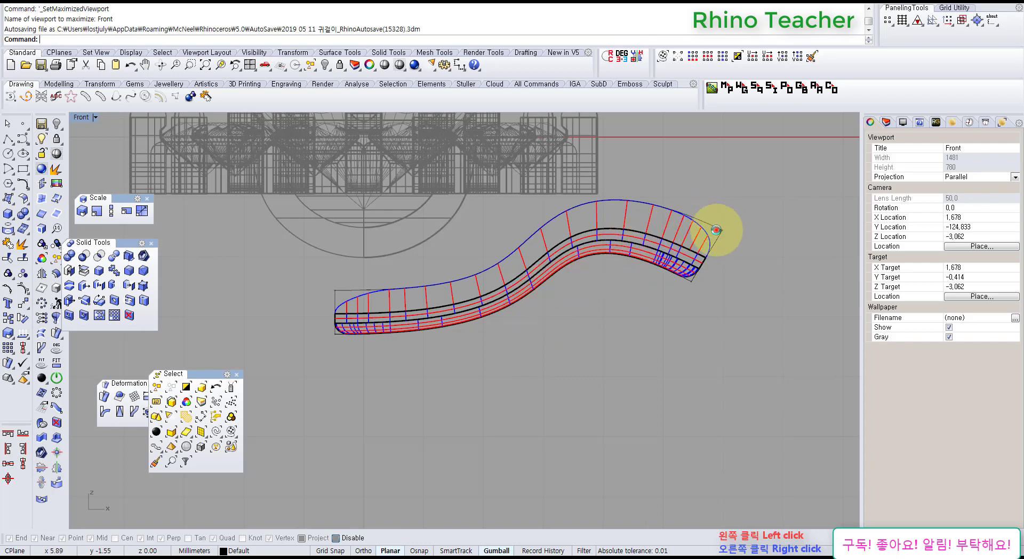
{"action": "right_click_drag", "start_coordinate": [723, 237], "coordinate": [545, 291]}
{"action": "right_click", "coordinate": [547, 292]}
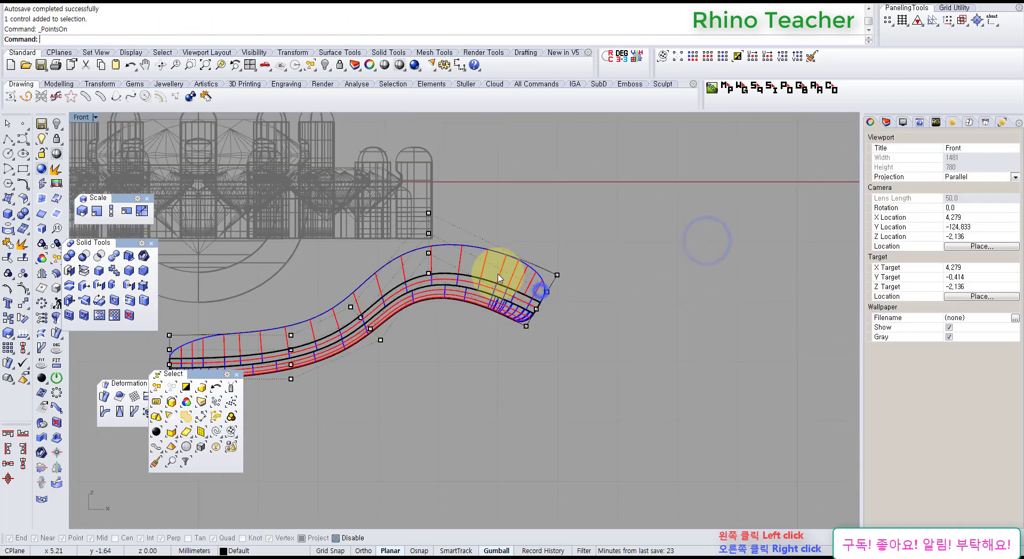
{"action": "left_click_drag", "start_coordinate": [504, 232], "coordinate": [620, 373]}
{"action": "left_click_drag", "start_coordinate": [566, 279], "coordinate": [535, 261]}
{"action": "left_click", "coordinate": [496, 353]}
{"action": "right_click_drag", "start_coordinate": [433, 280], "coordinate": [462, 289]}
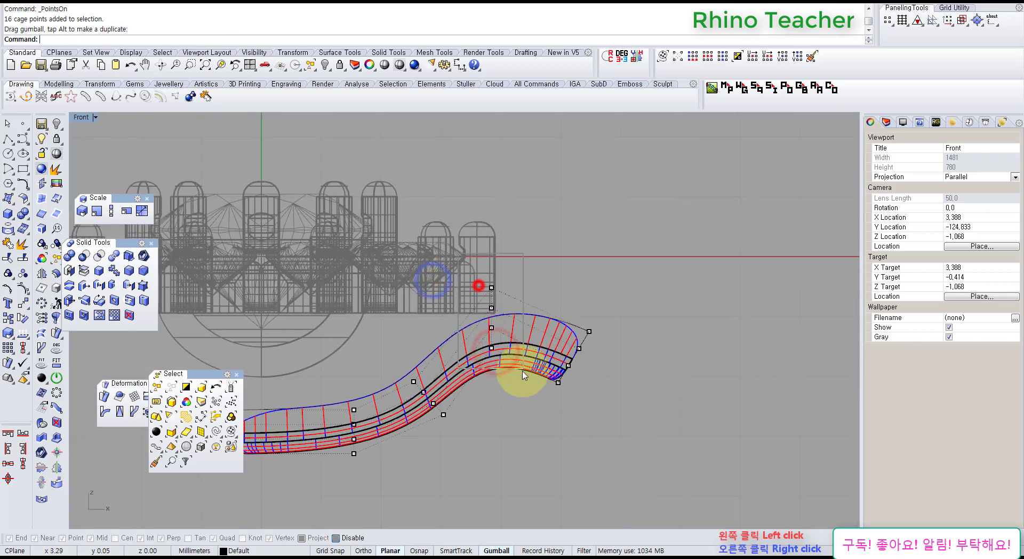
{"action": "left_click_drag", "start_coordinate": [522, 372], "coordinate": [525, 373]}
{"action": "left_click_drag", "start_coordinate": [518, 291], "coordinate": [514, 290]}
Examine the shortened petal against the gem cluster in the top and front views.
{"action": "key", "text": "ctrl+F4"}
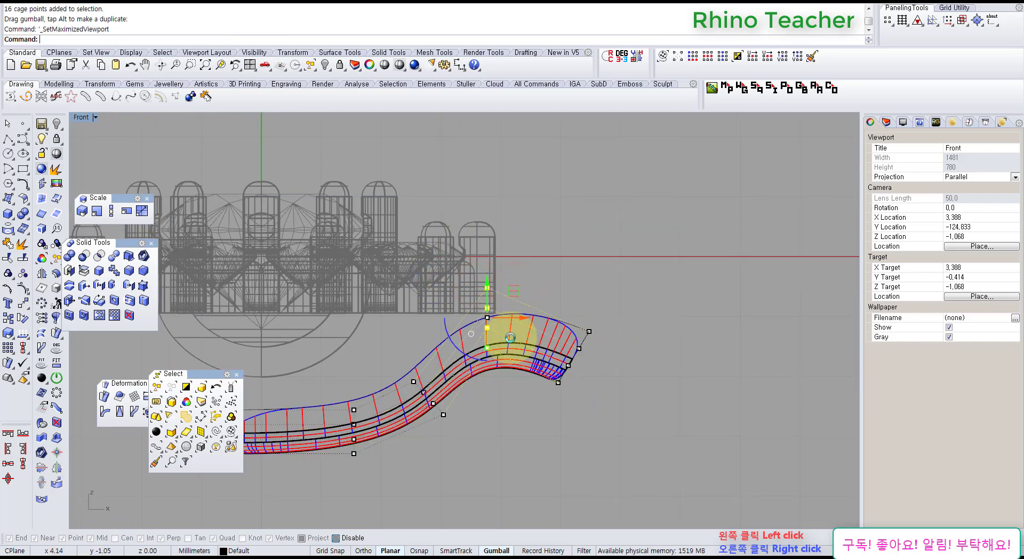
{"action": "key", "text": "ctrl+F1"}
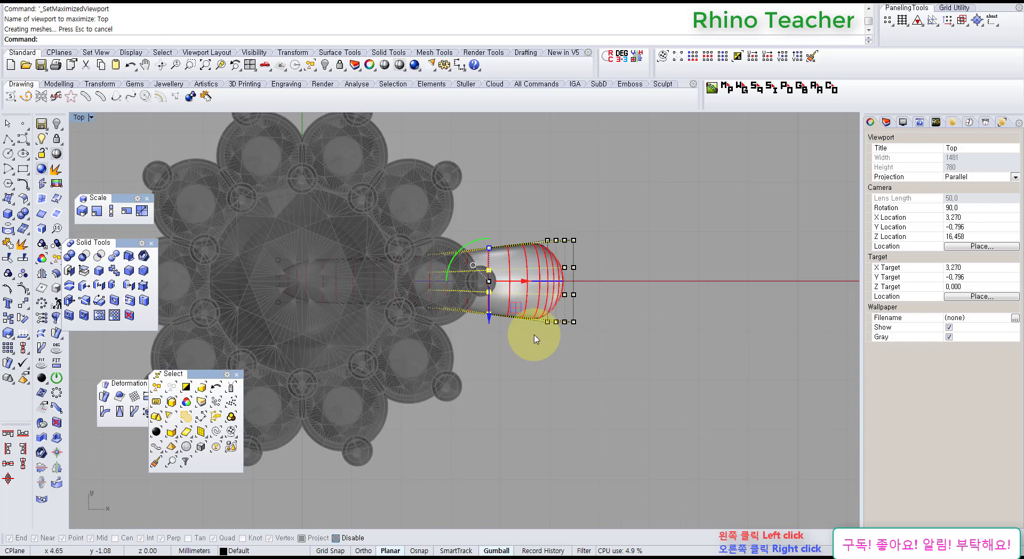
{"action": "key", "text": "ctrl+F2"}
{"action": "right_click_drag", "start_coordinate": [508, 319], "coordinate": [570, 262]}
{"action": "scroll", "coordinate": [573, 308], "scroll_direction": "down", "scroll_amount": 6}
{"action": "right_click_drag", "start_coordinate": [575, 310], "coordinate": [474, 297]}
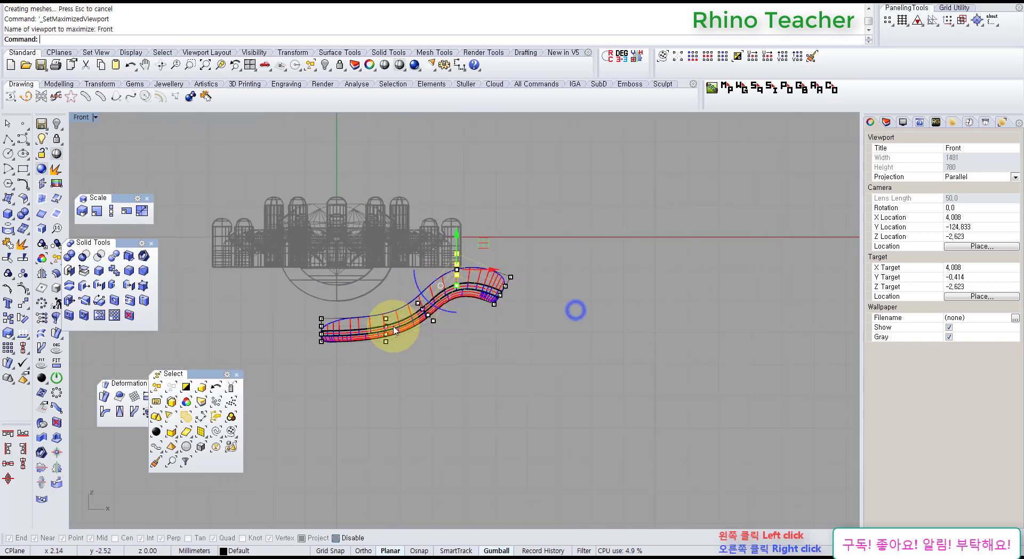
{"action": "scroll", "coordinate": [393, 329], "scroll_direction": "up", "scroll_amount": 4}
{"action": "right_click_drag", "start_coordinate": [599, 249], "coordinate": [450, 273]}
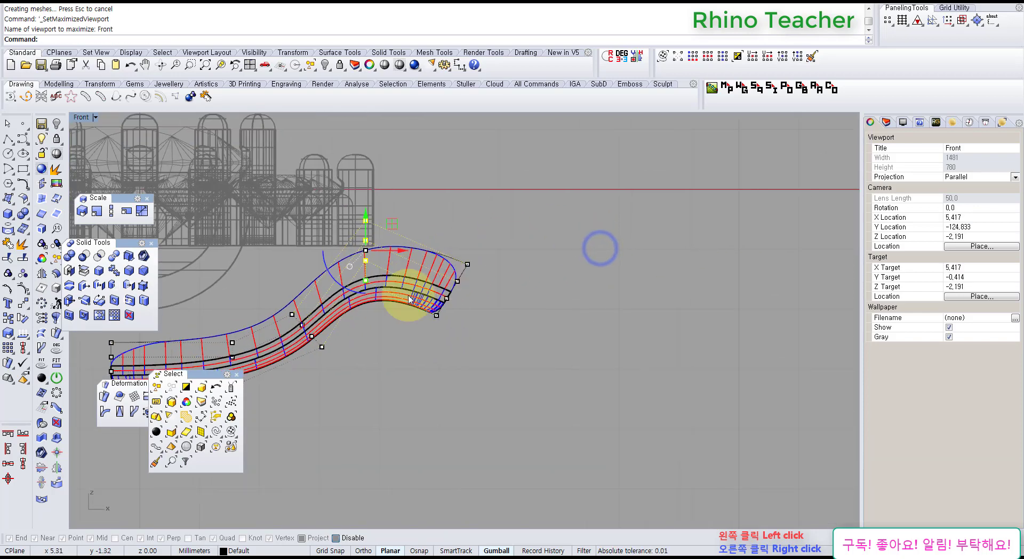
{"action": "right_click_drag", "start_coordinate": [386, 307], "coordinate": [507, 294]}
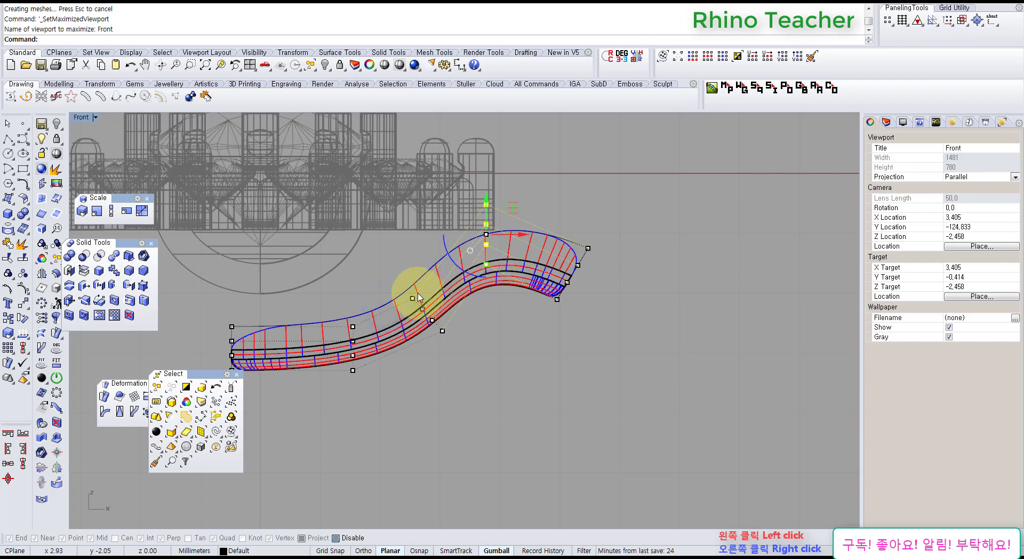
Move the middle cage column inwards and down, and shift the second cage column towards the petal's inner end.
{"action": "left_click_drag", "start_coordinate": [400, 294], "coordinate": [461, 355]}
{"action": "left_click_drag", "start_coordinate": [438, 300], "coordinate": [430, 305]}
{"action": "left_click", "coordinate": [438, 409]}
{"action": "left_click_drag", "start_coordinate": [327, 326], "coordinate": [372, 401]}
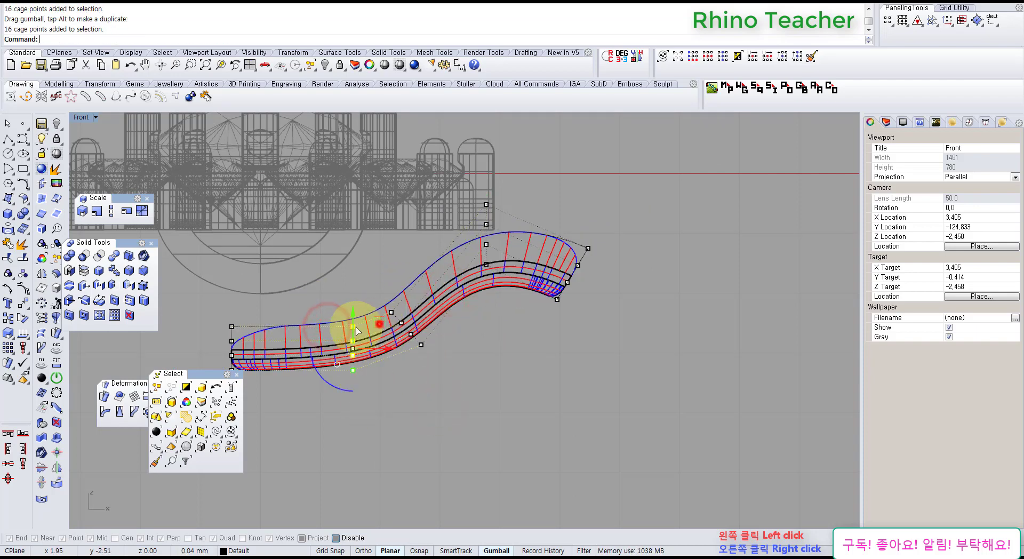
{"action": "left_click_drag", "start_coordinate": [379, 324], "coordinate": [349, 327]}
{"action": "right_click_drag", "start_coordinate": [349, 326], "coordinate": [458, 299]}
Try to raise the two innermost cage columns and move the middle column up and inwards.
{"action": "left_click_drag", "start_coordinate": [283, 280], "coordinate": [454, 394]}
{"action": "left_click_drag", "start_coordinate": [381, 293], "coordinate": [386, 265]}
{"action": "left_click", "coordinate": [475, 236]}
{"action": "left_click_drag", "start_coordinate": [560, 361], "coordinate": [559, 358]}
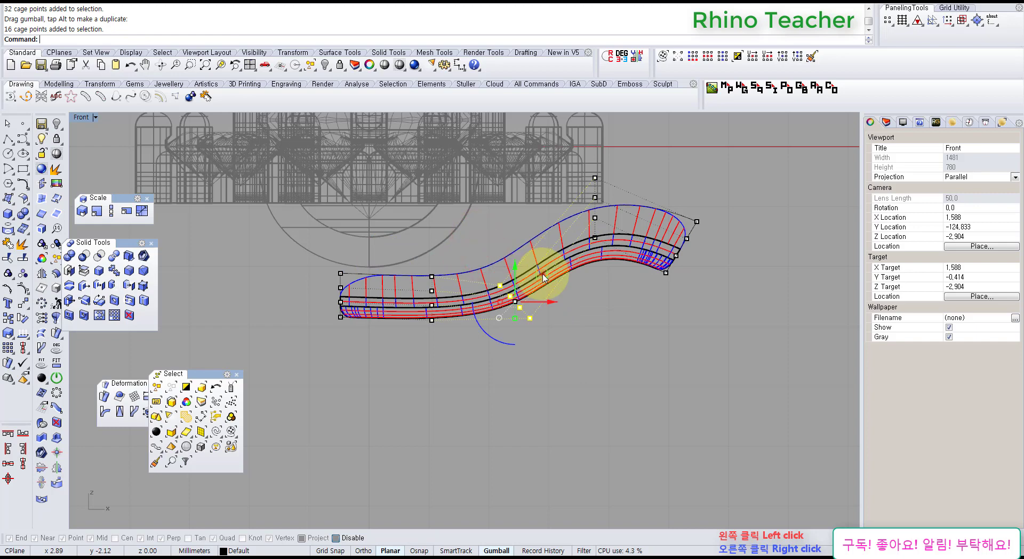
{"action": "left_click_drag", "start_coordinate": [543, 274], "coordinate": [531, 251]}
{"action": "right_click_drag", "start_coordinate": [603, 270], "coordinate": [551, 295]}
Try to sharpen the arch by lowering the outermost cage column and repositioning the fourth column.
{"action": "left_click_drag", "start_coordinate": [501, 177], "coordinate": [583, 304]}
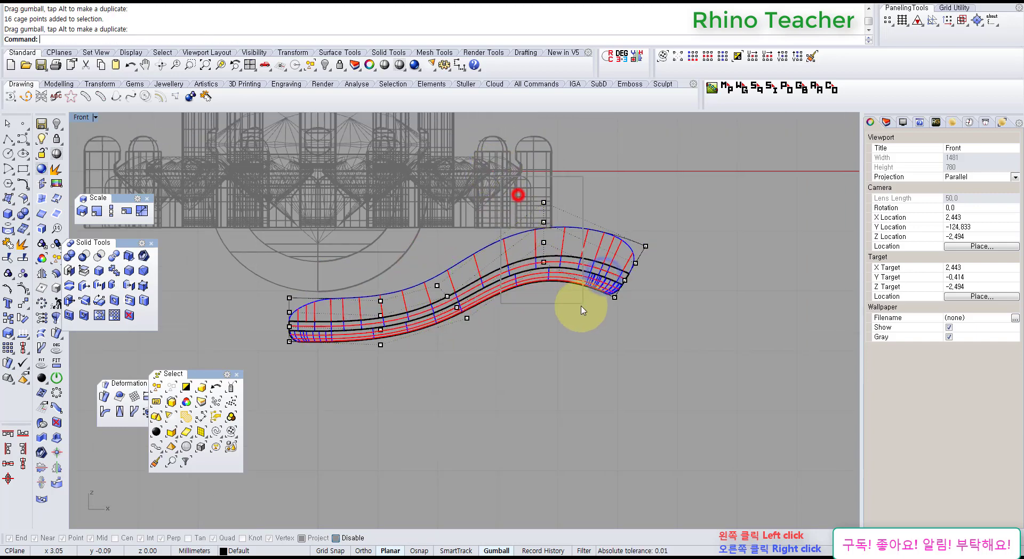
{"action": "left_click_drag", "start_coordinate": [569, 203], "coordinate": [553, 213]}
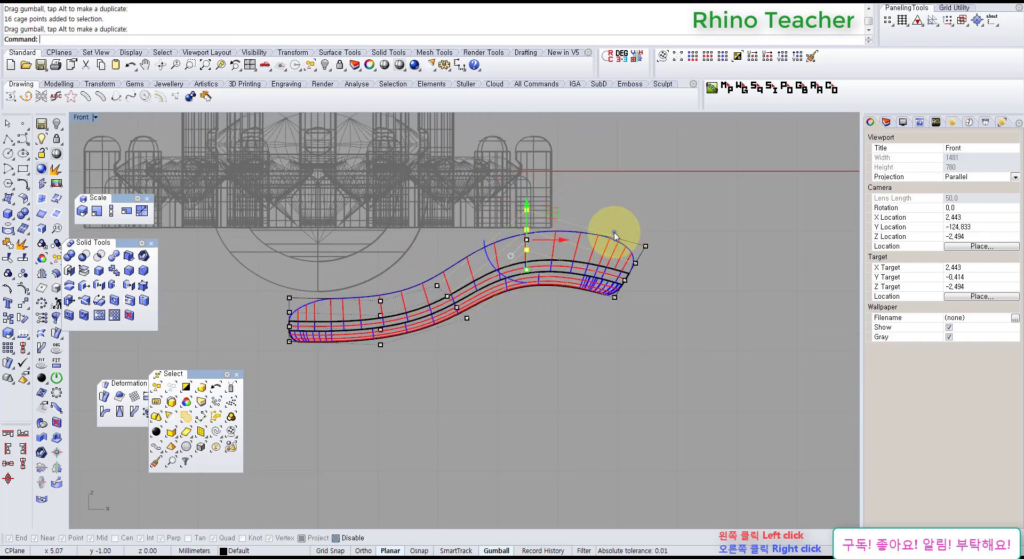
{"action": "right_click_drag", "start_coordinate": [613, 229], "coordinate": [527, 238]}
{"action": "left_click", "coordinate": [525, 230]}
{"action": "left_click_drag", "start_coordinate": [578, 221], "coordinate": [656, 384]}
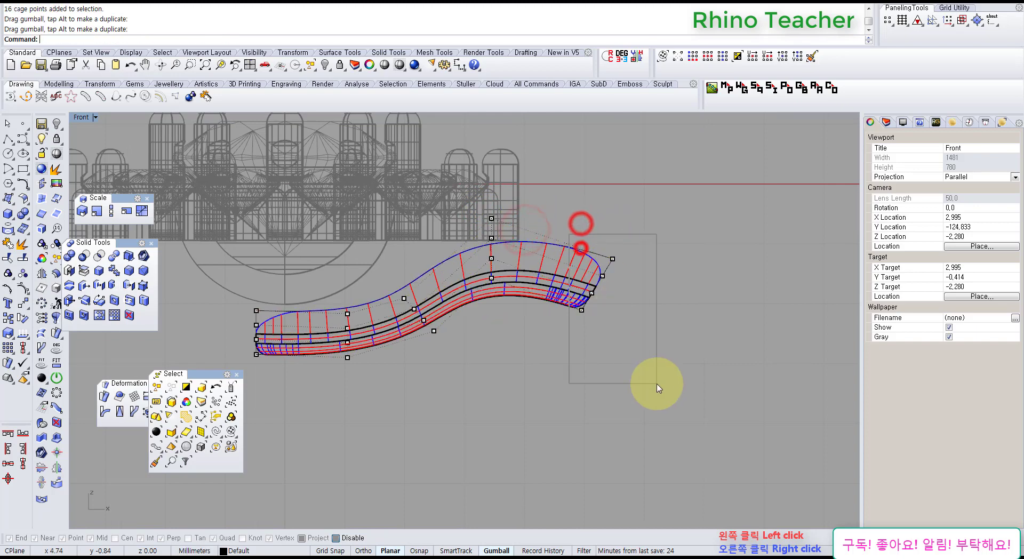
{"action": "left_click_drag", "start_coordinate": [624, 256], "coordinate": [614, 293]}
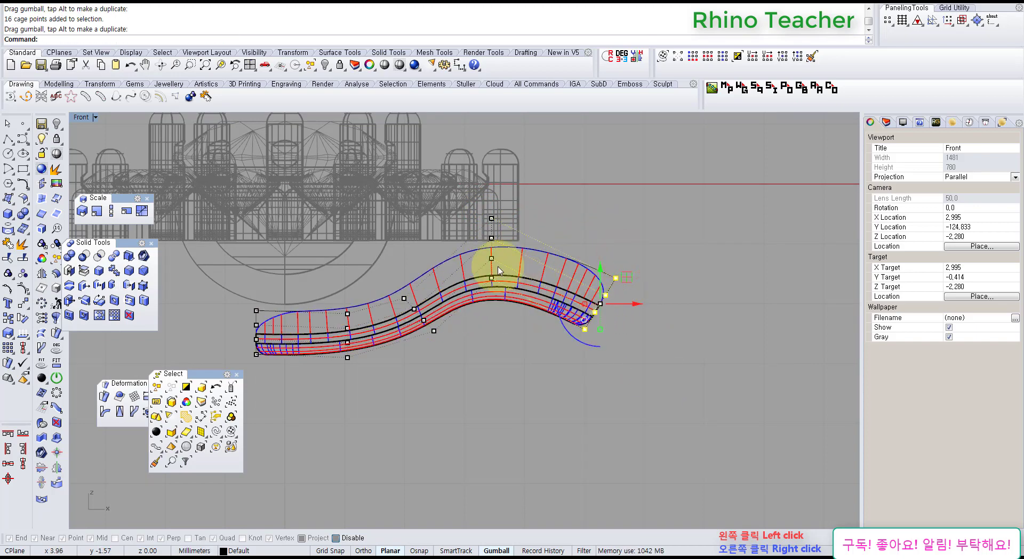
{"action": "left_click_drag", "start_coordinate": [473, 215], "coordinate": [521, 283]}
{"action": "left_click_drag", "start_coordinate": [524, 223], "coordinate": [528, 217]}
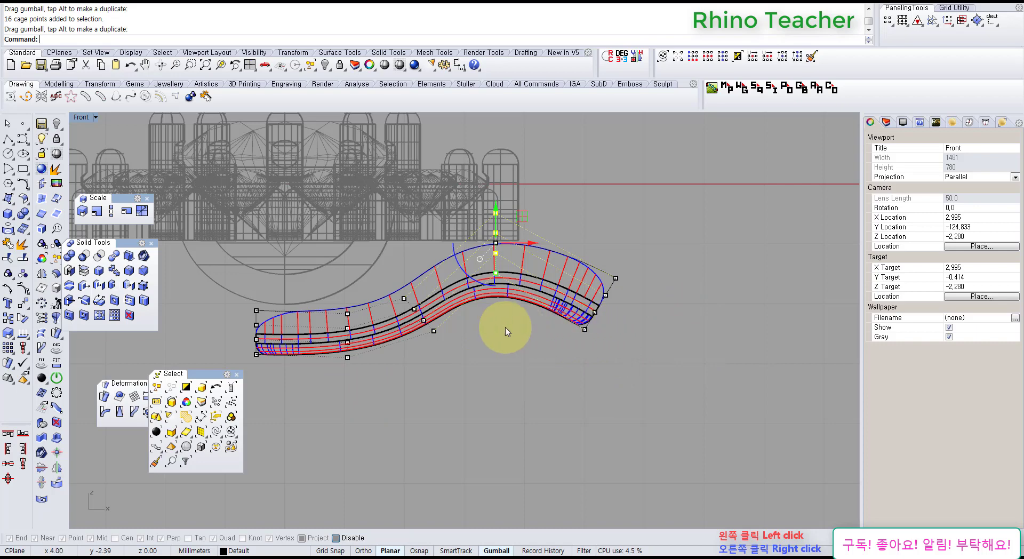
Undo the cage moves back to before the two innermost columns were raised, and clear the selection.
{"action": "key", "text": "ctrl+z"}
{"action": "key", "text": "ctrl+z"}
{"action": "key", "text": "ctrl+z"}
{"action": "key", "text": "ctrl+z"}
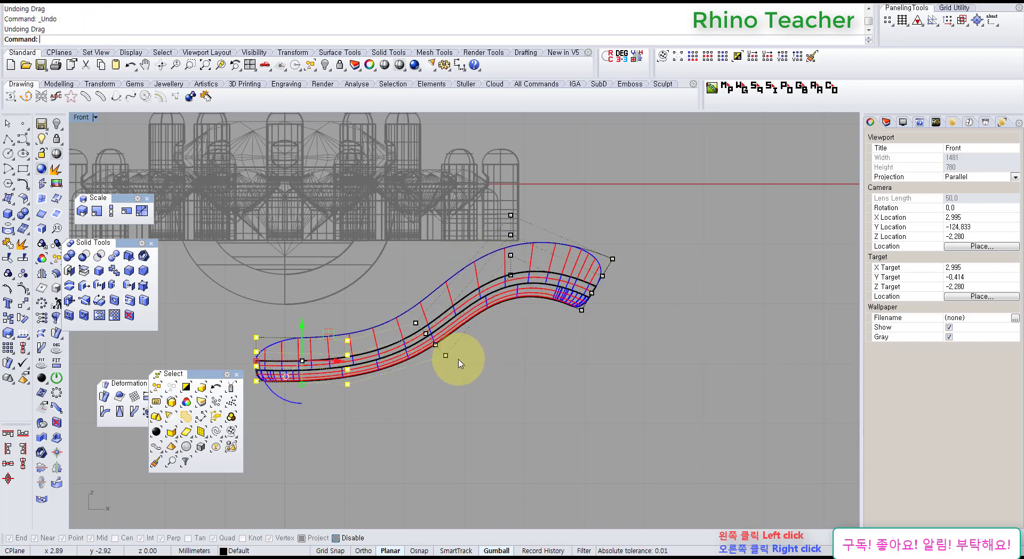
{"action": "left_click", "coordinate": [566, 364]}
Round the petal tip by moving the middle points of the outermost cage column outwards about 0.23 mm.
{"action": "right_click_drag", "start_coordinate": [556, 311], "coordinate": [515, 342]}
{"action": "key", "text": "ctrl+F1"}
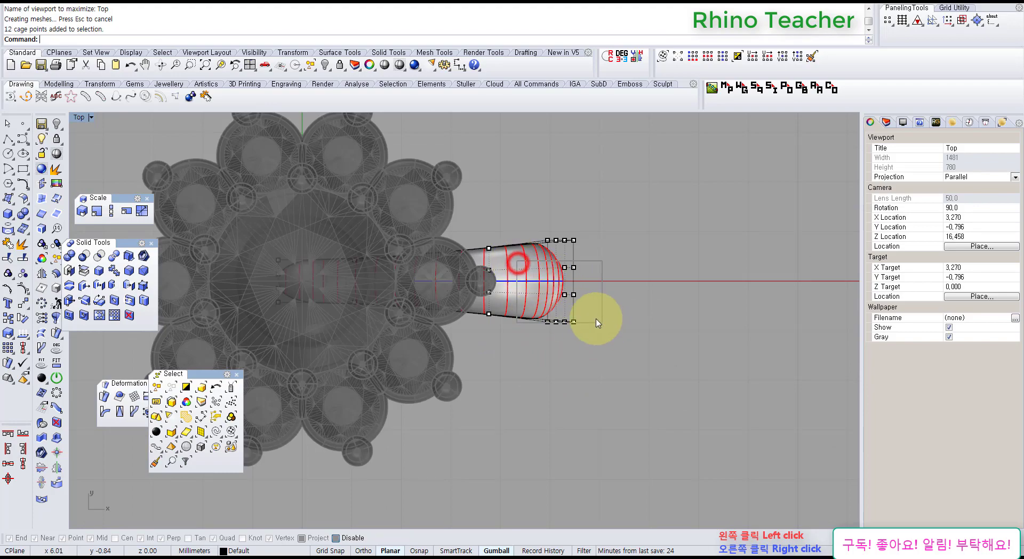
{"action": "key", "text": "ctrl+F3"}
{"action": "key", "text": "ctrl+F4"}
{"action": "key", "text": "F4"}
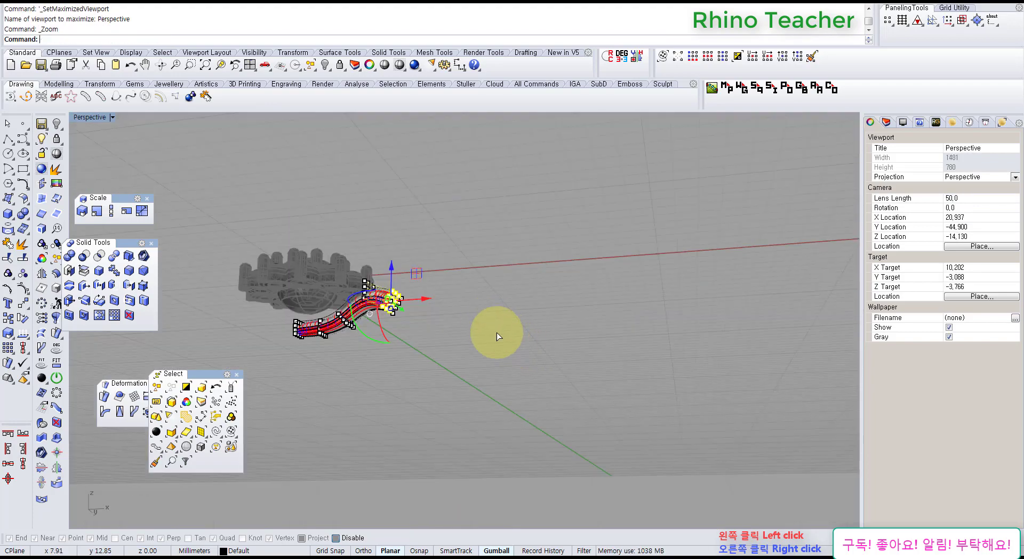
{"action": "right_click_drag", "start_coordinate": [496, 331], "coordinate": [376, 379]}
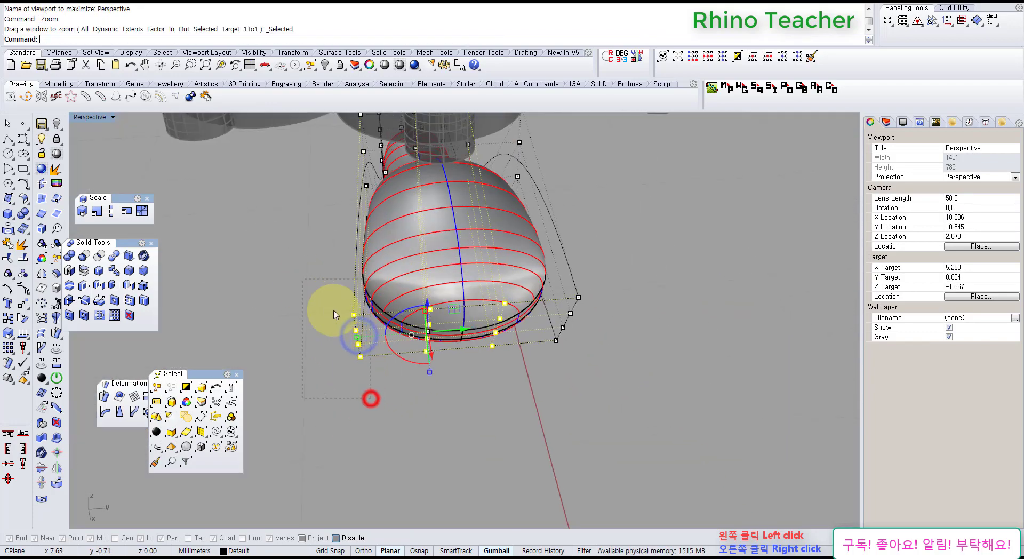
{"action": "right_click_drag", "start_coordinate": [335, 315], "coordinate": [482, 323]}
{"action": "left_click_drag", "start_coordinate": [490, 311], "coordinate": [516, 322]}
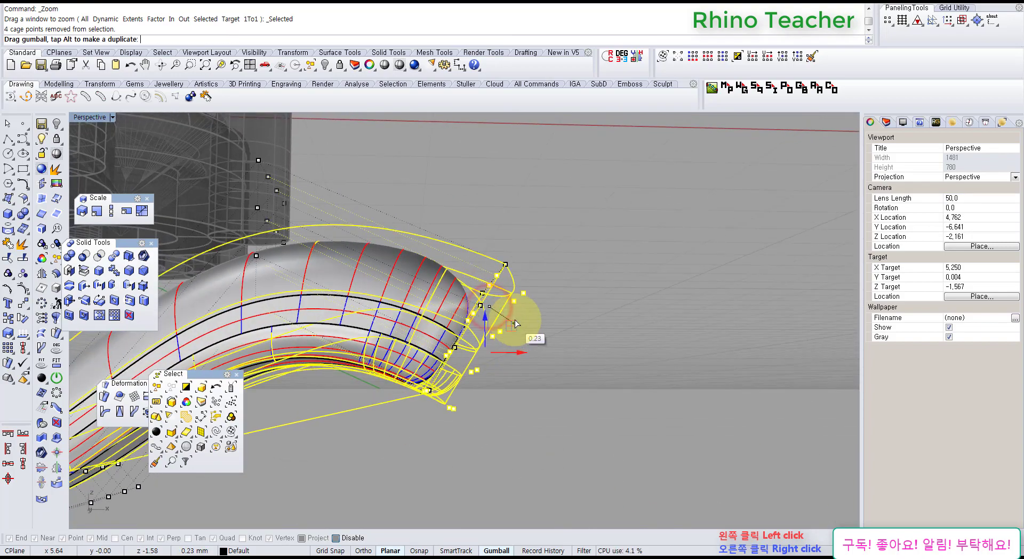
{"action": "right_click_drag", "start_coordinate": [564, 263], "coordinate": [537, 301]}
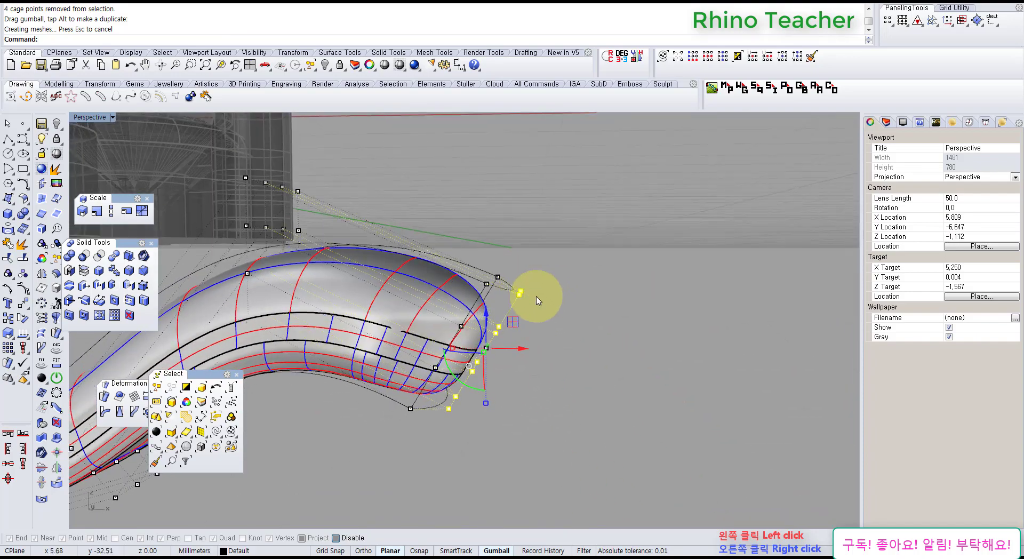
Try to move the same middle tip points further and undo that move.
{"action": "left_click_drag", "start_coordinate": [517, 320], "coordinate": [523, 326]}
{"action": "right_click_drag", "start_coordinate": [553, 259], "coordinate": [497, 356]}
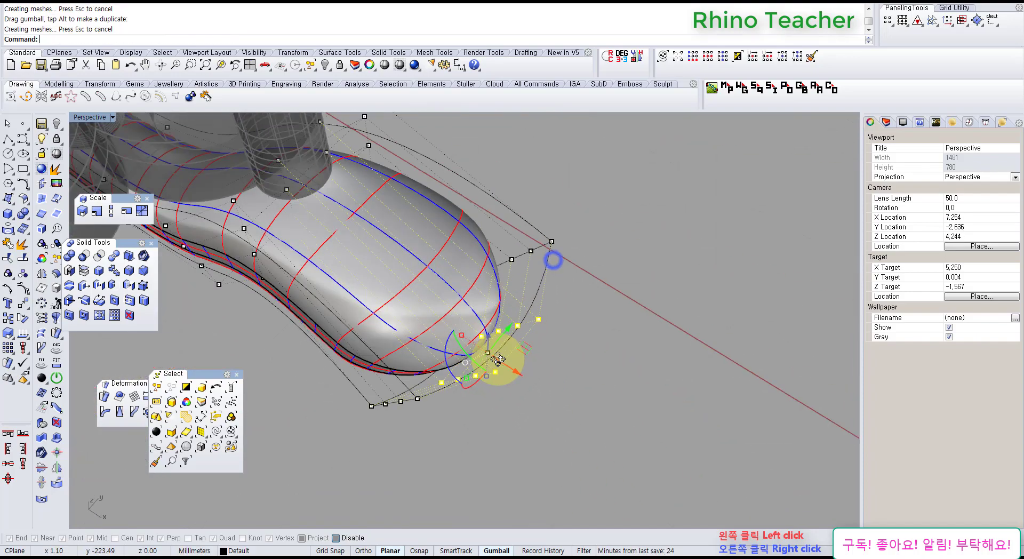
{"action": "right_click_drag", "start_coordinate": [553, 304], "coordinate": [522, 286]}
{"action": "key", "text": "ctrl+z"}
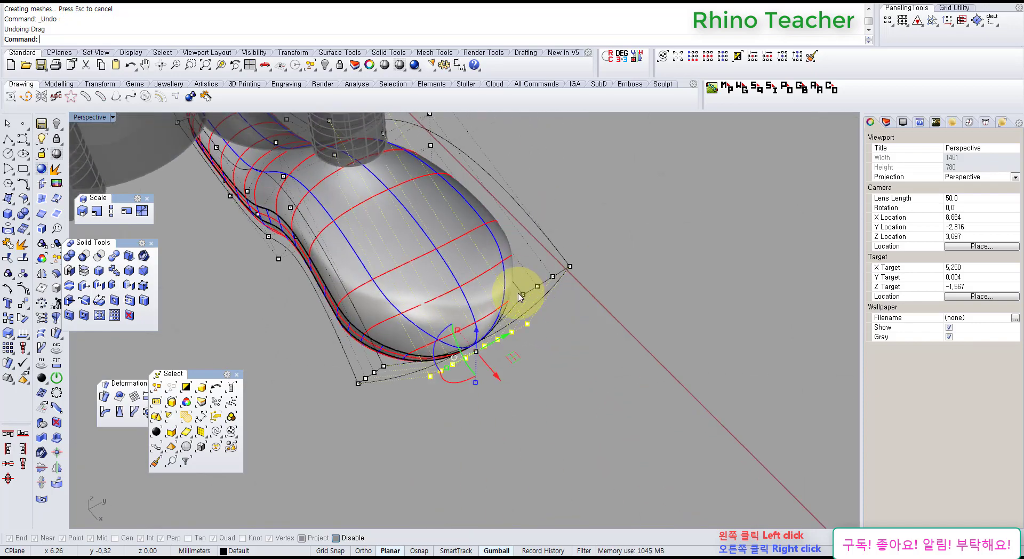
{"action": "right_click_drag", "start_coordinate": [574, 303], "coordinate": [499, 338]}
{"action": "key", "text": "ctrl+F1"}
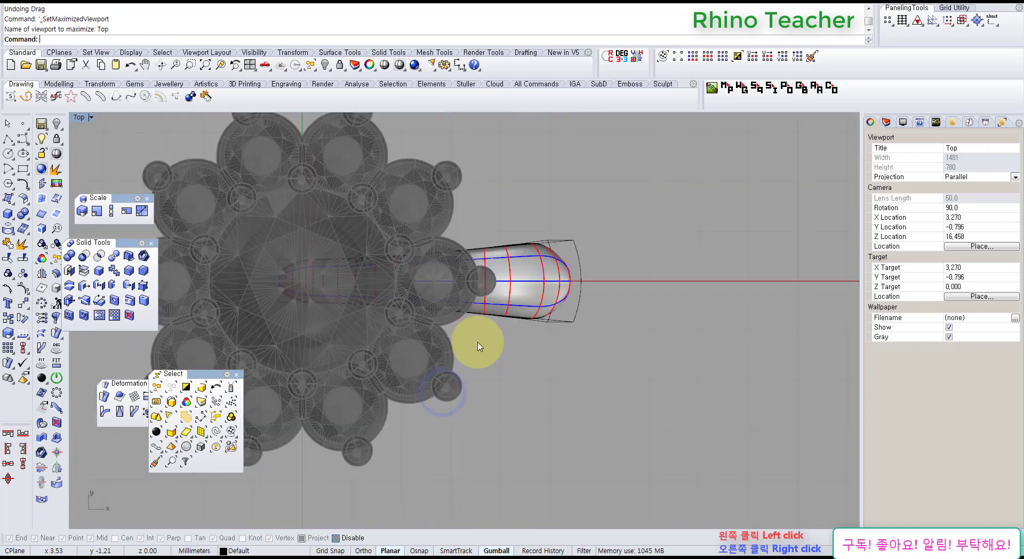
Paste an in-place copy of the petal, move the caged original down below it in the front view, and select the copy.
{"action": "scroll", "coordinate": [487, 315], "scroll_direction": "up", "scroll_amount": 7}
{"action": "left_click", "coordinate": [528, 313]}
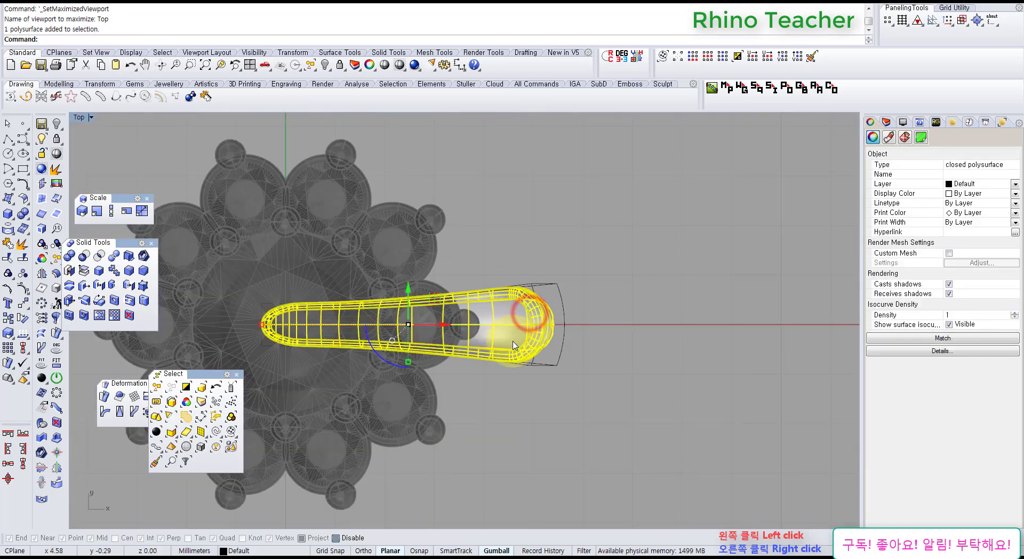
{"action": "key", "text": "ctrl+F2"}
{"action": "right_click_drag", "start_coordinate": [501, 352], "coordinate": [606, 314]}
{"action": "left_click", "coordinate": [605, 312]}
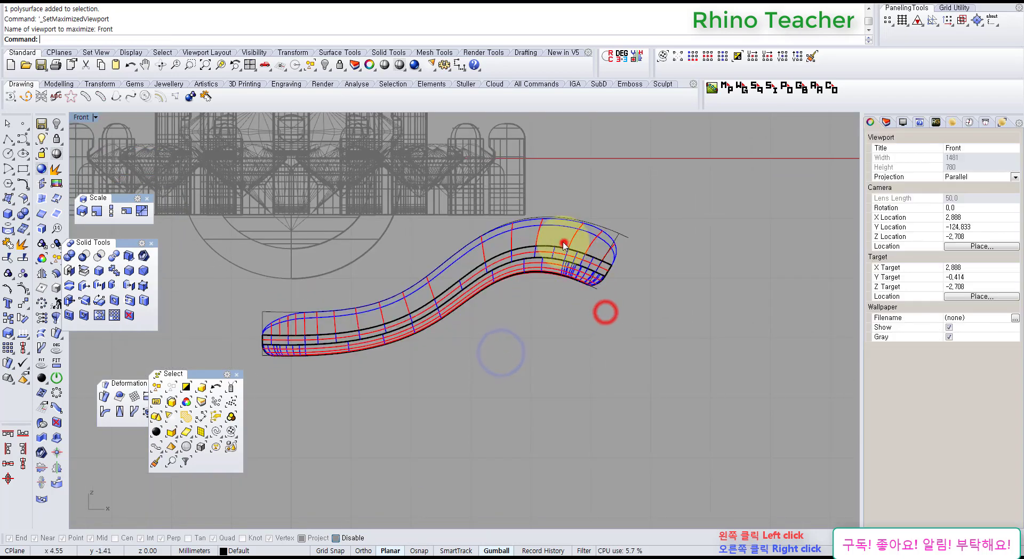
{"action": "left_click", "coordinate": [553, 263]}
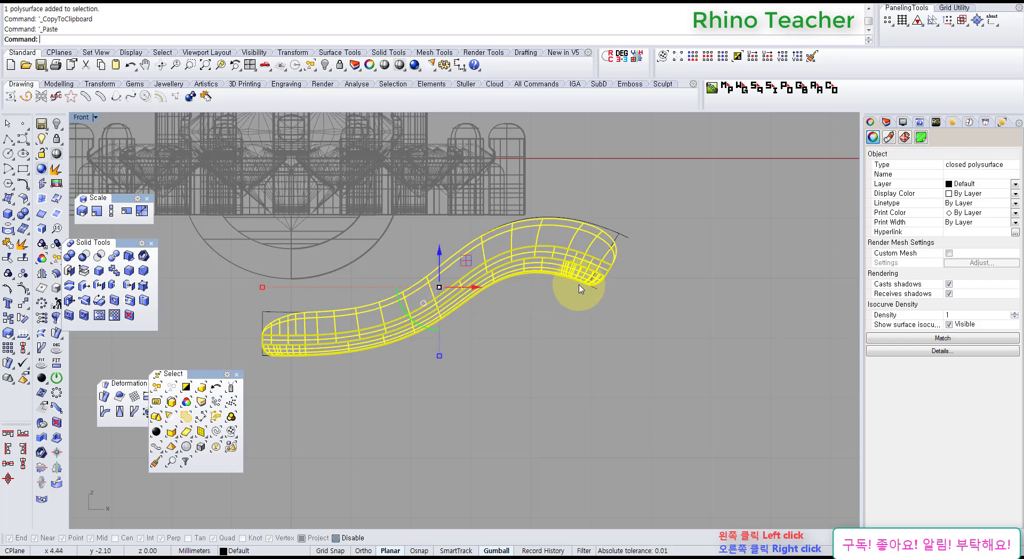
{"action": "left_click", "coordinate": [629, 283]}
{"action": "left_click", "coordinate": [615, 235]}
{"action": "right_click_drag", "start_coordinate": [599, 286], "coordinate": [627, 223]}
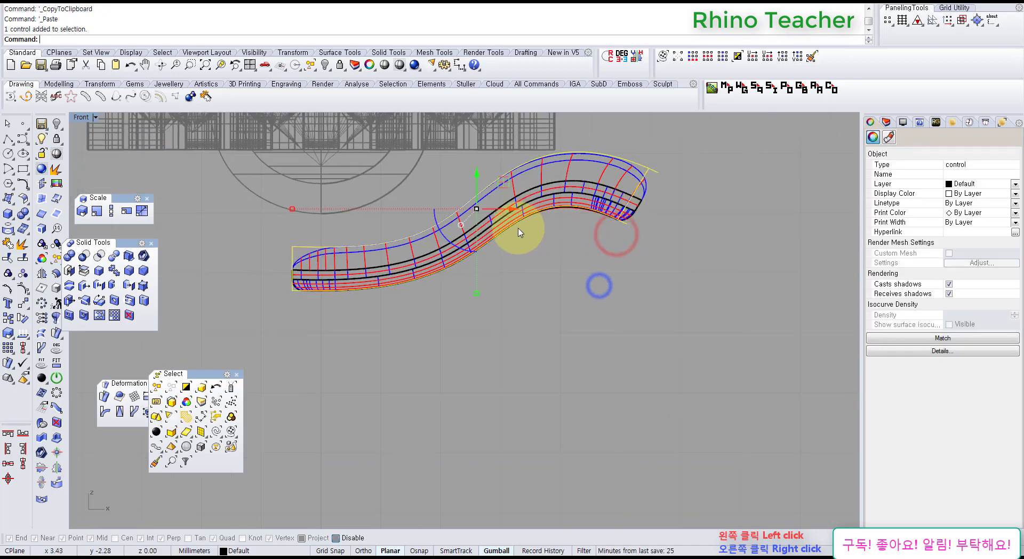
{"action": "left_click_drag", "start_coordinate": [479, 171], "coordinate": [483, 374]}
{"action": "left_click", "coordinate": [642, 254]}
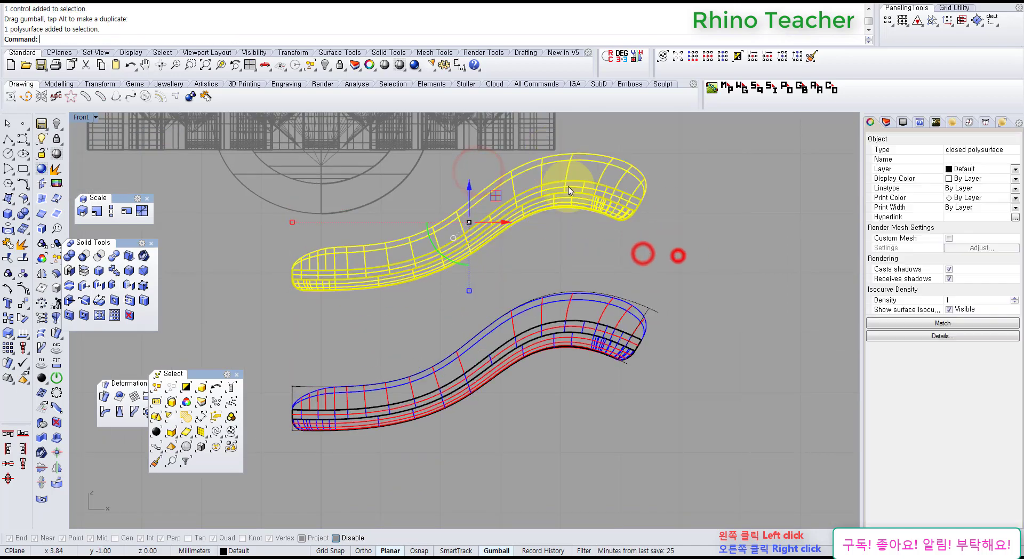
Preview the hidden finished flower models in plan view for reference, and leave them hidden.
{"action": "right_click_drag", "start_coordinate": [617, 126], "coordinate": [533, 329]}
{"action": "key", "text": "ctrl+F1"}
{"action": "scroll", "coordinate": [496, 315], "scroll_direction": "down", "scroll_amount": 3}
{"action": "right_click_drag", "start_coordinate": [462, 302], "coordinate": [537, 270]}
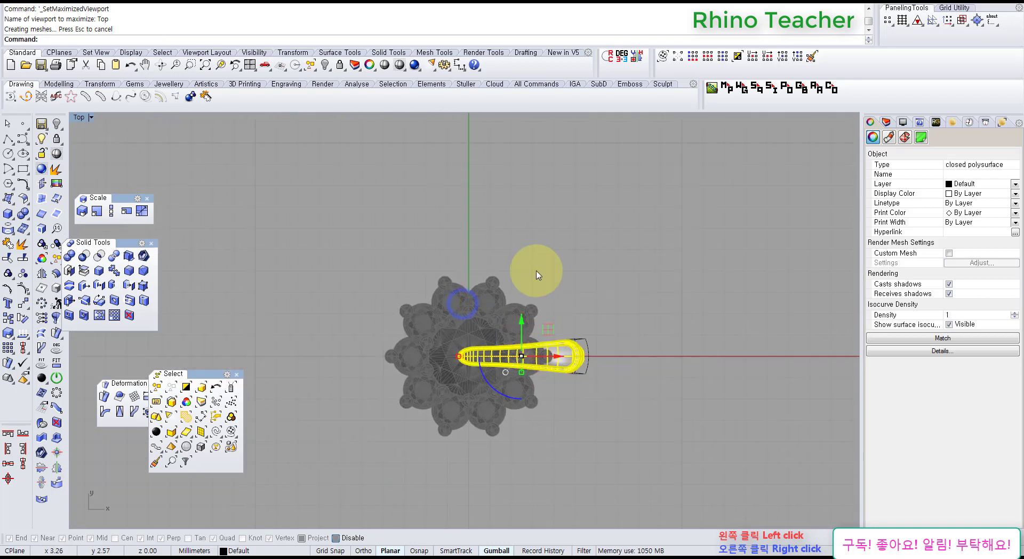
{"action": "middle_click", "coordinate": [515, 228]}
{"action": "left_click", "coordinate": [488, 195]}
{"action": "right_click_drag", "start_coordinate": [485, 213], "coordinate": [482, 370]}
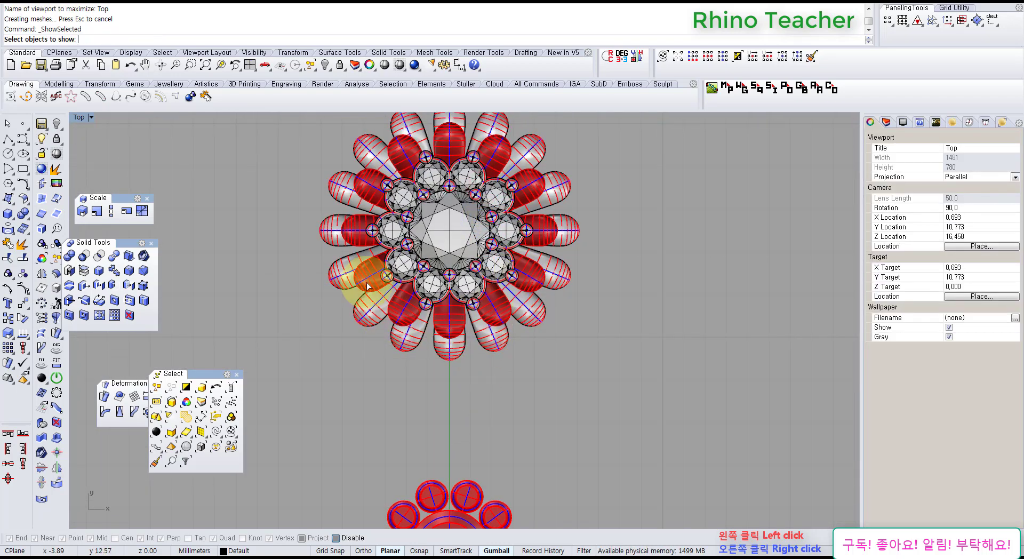
{"action": "scroll", "coordinate": [545, 389], "scroll_direction": "down", "scroll_amount": 2}
{"action": "right_click", "coordinate": [545, 389]}
{"action": "scroll", "coordinate": [507, 325], "scroll_direction": "up", "scroll_amount": 8}
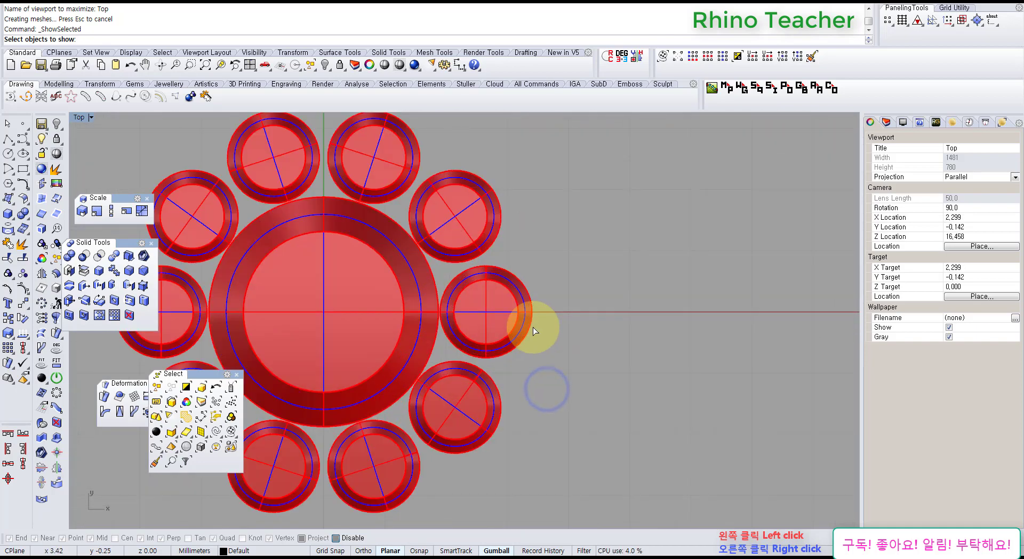
{"action": "left_click", "coordinate": [568, 335]}
{"action": "right_click_drag", "start_coordinate": [248, 312], "coordinate": [416, 313]}
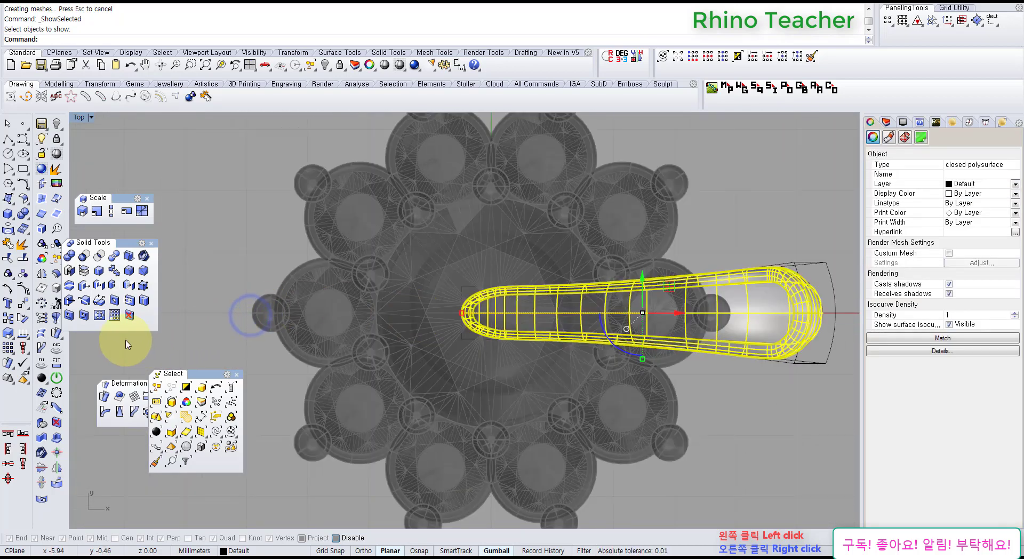
Polar array the selected petal copy around the origin with 12 items over 360 degrees.
{"action": "left_click", "coordinate": [41, 304]}
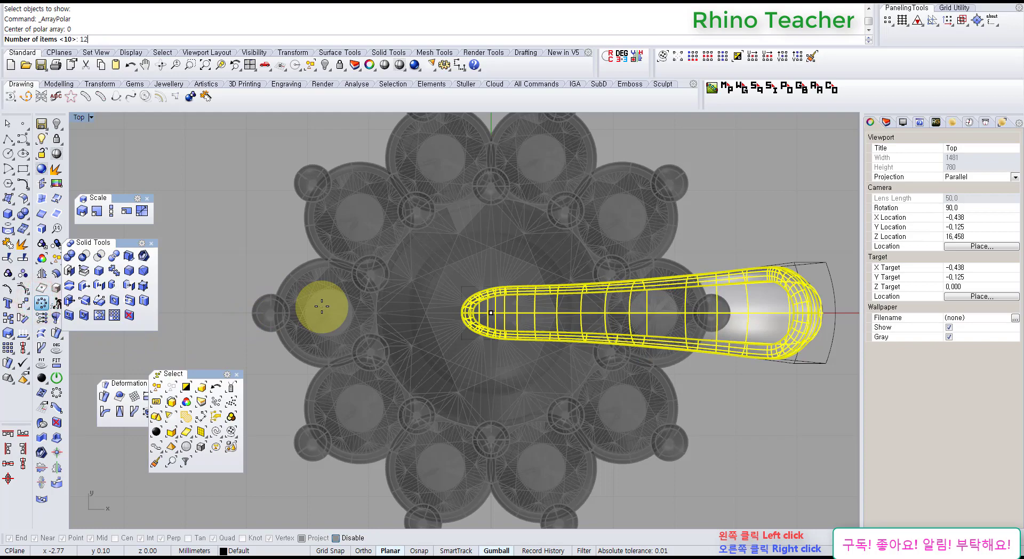
{"action": "type", "text": "12"}
{"action": "key", "text": "Return"}
{"action": "key", "text": "Return"}
{"action": "key", "text": "Return"}
{"action": "key", "text": "Escape"}
{"action": "right_click_drag", "start_coordinate": [320, 304], "coordinate": [361, 321]}
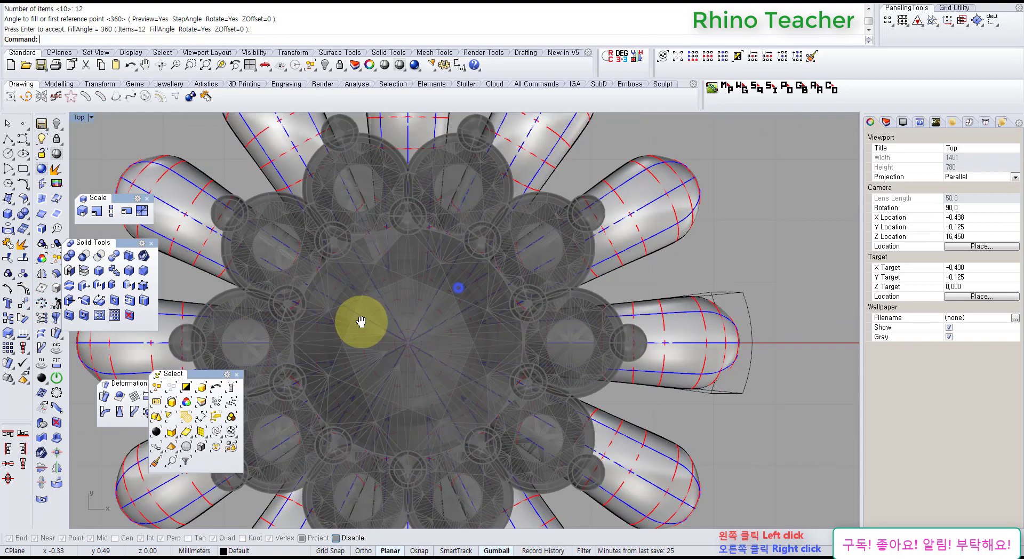
Undo the petal array, the cage lowering and the pasted copy, keeping the last edit of the tip points.
{"action": "scroll", "coordinate": [361, 321], "scroll_direction": "down", "scroll_amount": 5}
{"action": "scroll", "coordinate": [525, 326], "scroll_direction": "down", "scroll_amount": 3}
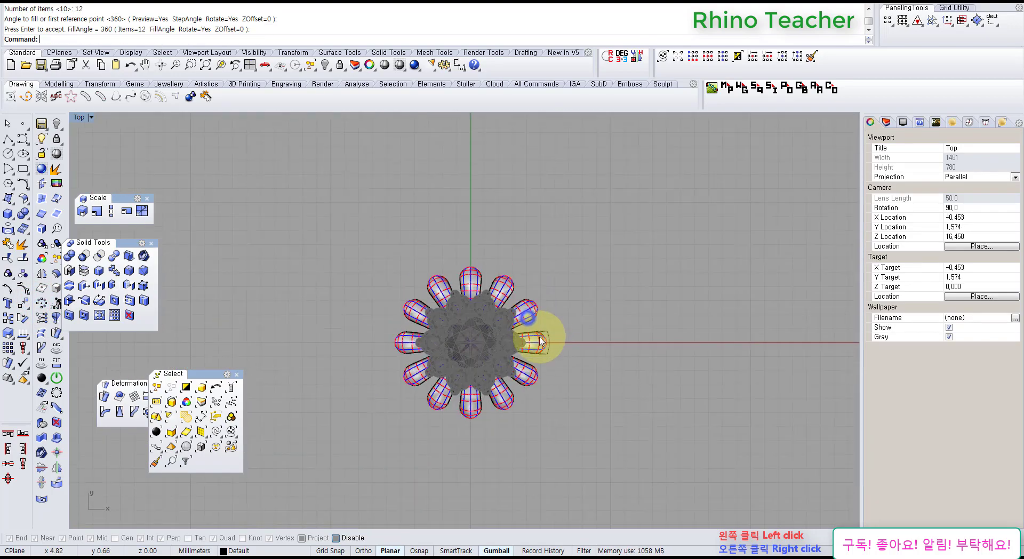
{"action": "key", "text": "ctrl+z"}
{"action": "scroll", "coordinate": [534, 347], "scroll_direction": "up", "scroll_amount": 7}
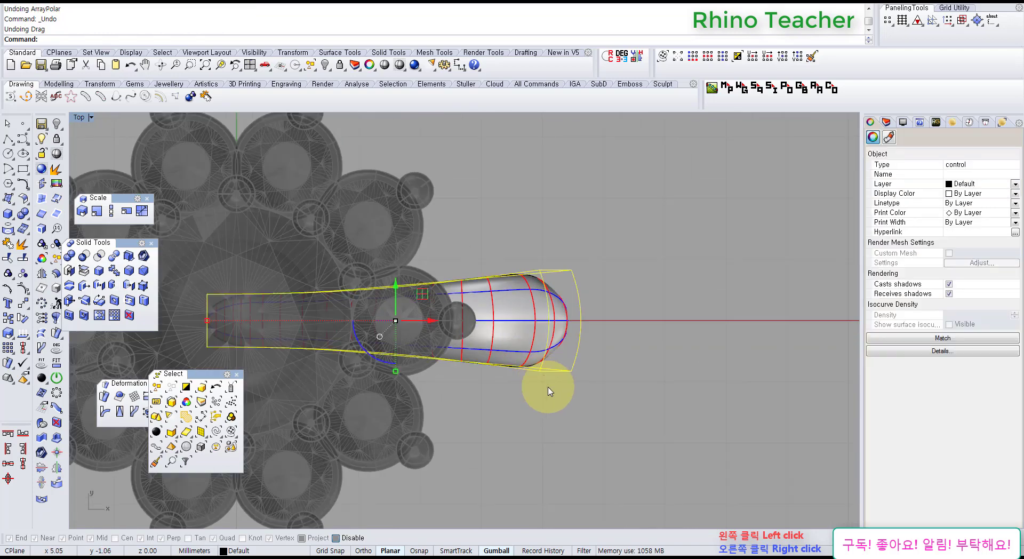
{"action": "key", "text": "ctrl+F2"}
{"action": "scroll", "coordinate": [569, 355], "scroll_direction": "up", "scroll_amount": 6}
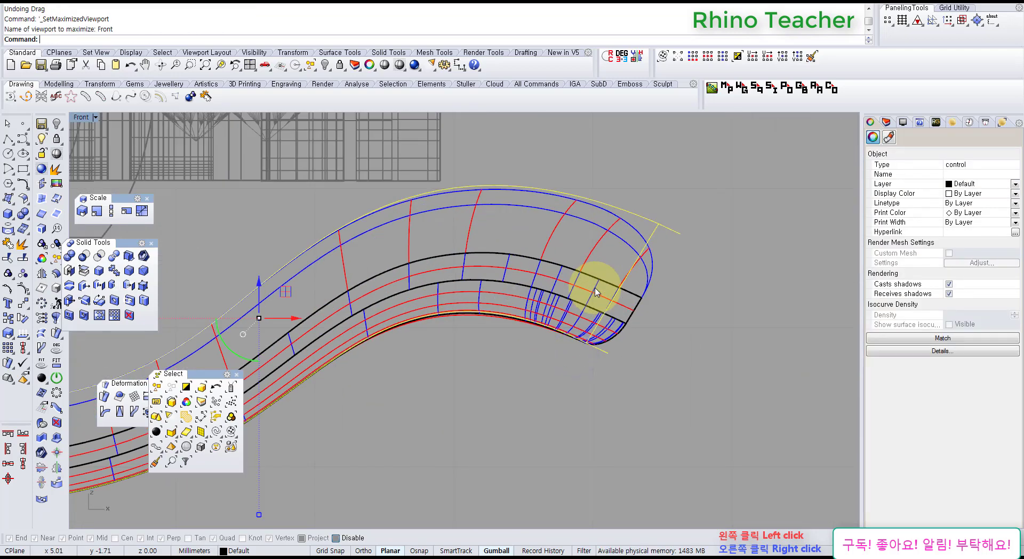
{"action": "key", "text": "ctrl+z"}
{"action": "scroll", "coordinate": [598, 294], "scroll_direction": "down", "scroll_amount": 5}
{"action": "key", "text": "ctrl+z"}
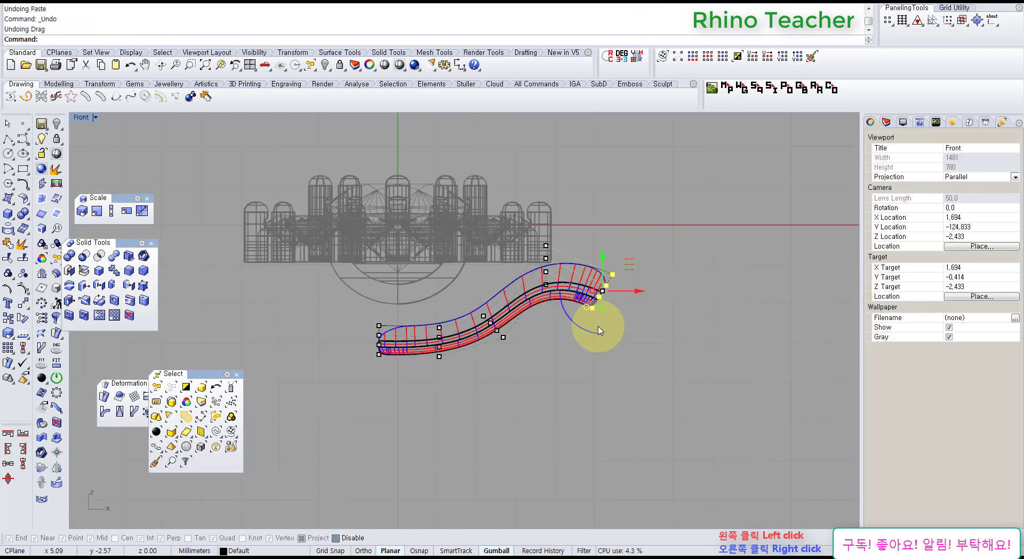
{"action": "key", "text": "ctrl+y"}
Turn on the cage points and shift the two outermost cage columns inwards to shorten the petal.
{"action": "scroll", "coordinate": [609, 315], "scroll_direction": "up", "scroll_amount": 4}
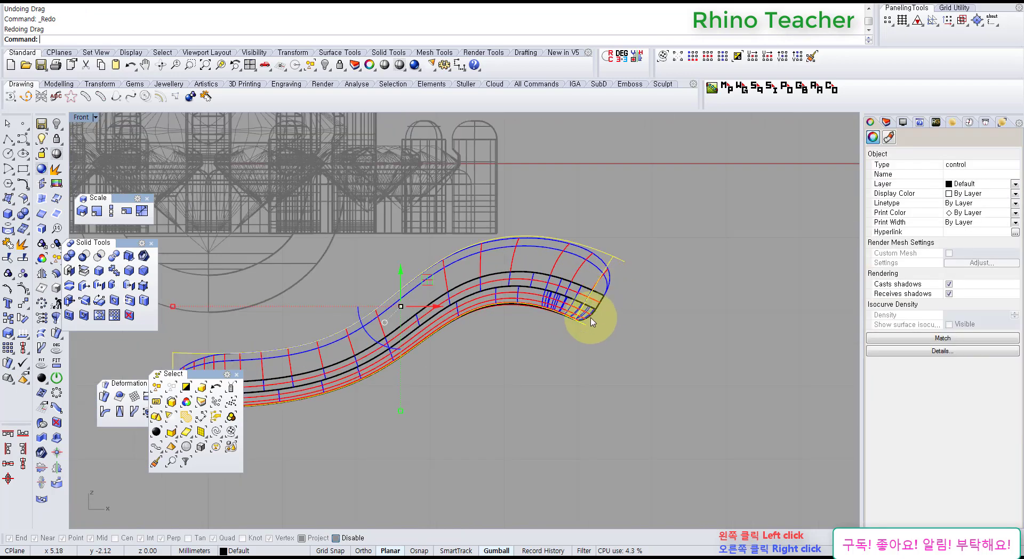
{"action": "key", "text": "F10"}
{"action": "right_click_drag", "start_coordinate": [488, 210], "coordinate": [504, 257]}
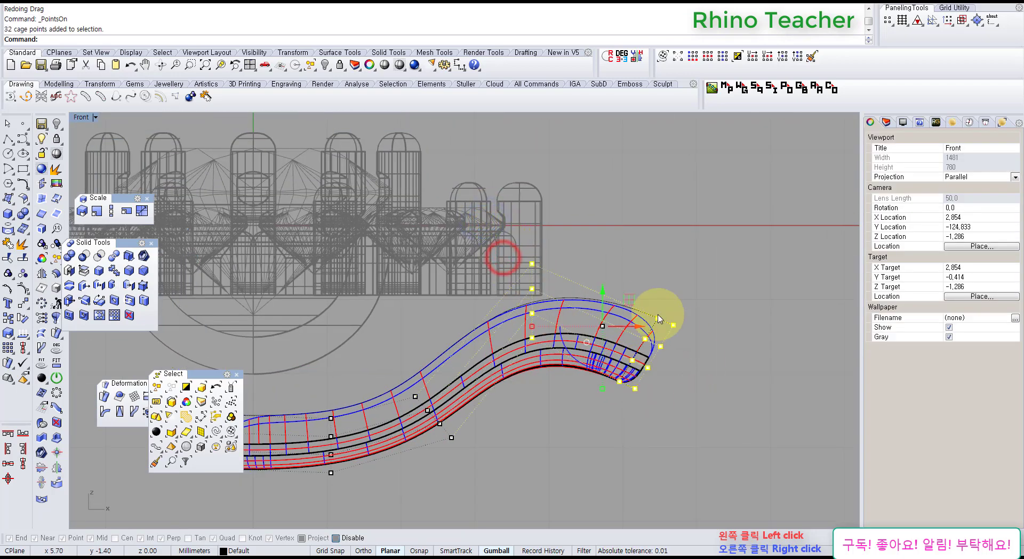
{"action": "left_click_drag", "start_coordinate": [632, 305], "coordinate": [604, 303]}
{"action": "key", "text": "ctrl+F1"}
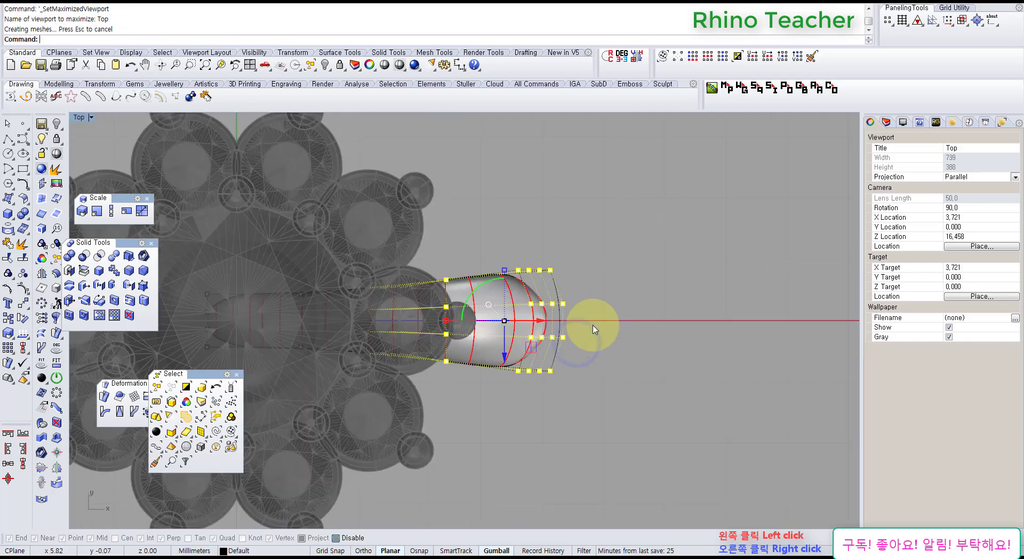
Duplicate the shortened petal in place, lower the caged original beneath the duplicate, and select the duplicate.
{"action": "left_click", "coordinate": [535, 331]}
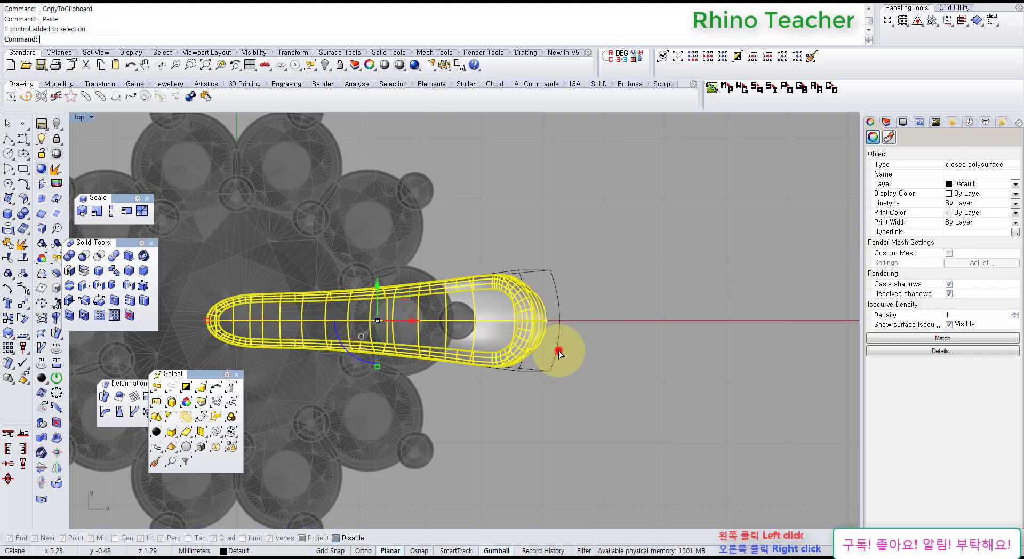
{"action": "key", "text": "ctrl+F2"}
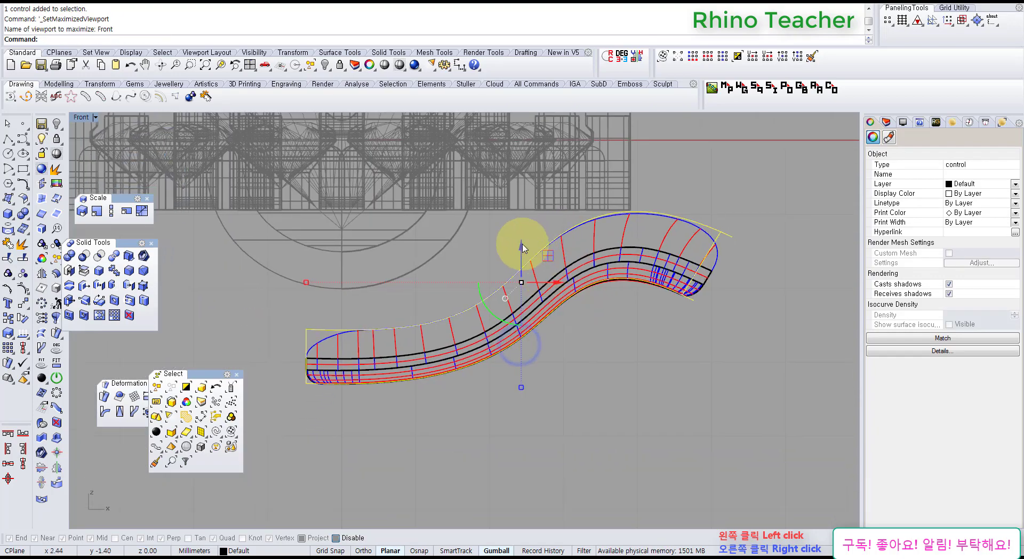
{"action": "left_click_drag", "start_coordinate": [522, 248], "coordinate": [525, 414]}
{"action": "left_click", "coordinate": [692, 297]}
Polar array the selected petal around the origin with 12 items over 360 degrees.
{"action": "key", "text": "ctrl+F1"}
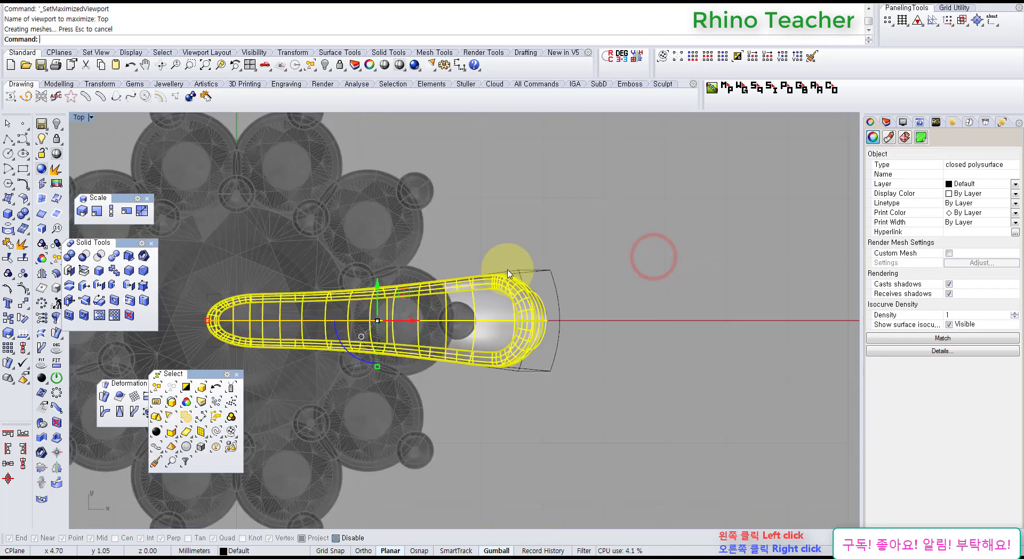
{"action": "left_click", "coordinate": [41, 303]}
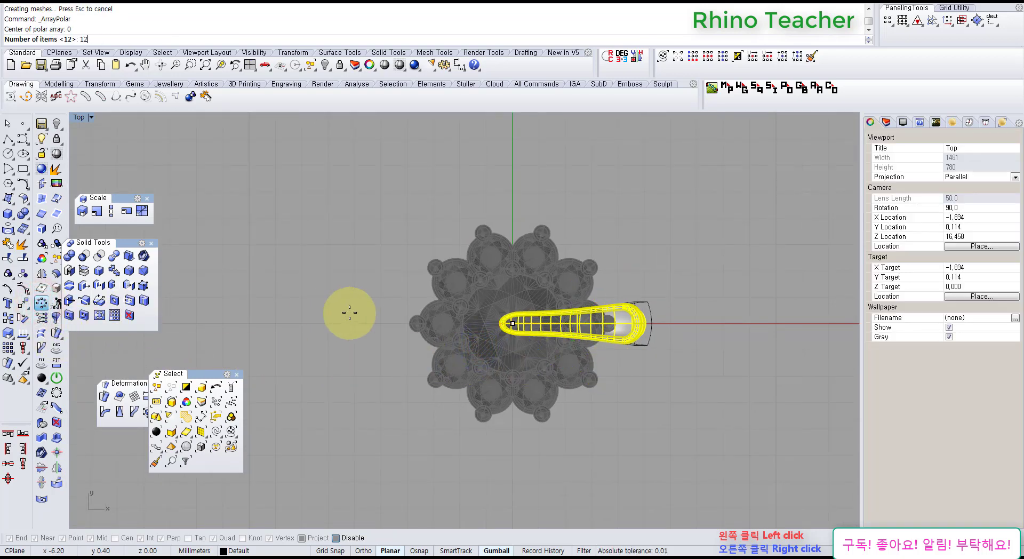
{"action": "key", "text": "Return"}
{"action": "key", "text": "Return"}
{"action": "key", "text": "Return"}
{"action": "right_click_drag", "start_coordinate": [542, 327], "coordinate": [468, 328]}
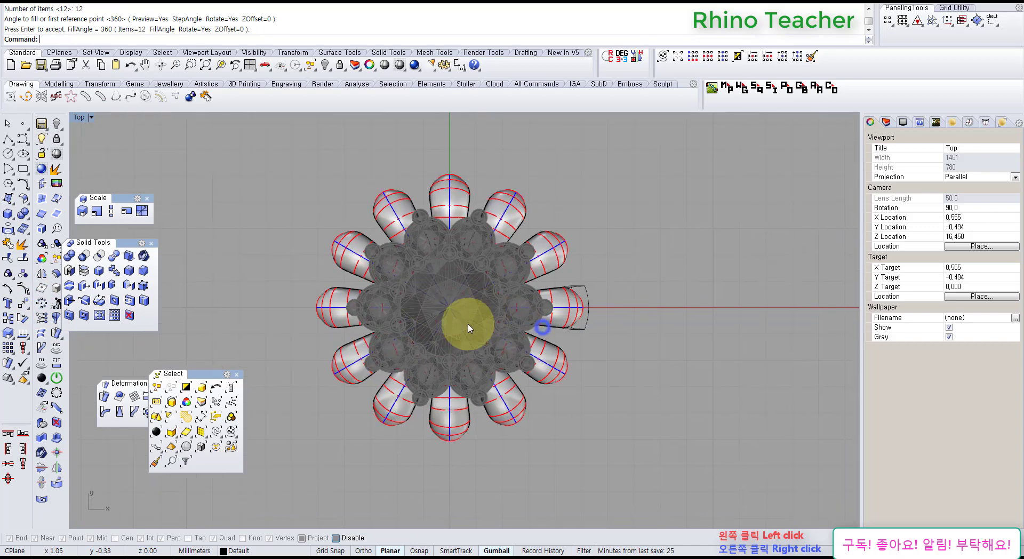
Raise the caged petal to just beneath the petal ring in the front view and turn on its cage points.
{"action": "key", "text": "ctrl+F2"}
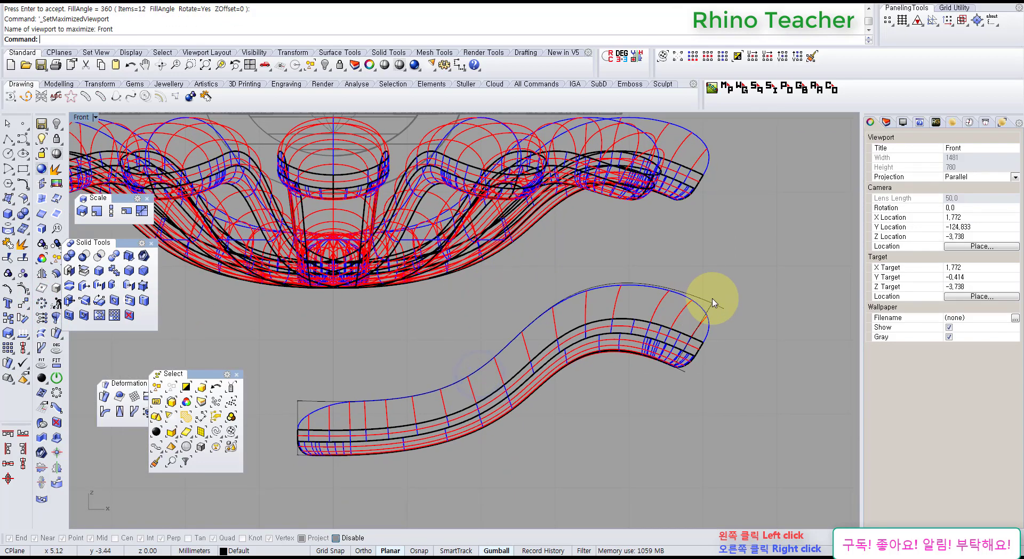
{"action": "left_click", "coordinate": [713, 303]}
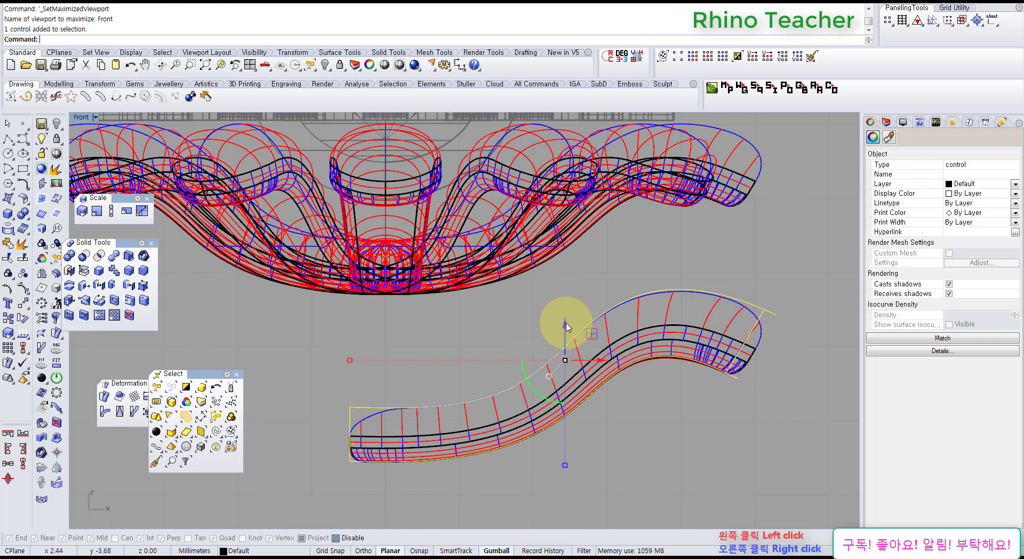
{"action": "left_click_drag", "start_coordinate": [566, 331], "coordinate": [552, 231]}
{"action": "right_click_drag", "start_coordinate": [727, 265], "coordinate": [630, 291]}
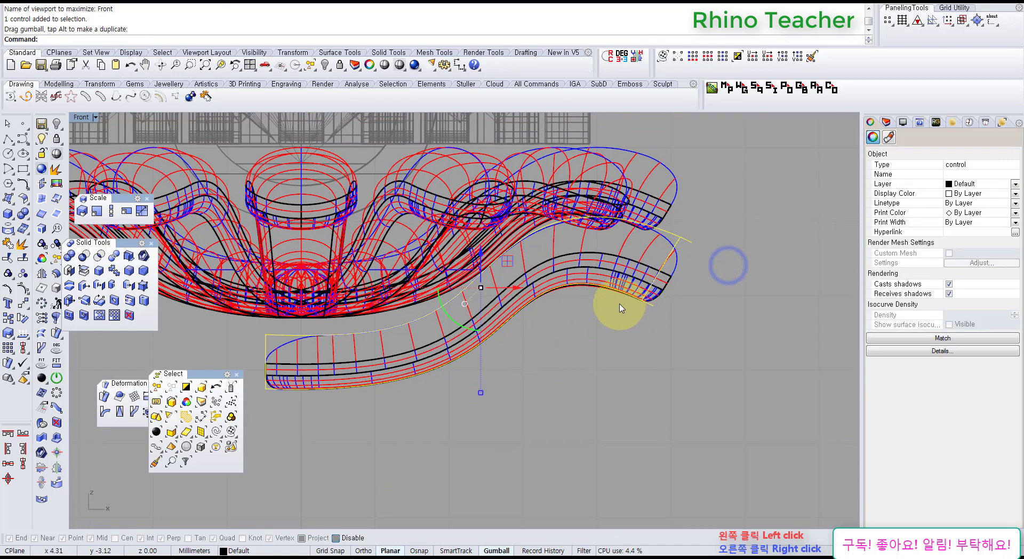
{"action": "key", "text": "F10"}
Group the 12 arrayed petals and lock the group.
{"action": "scroll", "coordinate": [627, 315], "scroll_direction": "down", "scroll_amount": 8}
{"action": "right_click_drag", "start_coordinate": [629, 325], "coordinate": [610, 344]}
{"action": "left_click_drag", "start_coordinate": [668, 251], "coordinate": [301, 267]}
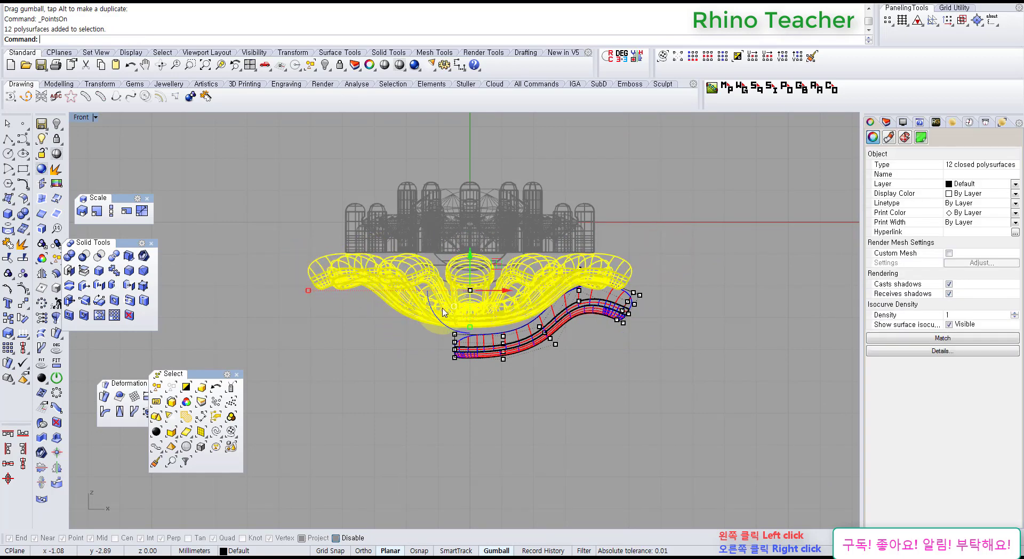
{"action": "left_click", "coordinate": [651, 400]}
{"action": "left_click", "coordinate": [567, 240]}
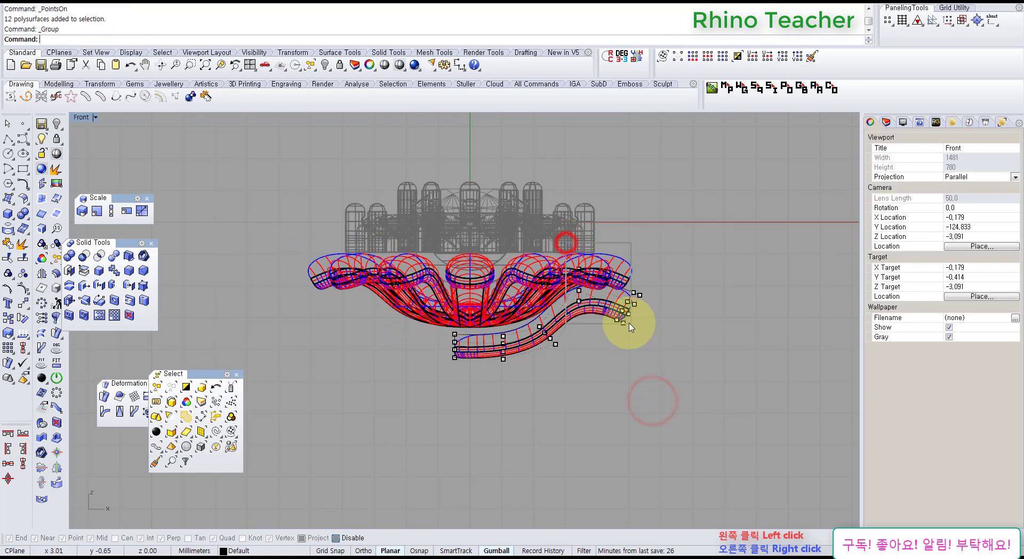
{"action": "left_click", "coordinate": [513, 266]}
{"action": "key", "text": "ctrl+l"}
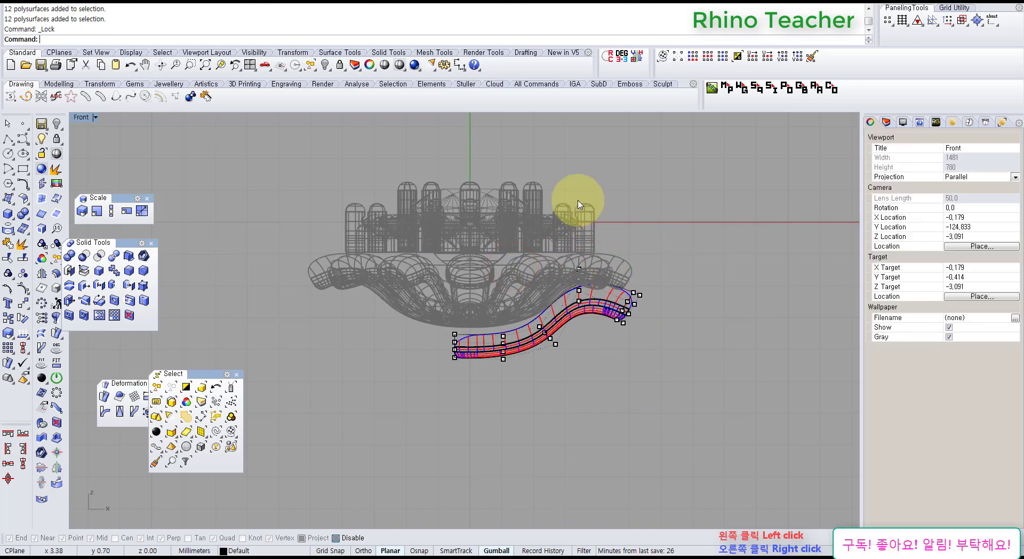
Move the two outermost cage columns of the lower petal outwards to lengthen it beyond the petal ring.
{"action": "left_click_drag", "start_coordinate": [576, 204], "coordinate": [674, 325]}
{"action": "scroll", "coordinate": [645, 302], "scroll_direction": "up", "scroll_amount": 6}
{"action": "left_click_drag", "start_coordinate": [607, 263], "coordinate": [670, 284]}
{"action": "left_click", "coordinate": [563, 427]}
Move the middle cage column up and outwards, and rotate it slightly to smooth the petal's S-curve.
{"action": "left_click_drag", "start_coordinate": [426, 307], "coordinate": [510, 428]}
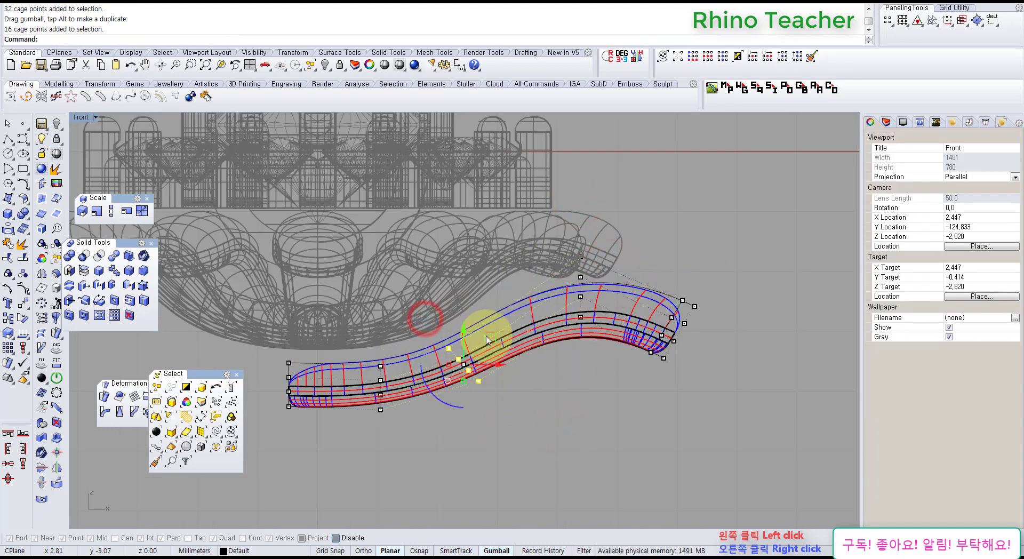
{"action": "left_click_drag", "start_coordinate": [486, 336], "coordinate": [504, 313]}
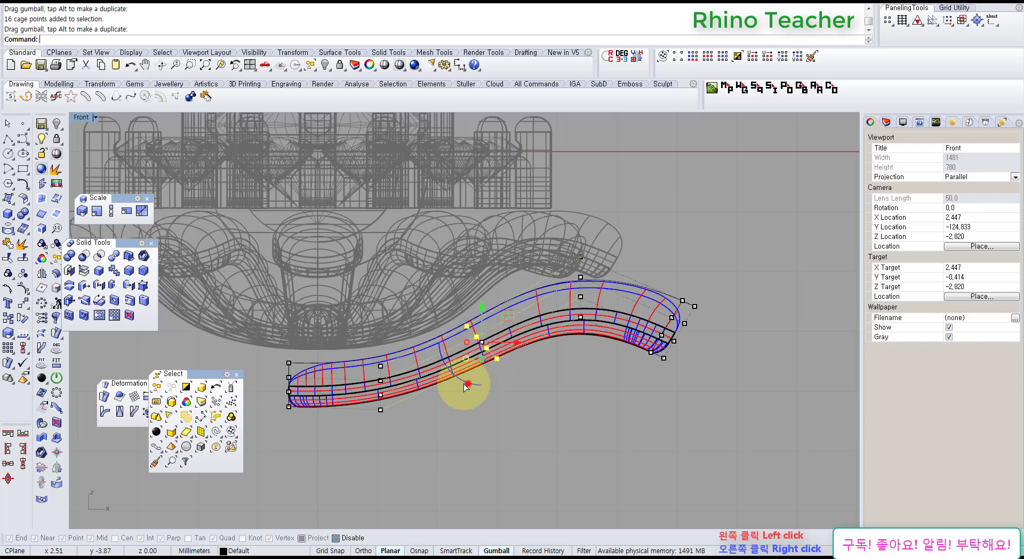
{"action": "left_click_drag", "start_coordinate": [466, 384], "coordinate": [457, 380]}
{"action": "left_click_drag", "start_coordinate": [514, 323], "coordinate": [515, 336]}
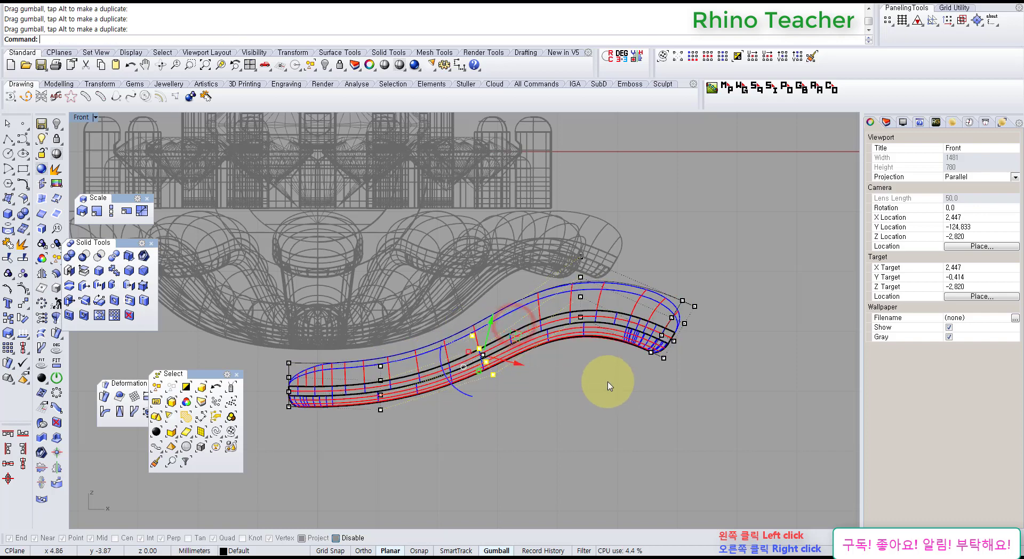
Adjust the fourth cage column slightly and compare the longer petal with the petal ring in plan view.
{"action": "right_click_drag", "start_coordinate": [610, 387], "coordinate": [592, 404]}
{"action": "left_click_drag", "start_coordinate": [526, 257], "coordinate": [577, 341]}
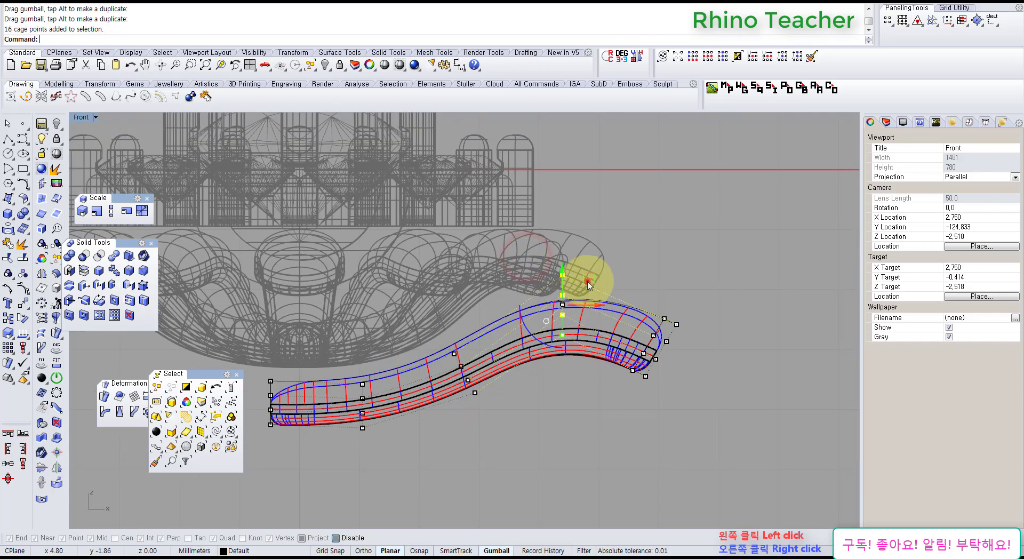
{"action": "left_click_drag", "start_coordinate": [588, 281], "coordinate": [588, 283]}
{"action": "left_click", "coordinate": [664, 275]}
{"action": "key", "text": "ctrl+F1"}
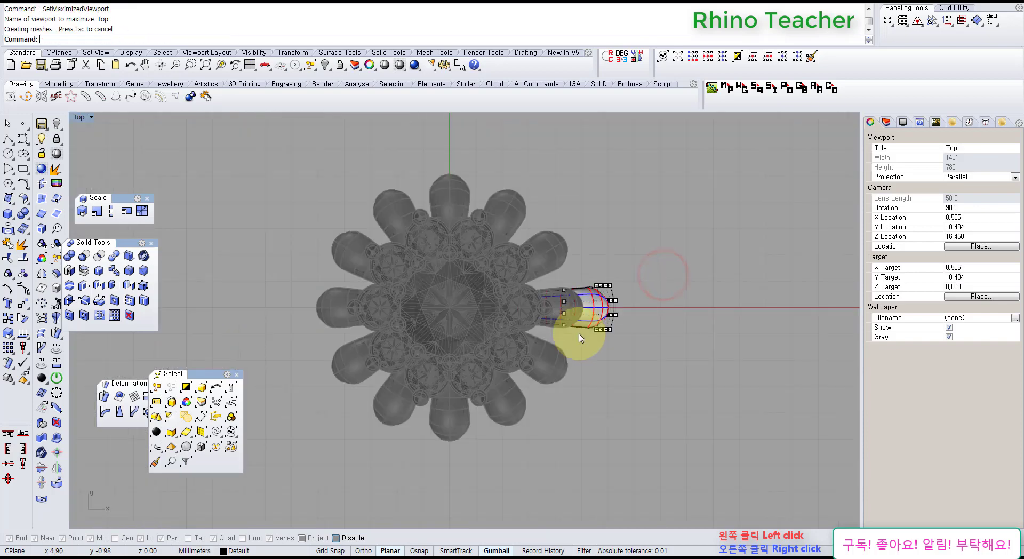
{"action": "scroll", "coordinate": [584, 320], "scroll_direction": "up", "scroll_amount": 2}
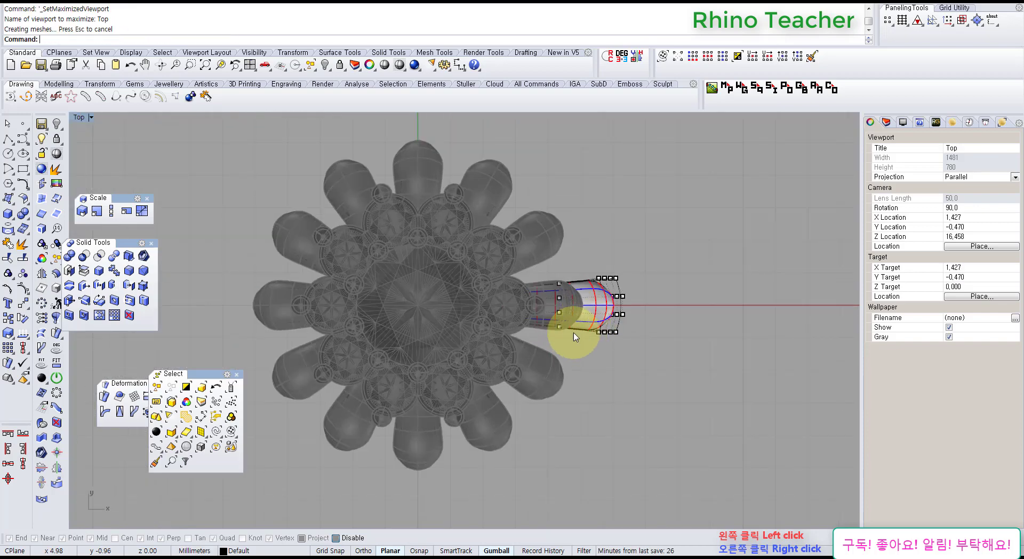
Hide the longer petal's cage and preview a 360-degree polar array of 20 petals around the origin.
{"action": "left_click", "coordinate": [612, 332]}
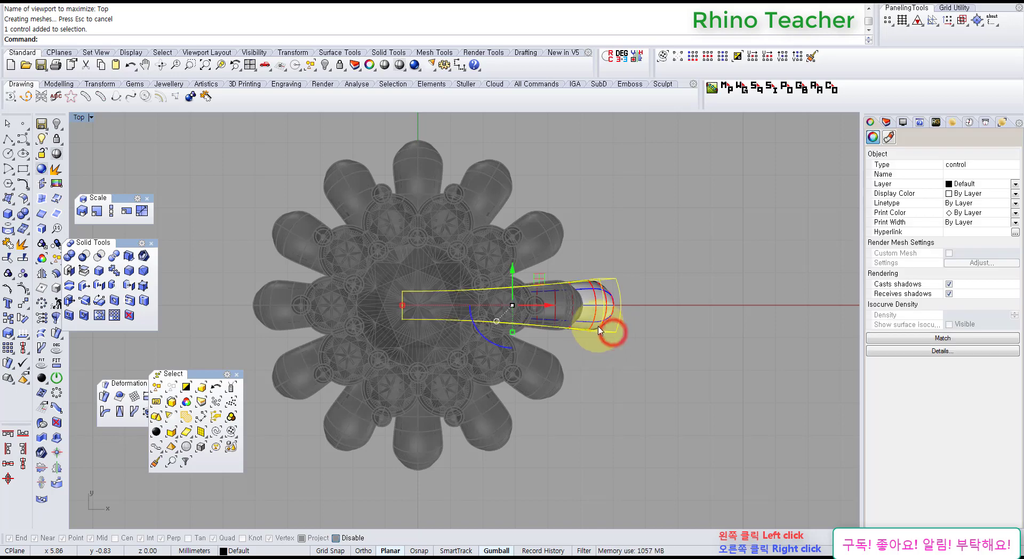
{"action": "key", "text": "ctrl+h"}
{"action": "left_click", "coordinate": [587, 309]}
{"action": "scroll", "coordinate": [547, 349], "scroll_direction": "down", "scroll_amount": 5}
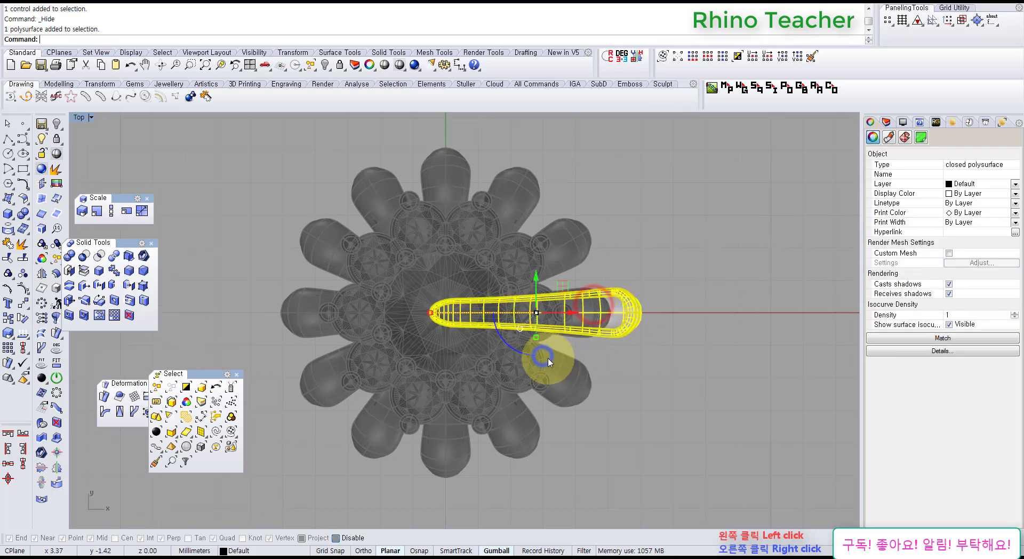
{"action": "right_click_drag", "start_coordinate": [483, 302], "coordinate": [500, 394]}
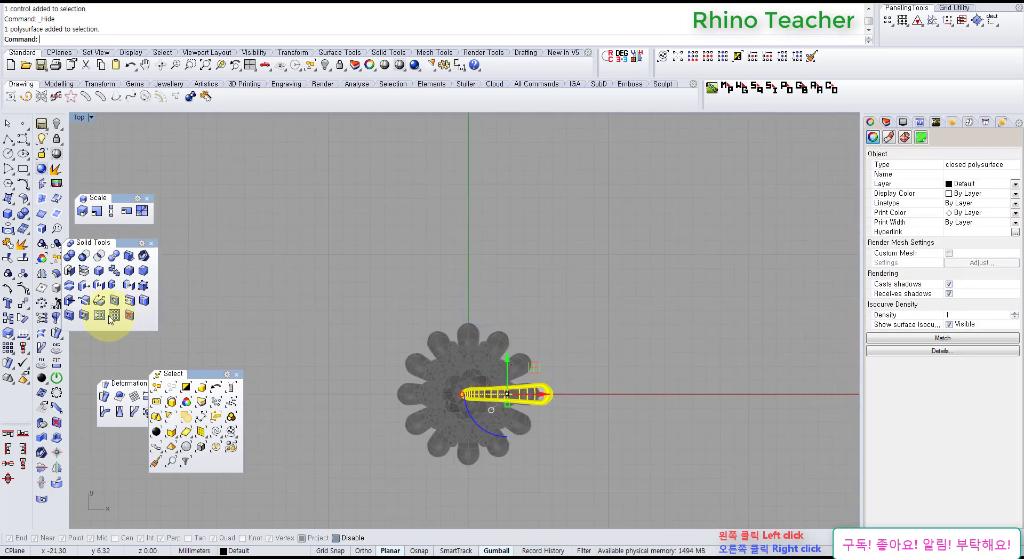
{"action": "left_click", "coordinate": [42, 302]}
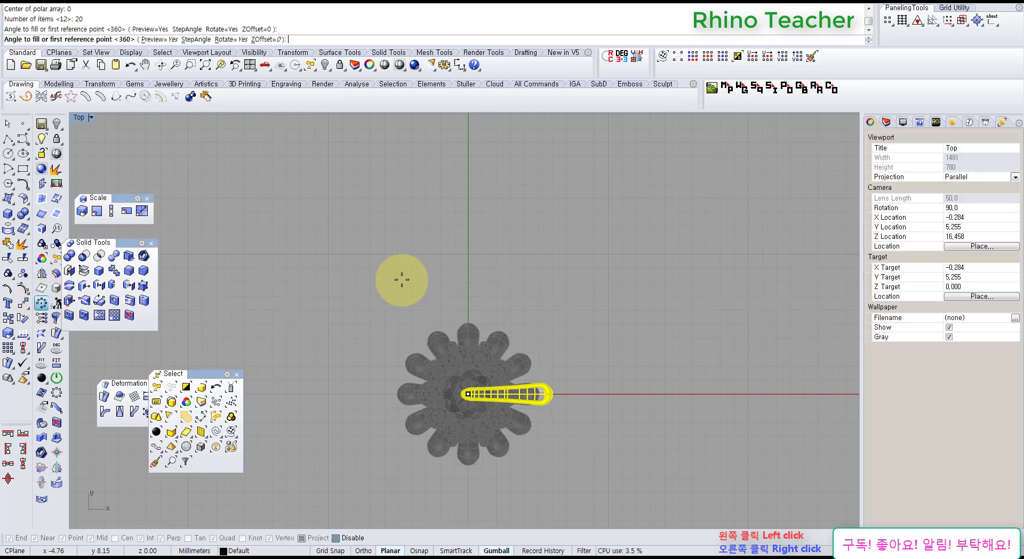
{"action": "key", "text": "Return"}
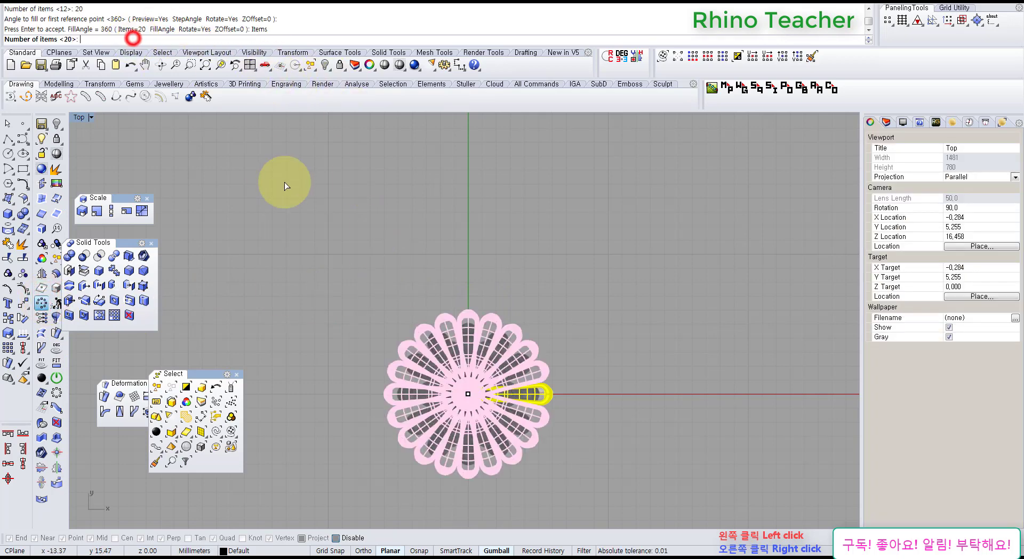
Try 18 items in the petal array preview, reduce the count to 15, and accept the array.
{"action": "type", "text": "18"}
{"action": "key", "text": "Return"}
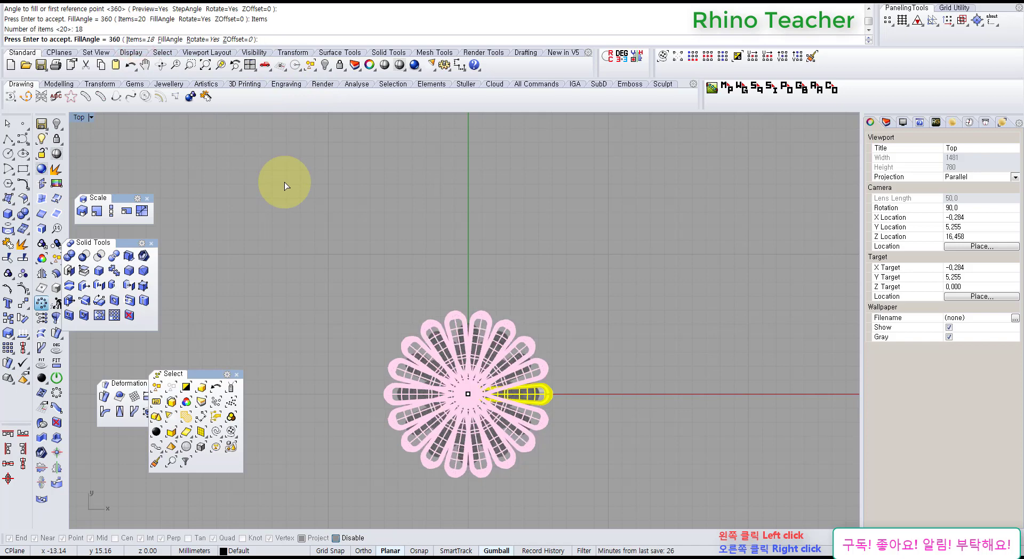
{"action": "left_click", "coordinate": [128, 42]}
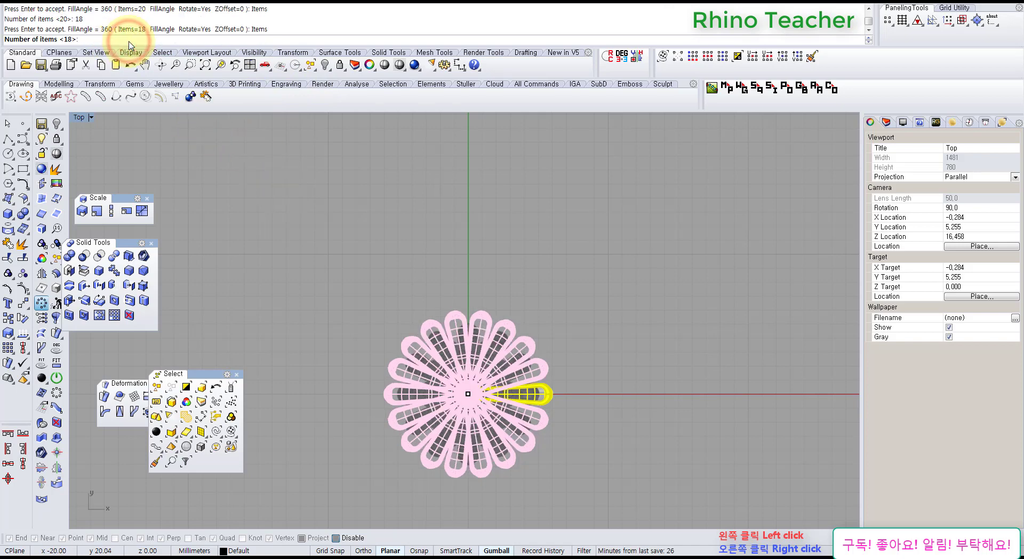
{"action": "type", "text": "15"}
{"action": "key", "text": "Return"}
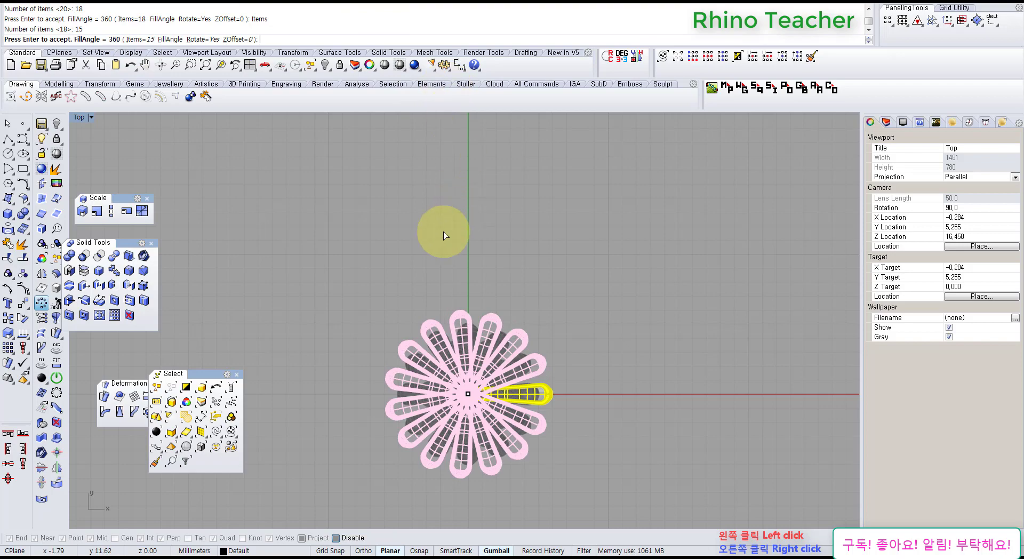
{"action": "key", "text": "Return"}
Select all 15 long petals of the lower layer in front view and group them.
{"action": "key", "text": "ctrl+F2"}
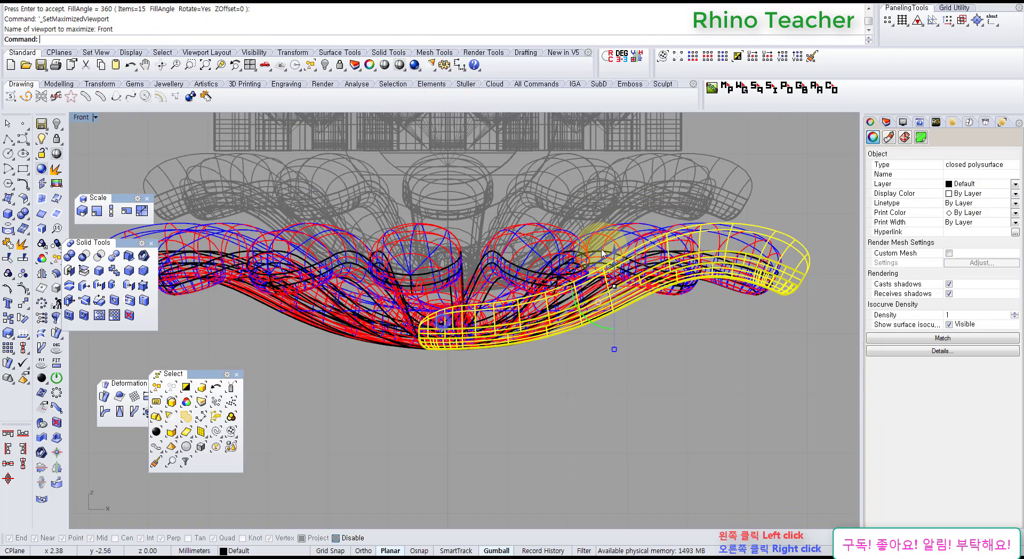
{"action": "left_click_drag", "start_coordinate": [565, 370], "coordinate": [357, 345]}
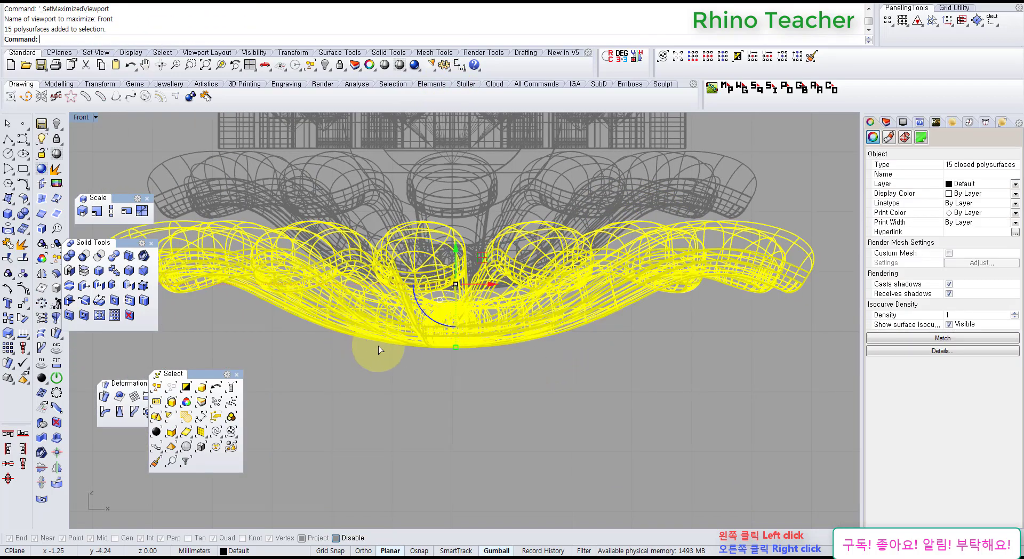
{"action": "left_click", "coordinate": [544, 330]}
{"action": "scroll", "coordinate": [536, 317], "scroll_direction": "down", "scroll_amount": 3}
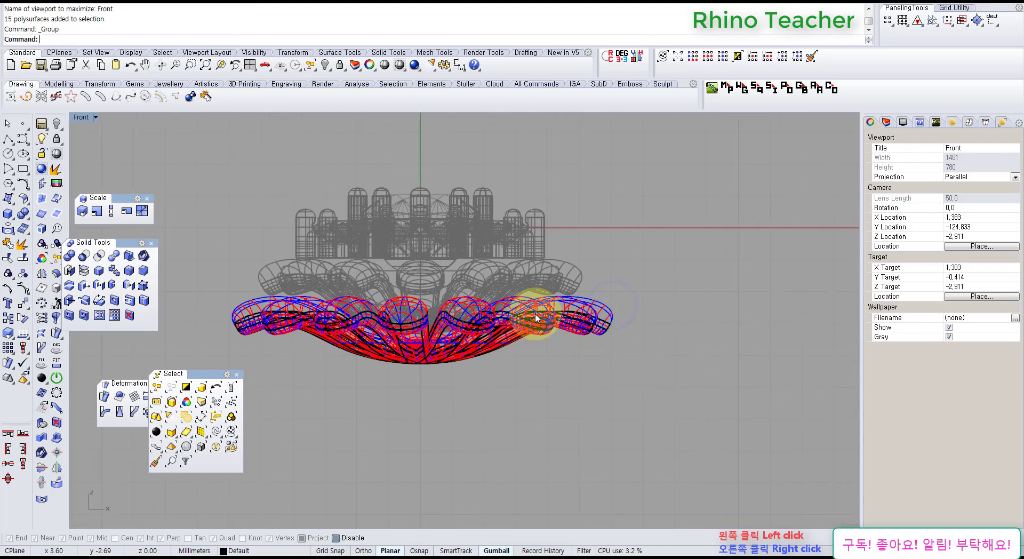
Show the hidden finished flower with its stem beside the working model in perspective view.
{"action": "key", "text": "ctrl+F4"}
{"action": "right_click_drag", "start_coordinate": [548, 285], "coordinate": [476, 271]}
{"action": "middle_click", "coordinate": [476, 272]}
{"action": "left_click", "coordinate": [457, 228]}
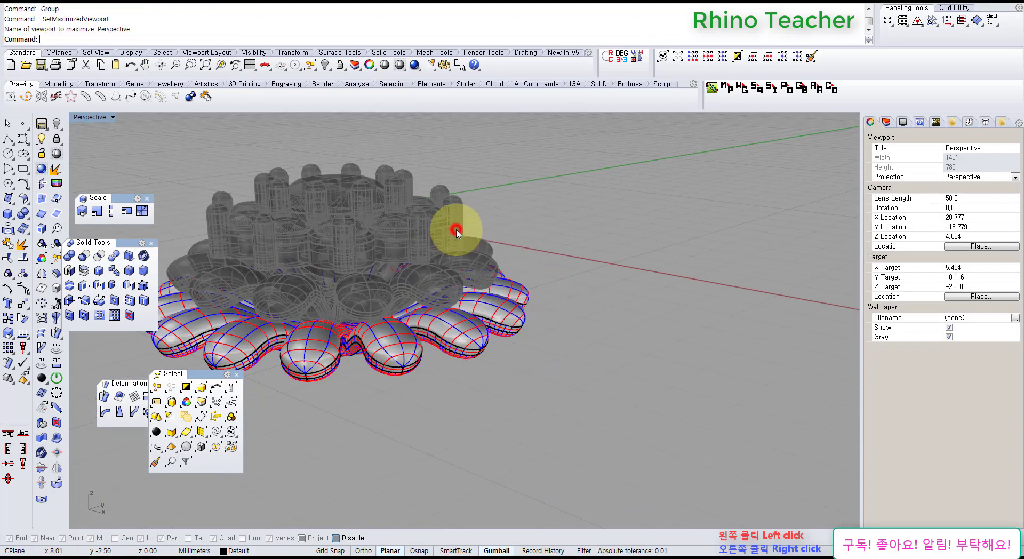
{"action": "right_click_drag", "start_coordinate": [457, 228], "coordinate": [658, 322]}
{"action": "left_click_drag", "start_coordinate": [642, 315], "coordinate": [430, 160]}
{"action": "key", "text": "Return"}
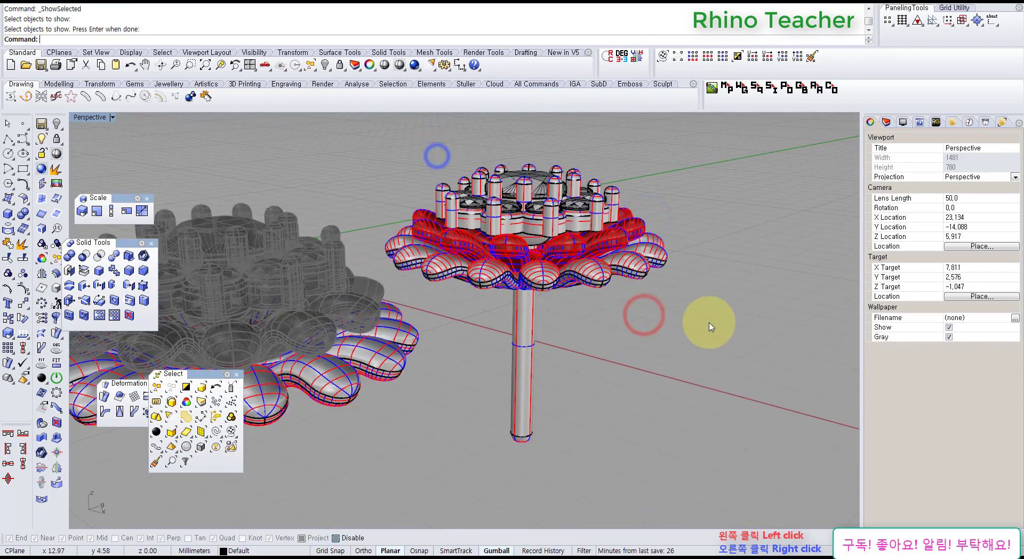
{"action": "left_click", "coordinate": [713, 327]}
Examine from above and the side how the finished flower's red petal ring and lower petals overlap around the gem cluster.
{"action": "right_click_drag", "start_coordinate": [549, 277], "coordinate": [533, 263]}
{"action": "scroll", "coordinate": [343, 263], "scroll_direction": "down", "scroll_amount": 3}
{"action": "left_click", "coordinate": [464, 351]}
{"action": "left_click", "coordinate": [499, 306]}
{"action": "left_click", "coordinate": [424, 339]}
{"action": "left_click", "coordinate": [617, 245]}
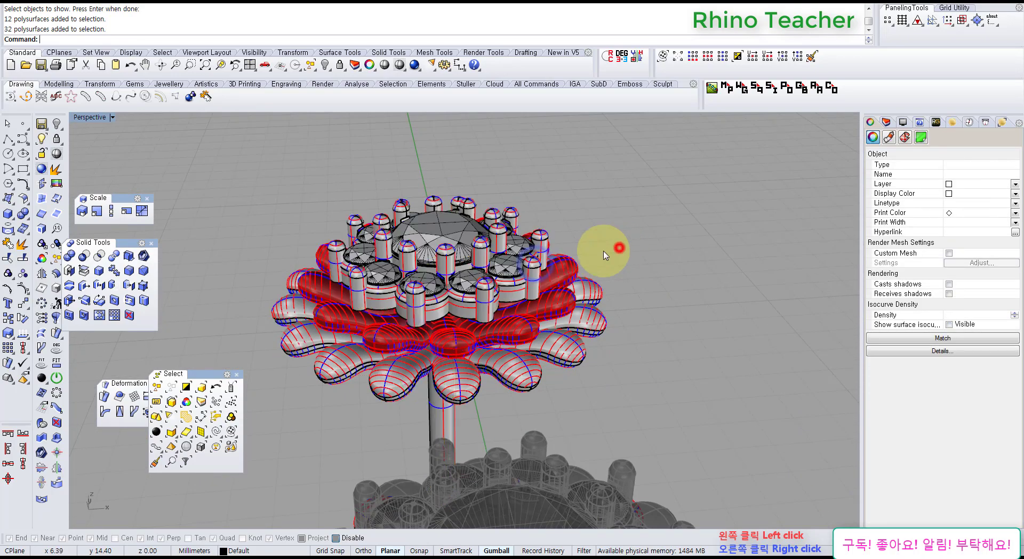
{"action": "right_click_drag", "start_coordinate": [546, 324], "coordinate": [508, 341]}
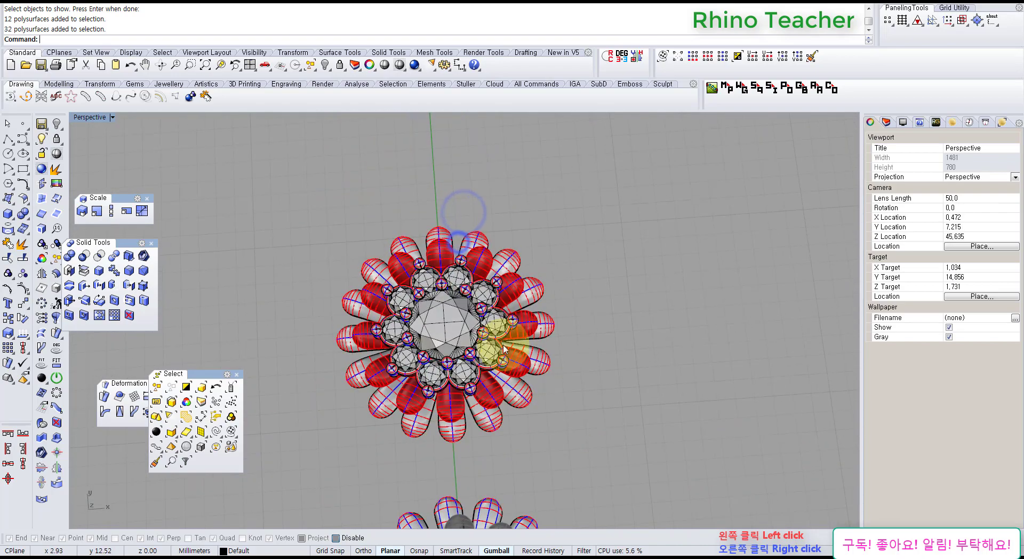
{"action": "scroll", "coordinate": [519, 333], "scroll_direction": "up", "scroll_amount": 8}
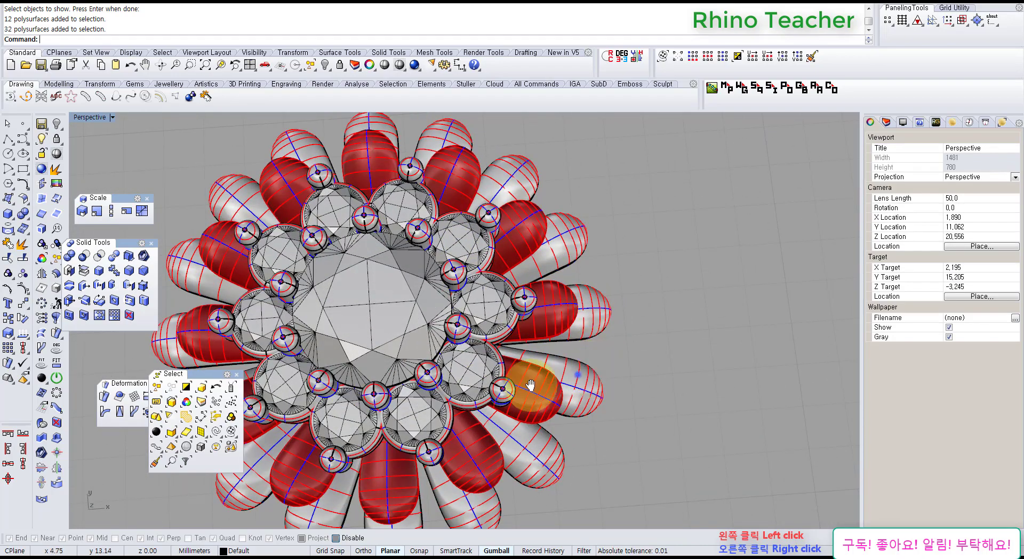
{"action": "right_click_drag", "start_coordinate": [530, 384], "coordinate": [571, 321], "text": "shift"}
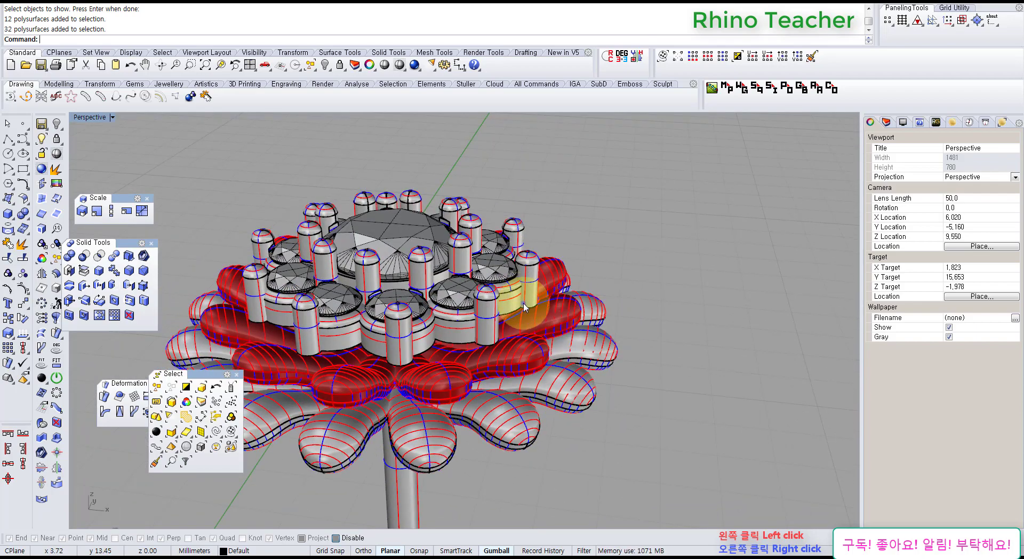
{"action": "right_click_drag", "start_coordinate": [523, 303], "coordinate": [542, 383]}
{"action": "scroll", "coordinate": [539, 320], "scroll_direction": "down", "scroll_amount": 6}
{"action": "scroll", "coordinate": [547, 381], "scroll_direction": "up", "scroll_amount": 7}
{"action": "scroll", "coordinate": [547, 368], "scroll_direction": "down", "scroll_amount": 3}
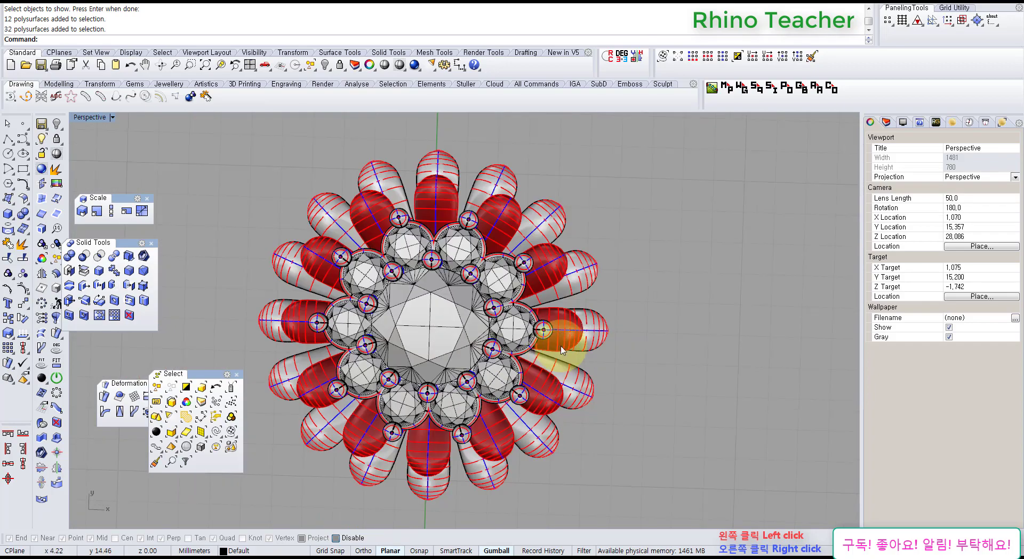
Select the finished flower's red 12-petal ring in plan view, shift it slightly, and undo the move.
{"action": "left_click", "coordinate": [561, 348]}
{"action": "key", "text": "ctrl+F1"}
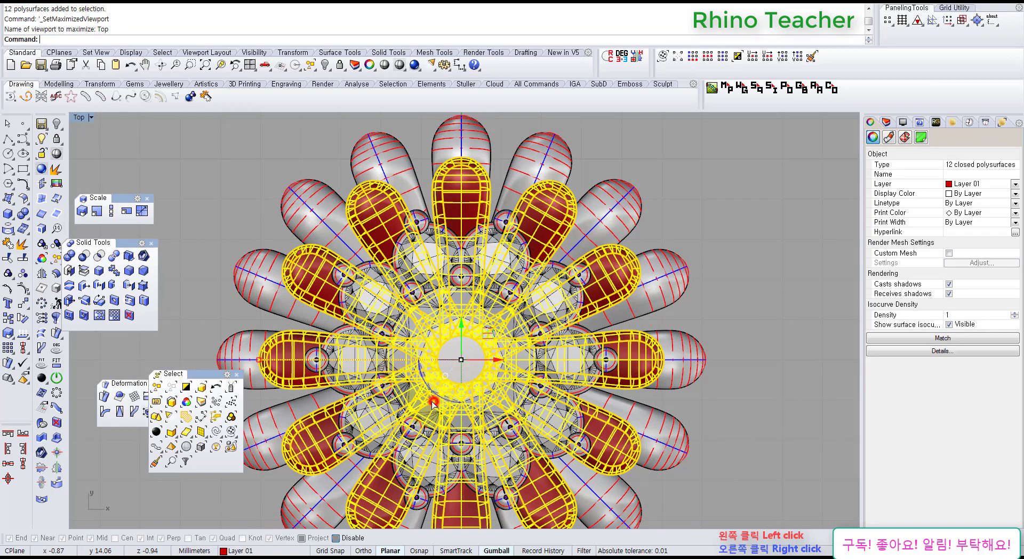
{"action": "left_click_drag", "start_coordinate": [433, 404], "coordinate": [427, 411]}
{"action": "key", "text": "ctrl+z"}
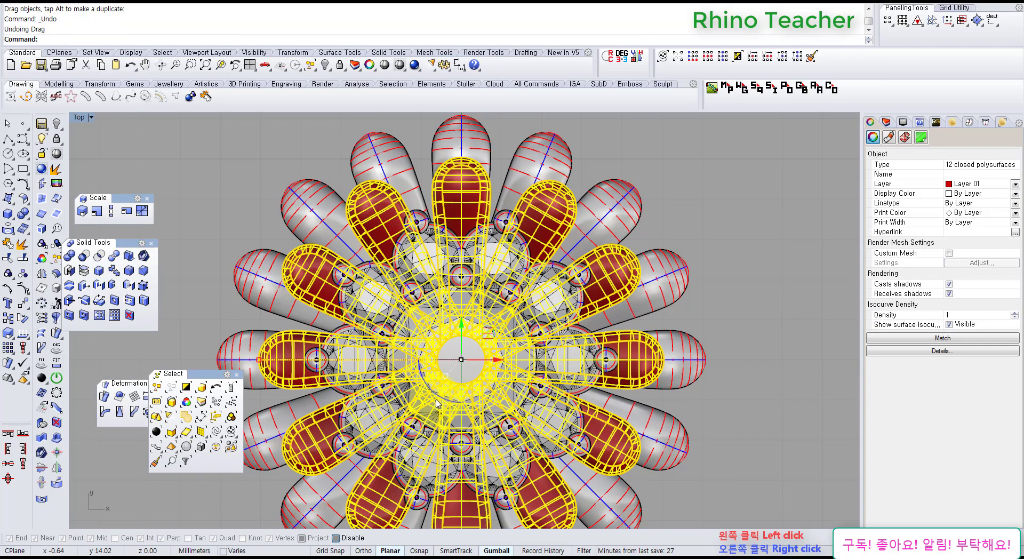
{"action": "type", "text": "r"}
{"action": "key", "text": "Return"}
{"action": "type", "text": "0"}
{"action": "key", "text": "Return"}
{"action": "key", "text": "Escape"}
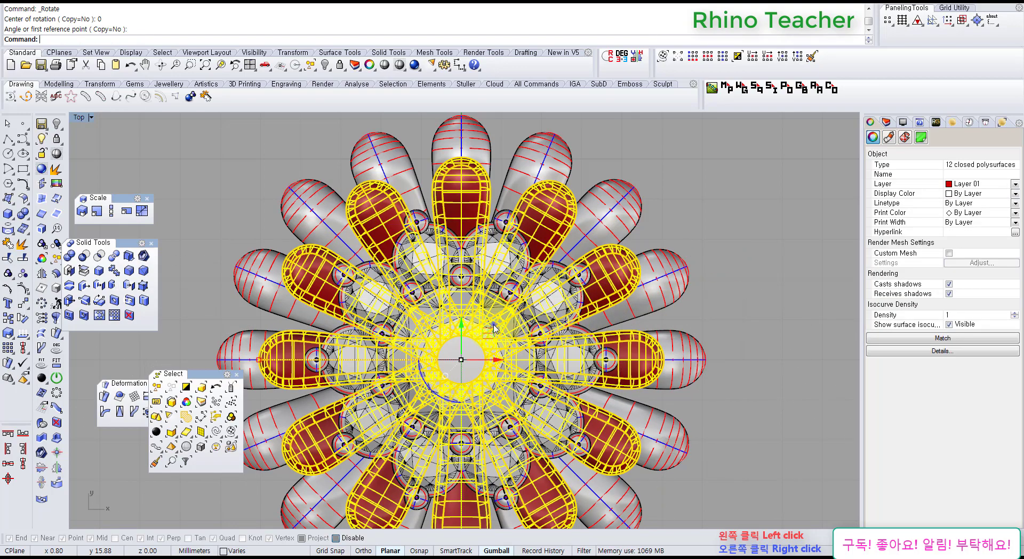
Try rotating the red 12-petal ring slightly clockwise about the finished flower's center.
{"action": "right_click", "coordinate": [494, 325]}
{"action": "left_click", "coordinate": [462, 361]}
{"action": "left_click", "coordinate": [686, 205]}
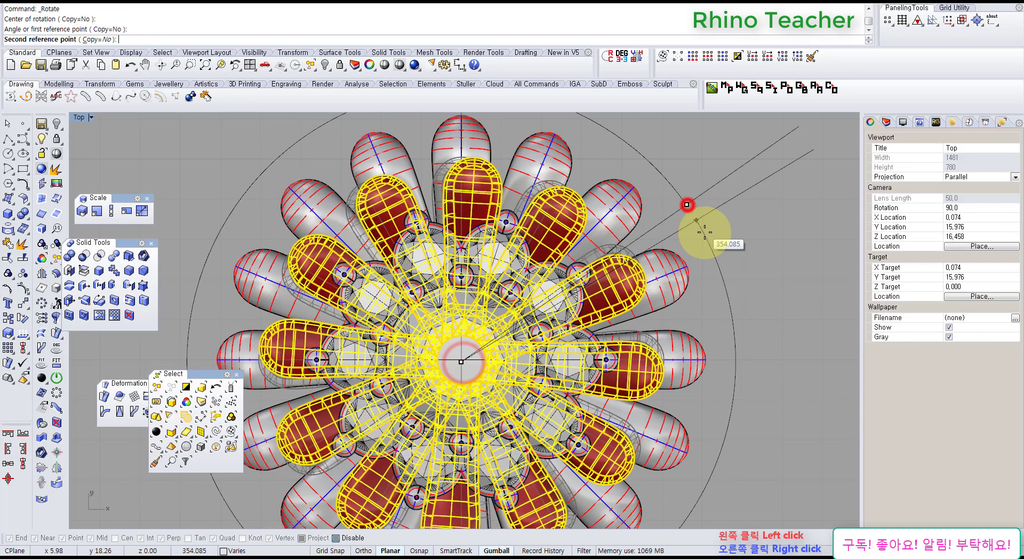
{"action": "left_click", "coordinate": [706, 238]}
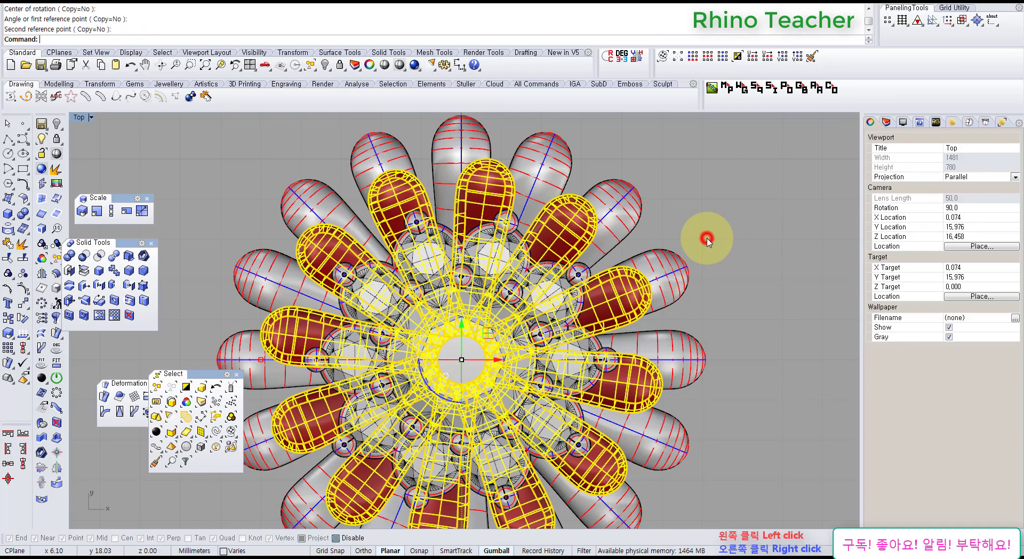
Check the rotated petal ring in perspective and undo the rotation.
{"action": "key", "text": "ctrl+F4"}
{"action": "right_click_drag", "start_coordinate": [618, 350], "coordinate": [531, 267]}
{"action": "key", "text": "ctrl+z"}
{"action": "key", "text": "Escape"}
Hide the finished flower and its stem, leaving only the working model in view.
{"action": "right_click_drag", "start_coordinate": [533, 312], "coordinate": [561, 353]}
{"action": "scroll", "coordinate": [483, 430], "scroll_direction": "down", "scroll_amount": 6}
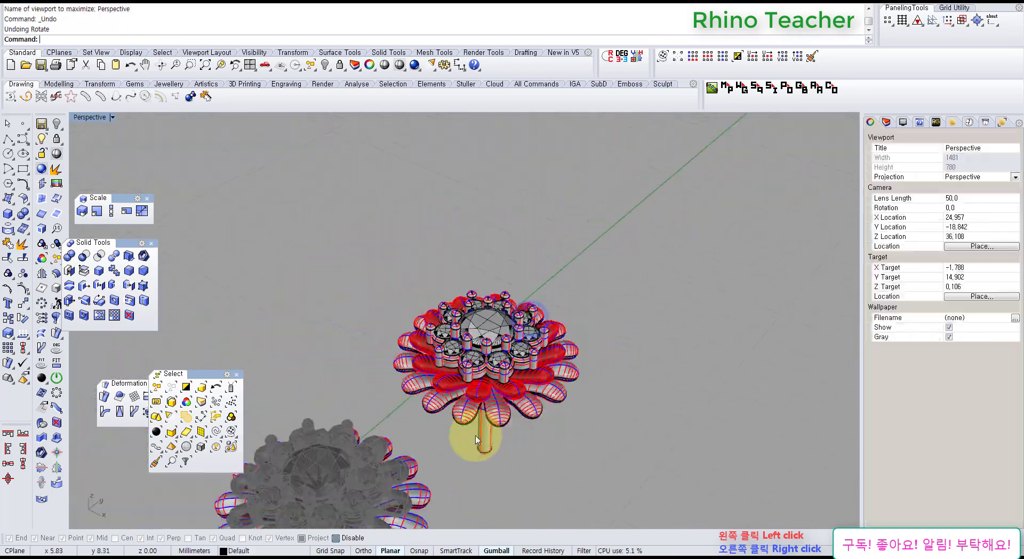
{"action": "right_click_drag", "start_coordinate": [431, 455], "coordinate": [503, 347], "text": "shift"}
{"action": "right_click_drag", "start_coordinate": [436, 367], "coordinate": [435, 339]}
{"action": "left_click_drag", "start_coordinate": [642, 331], "coordinate": [514, 142]}
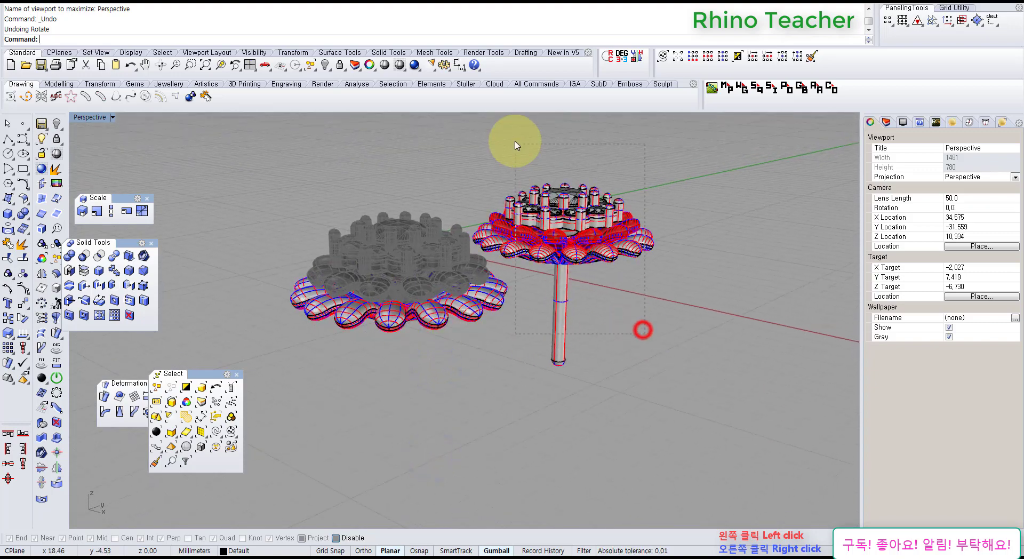
{"action": "key", "text": "ctrl+h"}
{"action": "right_click_drag", "start_coordinate": [507, 402], "coordinate": [505, 287]}
{"action": "right_click_drag", "start_coordinate": [495, 232], "coordinate": [514, 339]}
Draw a vertical line in front view from the origin down past the petals, about 7.9 mm long.
{"action": "key", "text": "ctrl+F2"}
{"action": "scroll", "coordinate": [478, 317], "scroll_direction": "down", "scroll_amount": 4}
{"action": "left_click", "coordinate": [565, 437]}
{"action": "left_click", "coordinate": [8, 138]}
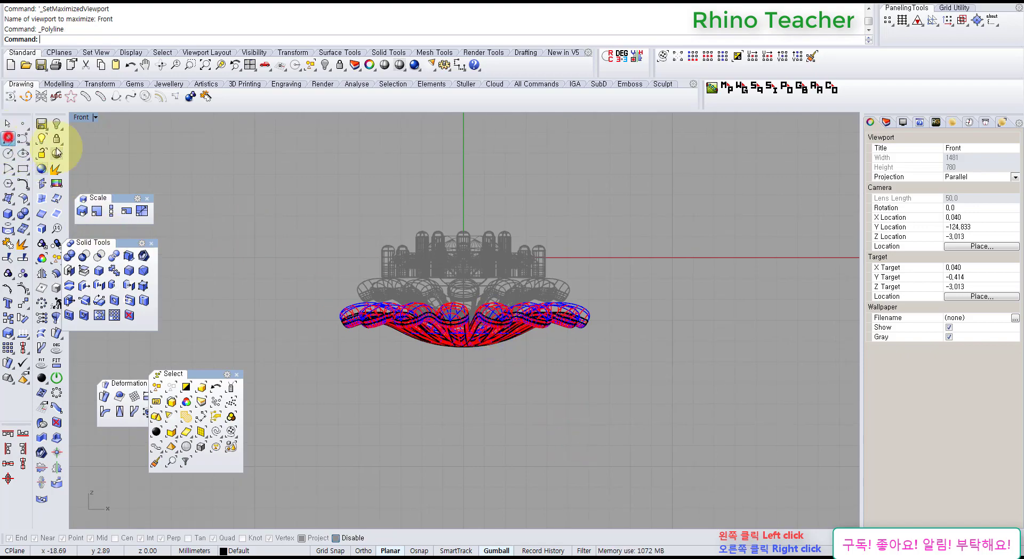
{"action": "scroll", "coordinate": [427, 291], "scroll_direction": "up", "scroll_amount": 2}
{"action": "scroll", "coordinate": [448, 286], "scroll_direction": "up", "scroll_amount": 4}
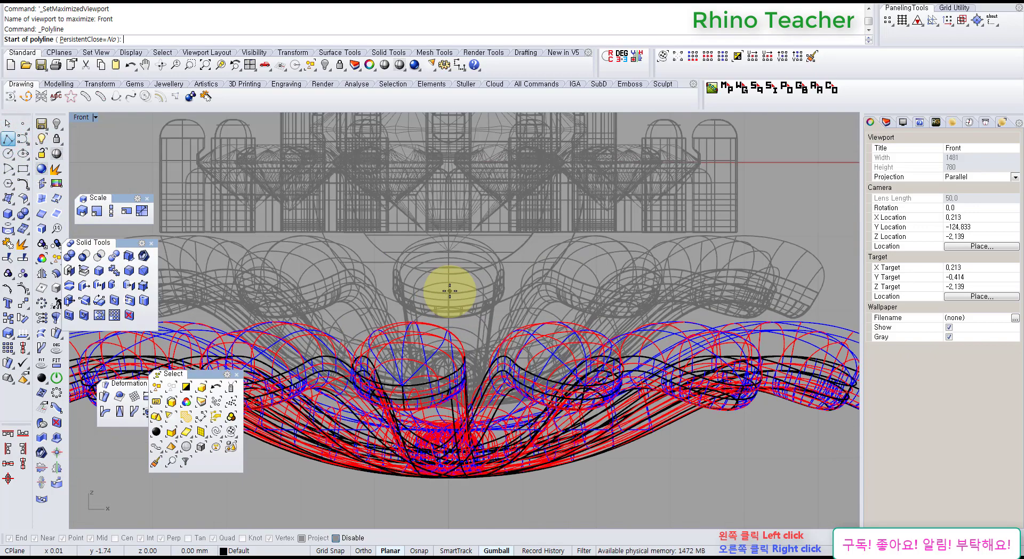
{"action": "type", "text": "0"}
{"action": "key", "text": "Return"}
{"action": "scroll", "coordinate": [422, 290], "scroll_direction": "down", "scroll_amount": 6}
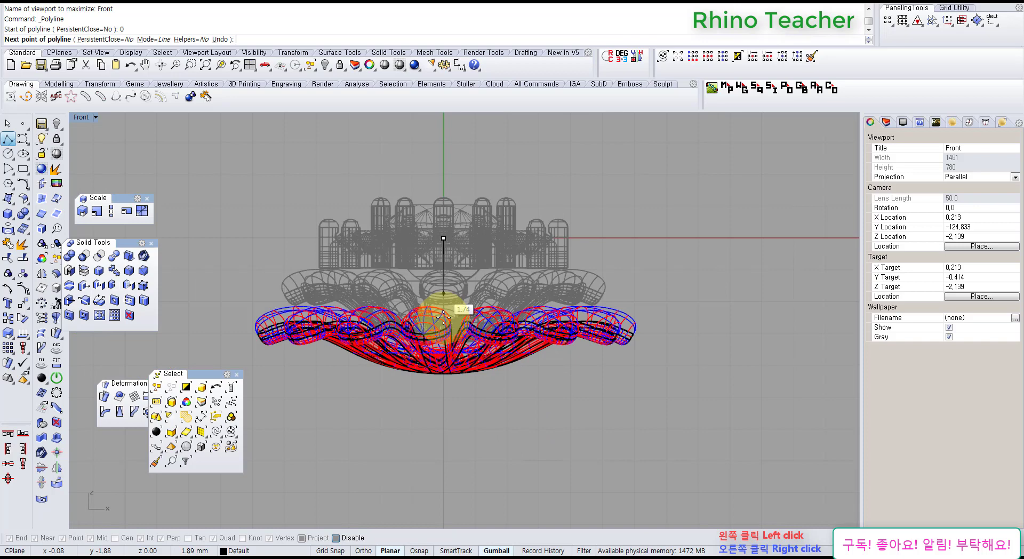
{"action": "left_click", "coordinate": [448, 453]}
{"action": "right_click", "coordinate": [448, 453]}
Create a flat-capped pipe 1 mm in diameter along the vertical line and delete the line.
{"action": "left_click", "coordinate": [443, 432]}
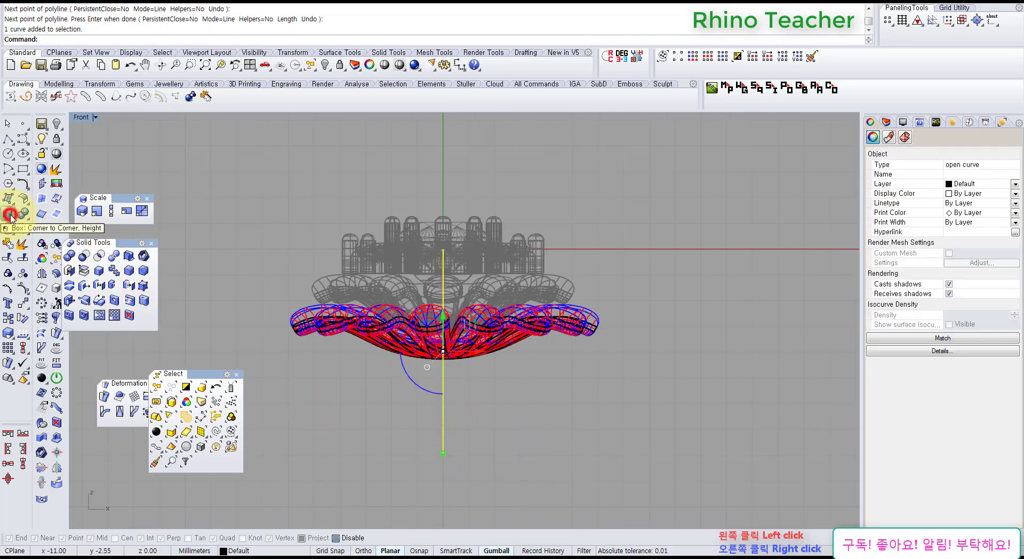
{"action": "left_click", "coordinate": [10, 214]}
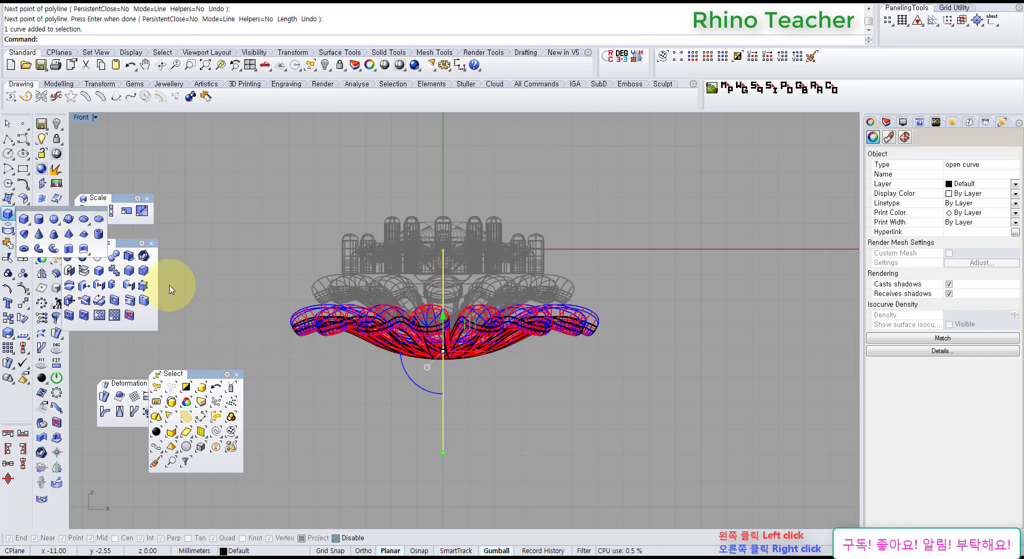
{"action": "left_click", "coordinate": [40, 249]}
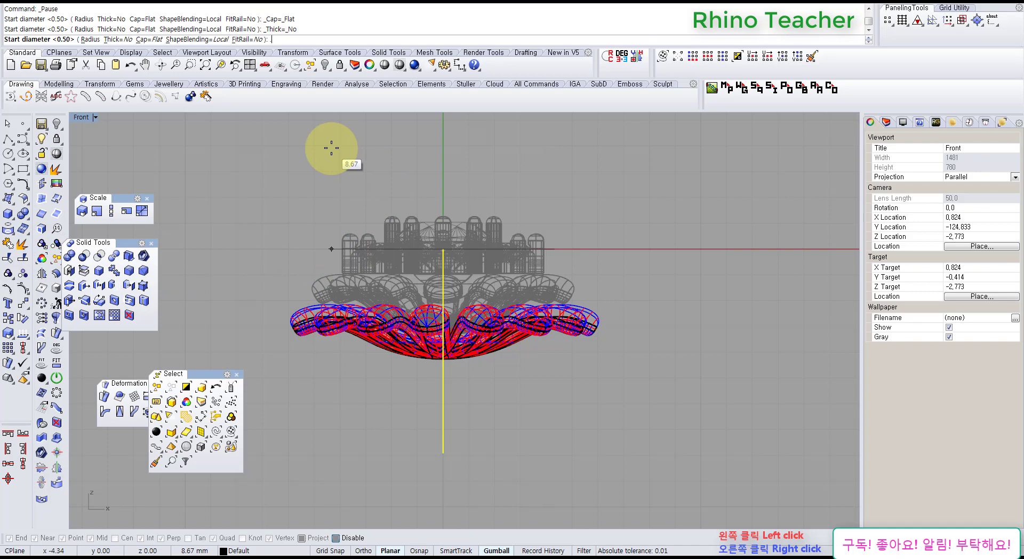
{"action": "type", "text": "1"}
{"action": "key", "text": "Return"}
{"action": "key", "text": "Return"}
{"action": "key", "text": "Return"}
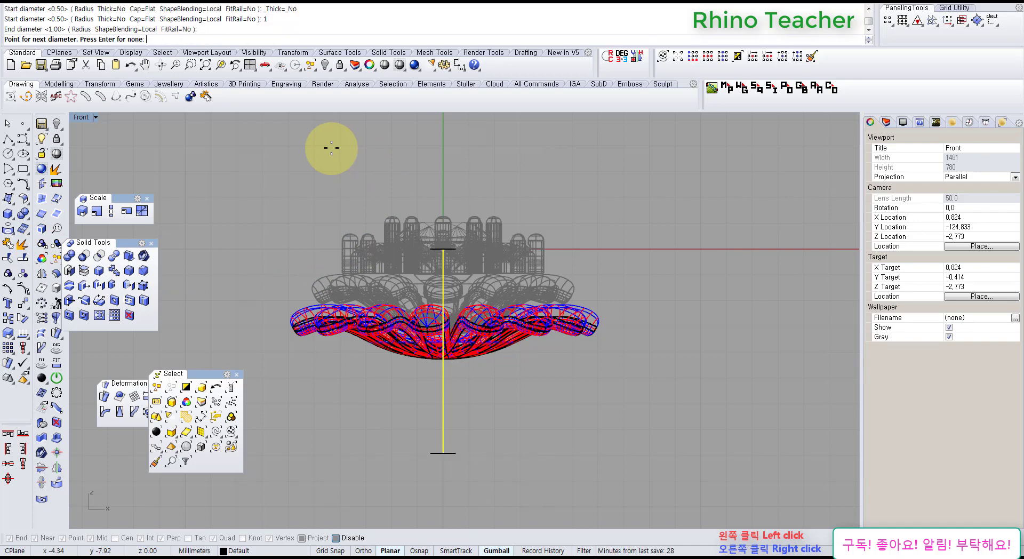
{"action": "key", "text": "Delete"}
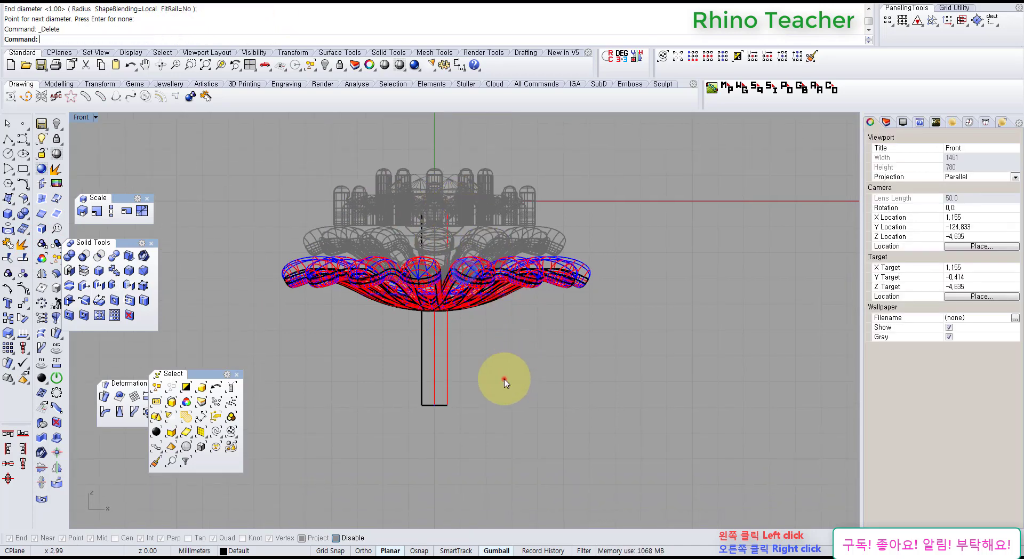
Move the stem pipe straight down so its upper end sits inside the base of the upper petal layer.
{"action": "left_click", "coordinate": [437, 251]}
{"action": "scroll", "coordinate": [453, 229], "scroll_direction": "up", "scroll_amount": 4}
{"action": "left_click_drag", "start_coordinate": [455, 226], "coordinate": [453, 305]}
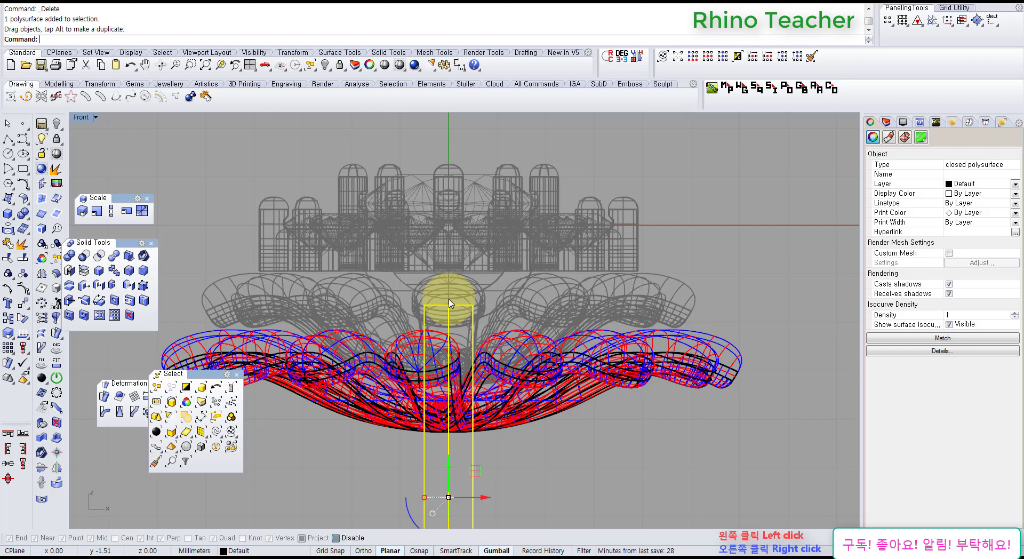
{"action": "right_click_drag", "start_coordinate": [459, 421], "coordinate": [448, 279]}
{"action": "right_click_drag", "start_coordinate": [440, 430], "coordinate": [421, 388]}
{"action": "left_click", "coordinate": [420, 389]}
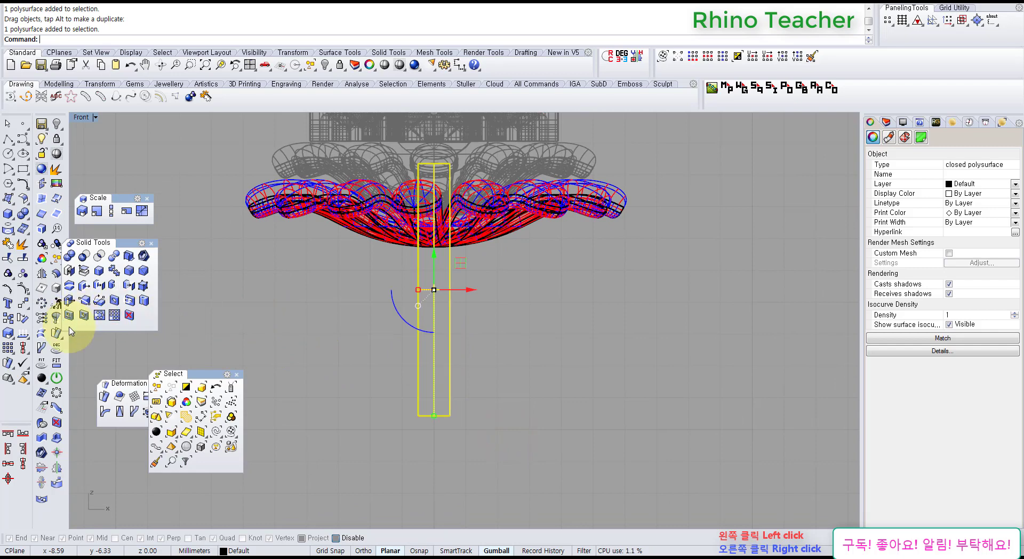
Stretch the stem pipe downward from its upper end with Scale1D, placing the second reference point about 11.5 mm from the origin point.
{"action": "right_click_drag", "start_coordinate": [435, 230], "coordinate": [381, 288]}
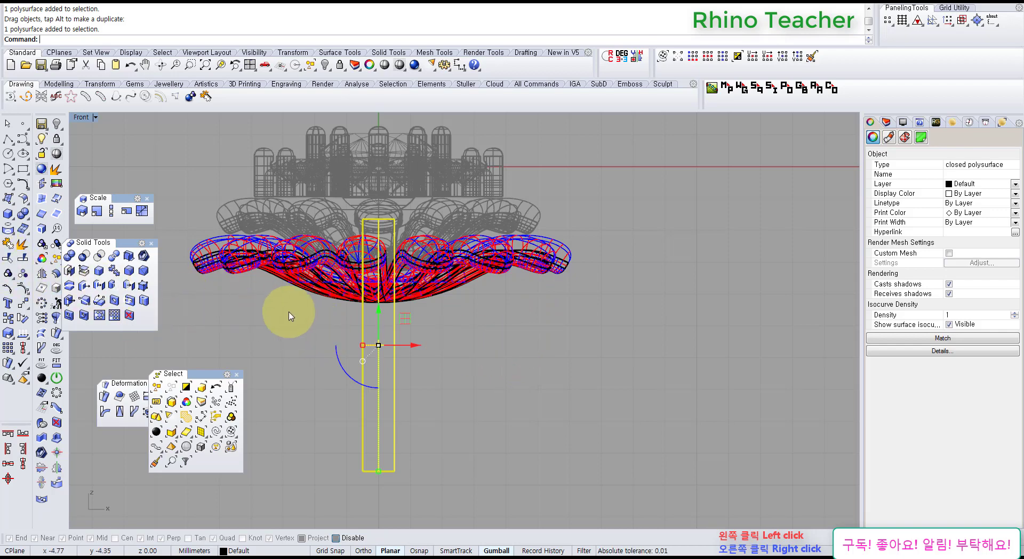
{"action": "left_click", "coordinate": [443, 438]}
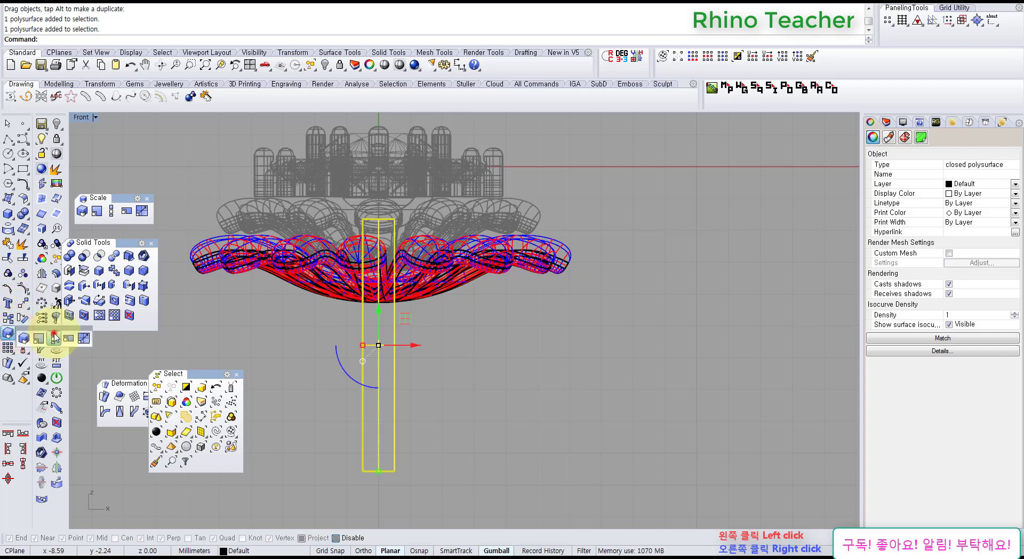
{"action": "left_click", "coordinate": [54, 334]}
{"action": "left_click", "coordinate": [395, 216]}
{"action": "right_click_drag", "start_coordinate": [414, 442], "coordinate": [455, 308]}
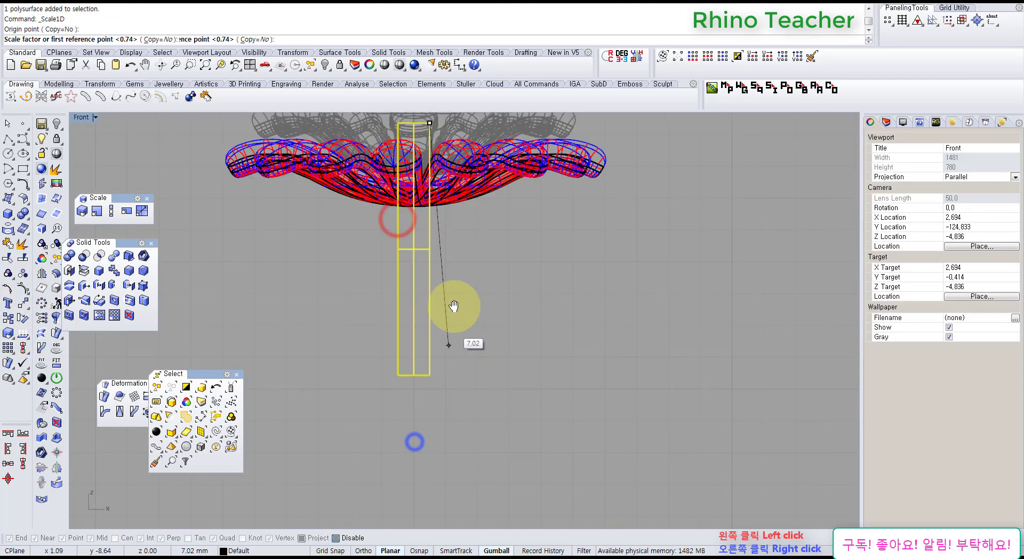
{"action": "left_click", "coordinate": [454, 357]}
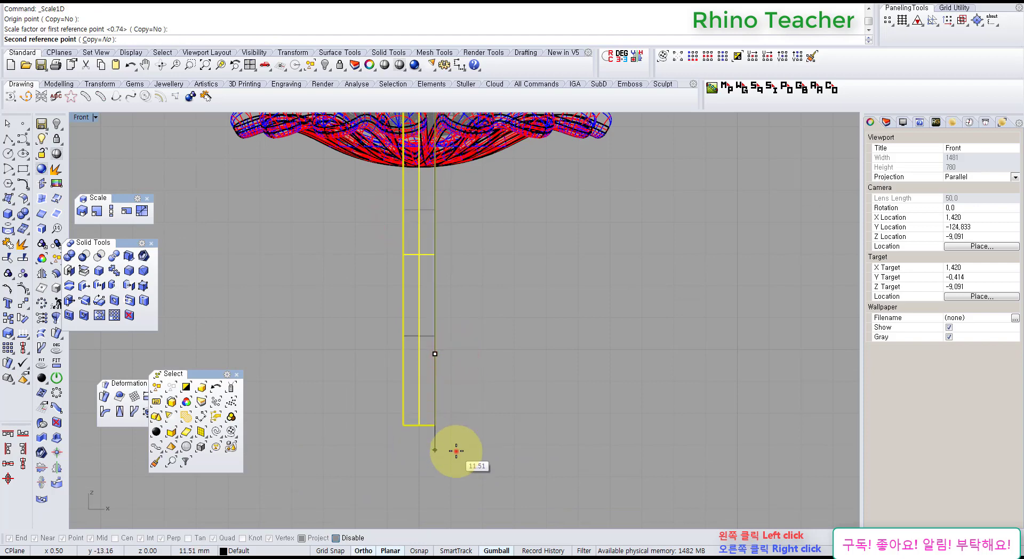
{"action": "left_click", "coordinate": [456, 451], "text": "shift"}
{"action": "left_click_drag", "start_coordinate": [484, 398], "coordinate": [329, 352]}
{"action": "scroll", "coordinate": [426, 341], "scroll_direction": "down", "scroll_amount": 6}
{"action": "right_click_drag", "start_coordinate": [448, 275], "coordinate": [413, 405]}
{"action": "right_click_drag", "start_coordinate": [422, 421], "coordinate": [423, 375]}
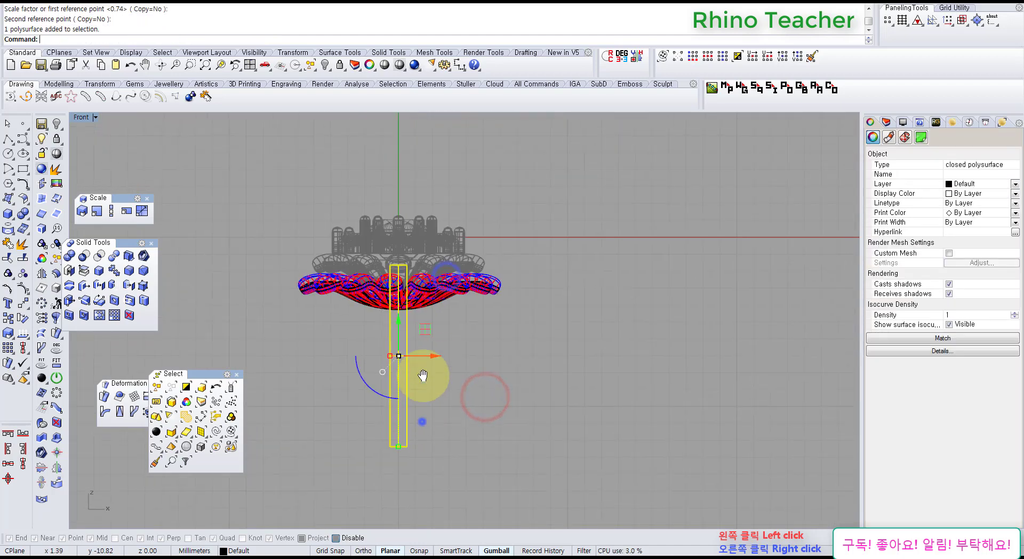
{"action": "scroll", "coordinate": [422, 363], "scroll_direction": "up", "scroll_amount": 5}
{"action": "left_click", "coordinate": [329, 347]}
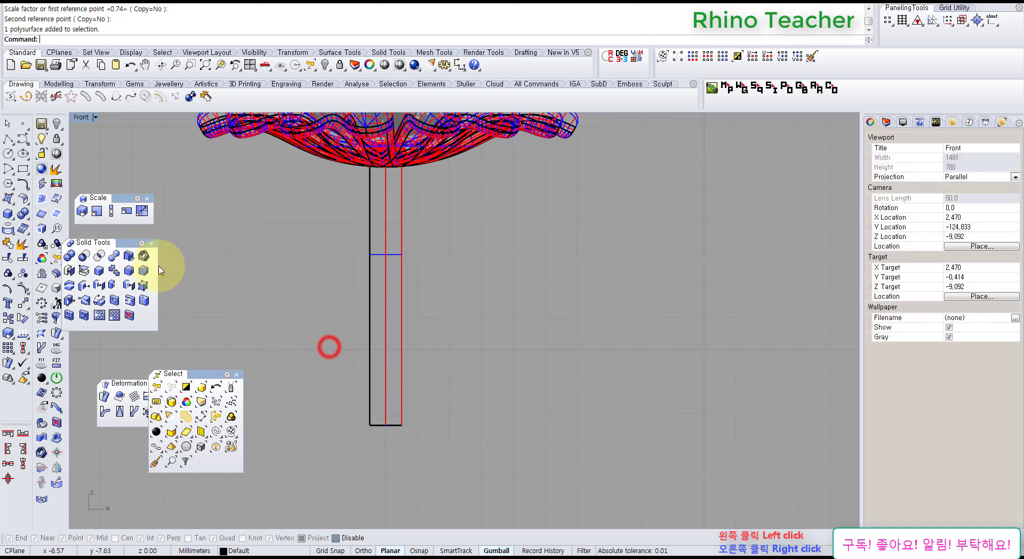
Round the stem's lower end edge with a 0.45 mm edge fillet.
{"action": "left_click", "coordinate": [129, 270]}
{"action": "right_click_drag", "start_coordinate": [345, 322], "coordinate": [377, 283]}
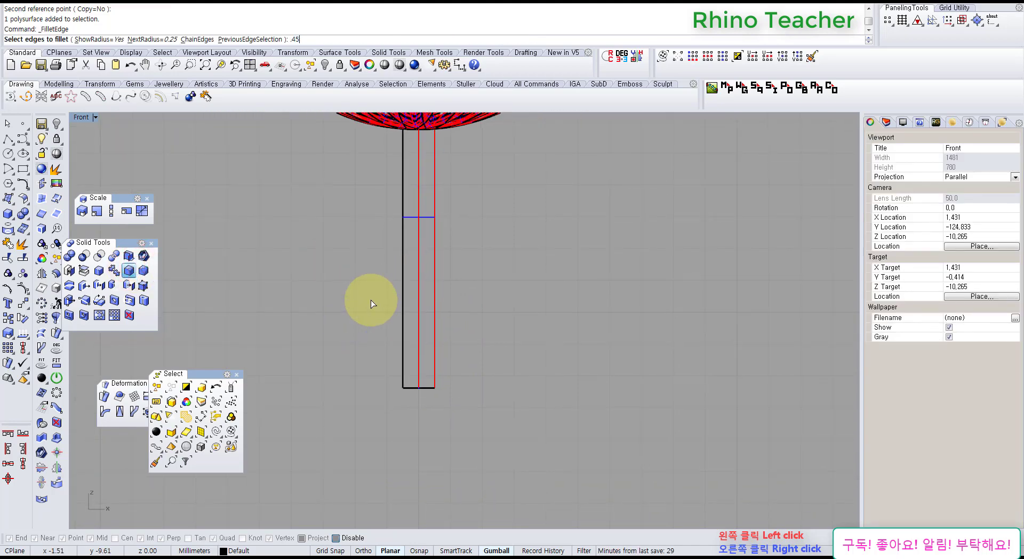
{"action": "key", "text": "Return"}
{"action": "left_click_drag", "start_coordinate": [386, 357], "coordinate": [454, 415]}
{"action": "right_click", "coordinate": [536, 333]}
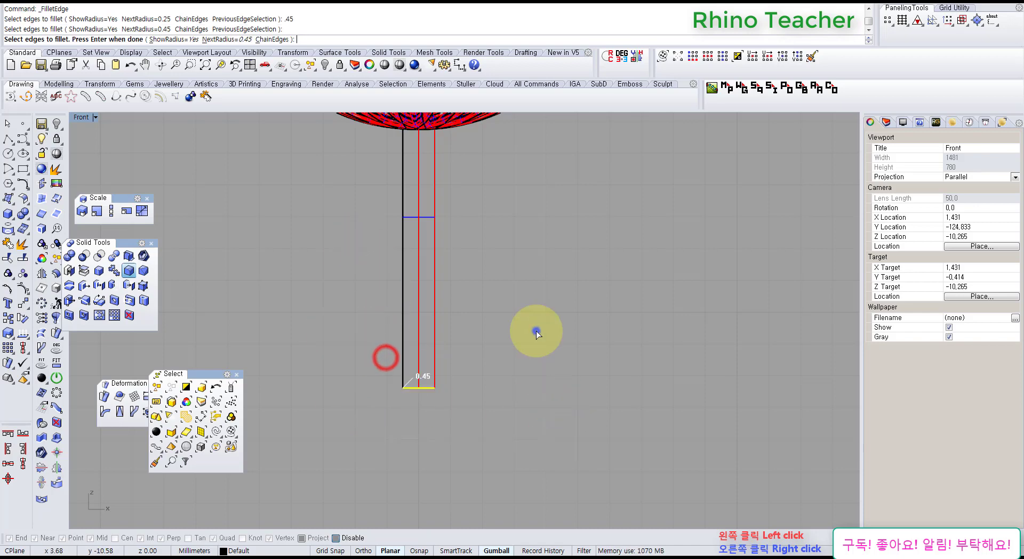
{"action": "right_click", "coordinate": [536, 333]}
{"action": "right_click_drag", "start_coordinate": [488, 287], "coordinate": [422, 334]}
{"action": "scroll", "coordinate": [438, 306], "scroll_direction": "down", "scroll_amount": 8}
{"action": "right_click_drag", "start_coordinate": [414, 284], "coordinate": [411, 320]}
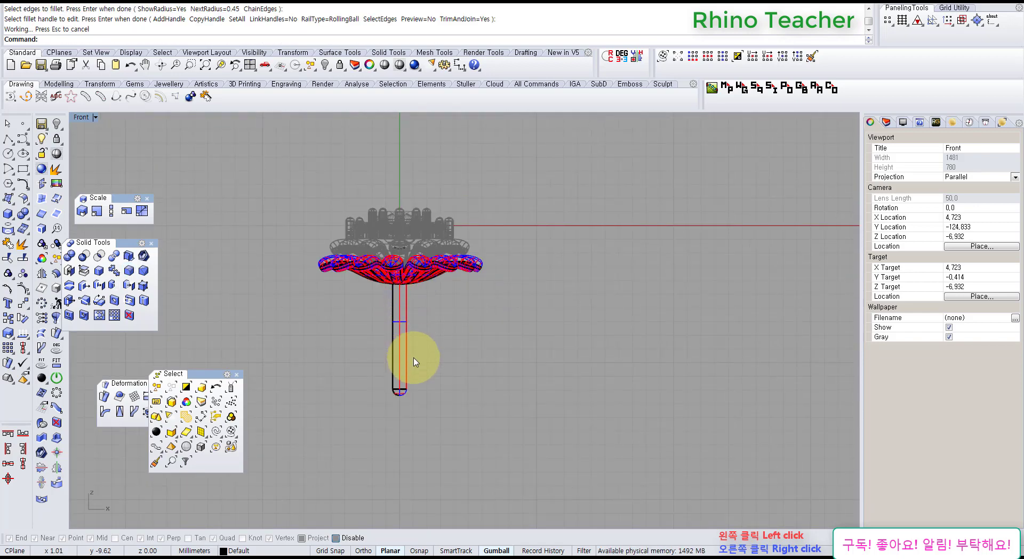
Unlock all objects and group the stem together with the gem setting and its prongs.
{"action": "key", "text": "ctrl+alt+l"}
{"action": "left_click", "coordinate": [404, 341]}
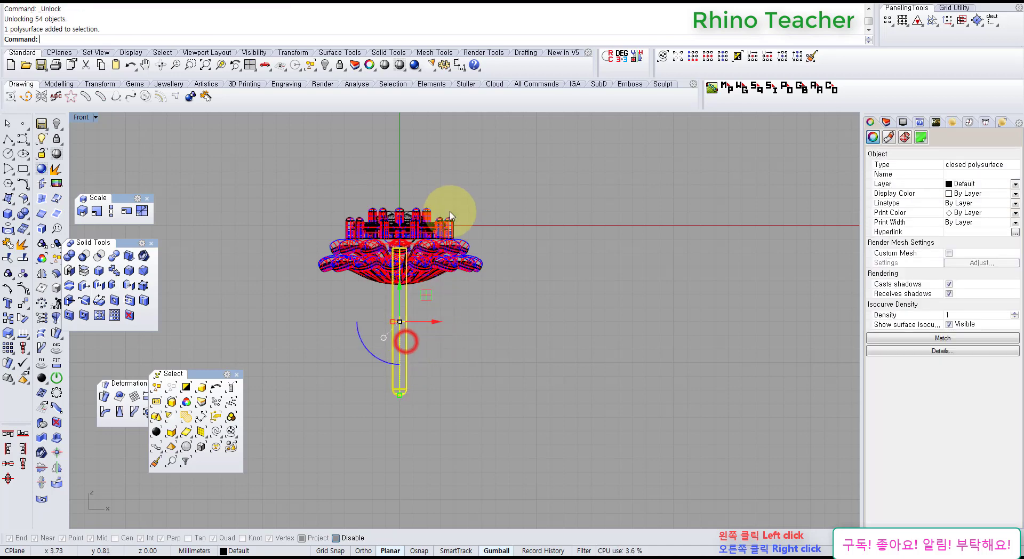
{"action": "left_click", "coordinate": [449, 225], "text": "shift"}
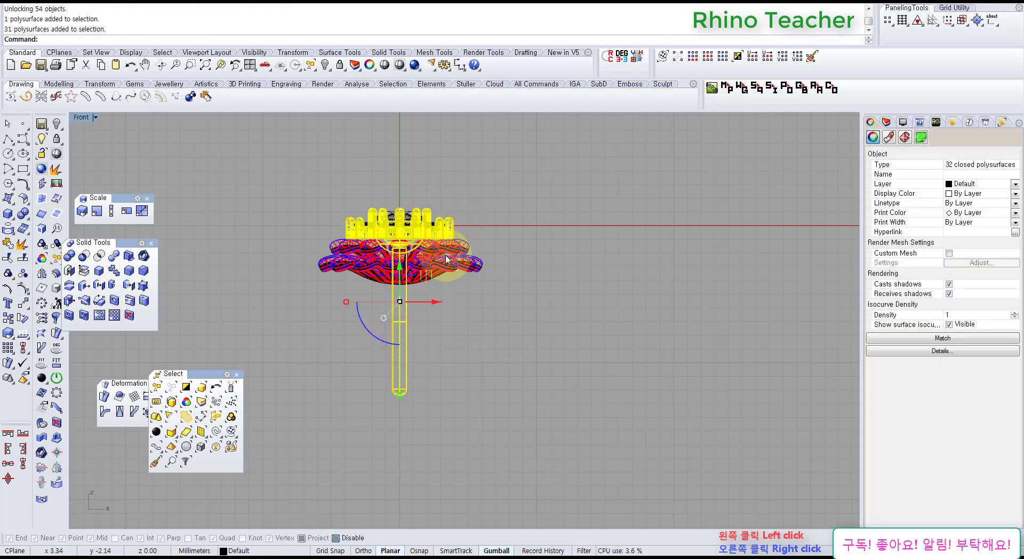
{"action": "left_click", "coordinate": [492, 315]}
Check the grouping of the upper and lower petal layers by selecting each one.
{"action": "key", "text": "ctrl+F4"}
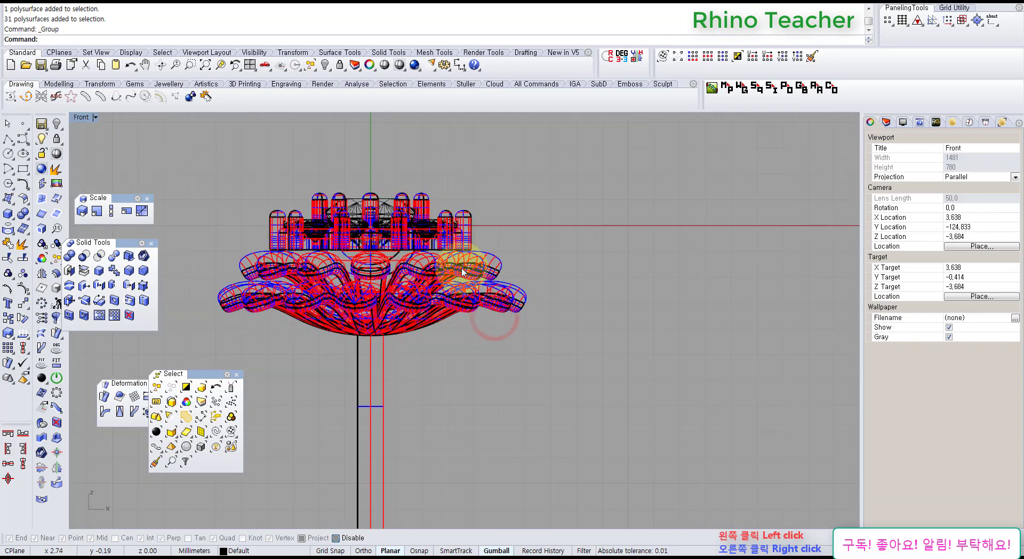
{"action": "scroll", "coordinate": [368, 337], "scroll_direction": "up", "scroll_amount": 8}
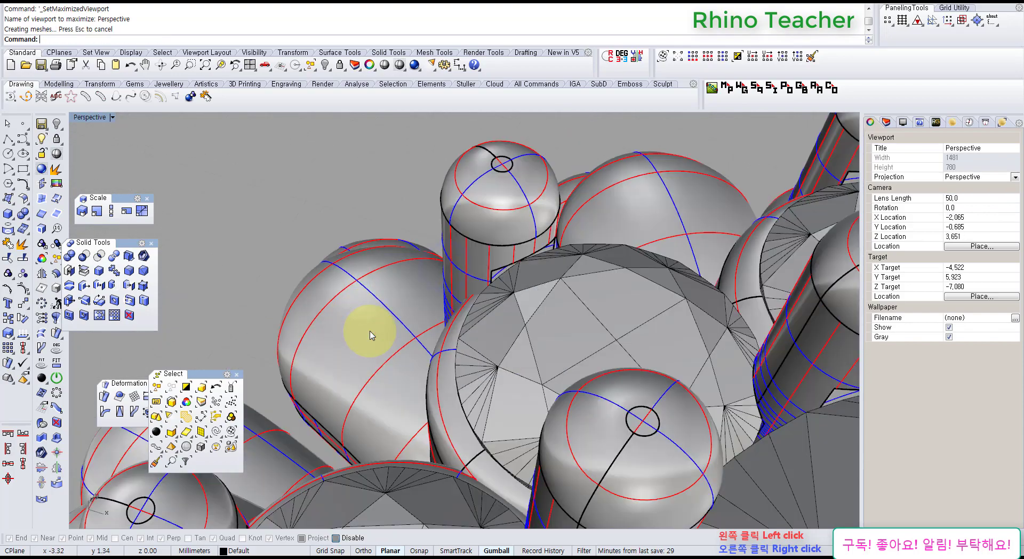
{"action": "key", "text": "ctrl+F2"}
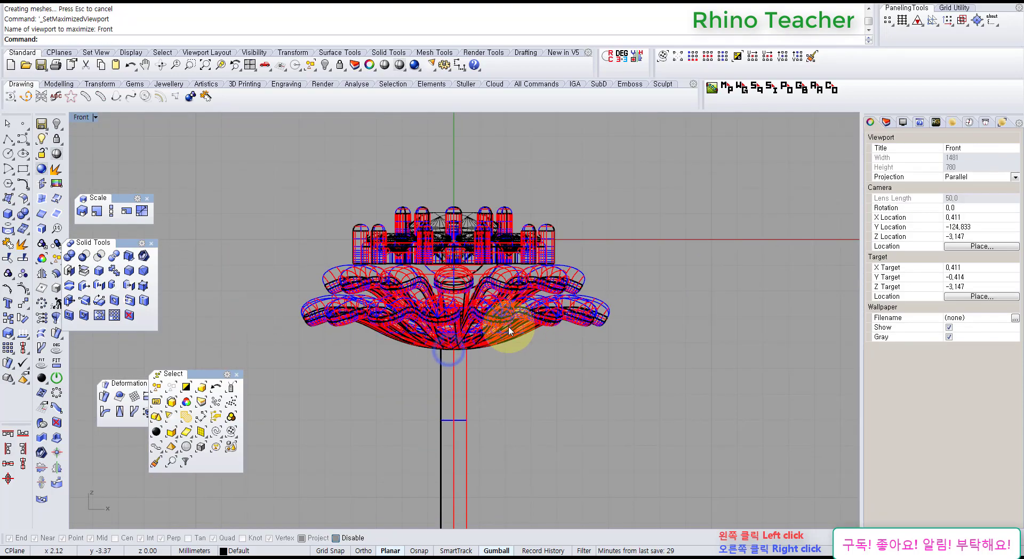
{"action": "left_click", "coordinate": [508, 327]}
{"action": "left_click", "coordinate": [523, 272]}
{"action": "left_click", "coordinate": [544, 380]}
{"action": "left_click", "coordinate": [553, 310]}
{"action": "left_click", "coordinate": [544, 383]}
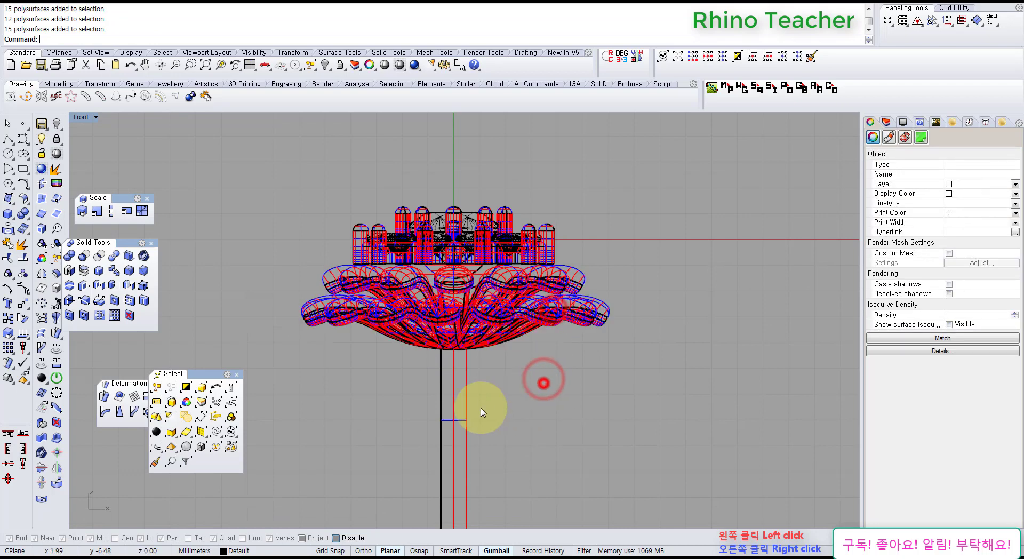
Extract a copy of the stem's cylindrical side surface, leaving the stem solid intact.
{"action": "right_click_drag", "start_coordinate": [470, 405], "coordinate": [471, 333]}
{"action": "scroll", "coordinate": [461, 328], "scroll_direction": "up", "scroll_amount": 6}
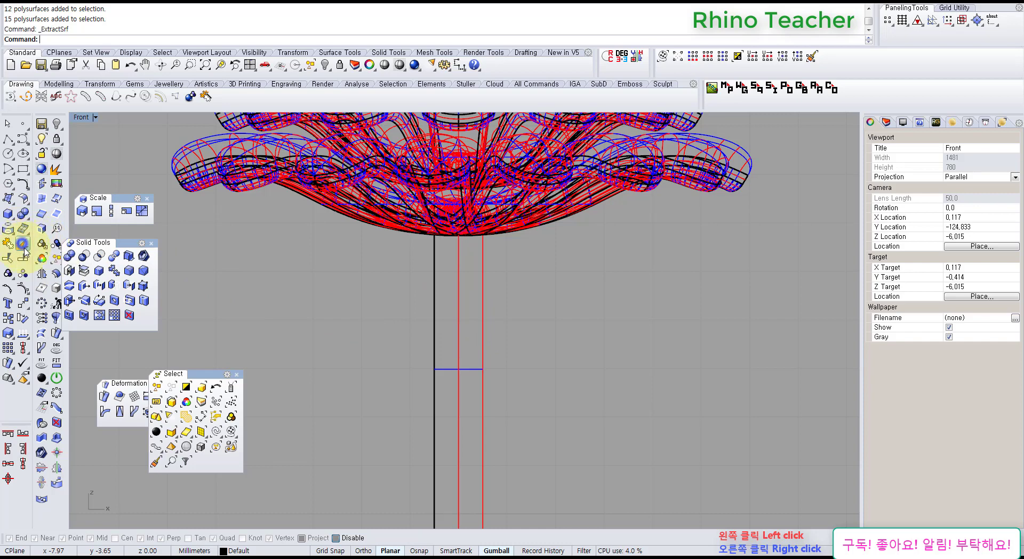
{"action": "right_click", "coordinate": [23, 246]}
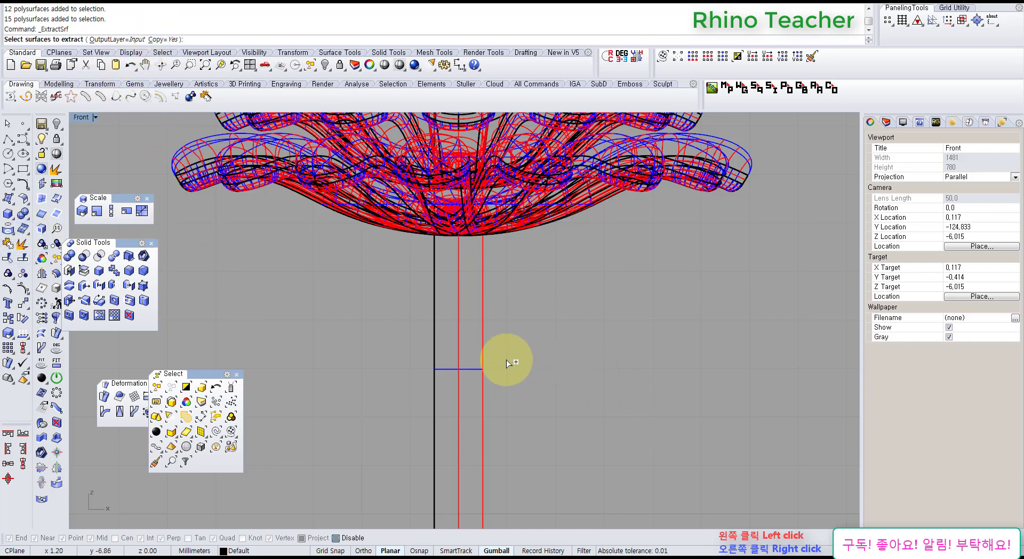
{"action": "left_click", "coordinate": [482, 348]}
{"action": "right_click", "coordinate": [526, 389]}
{"action": "scroll", "coordinate": [526, 389], "scroll_direction": "down", "scroll_amount": 3}
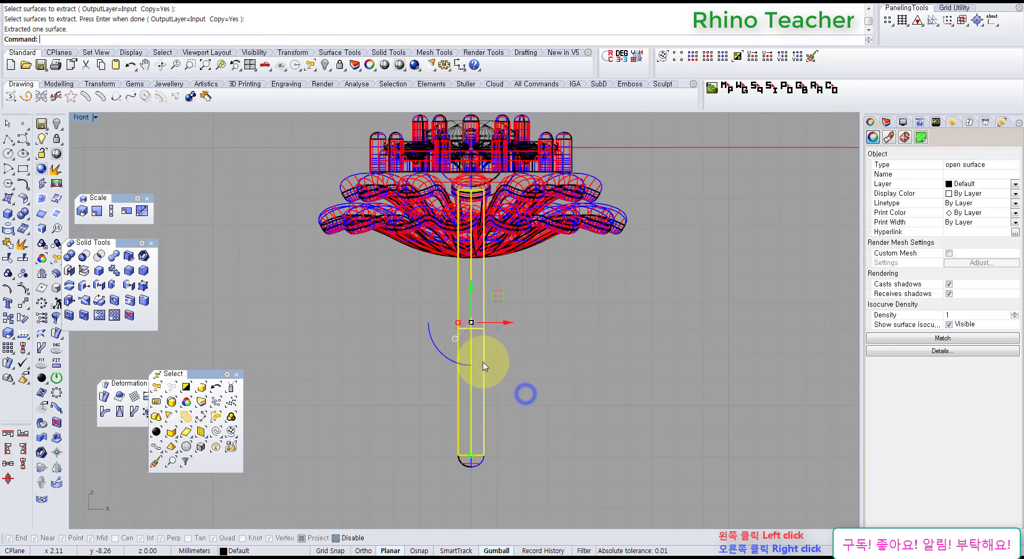
Offset the extracted stem surface outward by 0.1 mm as a non-solid surface, and delete the extracted original.
{"action": "left_click", "coordinate": [25, 201]}
{"action": "left_click", "coordinate": [42, 222]}
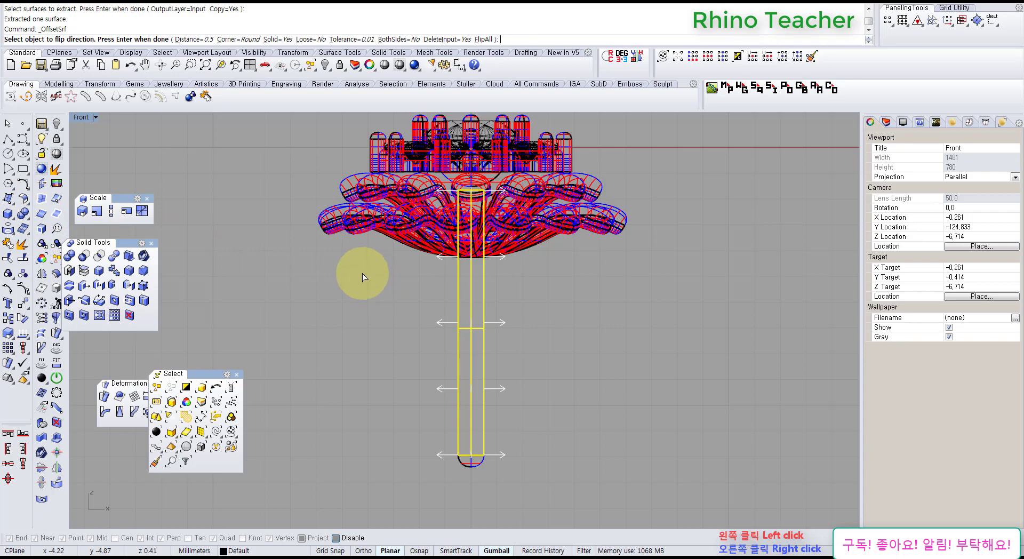
{"action": "left_click", "coordinate": [276, 39]}
{"action": "type", "text": ".1"}
{"action": "key", "text": "Return"}
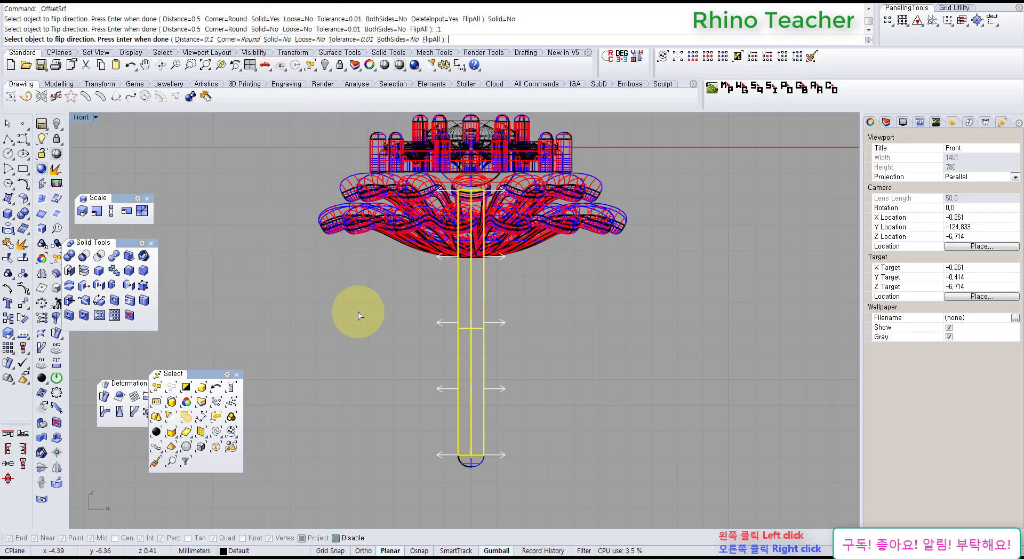
{"action": "key", "text": "Return"}
{"action": "key", "text": "Delete"}
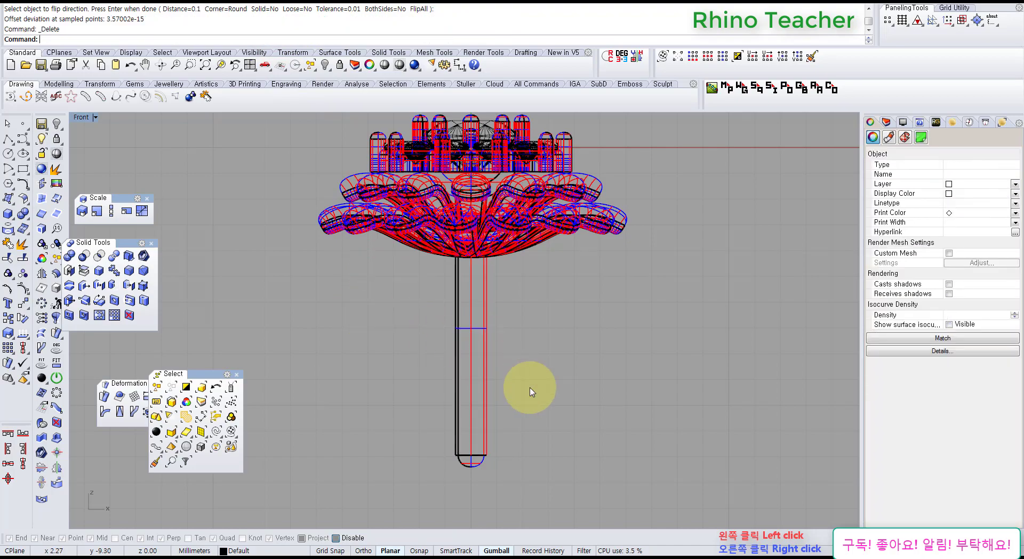
Inspect the gap between the offset surface and the stem's rounded lower end in perspective view.
{"action": "left_click", "coordinate": [486, 322]}
{"action": "key", "text": "ctrl+F4"}
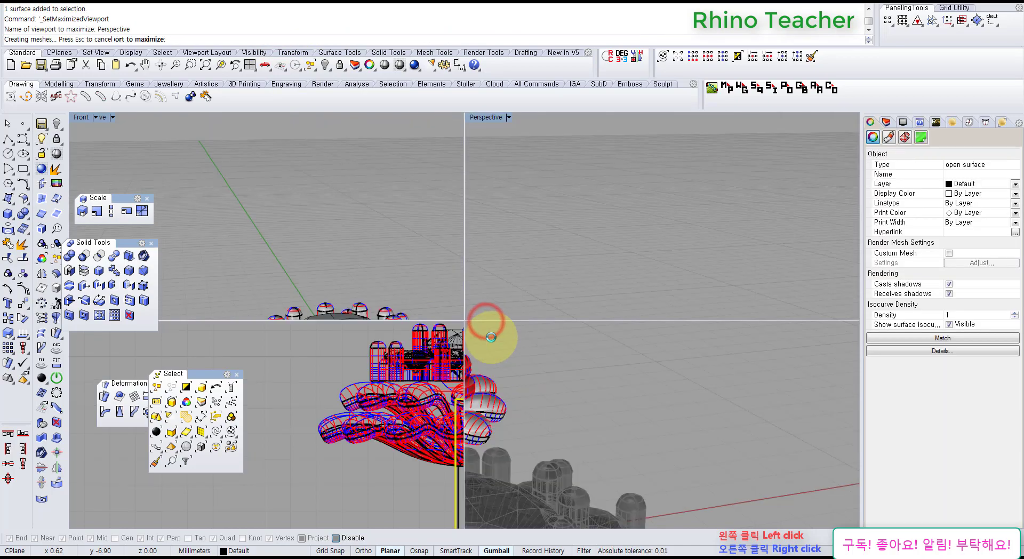
{"action": "key", "text": "F4"}
{"action": "right_click_drag", "start_coordinate": [490, 439], "coordinate": [487, 308]}
{"action": "right_click_drag", "start_coordinate": [465, 350], "coordinate": [441, 263], "text": "shift"}
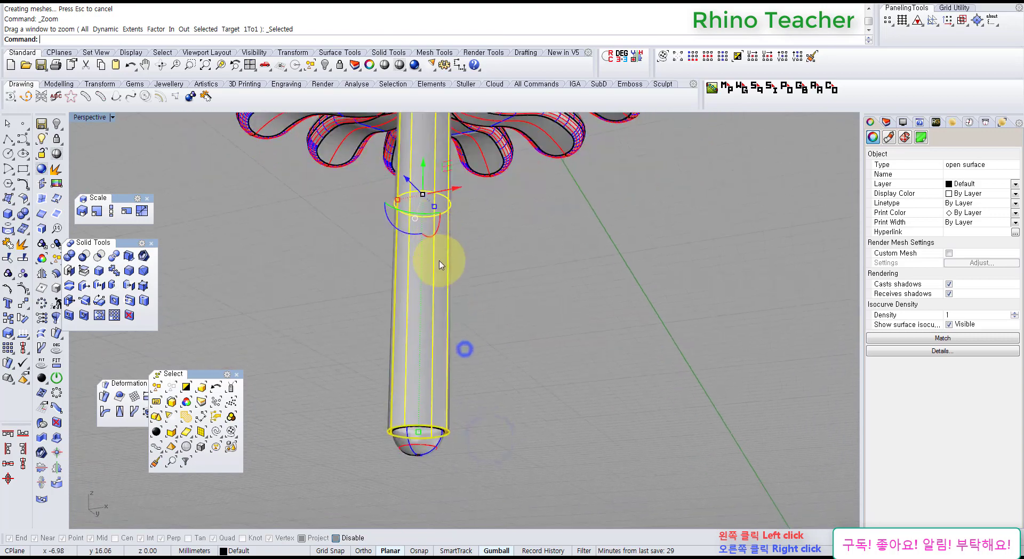
{"action": "scroll", "coordinate": [441, 263], "scroll_direction": "down", "scroll_amount": 6}
{"action": "scroll", "coordinate": [423, 348], "scroll_direction": "up", "scroll_amount": 8}
{"action": "right_click_drag", "start_coordinate": [464, 300], "coordinate": [464, 265]}
{"action": "scroll", "coordinate": [452, 286], "scroll_direction": "up", "scroll_amount": 7}
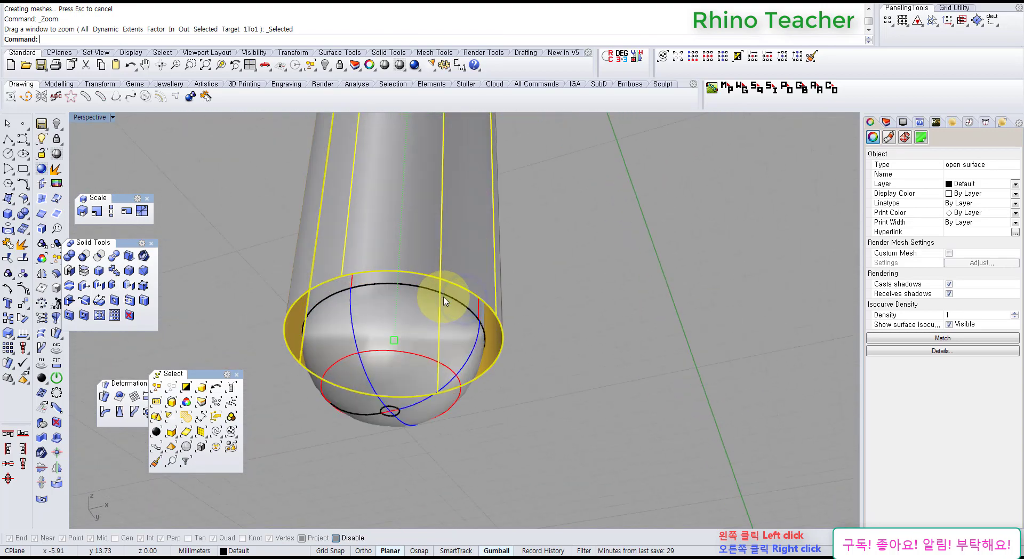
{"action": "scroll", "coordinate": [458, 296], "scroll_direction": "down", "scroll_amount": 12}
{"action": "right_click_drag", "start_coordinate": [485, 211], "coordinate": [491, 268]}
{"action": "right_click_drag", "start_coordinate": [495, 199], "coordinate": [494, 246], "text": "shift"}
{"action": "scroll", "coordinate": [494, 246], "scroll_direction": "down", "scroll_amount": 5}
Subtract the offset tube surface from both petal layers with Boolean Difference, and delete the tube surface.
{"action": "left_click", "coordinate": [480, 289]}
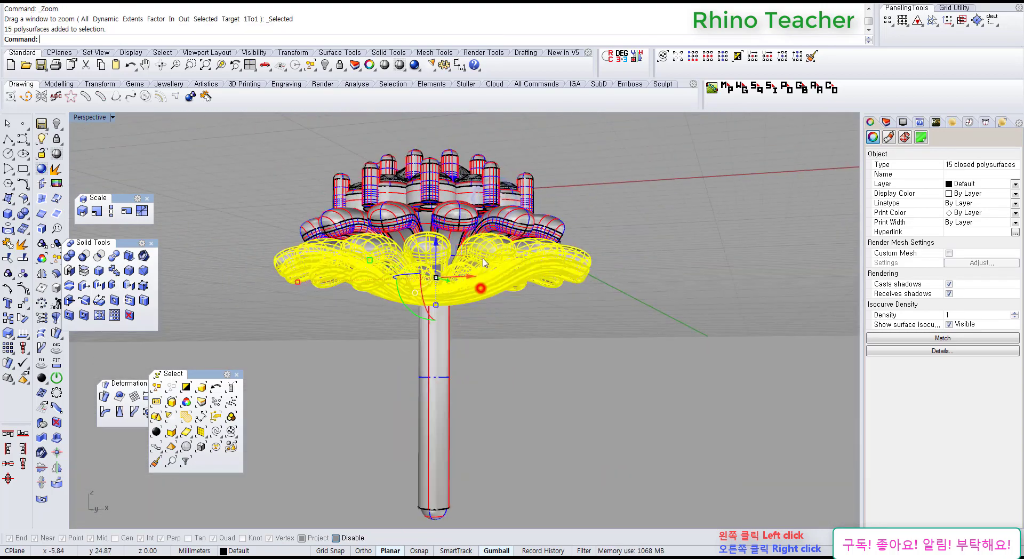
{"action": "left_click", "coordinate": [502, 217], "text": "shift"}
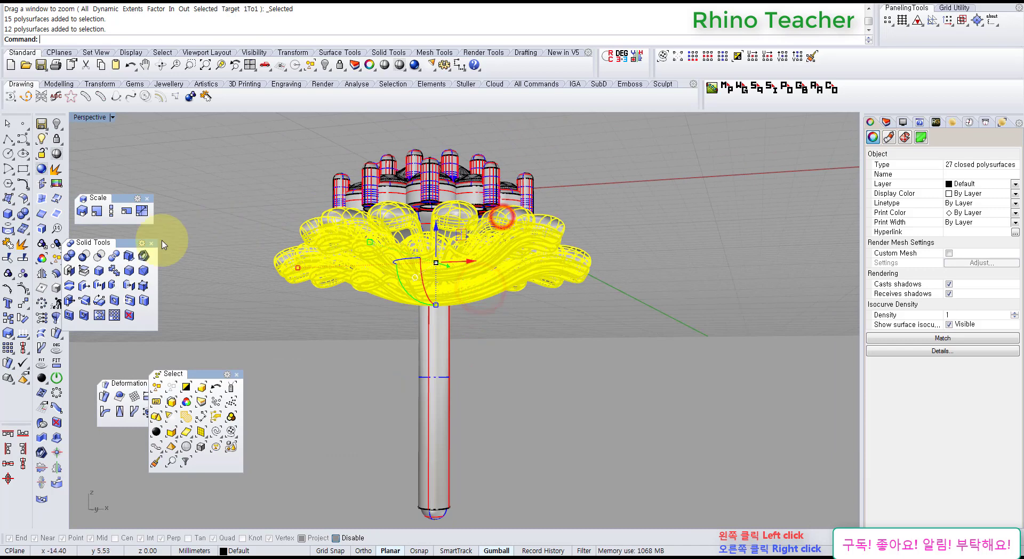
{"action": "left_click", "coordinate": [83, 257]}
{"action": "left_click", "coordinate": [448, 366]}
{"action": "right_click", "coordinate": [448, 366]}
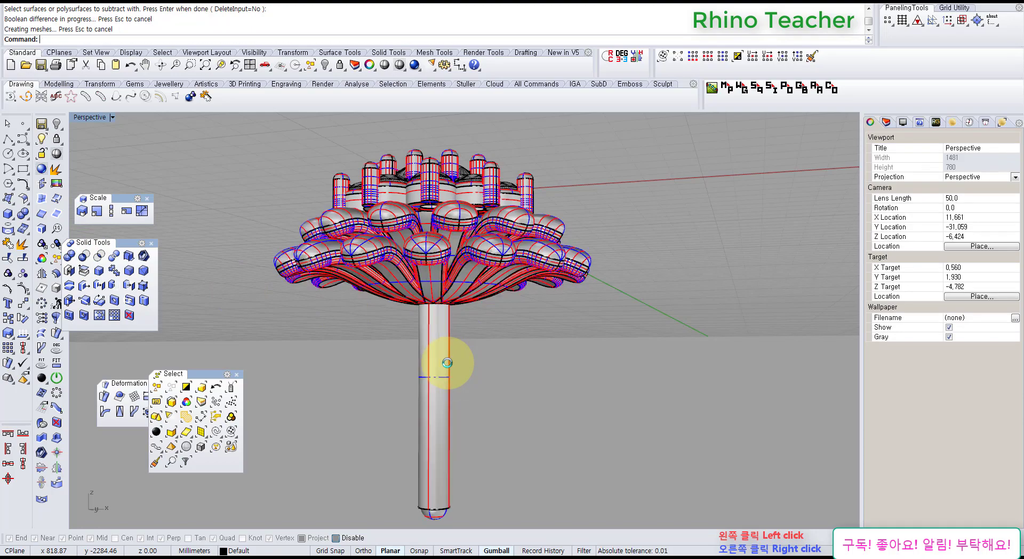
{"action": "left_click", "coordinate": [447, 363]}
{"action": "key", "text": "Delete"}
Examine the clearance around the stem beneath the petals and the complete flower from below, above and the sides.
{"action": "right_click_drag", "start_coordinate": [440, 371], "coordinate": [421, 322]}
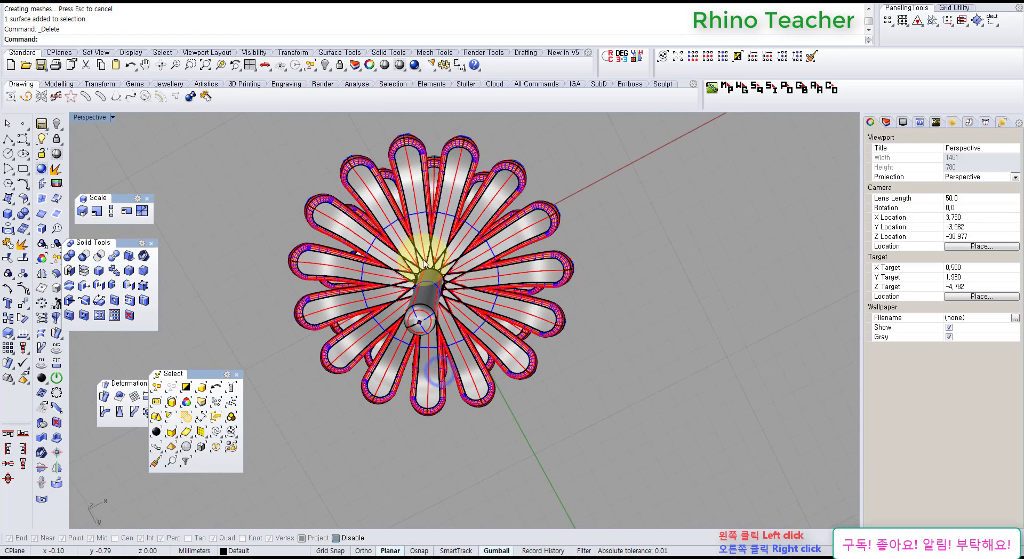
{"action": "scroll", "coordinate": [441, 286], "scroll_direction": "up", "scroll_amount": 5}
{"action": "left_click", "coordinate": [465, 262]}
{"action": "key", "text": "Escape"}
{"action": "scroll", "coordinate": [443, 203], "scroll_direction": "down", "scroll_amount": 5}
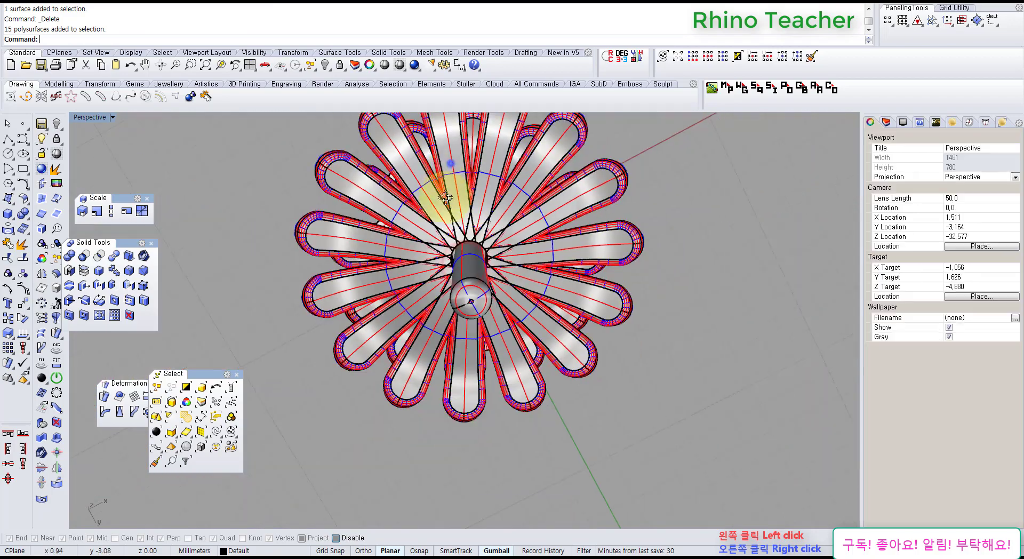
{"action": "right_click_drag", "start_coordinate": [434, 194], "coordinate": [450, 247]}
{"action": "scroll", "coordinate": [487, 282], "scroll_direction": "up", "scroll_amount": 5}
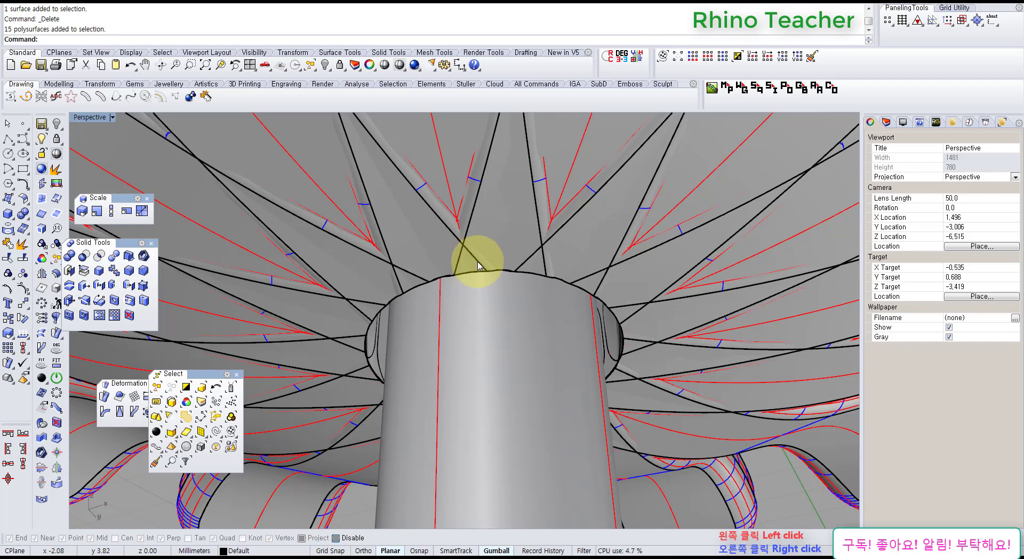
{"action": "right_click_drag", "start_coordinate": [479, 265], "coordinate": [475, 367]}
{"action": "scroll", "coordinate": [455, 363], "scroll_direction": "down", "scroll_amount": 6}
{"action": "right_click_drag", "start_coordinate": [482, 411], "coordinate": [468, 320]}
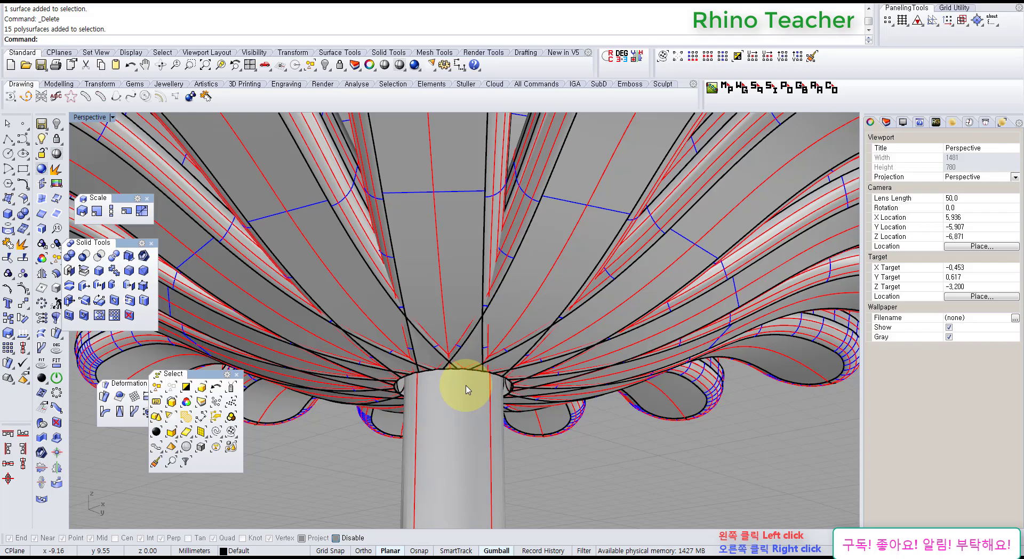
{"action": "right_click_drag", "start_coordinate": [464, 390], "coordinate": [534, 399]}
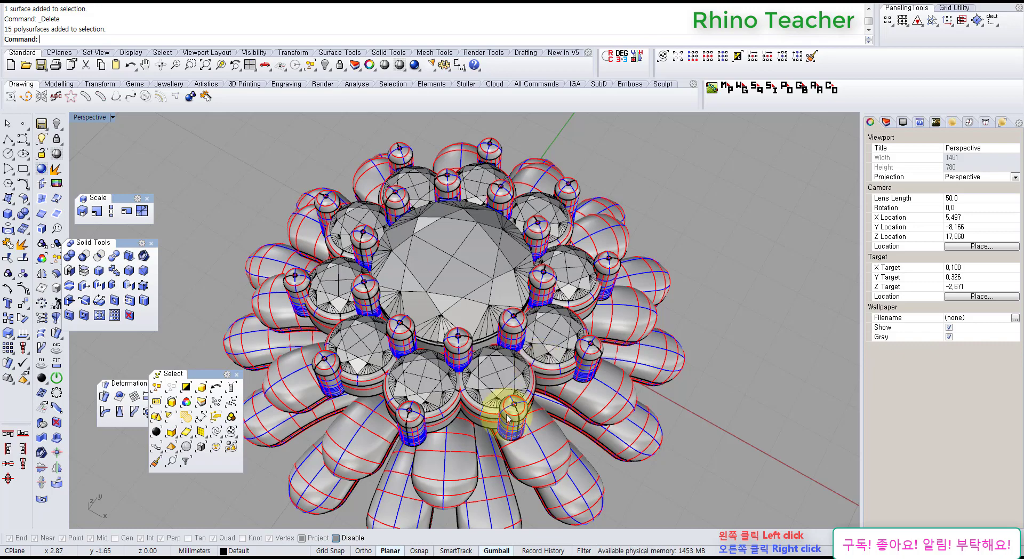
{"action": "right_click_drag", "start_coordinate": [506, 447], "coordinate": [507, 393]}
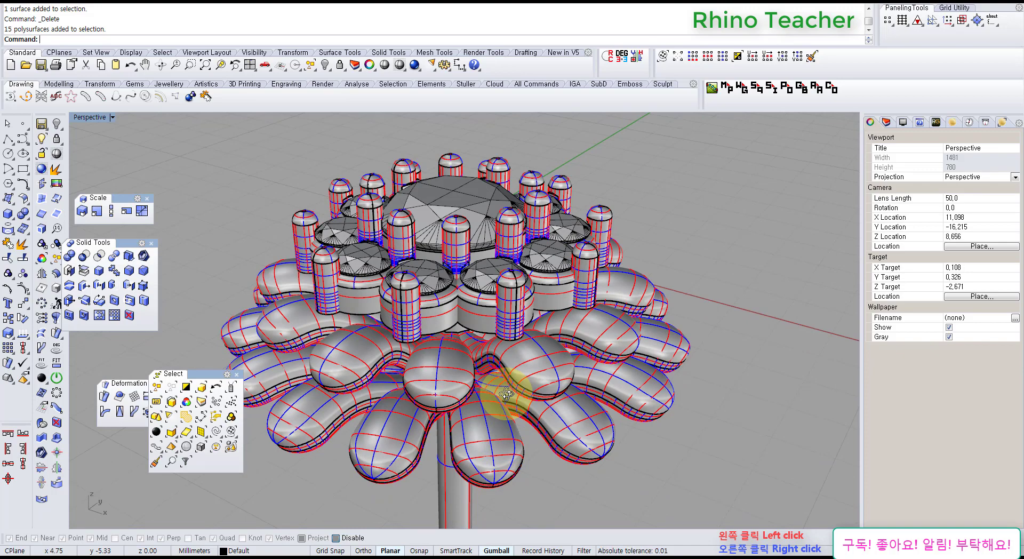
{"action": "right_click_drag", "start_coordinate": [508, 410], "coordinate": [526, 413]}
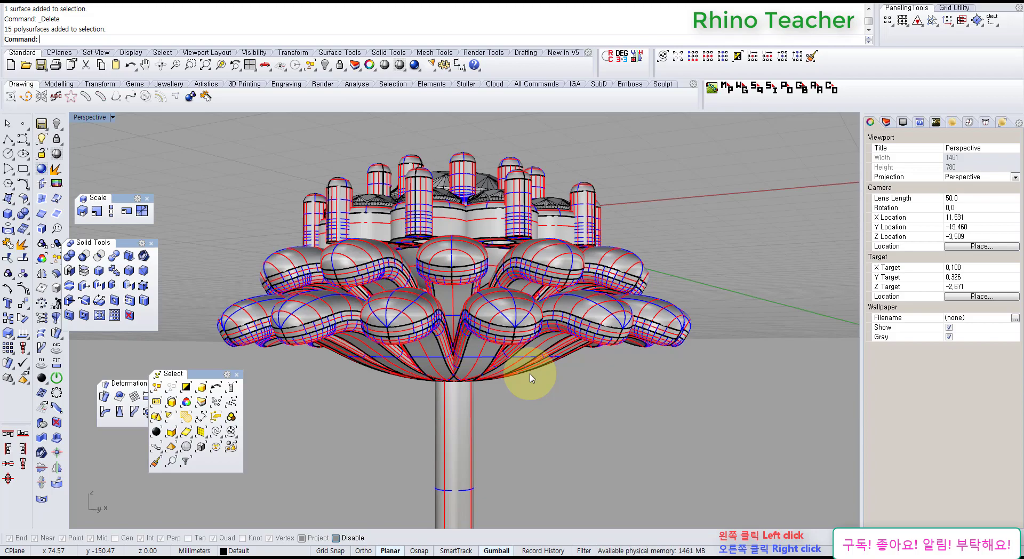
{"action": "right_click_drag", "start_coordinate": [487, 384], "coordinate": [533, 377]}
{"action": "scroll", "coordinate": [533, 377], "scroll_direction": "down", "scroll_amount": 3}
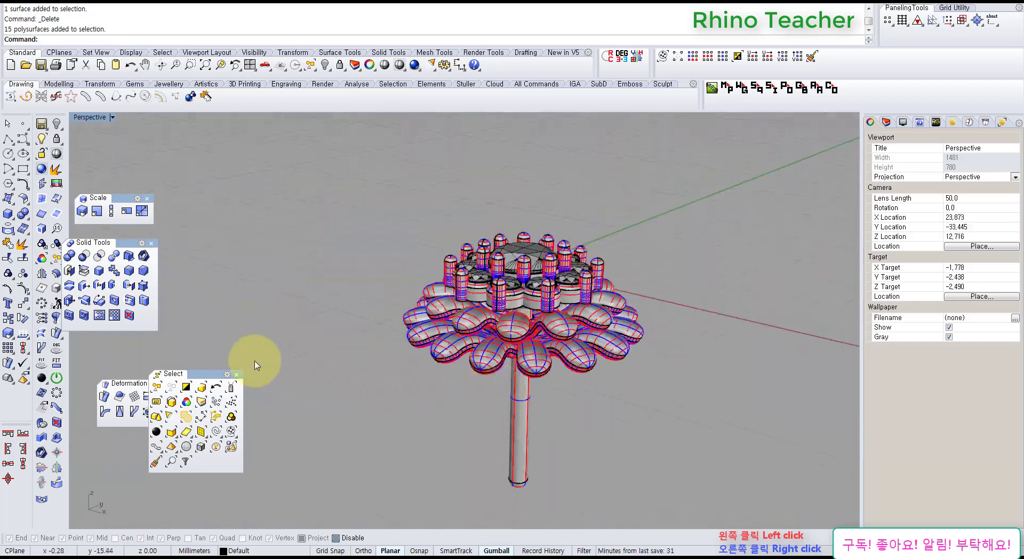
Close the floating Select and Deformation toolbars, and inspect how the prongs and bezels sit above the upper petals.
{"action": "left_click", "coordinate": [239, 378]}
{"action": "left_click", "coordinate": [169, 387]}
{"action": "right_click_drag", "start_coordinate": [416, 403], "coordinate": [524, 358]}
{"action": "scroll", "coordinate": [528, 279], "scroll_direction": "up", "scroll_amount": 8}
{"action": "right_click_drag", "start_coordinate": [612, 307], "coordinate": [556, 422]}
{"action": "scroll", "coordinate": [528, 309], "scroll_direction": "down", "scroll_amount": 5}
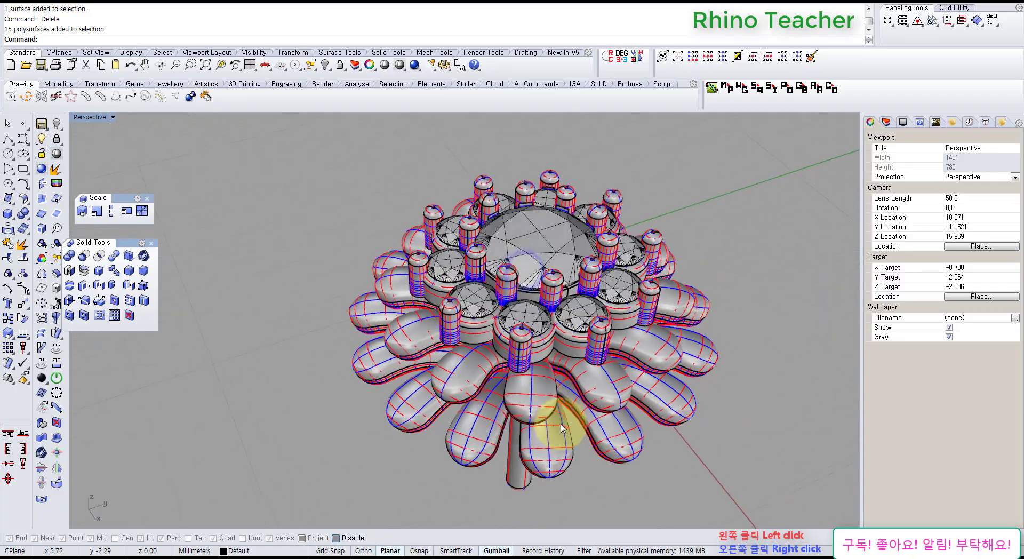
{"action": "scroll", "coordinate": [512, 398], "scroll_direction": "up", "scroll_amount": 3}
{"action": "right_click_drag", "start_coordinate": [511, 398], "coordinate": [540, 434]}
{"action": "scroll", "coordinate": [414, 258], "scroll_direction": "up", "scroll_amount": 6}
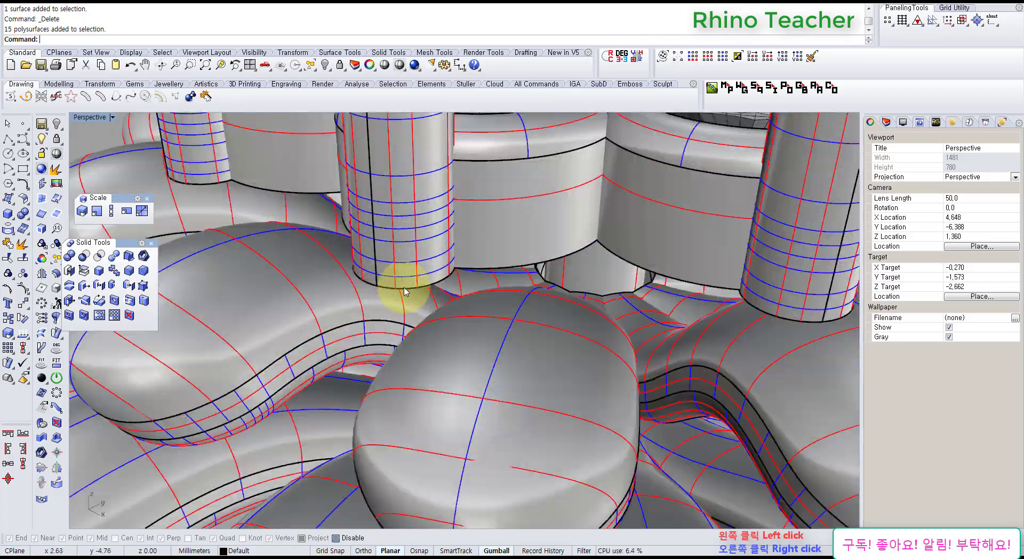
{"action": "right_click_drag", "start_coordinate": [402, 290], "coordinate": [245, 171]}
{"action": "scroll", "coordinate": [293, 201], "scroll_direction": "up", "scroll_amount": 3}
{"action": "scroll", "coordinate": [393, 199], "scroll_direction": "down", "scroll_amount": 6}
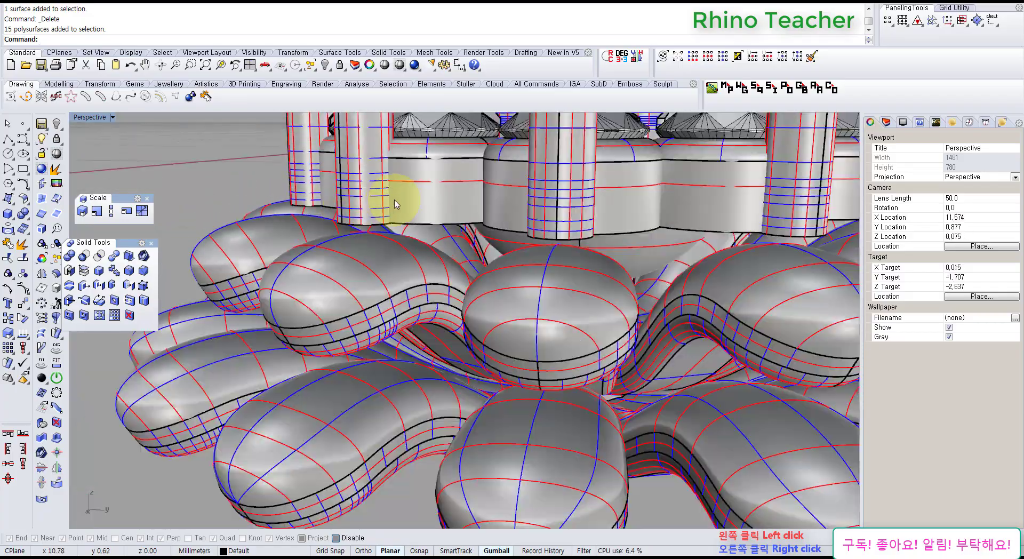
{"action": "right_click_drag", "start_coordinate": [393, 199], "coordinate": [403, 374]}
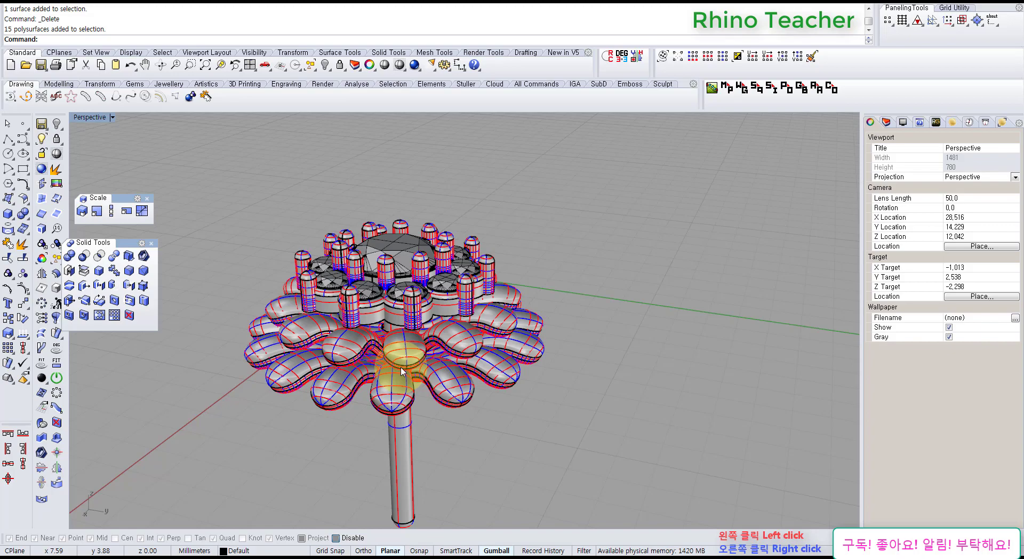
Inspect the flower from below and the side, including the stem where it emerges under the gem setting.
{"action": "right_click_drag", "start_coordinate": [366, 469], "coordinate": [374, 413]}
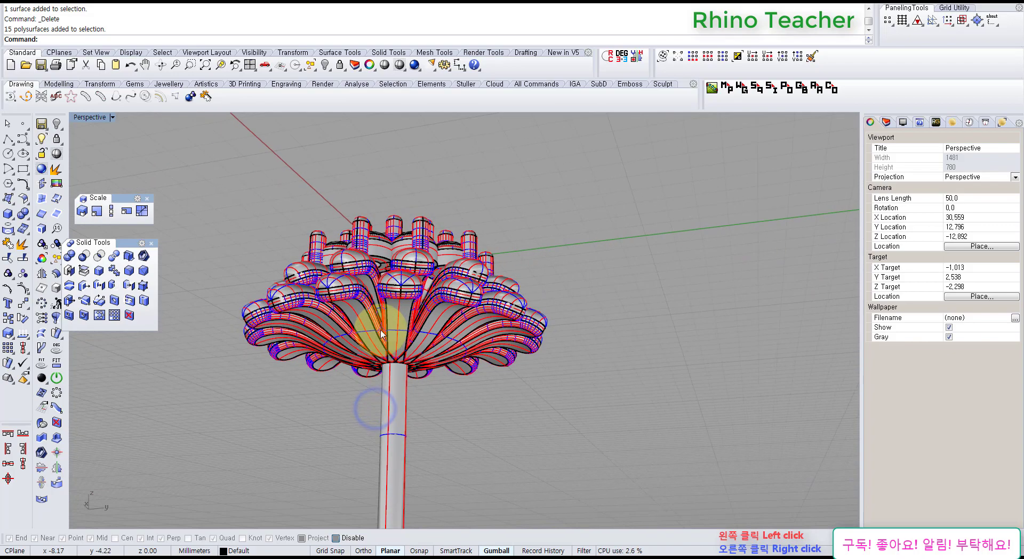
{"action": "scroll", "coordinate": [381, 252], "scroll_direction": "up", "scroll_amount": 5}
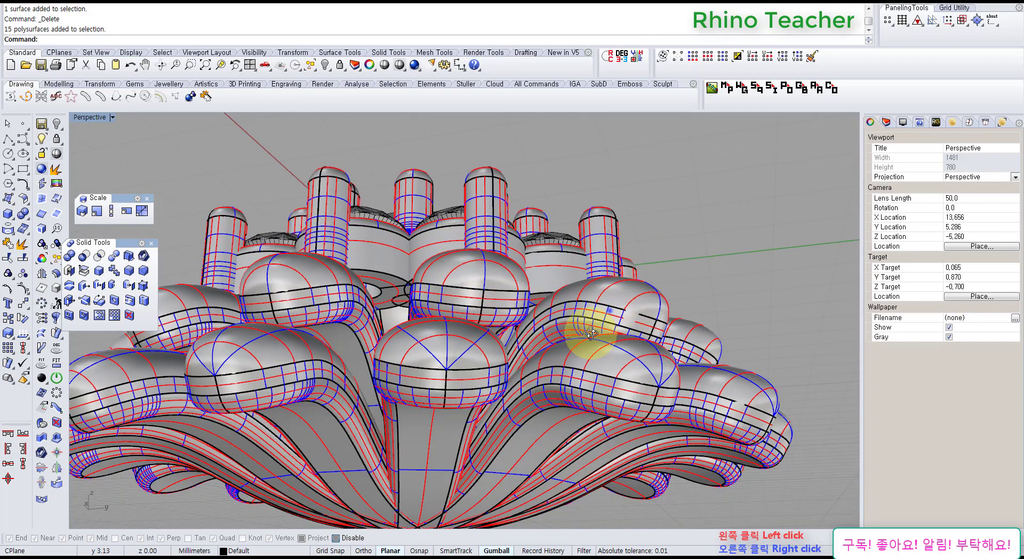
{"action": "right_click_drag", "start_coordinate": [609, 309], "coordinate": [529, 370]}
{"action": "scroll", "coordinate": [530, 371], "scroll_direction": "up", "scroll_amount": 10}
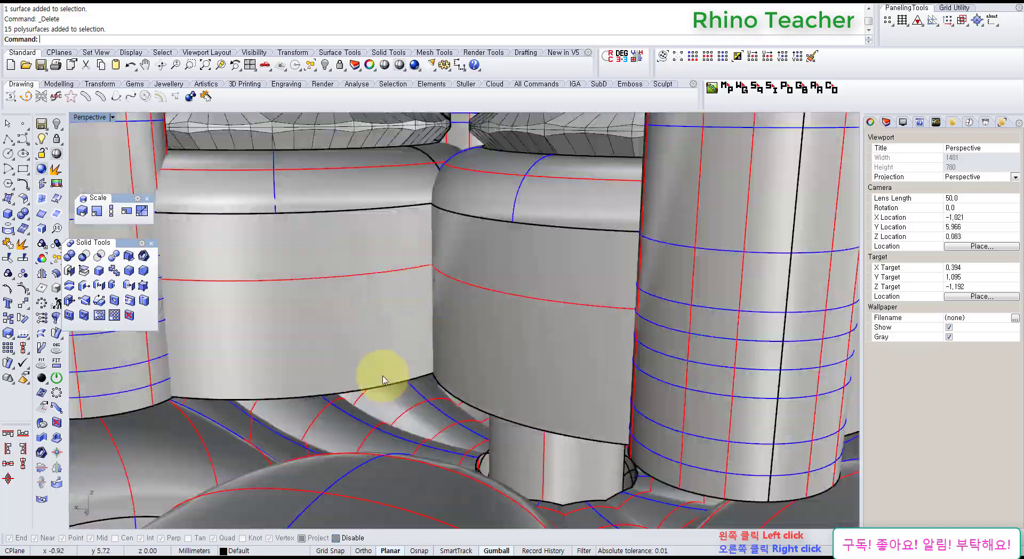
{"action": "scroll", "coordinate": [382, 380], "scroll_direction": "down", "scroll_amount": 8}
{"action": "right_click_drag", "start_coordinate": [395, 349], "coordinate": [359, 404]}
{"action": "scroll", "coordinate": [593, 387], "scroll_direction": "down", "scroll_amount": 5}
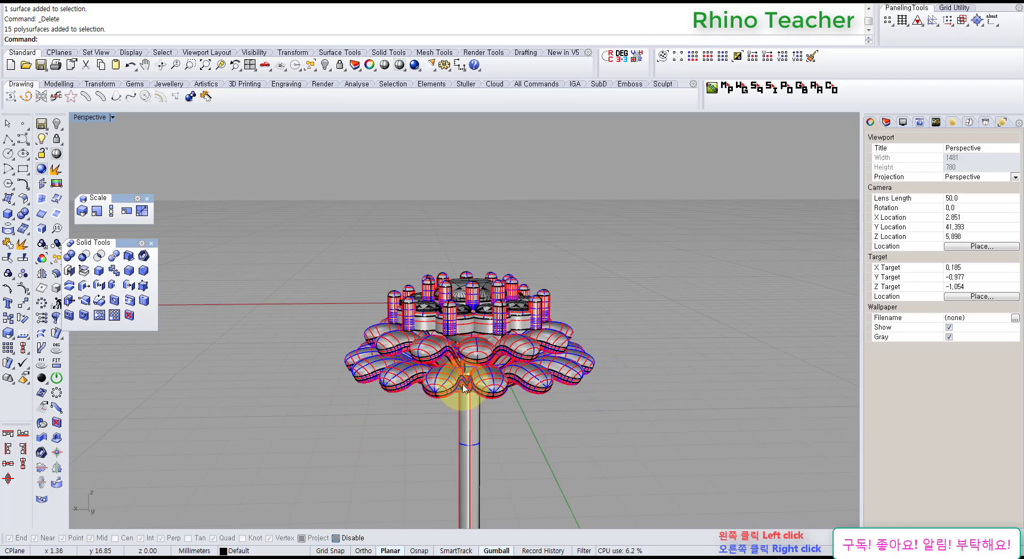
{"action": "right_click_drag", "start_coordinate": [498, 407], "coordinate": [494, 436]}
{"action": "scroll", "coordinate": [492, 366], "scroll_direction": "up", "scroll_amount": 5}
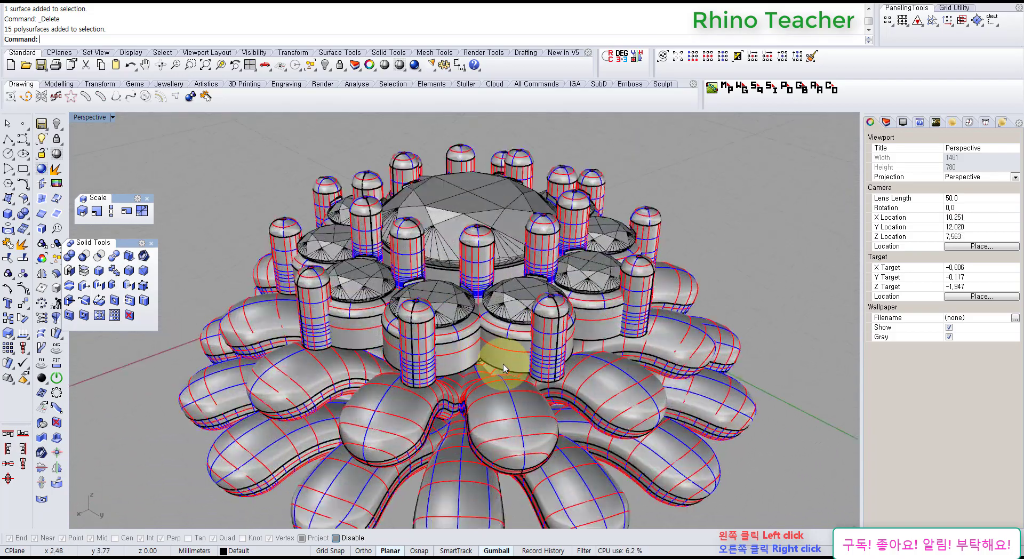
Examine the spacing between the gem setting, the upper petals and the lower petals from several angles.
{"action": "right_click_drag", "start_coordinate": [535, 393], "coordinate": [629, 406]}
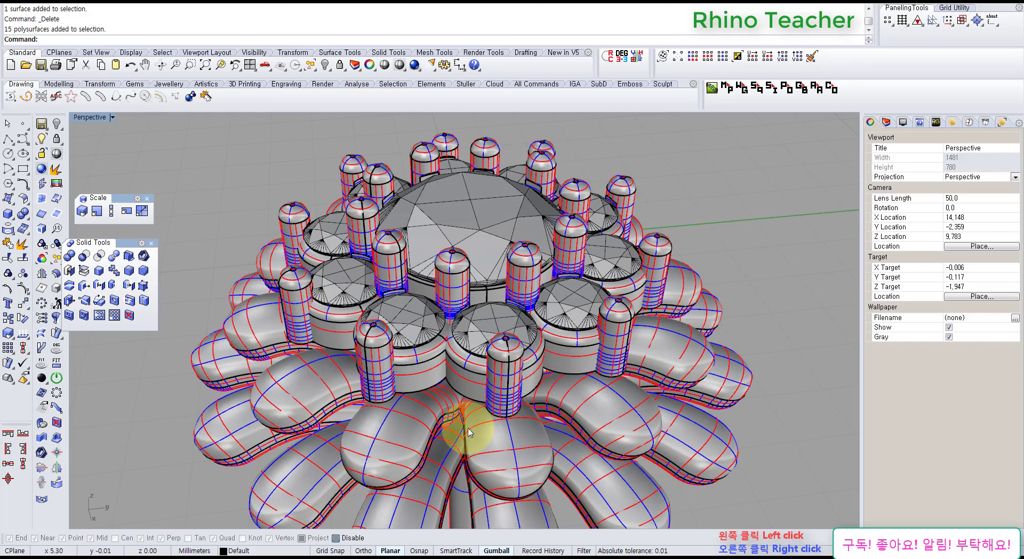
{"action": "right_click_drag", "start_coordinate": [468, 428], "coordinate": [377, 388]}
{"action": "scroll", "coordinate": [343, 319], "scroll_direction": "up", "scroll_amount": 8}
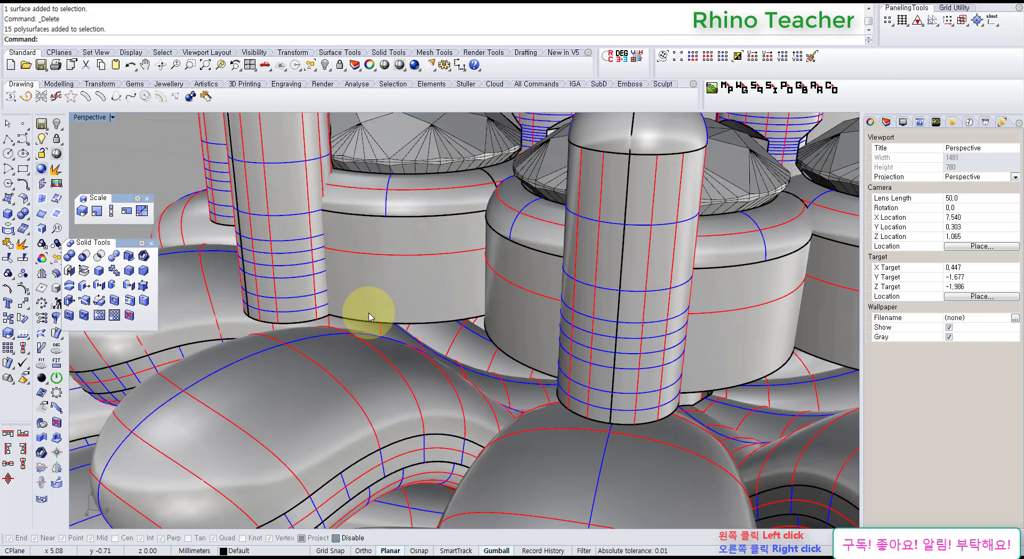
{"action": "scroll", "coordinate": [370, 312], "scroll_direction": "down", "scroll_amount": 6}
{"action": "mouse_move", "coordinate": [375, 331]}
{"action": "right_mouse_down"}
{"action": "mouse_move", "coordinate": [392, 327]}
{"action": "mouse_move", "coordinate": [392, 341]}
{"action": "right_mouse_up"}
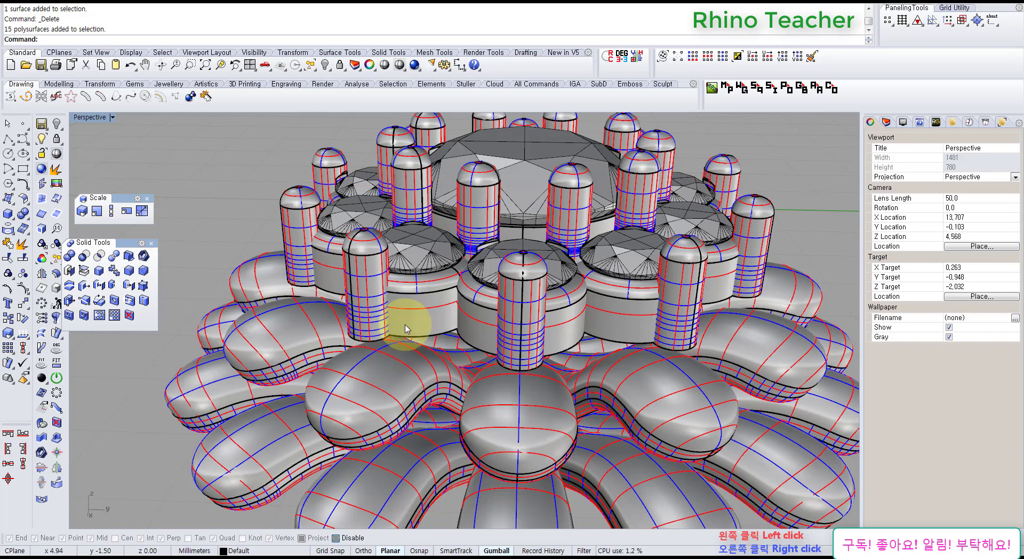
{"action": "right_click_drag", "start_coordinate": [430, 363], "coordinate": [436, 345]}
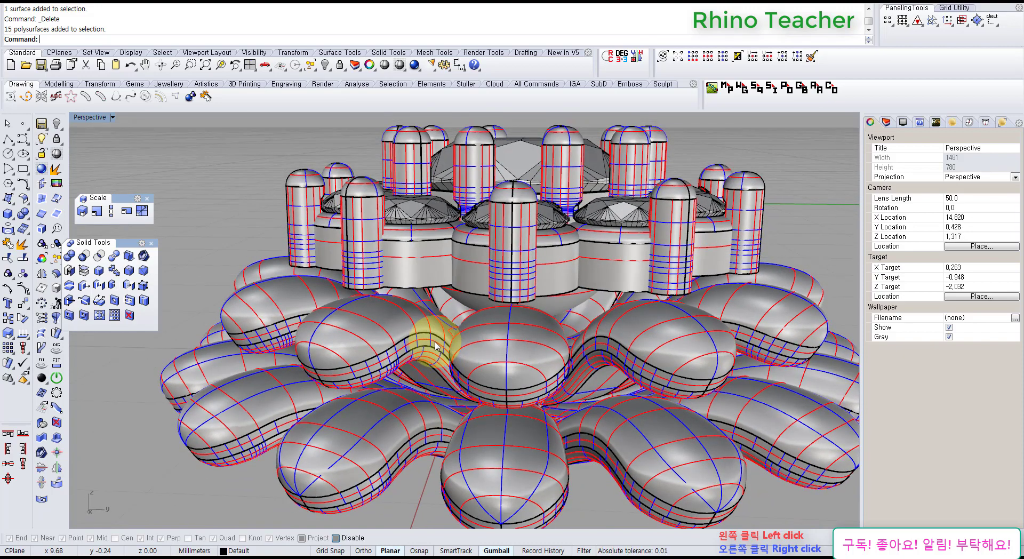
{"action": "scroll", "coordinate": [469, 313], "scroll_direction": "down", "scroll_amount": 5}
{"action": "right_click_drag", "start_coordinate": [469, 313], "coordinate": [424, 300]}
{"action": "scroll", "coordinate": [466, 350], "scroll_direction": "up", "scroll_amount": 8}
{"action": "scroll", "coordinate": [406, 263], "scroll_direction": "up", "scroll_amount": 7}
{"action": "scroll", "coordinate": [405, 265], "scroll_direction": "down", "scroll_amount": 7}
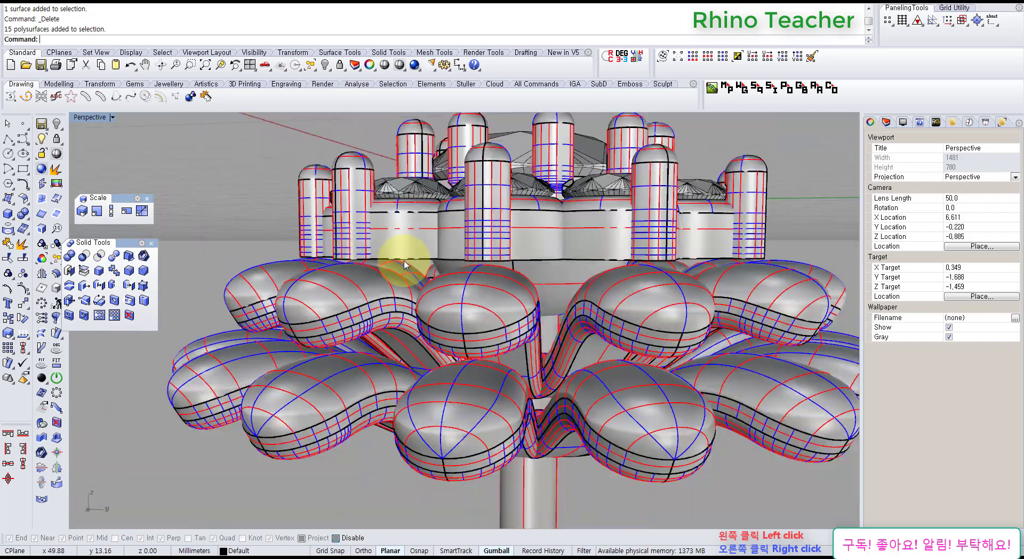
{"action": "scroll", "coordinate": [404, 261], "scroll_direction": "down", "scroll_amount": 10}
{"action": "right_click_drag", "start_coordinate": [405, 263], "coordinate": [417, 347]}
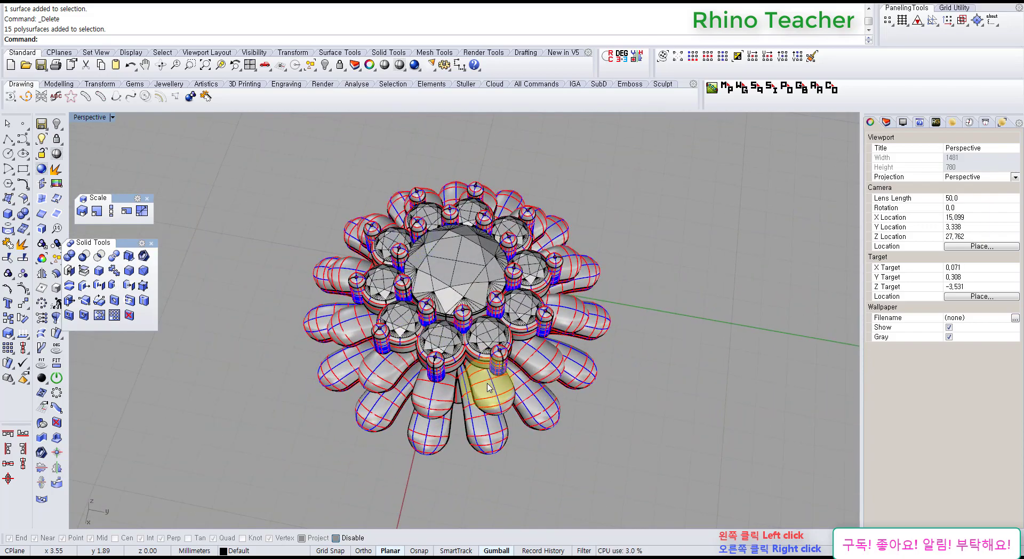
Switch to the maximized Top view and frame the complete flower in it.
{"action": "right_click_drag", "start_coordinate": [488, 388], "coordinate": [471, 312]}
{"action": "key", "text": "ctrl+F1"}
{"action": "scroll", "coordinate": [471, 404], "scroll_direction": "down", "scroll_amount": 12}
{"action": "left_click_drag", "start_coordinate": [378, 244], "coordinate": [554, 409]}
{"action": "key", "text": "F4"}
{"action": "key", "text": "Escape"}
{"action": "scroll", "coordinate": [516, 368], "scroll_direction": "up", "scroll_amount": 6}
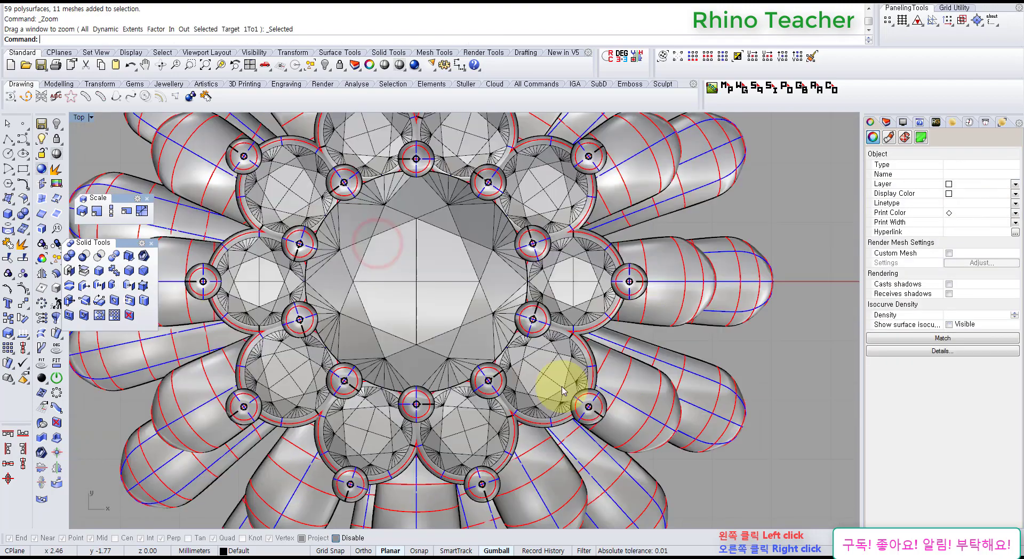
{"action": "scroll", "coordinate": [564, 391], "scroll_direction": "down", "scroll_amount": 6}
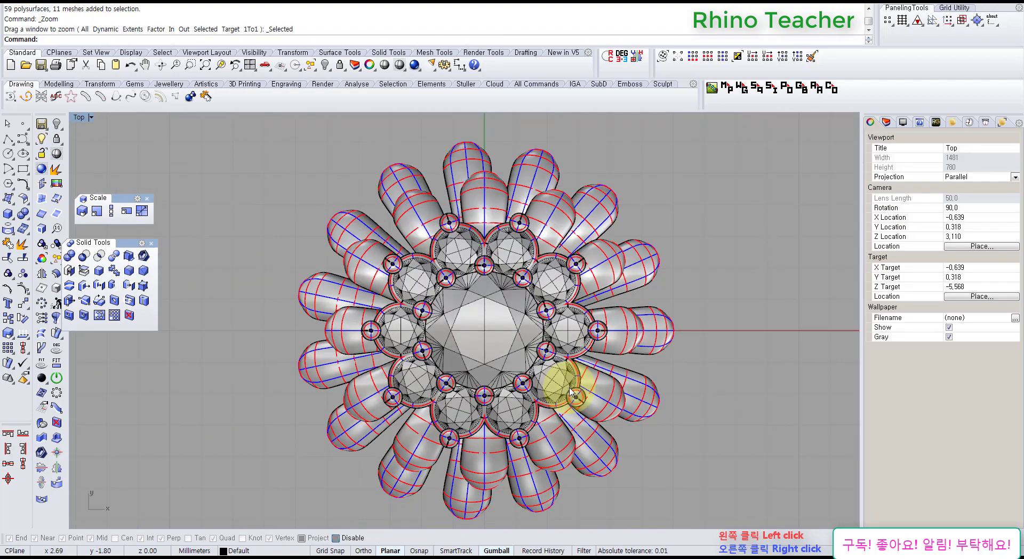
Close the floating Solid Tools and Scale toolbars.
{"action": "left_click", "coordinate": [152, 244]}
{"action": "left_click", "coordinate": [148, 197]}
{"action": "left_click", "coordinate": [225, 156]}
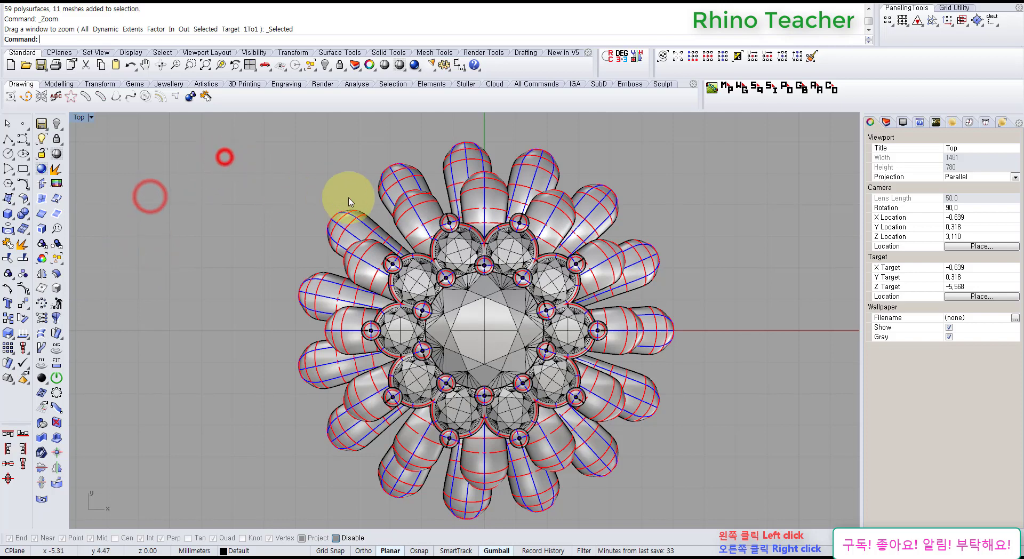
Try rotating the upper 12-petal layer about the flower's centre with the gumball, and undo the rotation.
{"action": "left_click", "coordinate": [355, 212]}
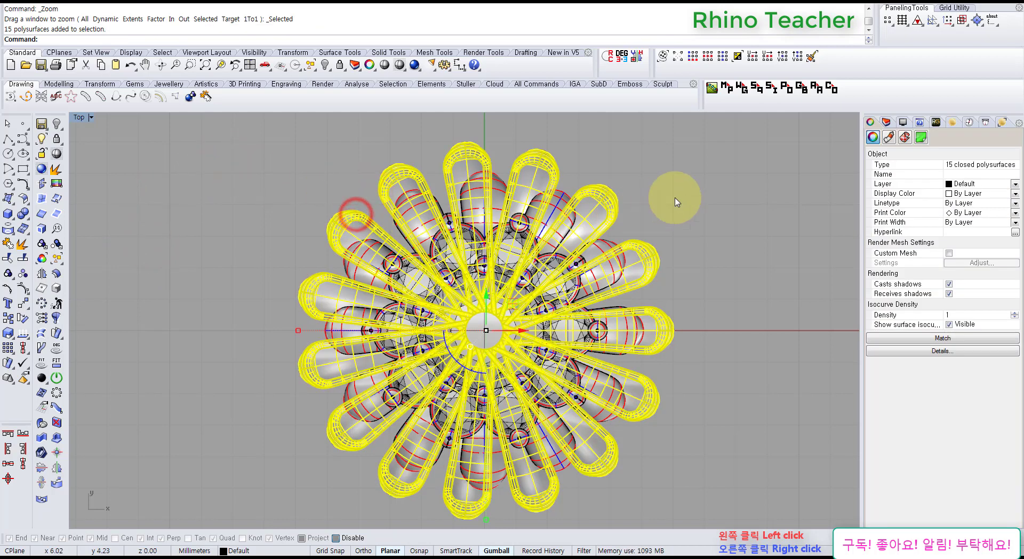
{"action": "left_click", "coordinate": [676, 202]}
{"action": "left_click", "coordinate": [569, 201]}
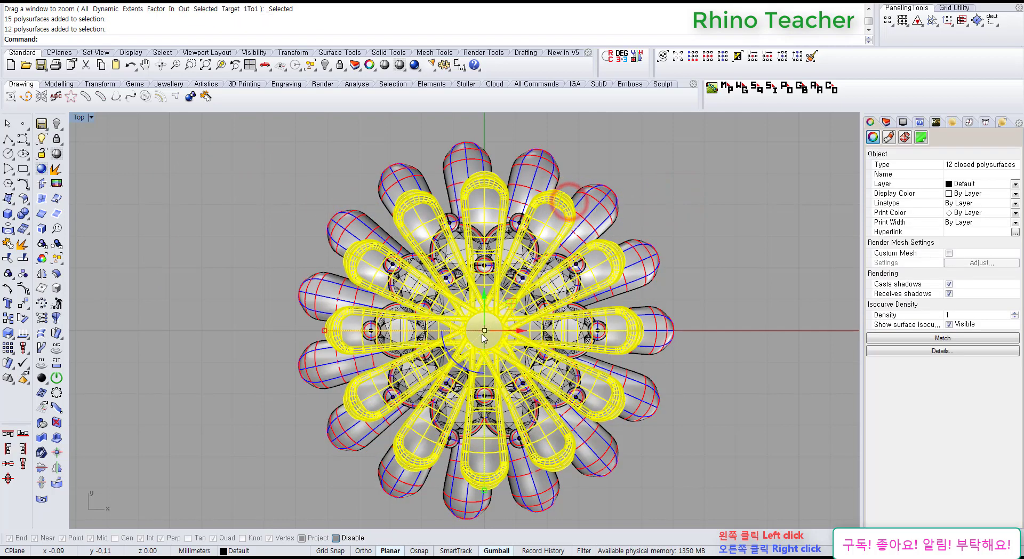
{"action": "left_click_drag", "start_coordinate": [457, 368], "coordinate": [482, 375]}
{"action": "key", "text": "ctrl+z"}
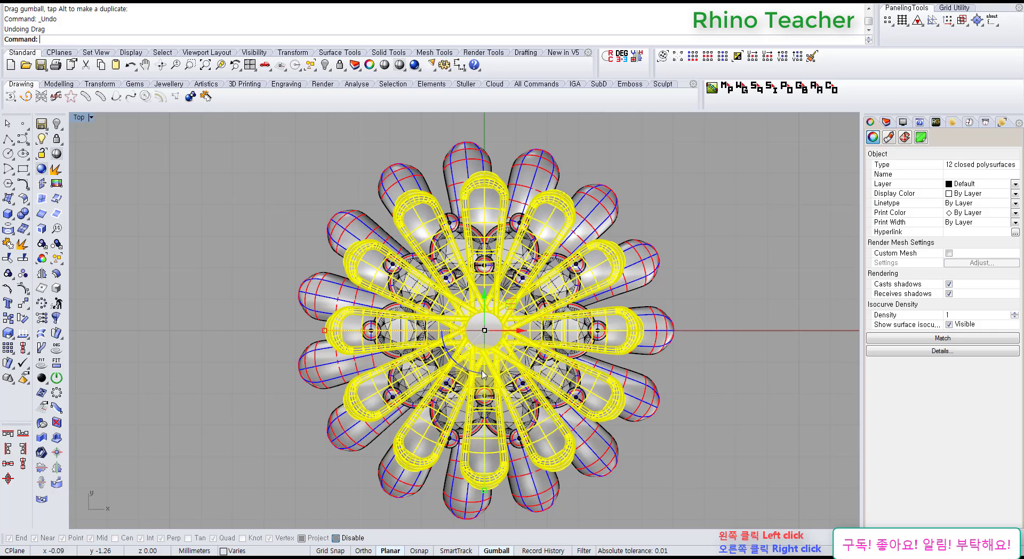
{"action": "left_click_drag", "start_coordinate": [484, 375], "coordinate": [564, 328]}
{"action": "right_click_drag", "start_coordinate": [564, 328], "coordinate": [461, 321]}
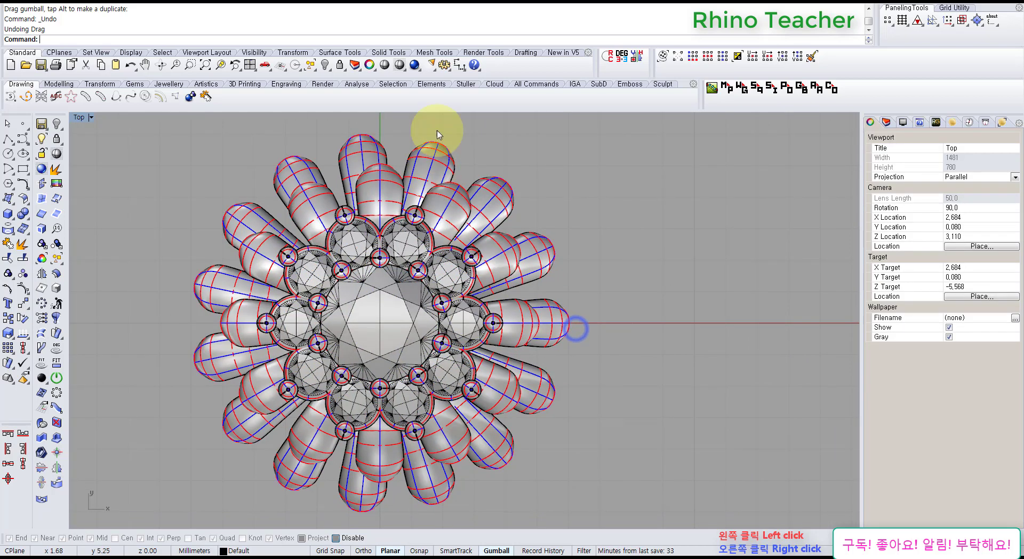
Inspect the arrangement of both petal layers around the gems in a shaded preview of the Top view.
{"action": "left_click", "coordinate": [385, 65]}
{"action": "right_click_drag", "start_coordinate": [408, 213], "coordinate": [432, 208]}
{"action": "scroll", "coordinate": [373, 239], "scroll_direction": "up", "scroll_amount": 7}
{"action": "scroll", "coordinate": [370, 241], "scroll_direction": "down", "scroll_amount": 7}
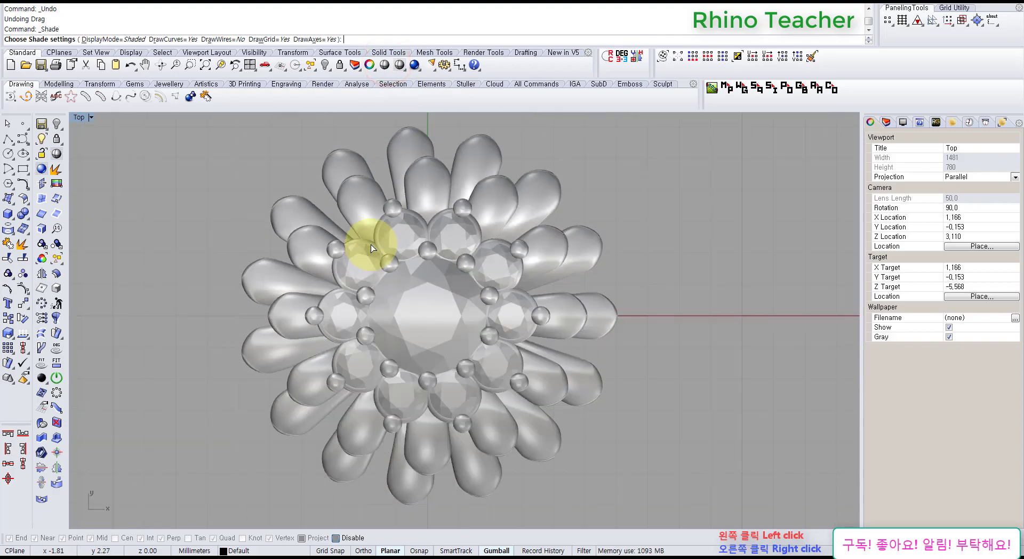
{"action": "scroll", "coordinate": [368, 241], "scroll_direction": "up", "scroll_amount": 7}
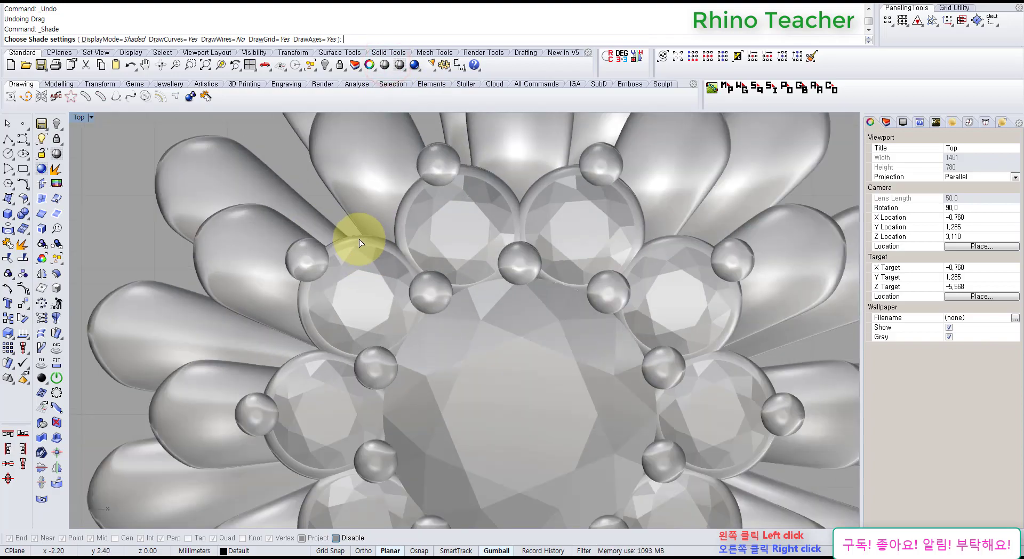
{"action": "left_click", "coordinate": [235, 254]}
{"action": "scroll", "coordinate": [228, 176], "scroll_direction": "down", "scroll_amount": 7}
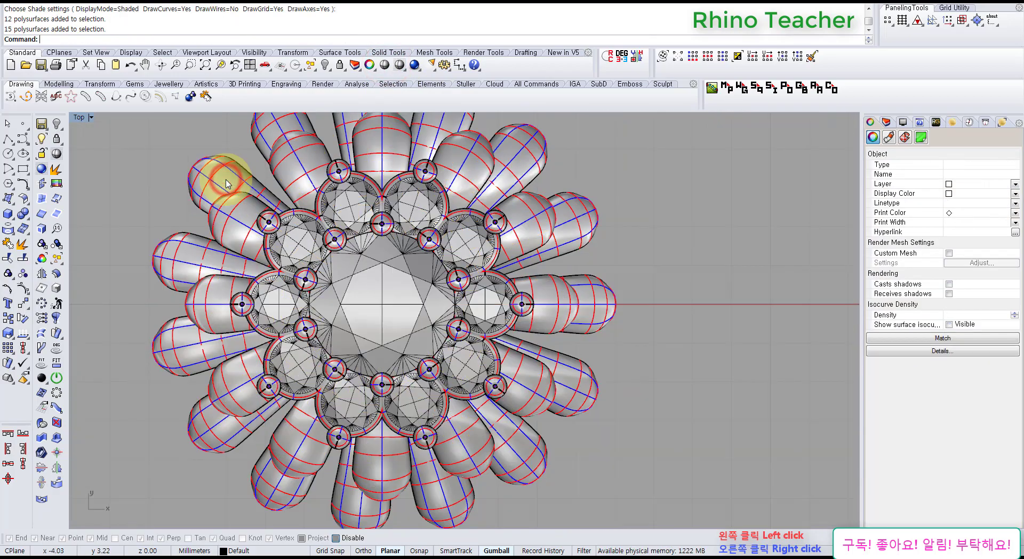
{"action": "left_click", "coordinate": [227, 184]}
{"action": "scroll", "coordinate": [267, 224], "scroll_direction": "down", "scroll_amount": 7}
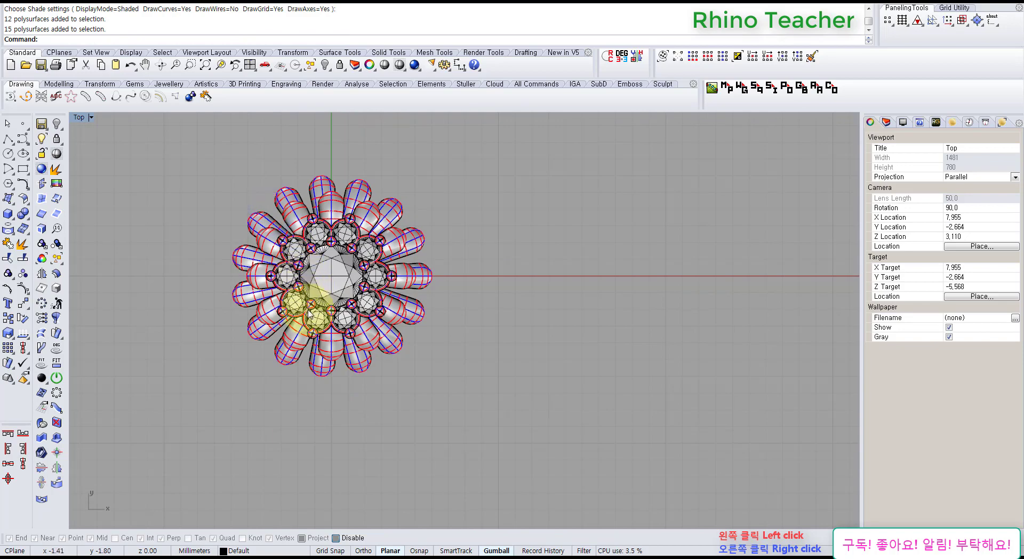
{"action": "scroll", "coordinate": [400, 283], "scroll_direction": "up", "scroll_amount": 5}
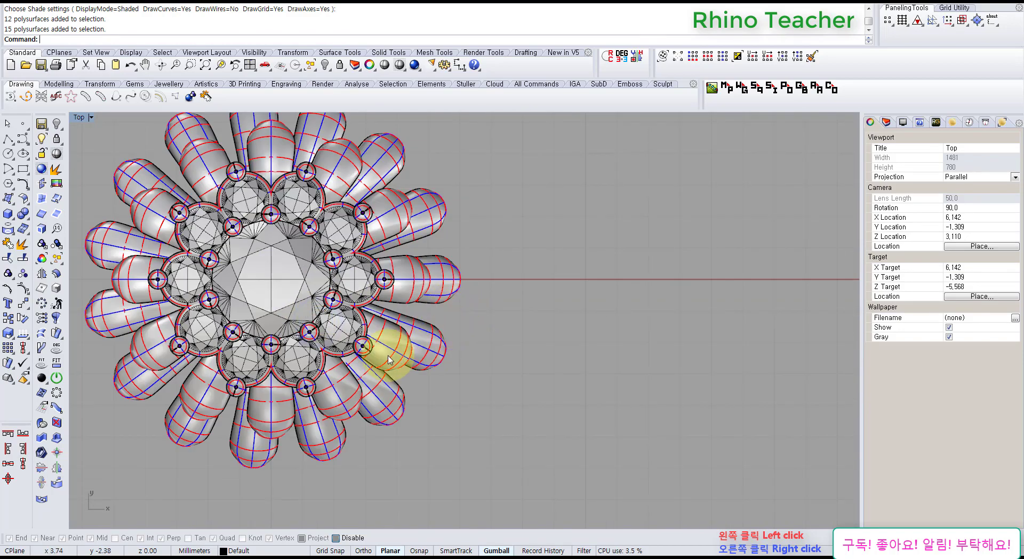
{"action": "right_click_drag", "start_coordinate": [388, 360], "coordinate": [461, 408]}
{"action": "scroll", "coordinate": [447, 363], "scroll_direction": "down", "scroll_amount": 2}
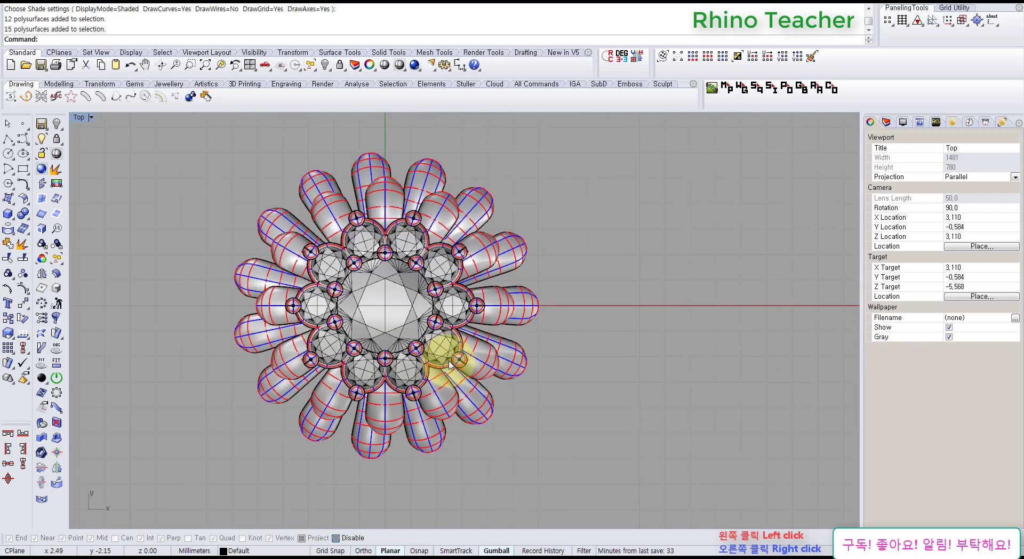
{"action": "scroll", "coordinate": [469, 376], "scroll_direction": "down", "scroll_amount": 4}
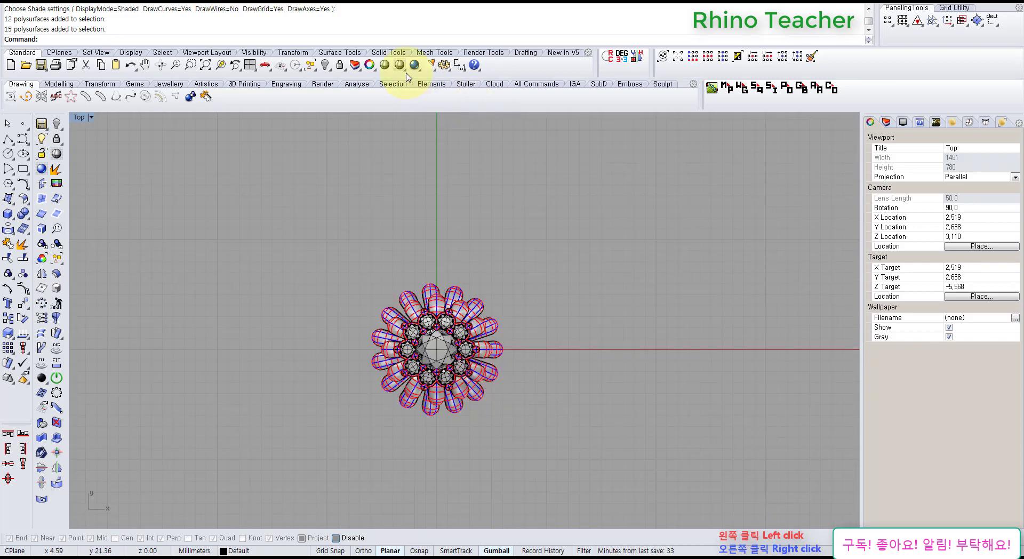
Unhide the reference flower with red petals, compare it with the current flower in shaded preview, and hide it again.
{"action": "left_click", "coordinate": [384, 65]}
{"action": "scroll", "coordinate": [504, 342], "scroll_direction": "down", "scroll_amount": 3}
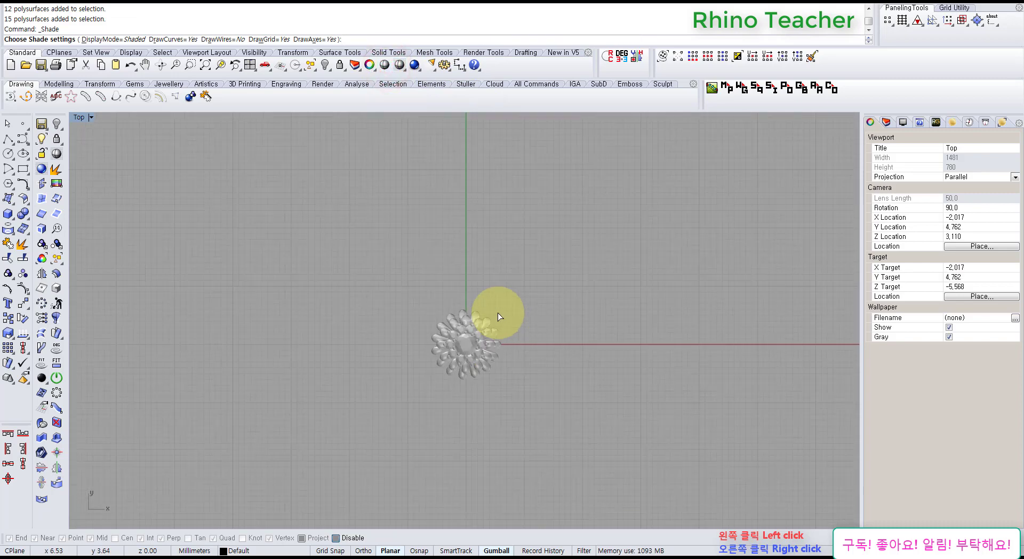
{"action": "scroll", "coordinate": [498, 316], "scroll_direction": "up", "scroll_amount": 3}
{"action": "middle_click", "coordinate": [410, 227]}
{"action": "left_click_drag", "start_coordinate": [542, 281], "coordinate": [353, 161]}
{"action": "right_click", "coordinate": [352, 161]}
{"action": "left_click", "coordinate": [400, 64]}
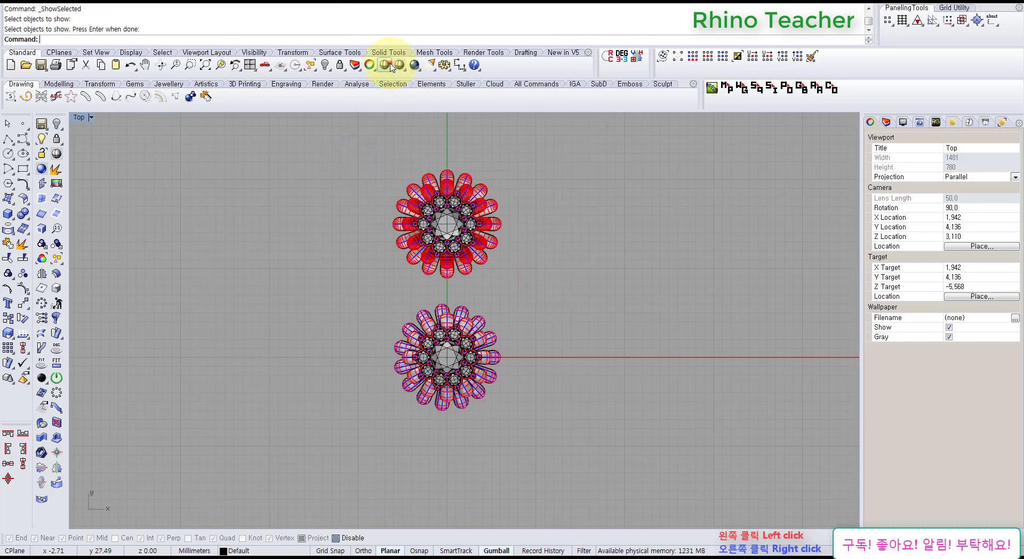
{"action": "right_click_drag", "start_coordinate": [567, 271], "coordinate": [514, 321]}
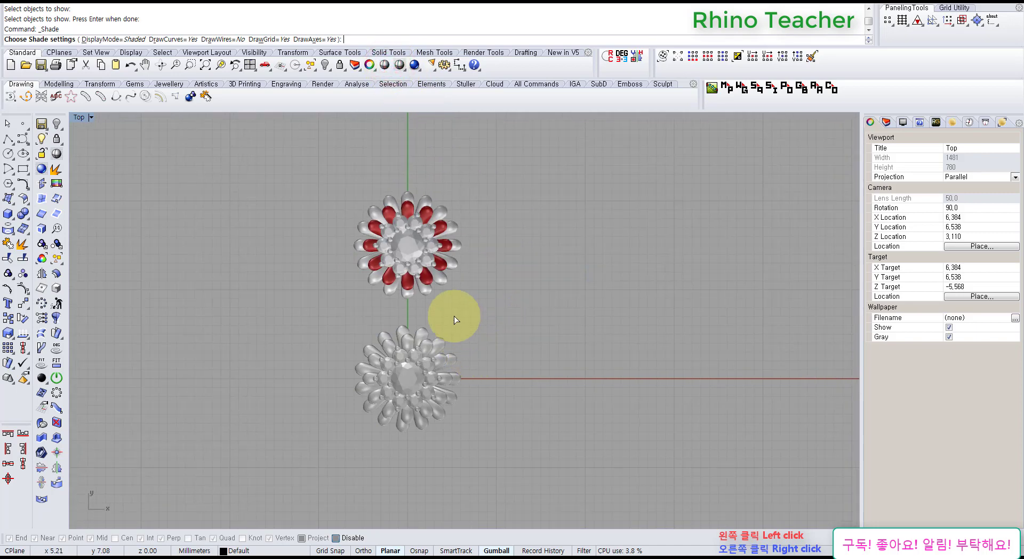
{"action": "left_click_drag", "start_coordinate": [489, 297], "coordinate": [336, 180]}
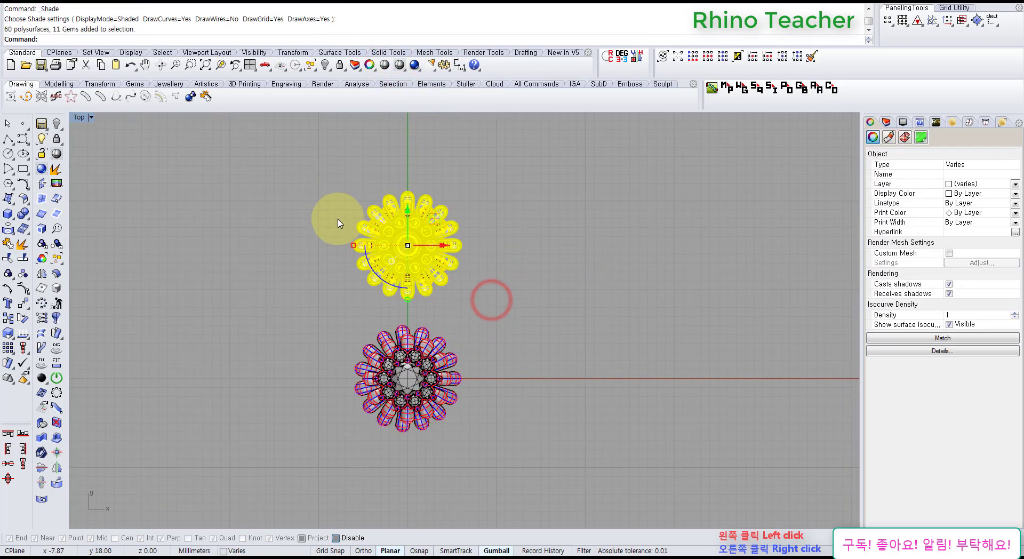
{"action": "key", "text": "ctrl+h"}
Check the grouping of the upper and lower petal layers by selecting each in turn, and clear the selection.
{"action": "scroll", "coordinate": [424, 374], "scroll_direction": "up", "scroll_amount": 7}
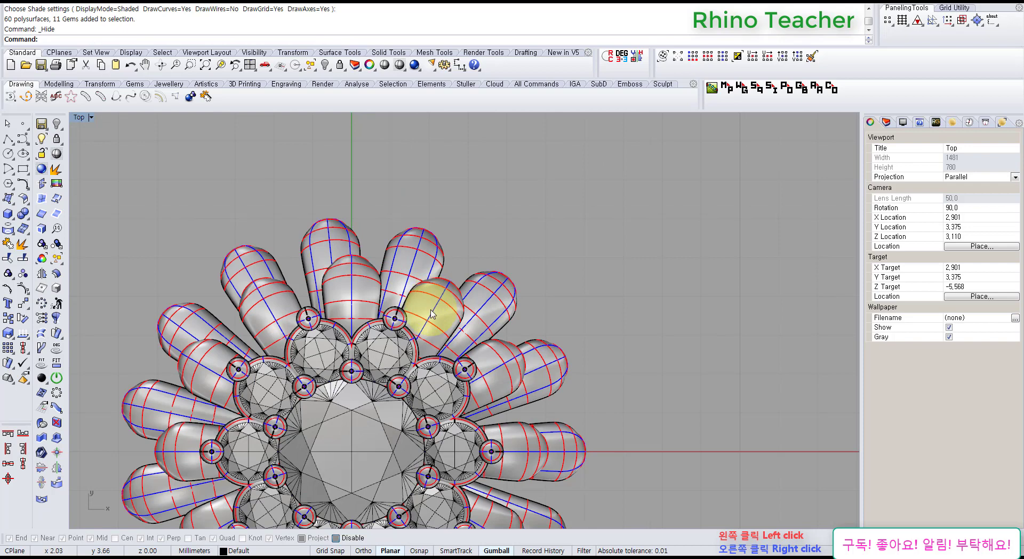
{"action": "scroll", "coordinate": [423, 307], "scroll_direction": "down", "scroll_amount": 3}
{"action": "scroll", "coordinate": [421, 322], "scroll_direction": "down", "scroll_amount": 2}
{"action": "right_click_drag", "start_coordinate": [398, 378], "coordinate": [406, 320]}
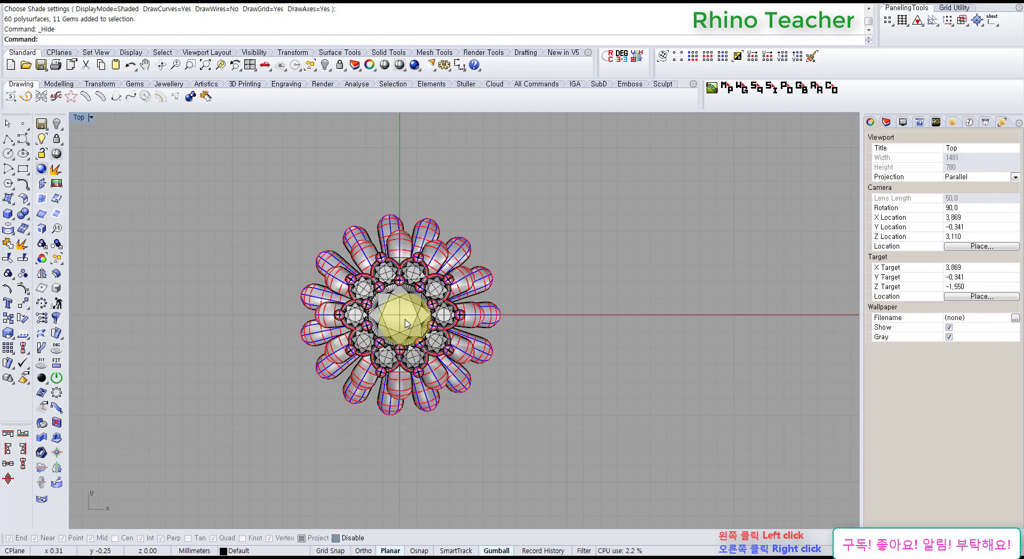
{"action": "scroll", "coordinate": [296, 278], "scroll_direction": "up", "scroll_amount": 5}
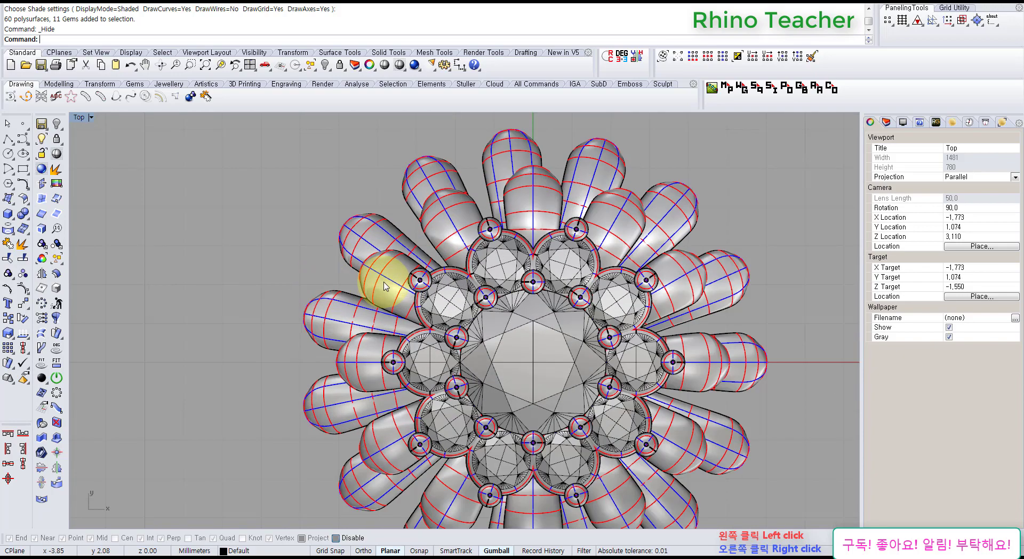
{"action": "left_click", "coordinate": [384, 283]}
{"action": "left_click", "coordinate": [324, 315]}
{"action": "left_click", "coordinate": [370, 282]}
{"action": "left_click", "coordinate": [322, 317]}
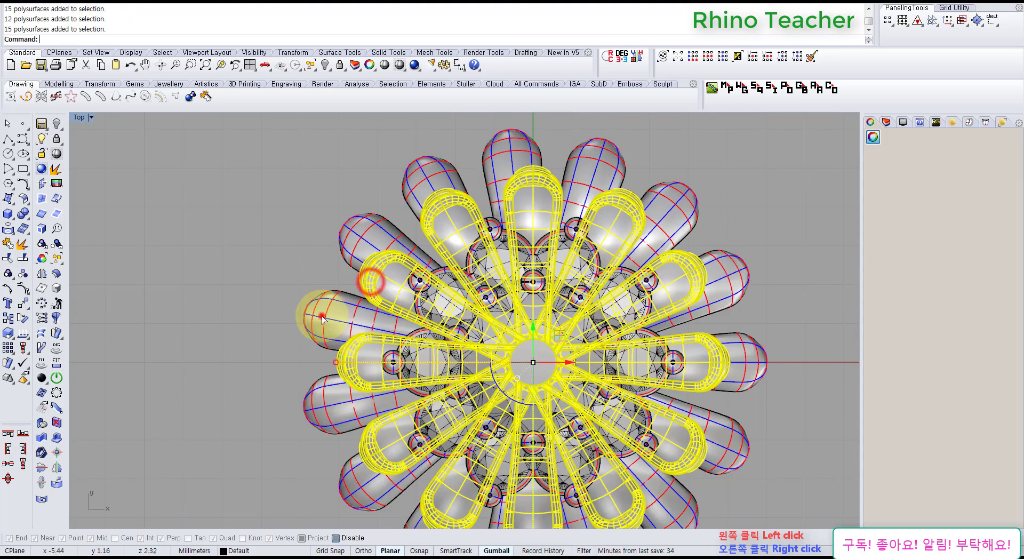
{"action": "scroll", "coordinate": [544, 296], "scroll_direction": "down", "scroll_amount": 6}
{"action": "key", "text": "Escape"}
{"action": "right_click_drag", "start_coordinate": [648, 315], "coordinate": [474, 317]}
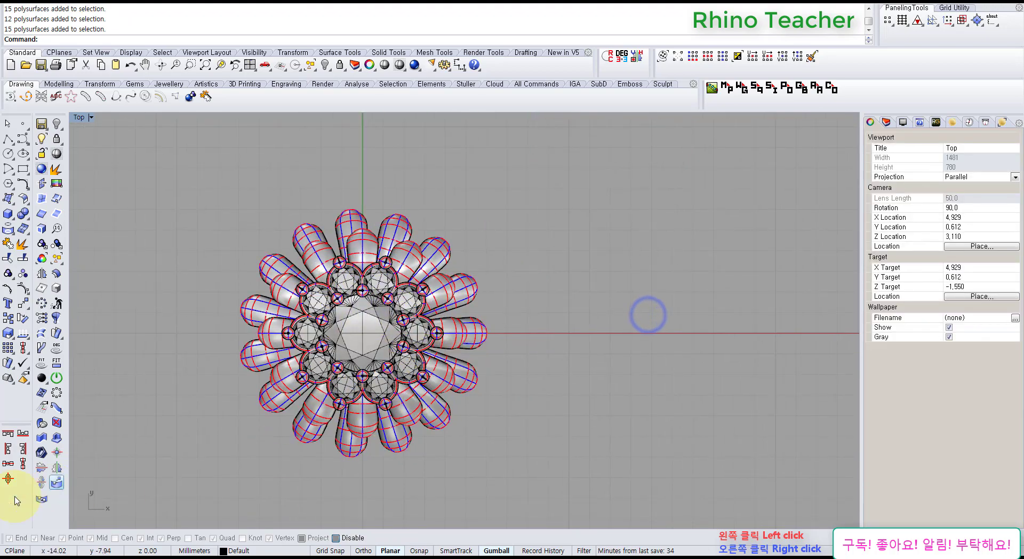